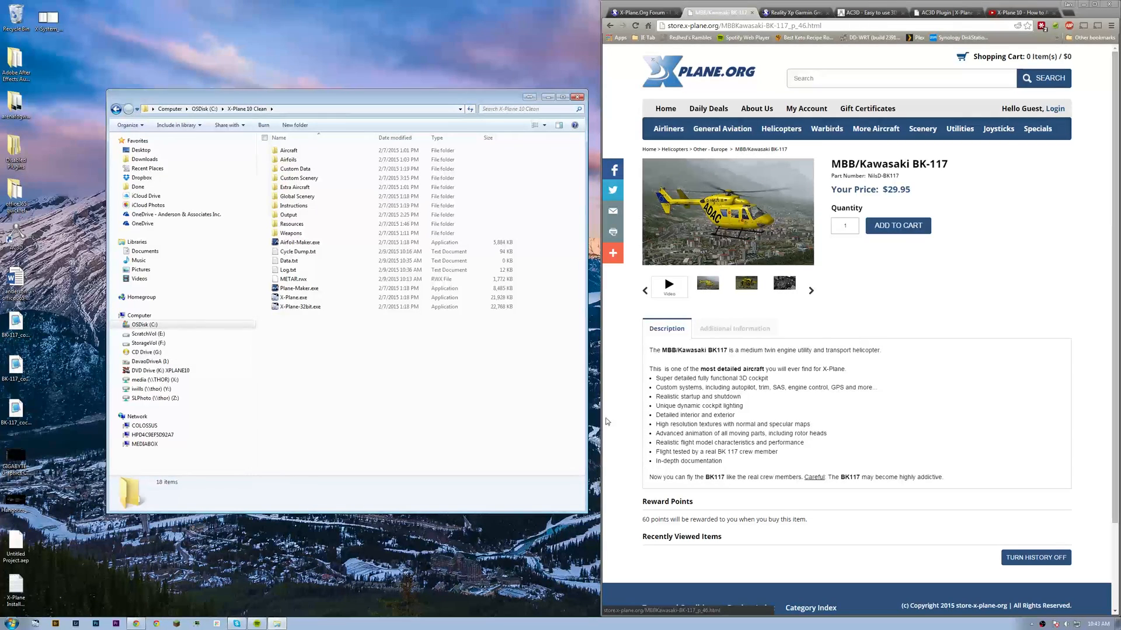
# Review the GPS430 tutorial video, the MBB/Kawasaki BK-117 store page, the AC3D website and the AC3D Plugin download page.
pyautogui.click(1024, 13)
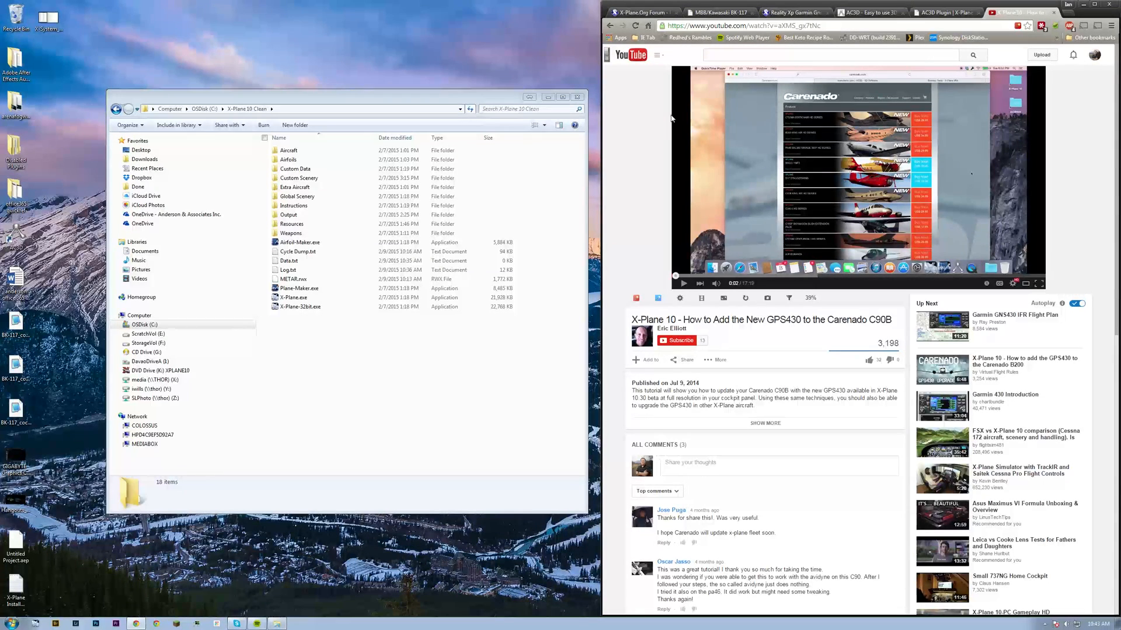
pyautogui.click(717, 12)
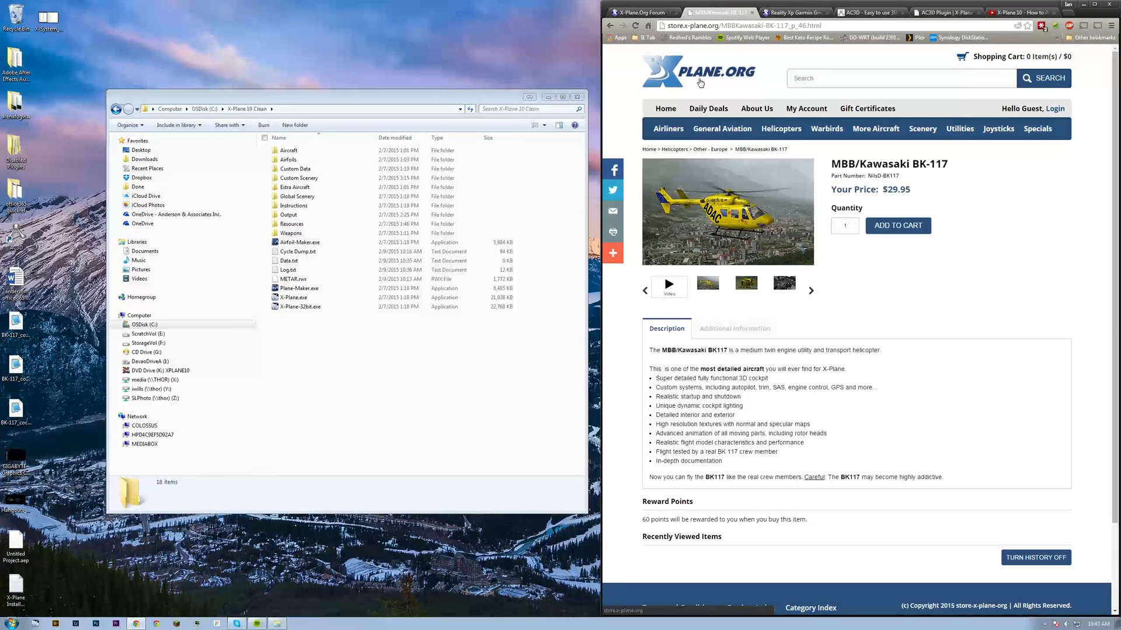
pyautogui.click(877, 13)
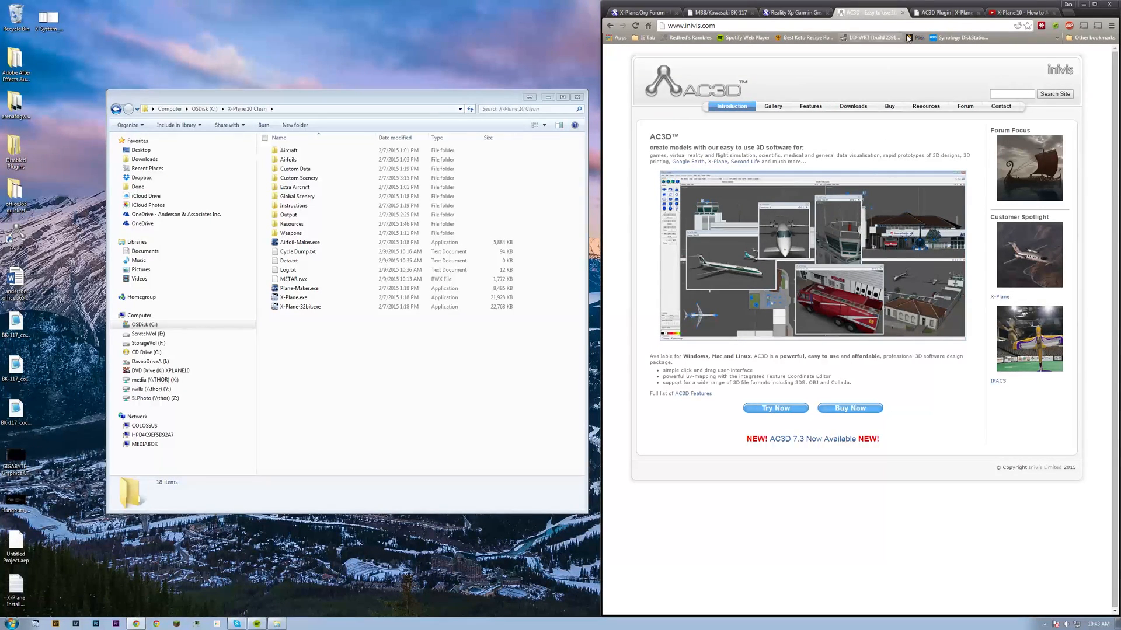
pyautogui.click(946, 12)
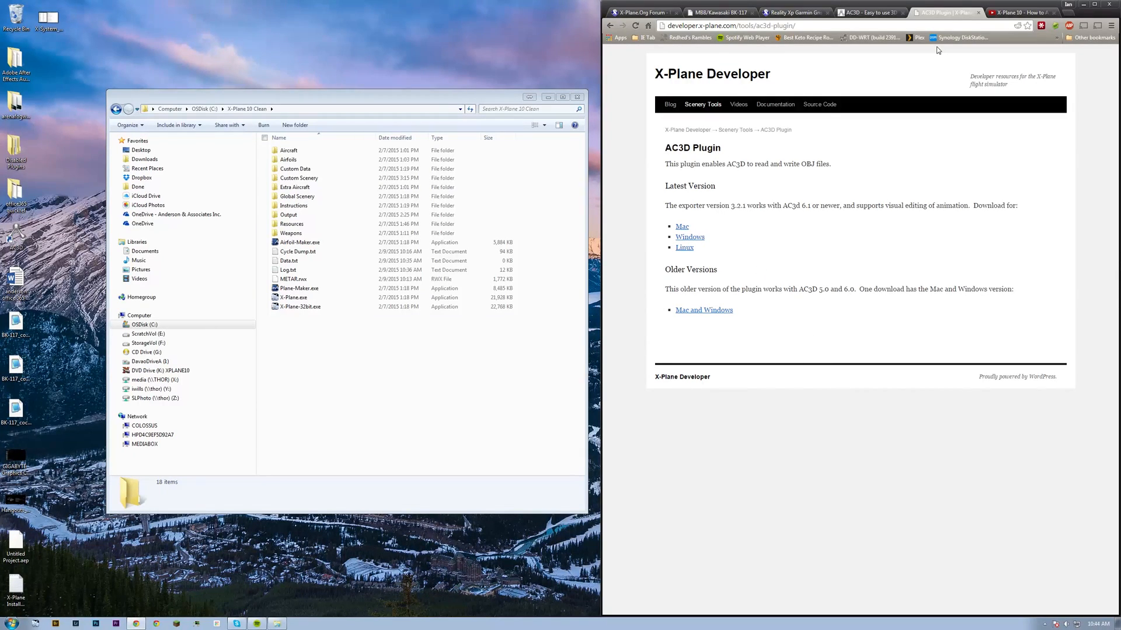
# Duplicate the BK-117 - v10 folder inside X-Plane 10 Clean's Aircraft > Helicopters folder.
pyautogui.click(369, 365)
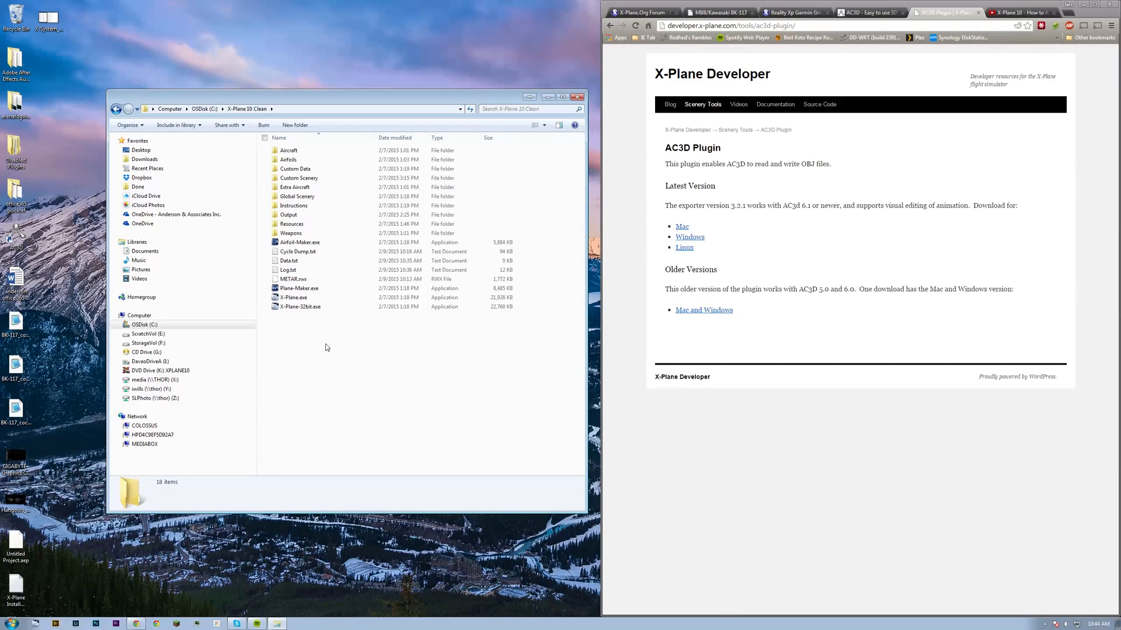
pyautogui.doubleClick(293, 152)
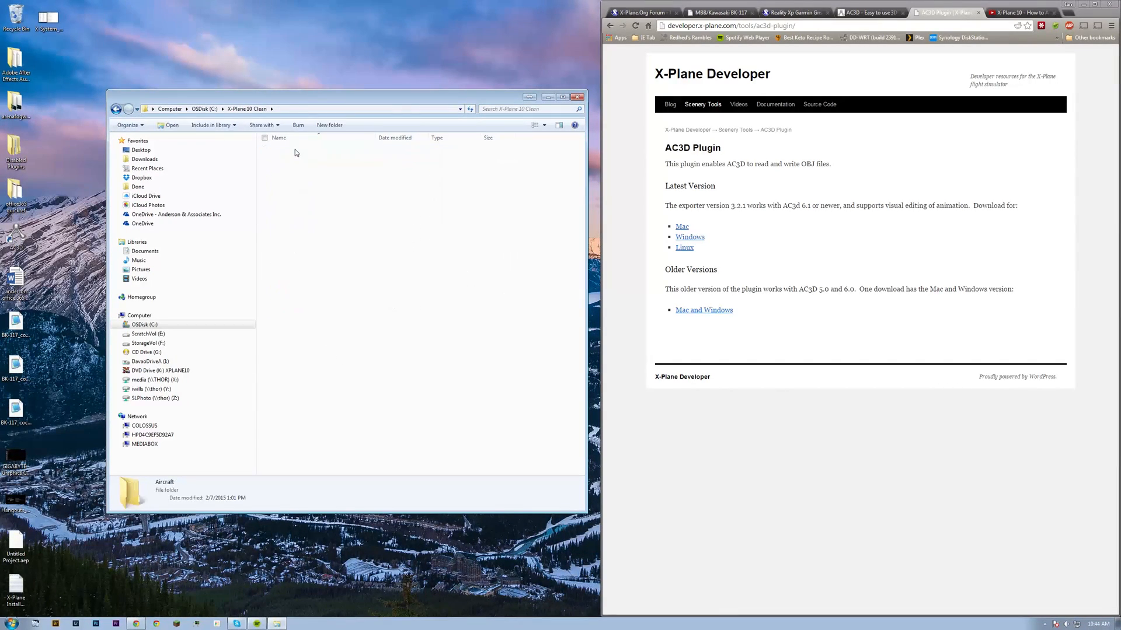
pyautogui.doubleClick(293, 187)
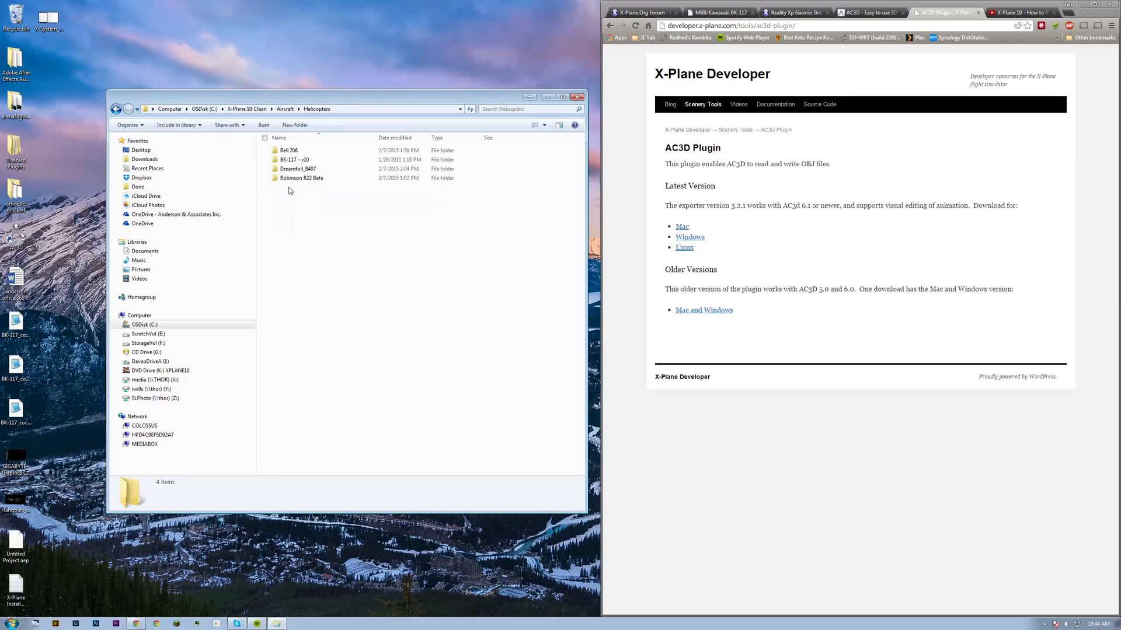
pyautogui.click(294, 160)
pyautogui.rightClick(293, 159)
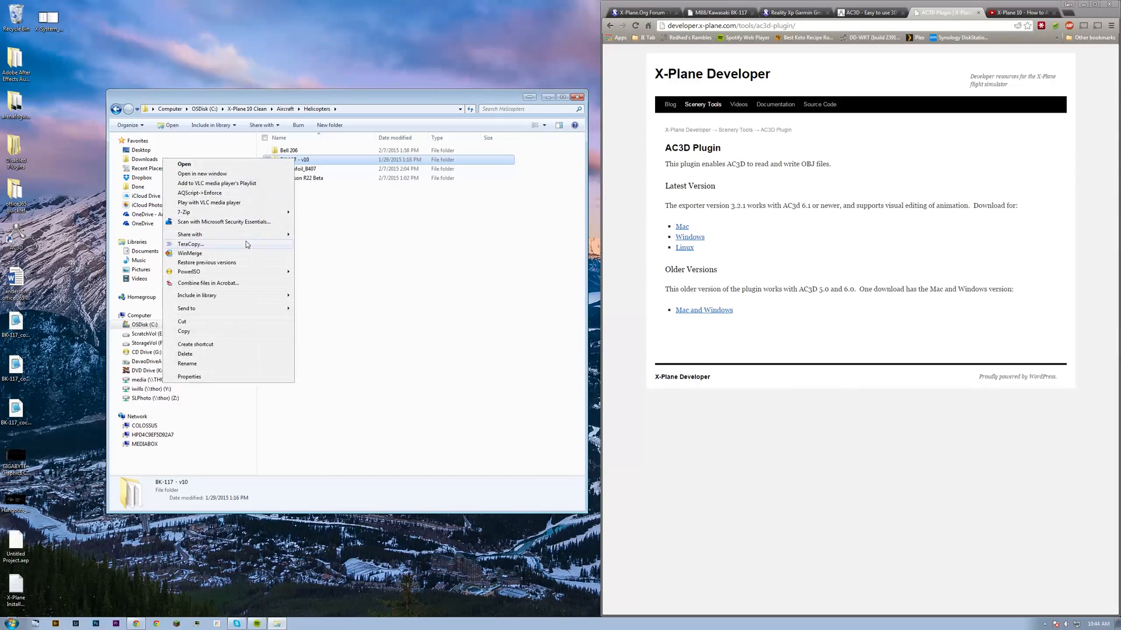
pyautogui.click(239, 331)
pyautogui.hotkey('ctrl', 'v')
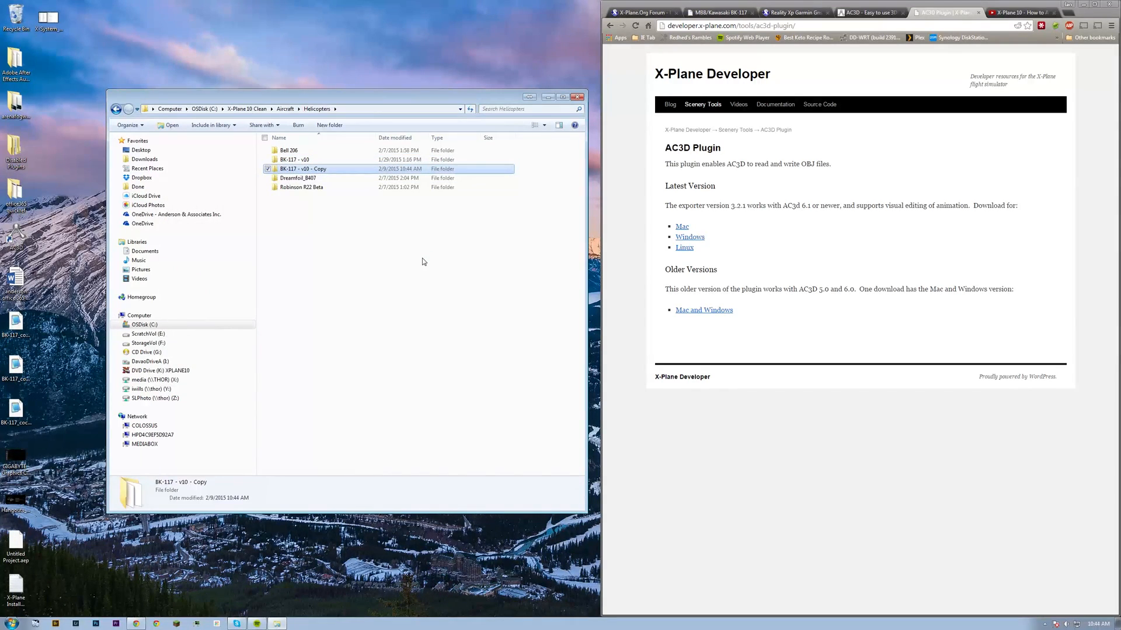
# Rename the copied BK-117 folder as BK-117 - Dual GNS430.
pyautogui.click(316, 169)
pyautogui.click(327, 169)
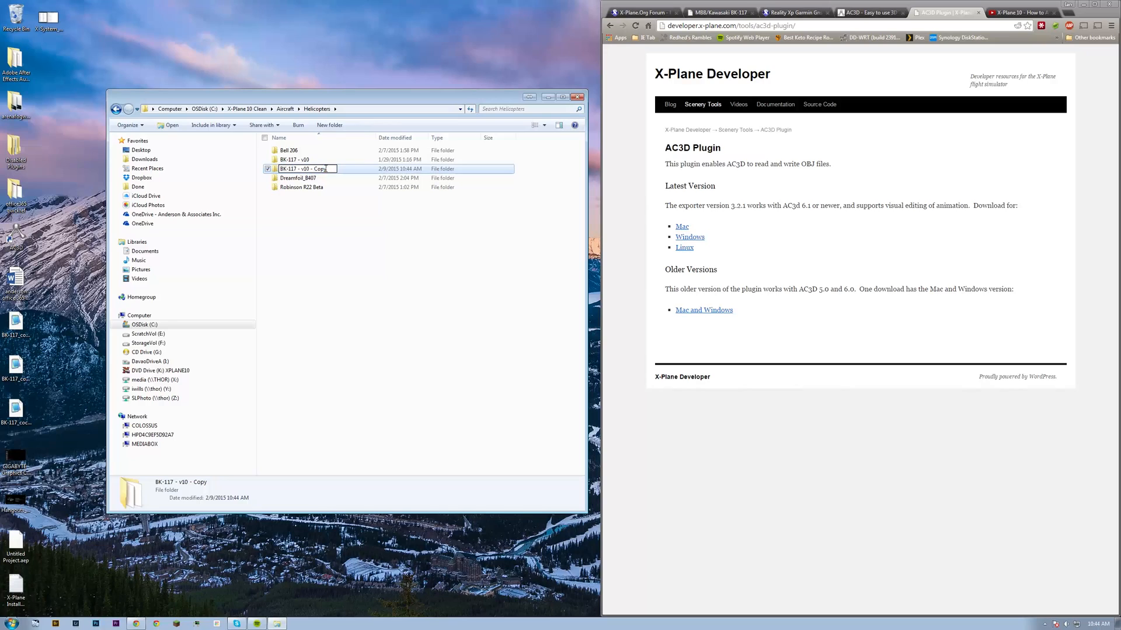
pyautogui.moveTo(326, 169); pyautogui.dragTo(304, 170)
pyautogui.write('GNS430')
pyautogui.press('Return')
pyautogui.rightClick(310, 161)
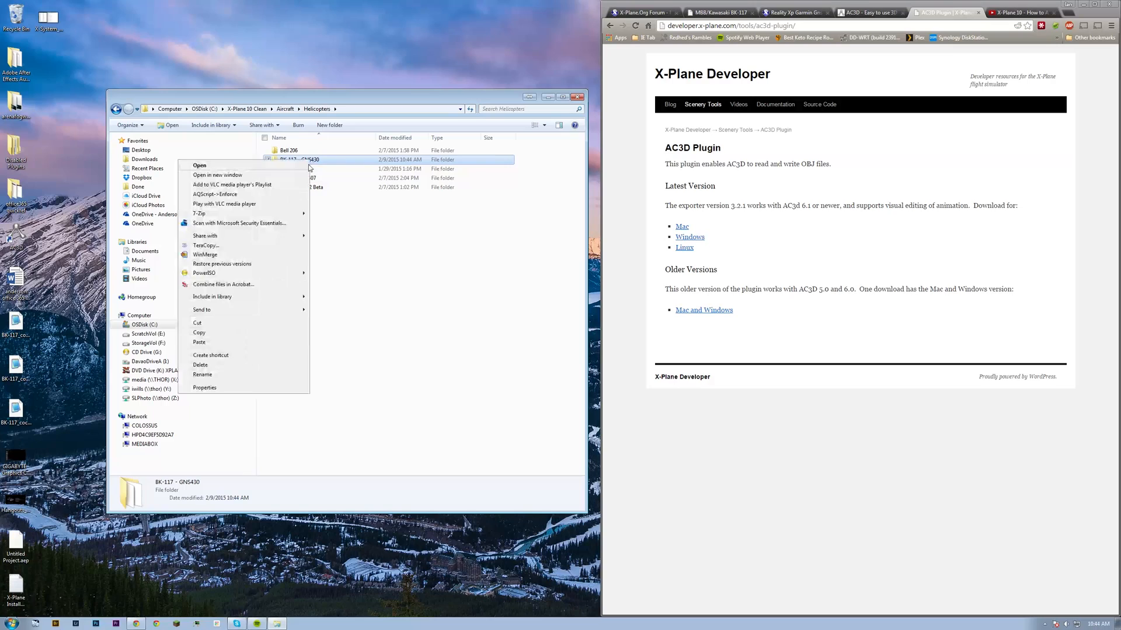
pyautogui.click(202, 374)
pyautogui.click(303, 158)
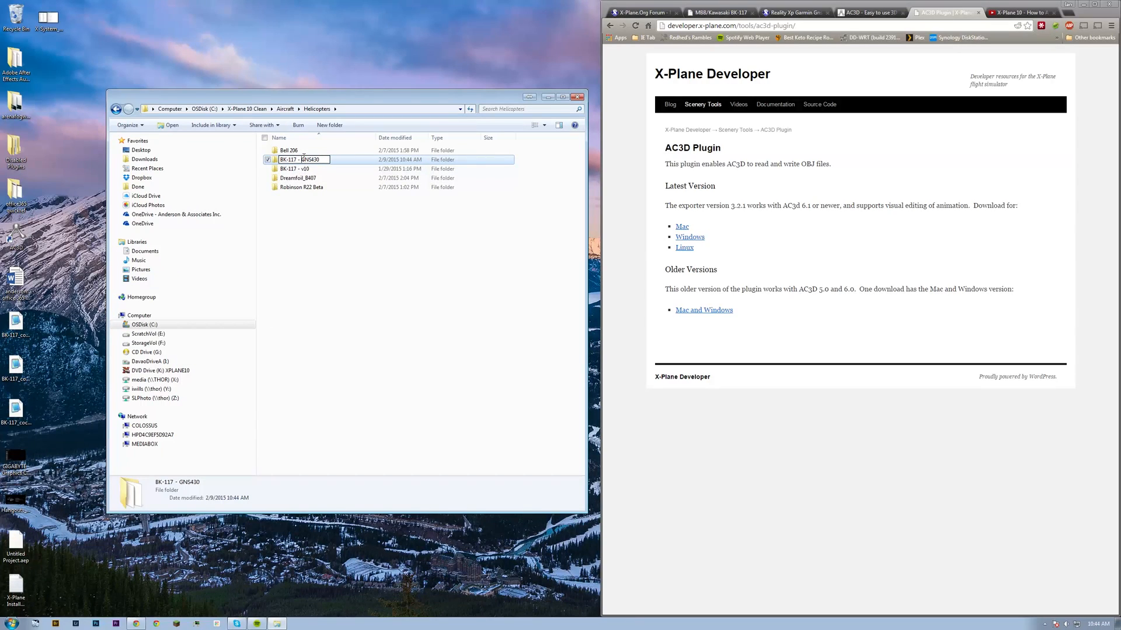
pyautogui.write('Dual')
pyautogui.click(454, 243)
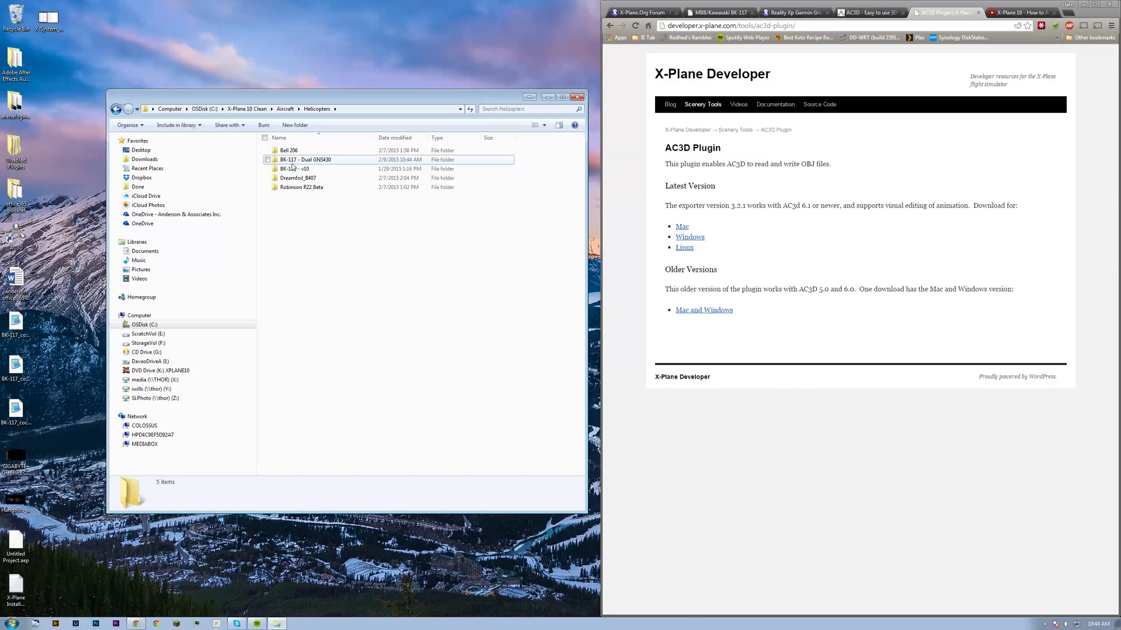
# Launch Plane-Maker.exe from the X-Plane 10 Clean folder.
pyautogui.click(247, 109)
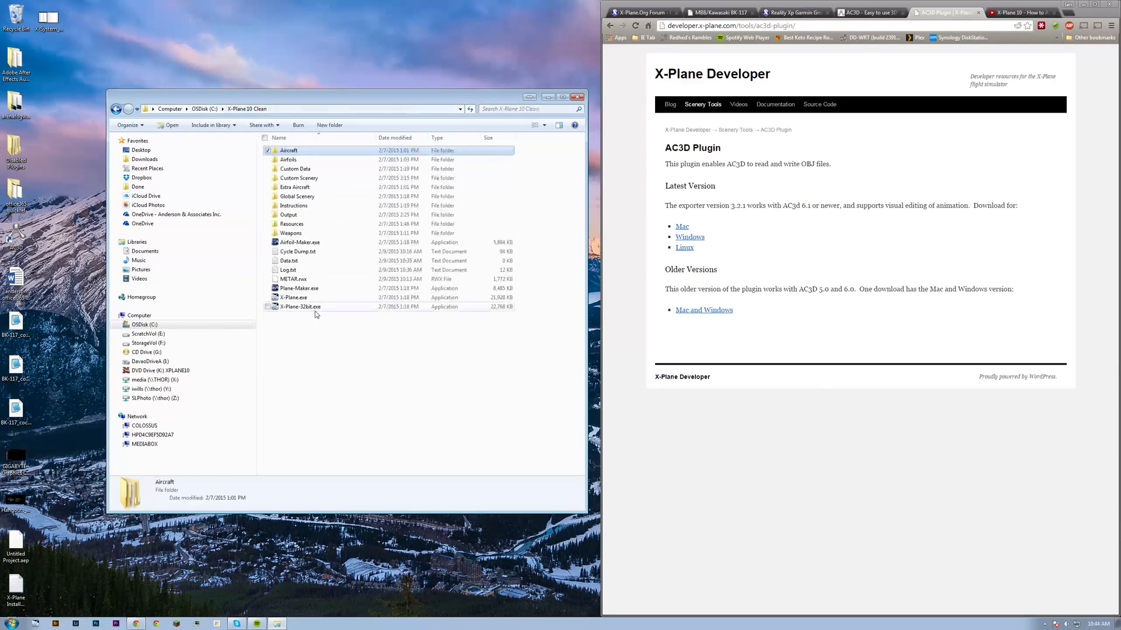
pyautogui.doubleClick(299, 288)
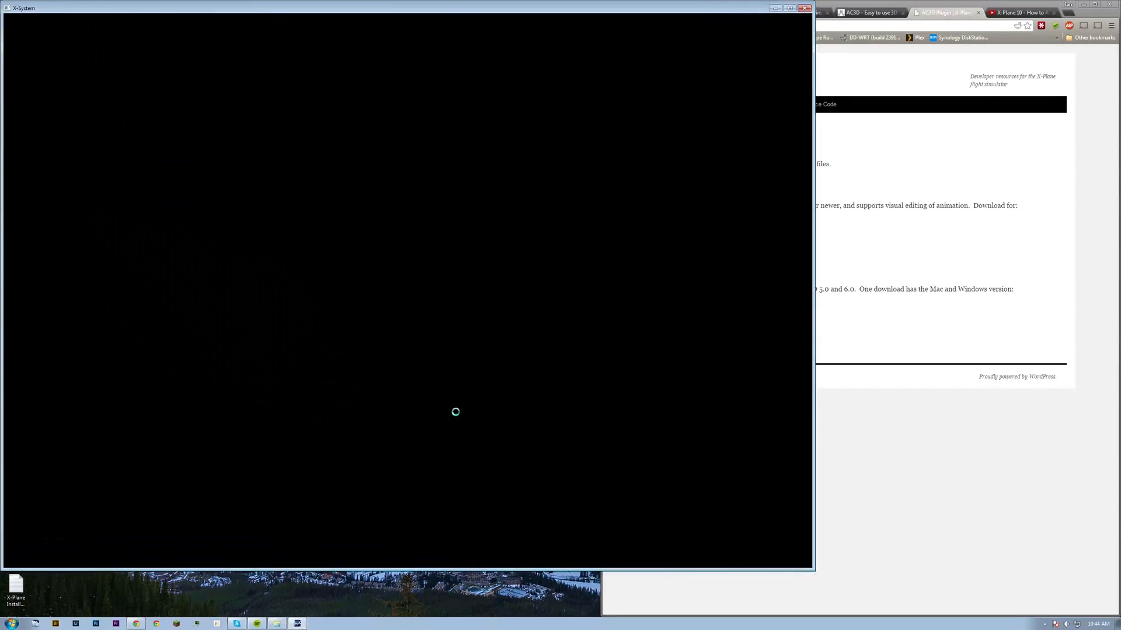
pyautogui.click(66, 17)
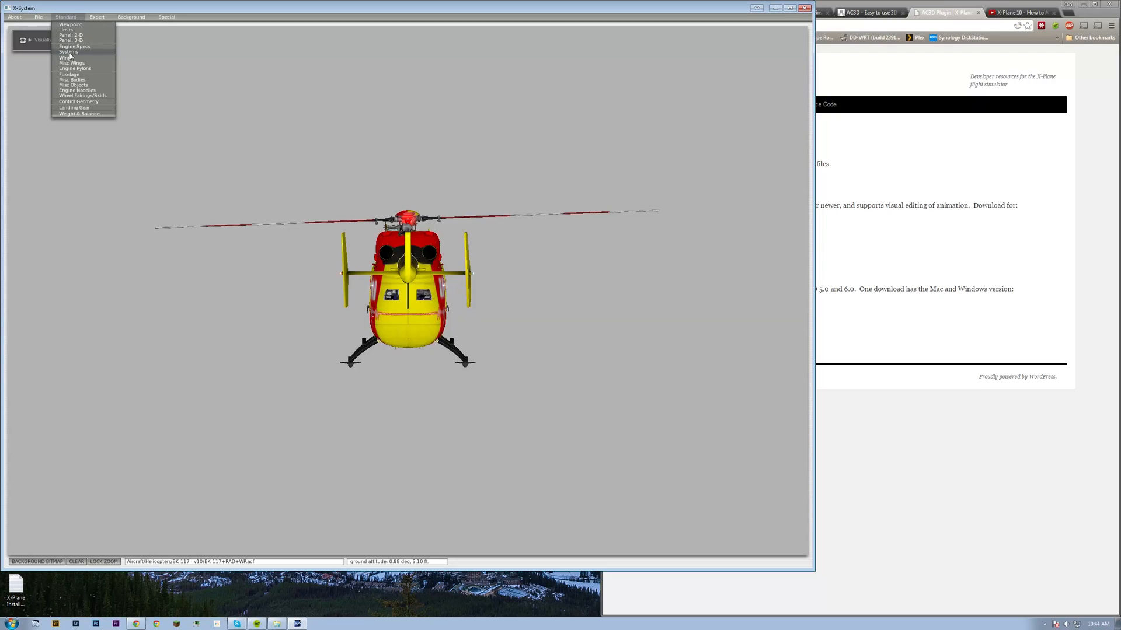
pyautogui.click(68, 52)
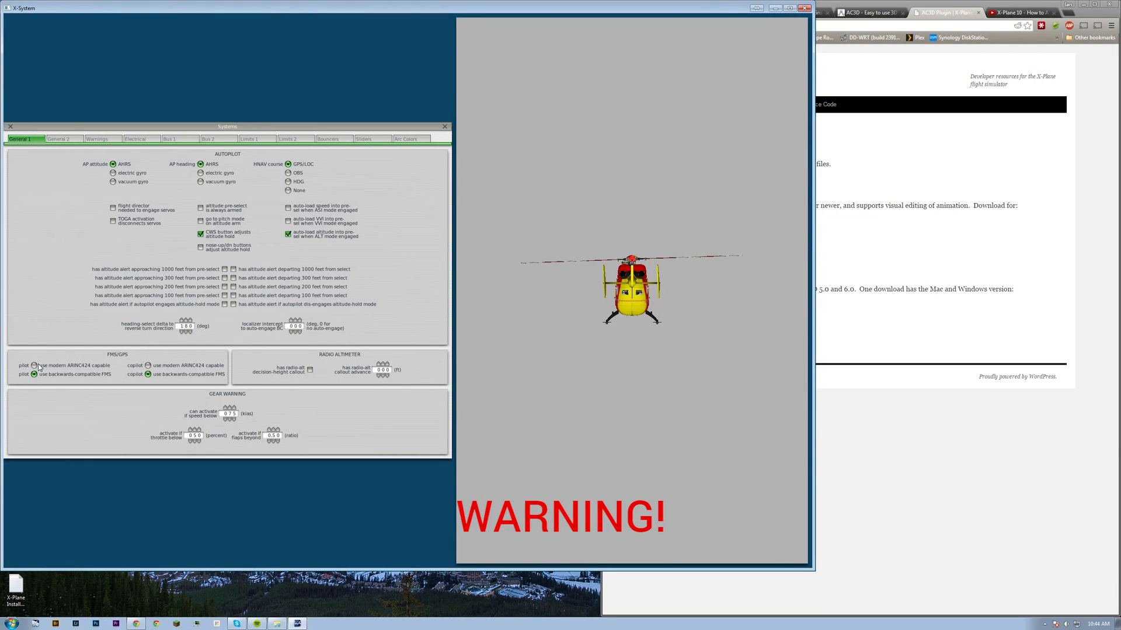
pyautogui.click(10, 126)
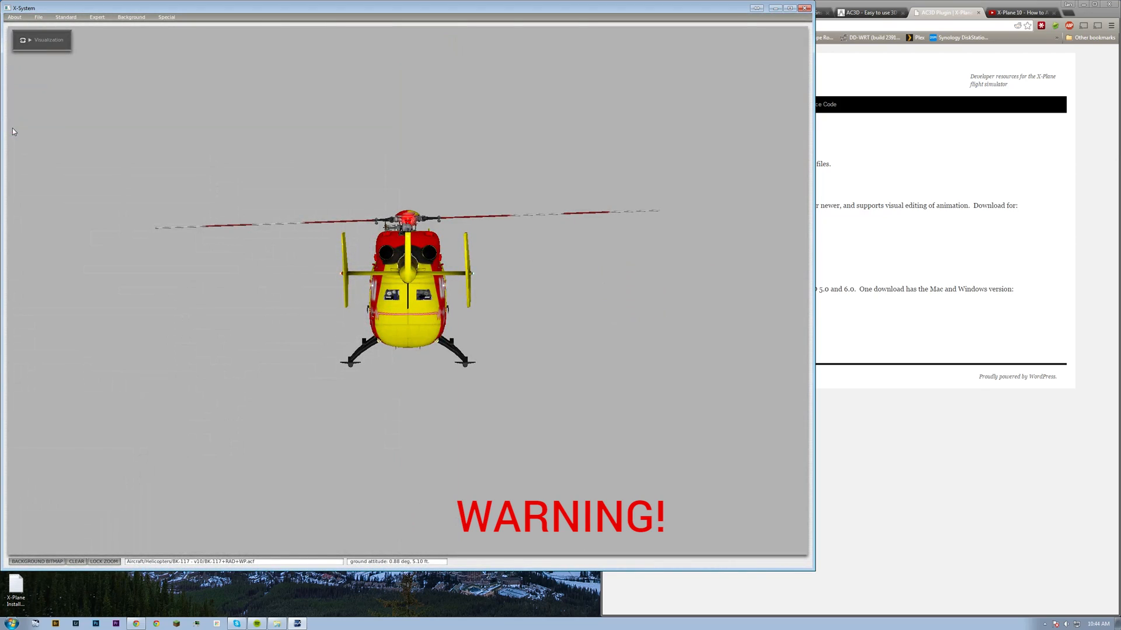
pyautogui.click(39, 17)
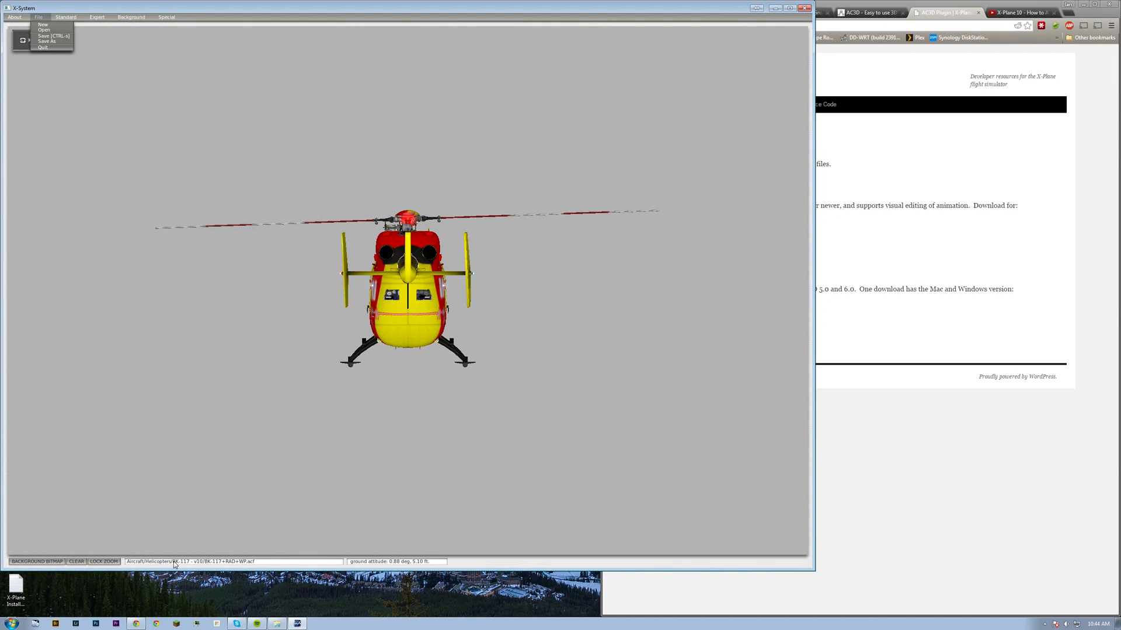
pyautogui.click(140, 565)
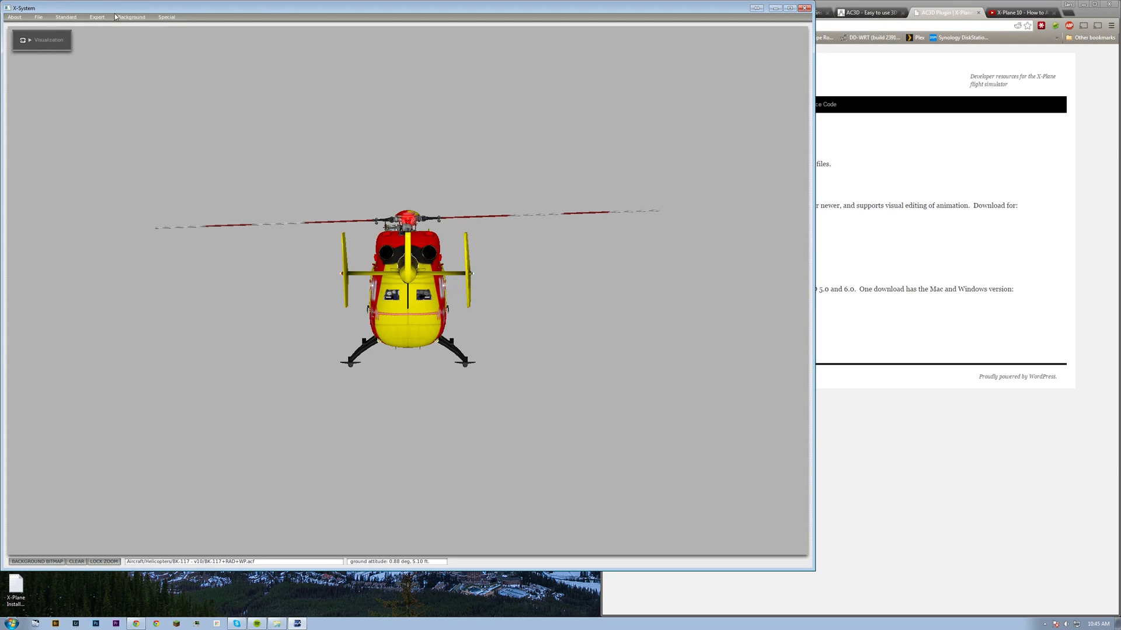
# Open the aircraft BK-117+RAD+WP.acf from the BK-117 - Dual GNS430 folder.
pyautogui.click(39, 17)
pyautogui.click(47, 35)
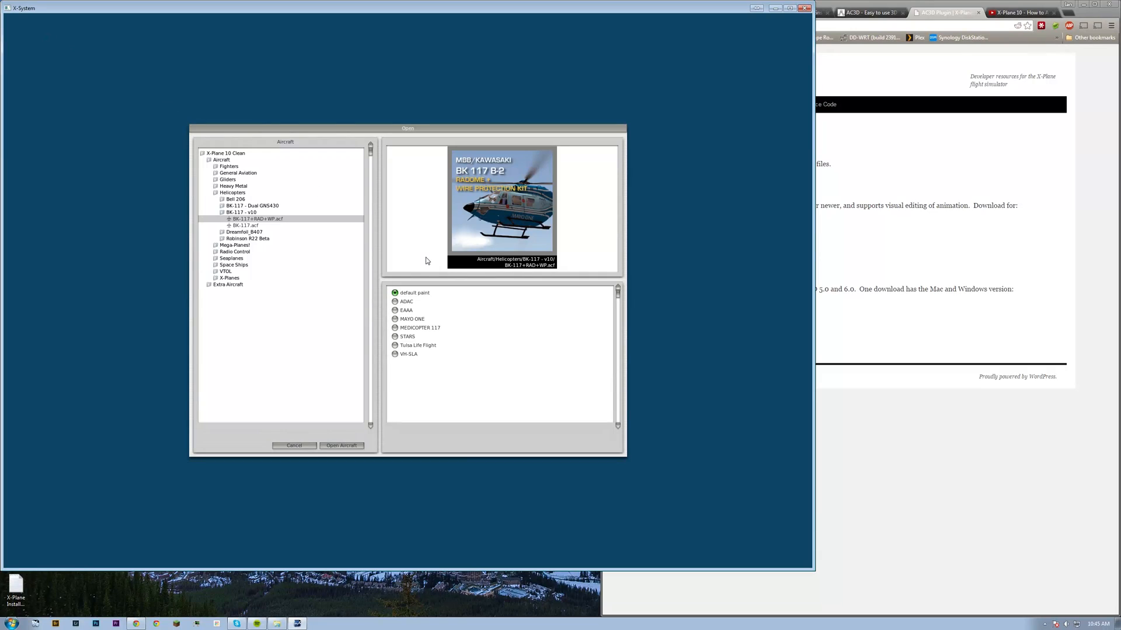
pyautogui.click(252, 205)
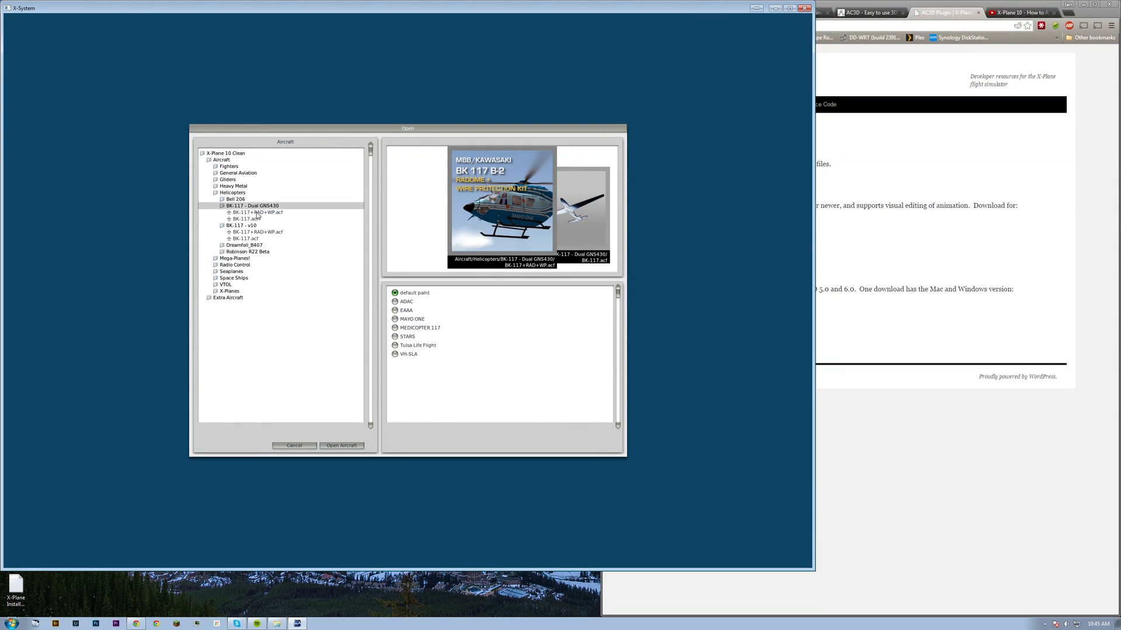
pyautogui.click(257, 213)
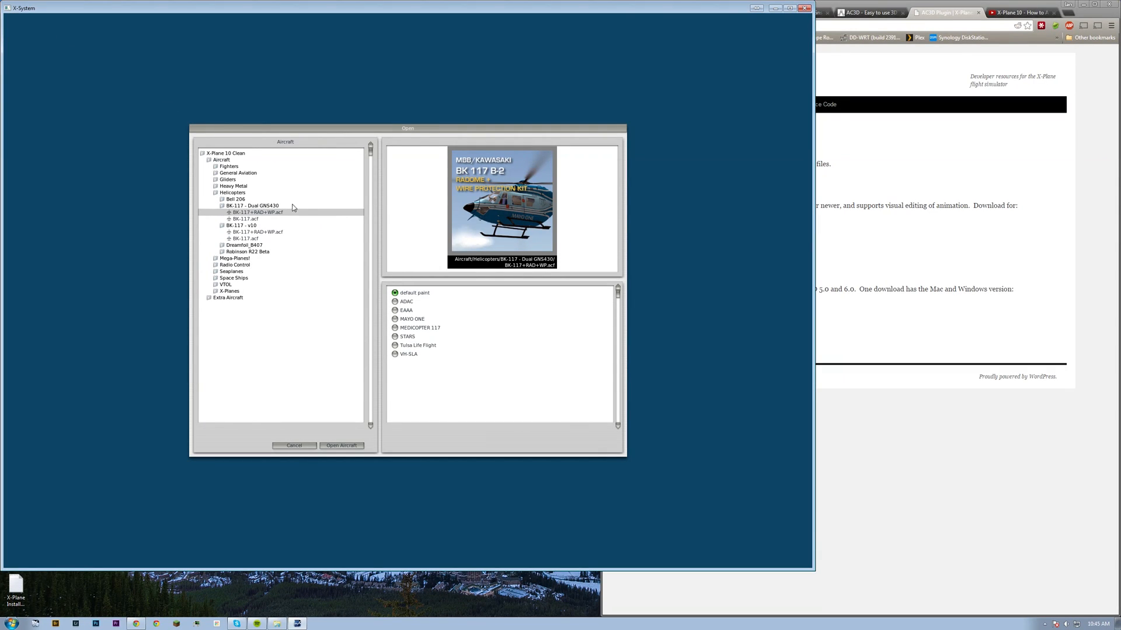
pyautogui.click(342, 446)
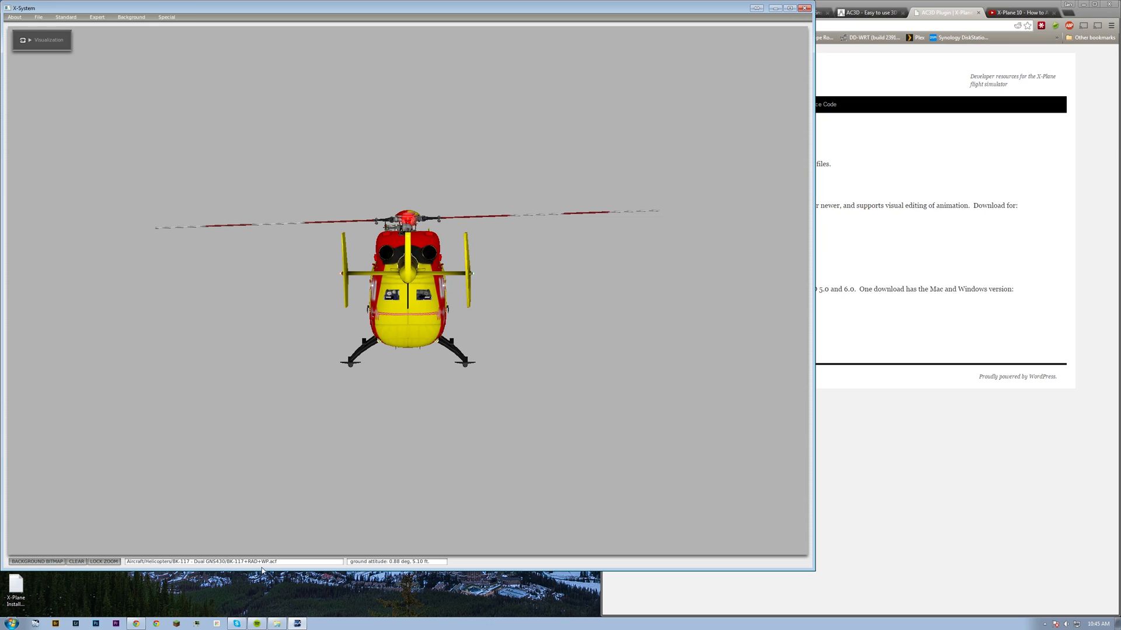
# Set the pilot FMS/GPS to use modern ARINC424 capable in the Systems settings and save the aircraft.
pyautogui.click(64, 17)
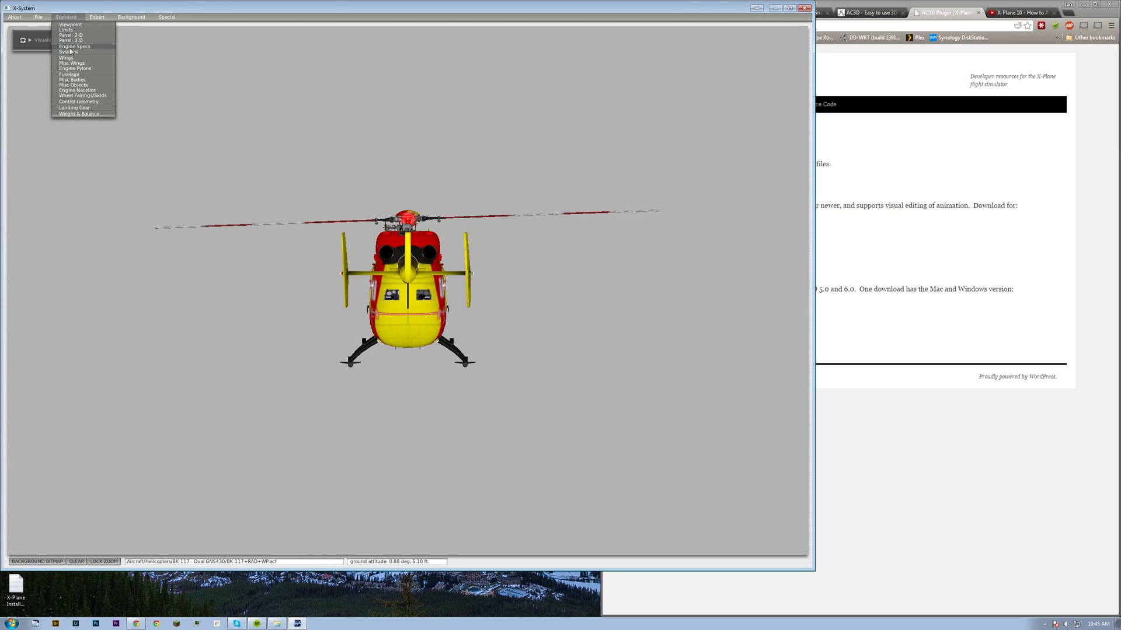
pyautogui.click(71, 52)
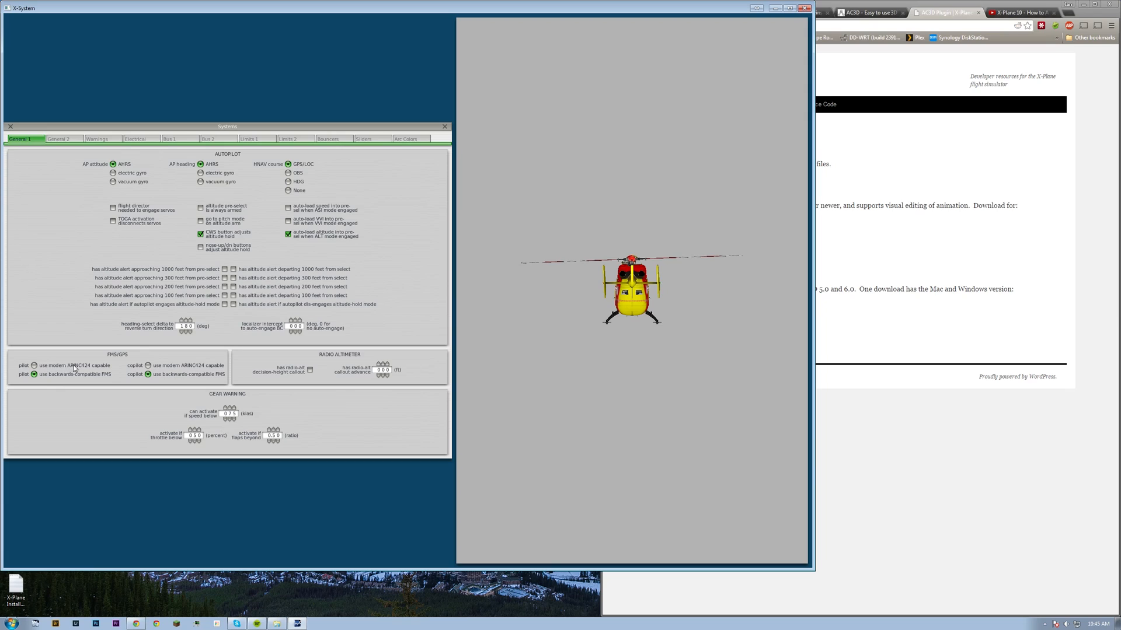
pyautogui.click(34, 366)
pyautogui.click(445, 127)
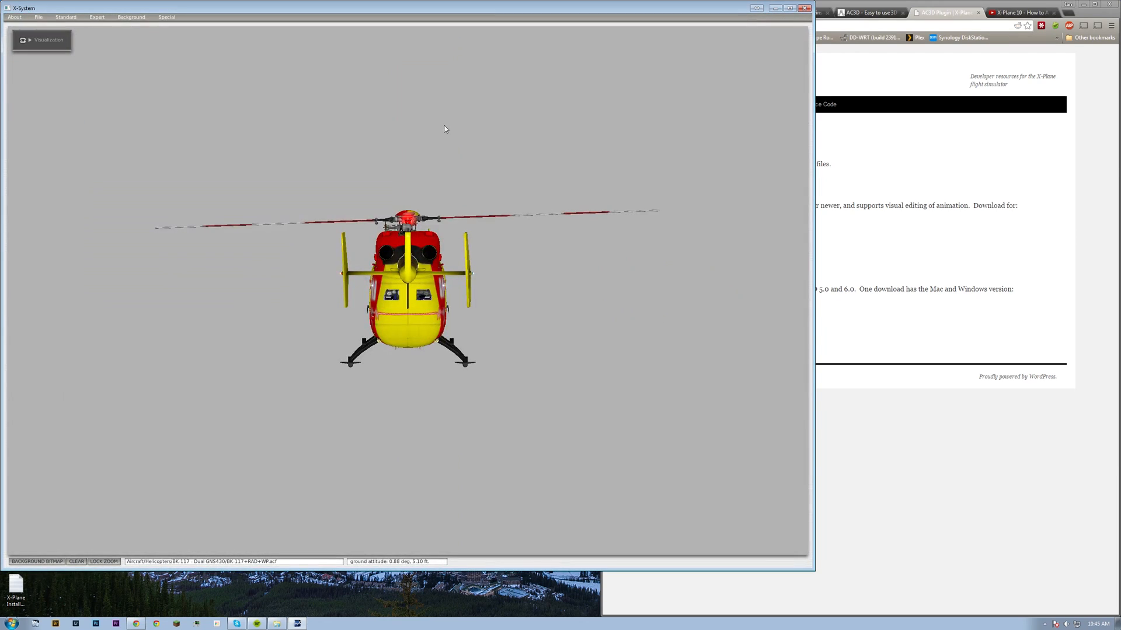
pyautogui.click(38, 17)
pyautogui.click(41, 38)
# Open the aircraft's 3-D panel and inspect the blank trigger gen_trigger.png over the upper Garmin 430's screen.
pyautogui.click(92, 18)
pyautogui.moveTo(64, 21)
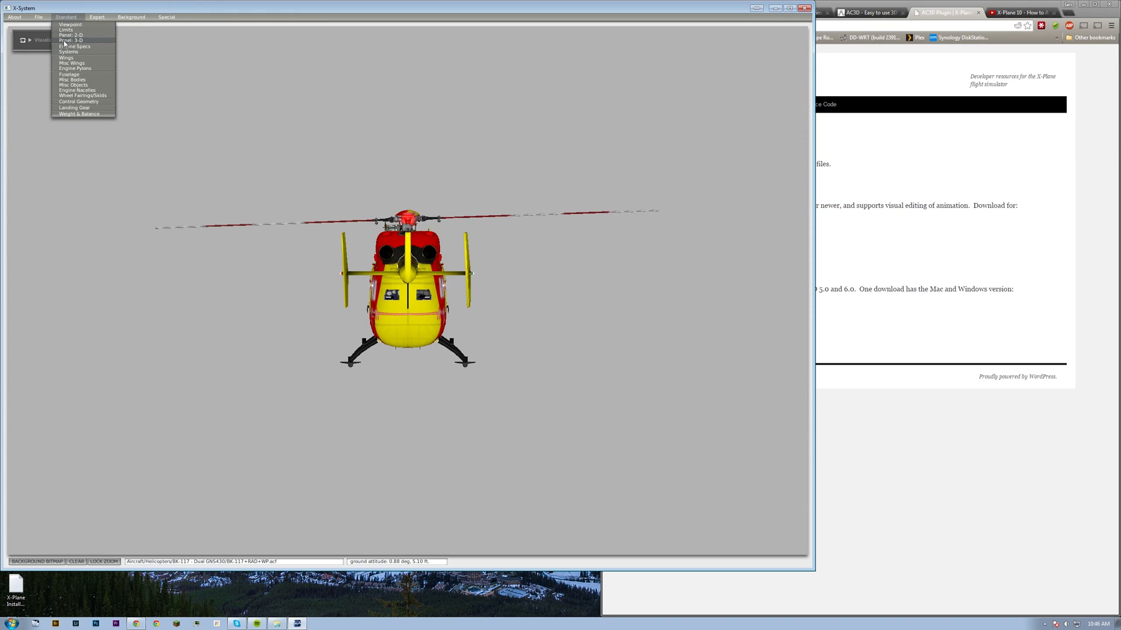
pyautogui.click(66, 41)
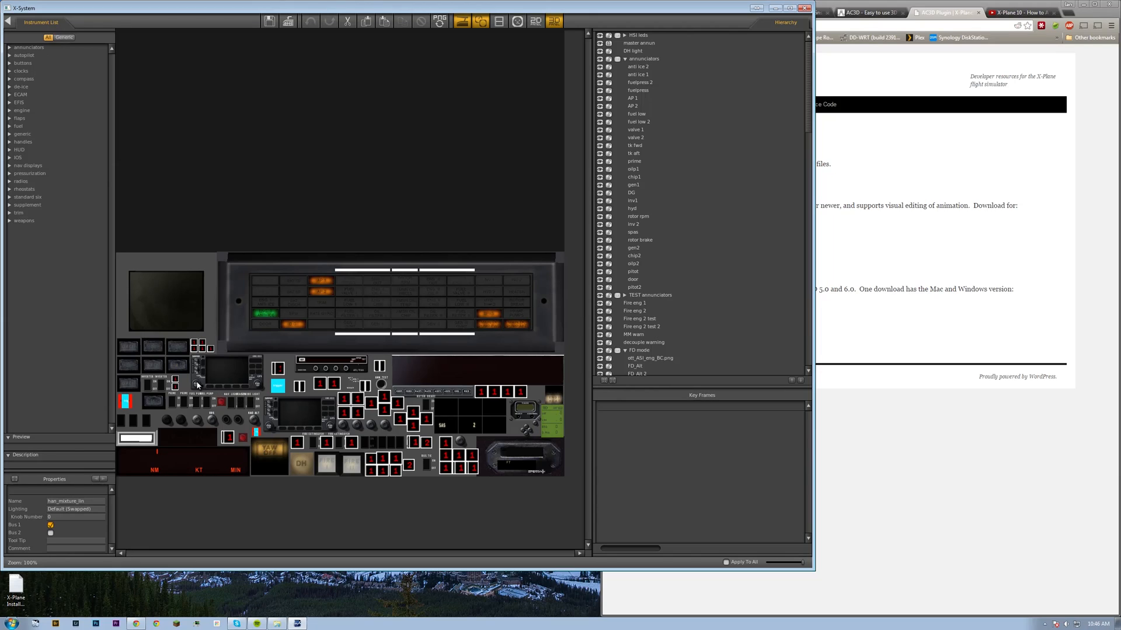
pyautogui.click(227, 370)
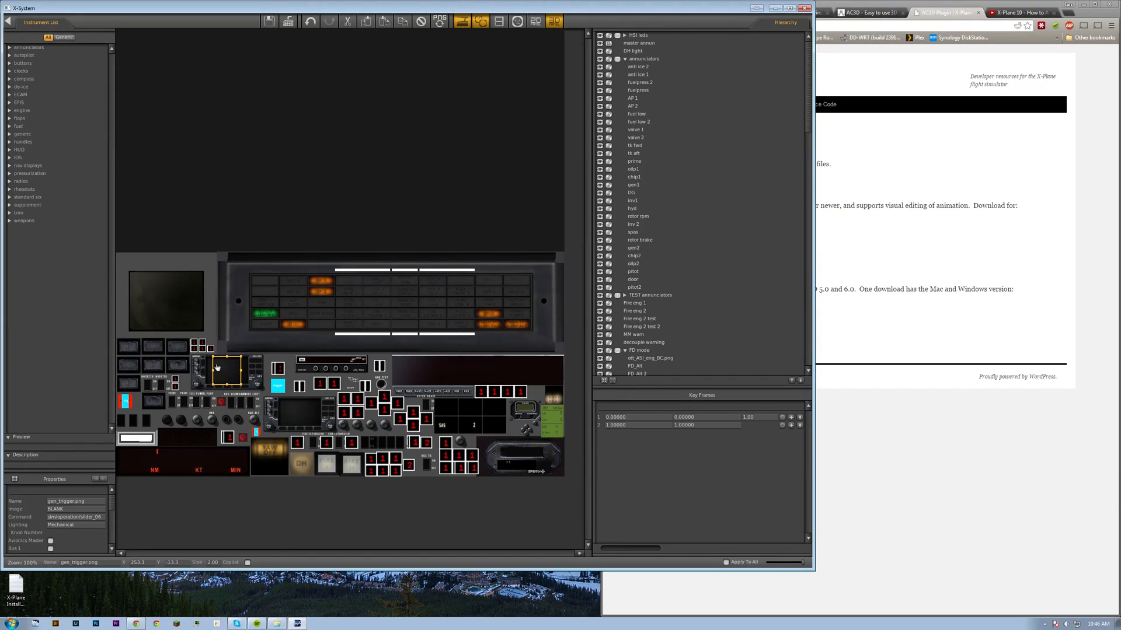
pyautogui.hotkey('ctrl', 'v')
pyautogui.hotkey('ctrl', 'z')
pyautogui.click(221, 343)
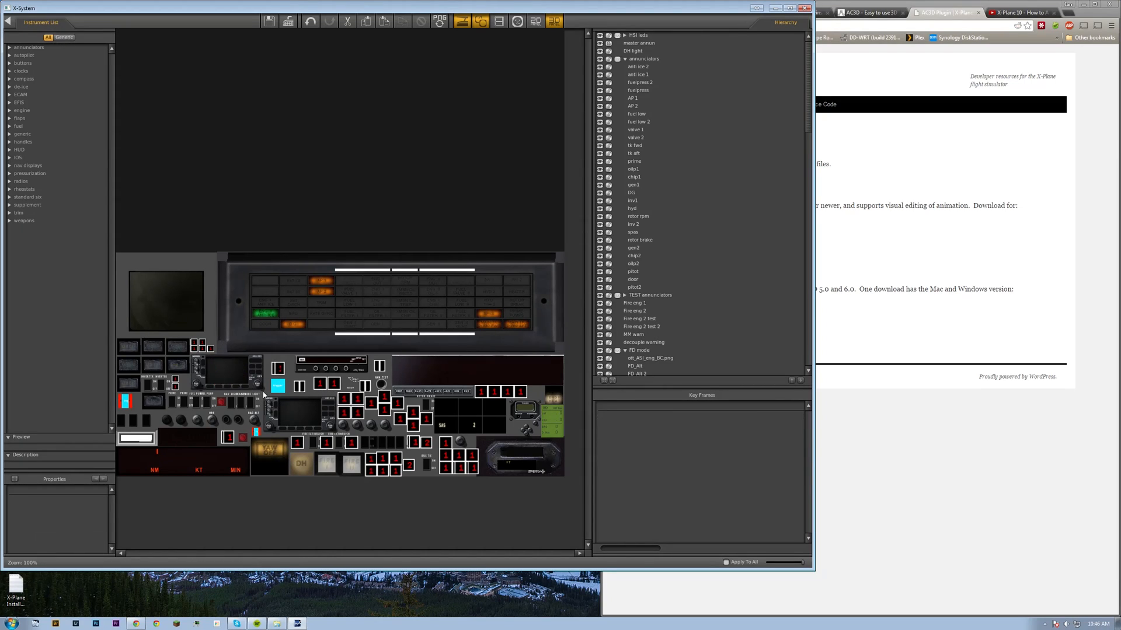
# Check the copilot option of the two Garmin 430 units, Garmin_430.png and Garmin_430.png 2.
pyautogui.click(295, 409)
pyautogui.click(299, 502)
pyautogui.click(224, 361)
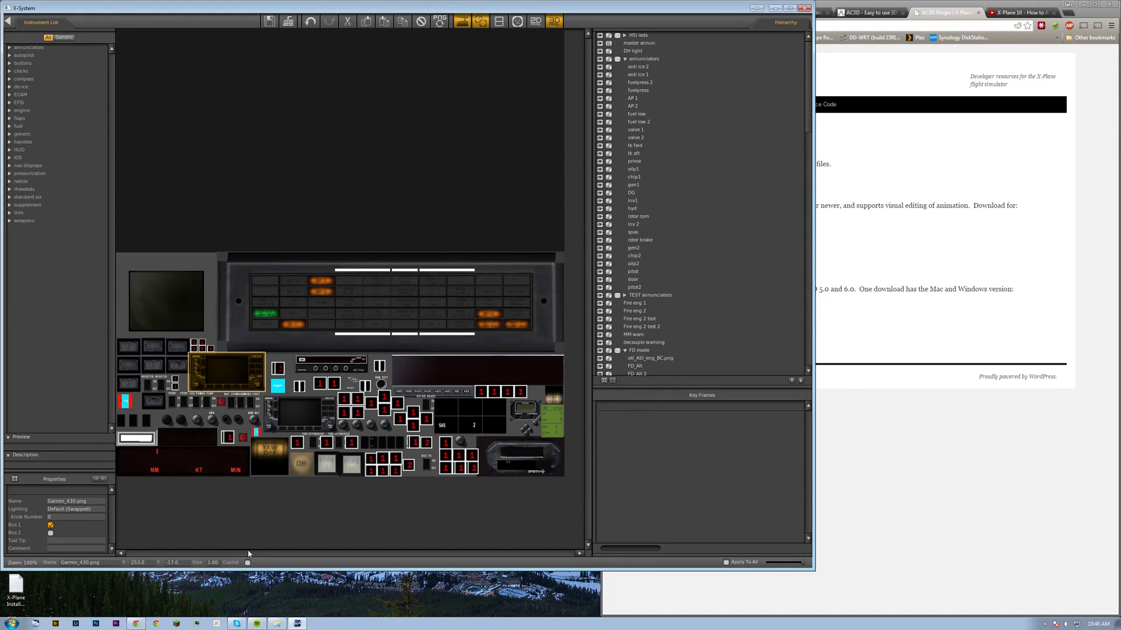
pyautogui.click(275, 410)
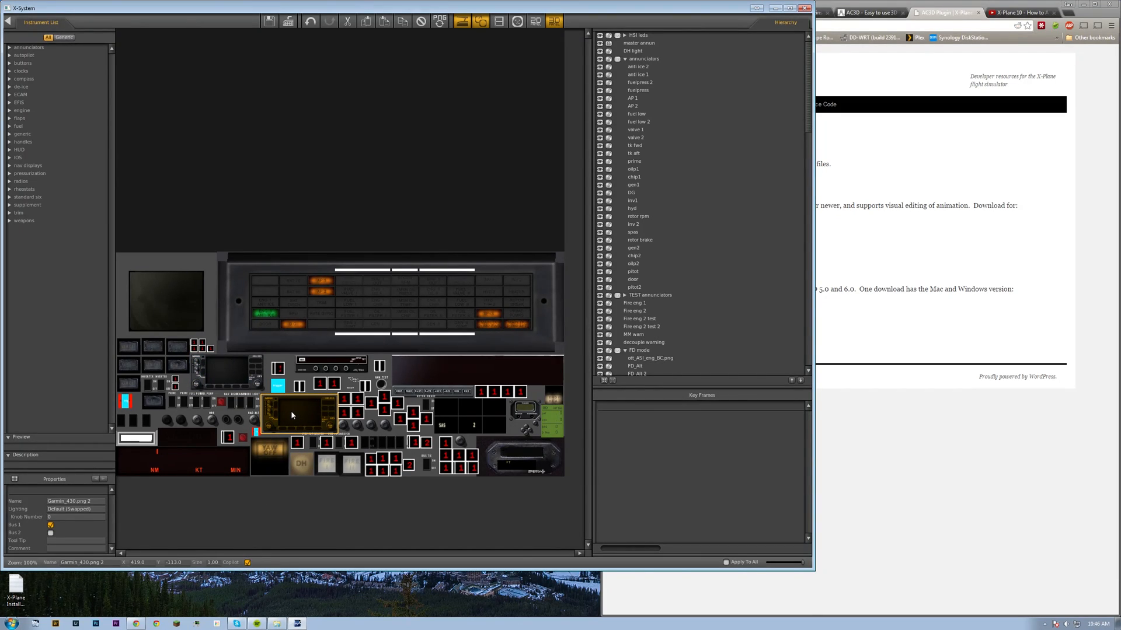
# Save the 3-D panel, return to the aircraft view and save the aircraft file.
pyautogui.click(269, 21)
pyautogui.click(38, 17)
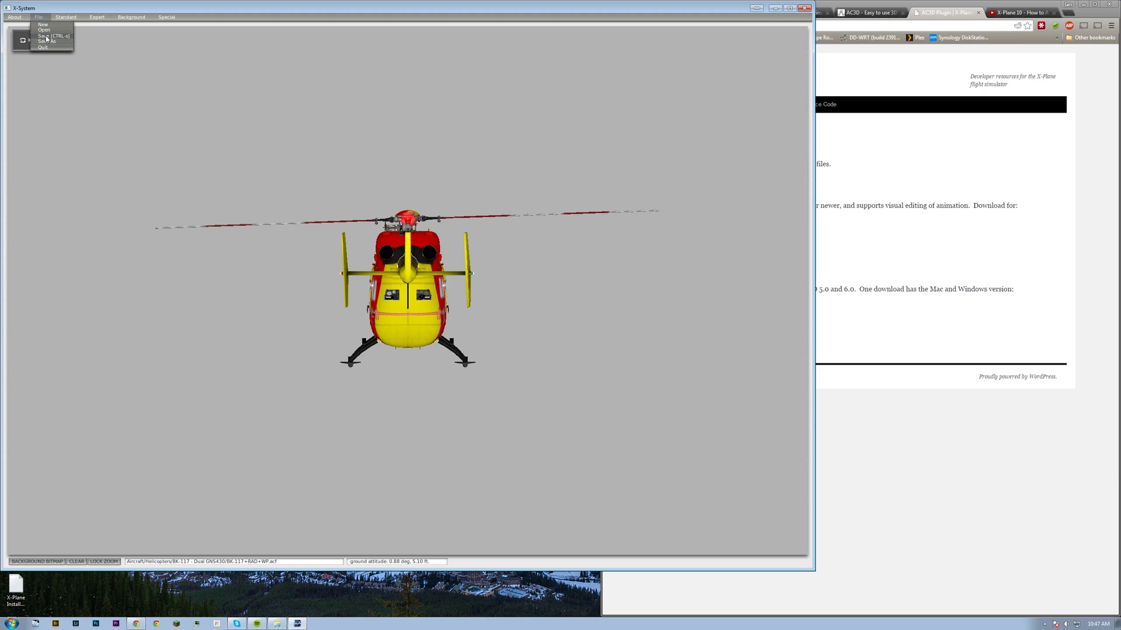
pyautogui.click(47, 36)
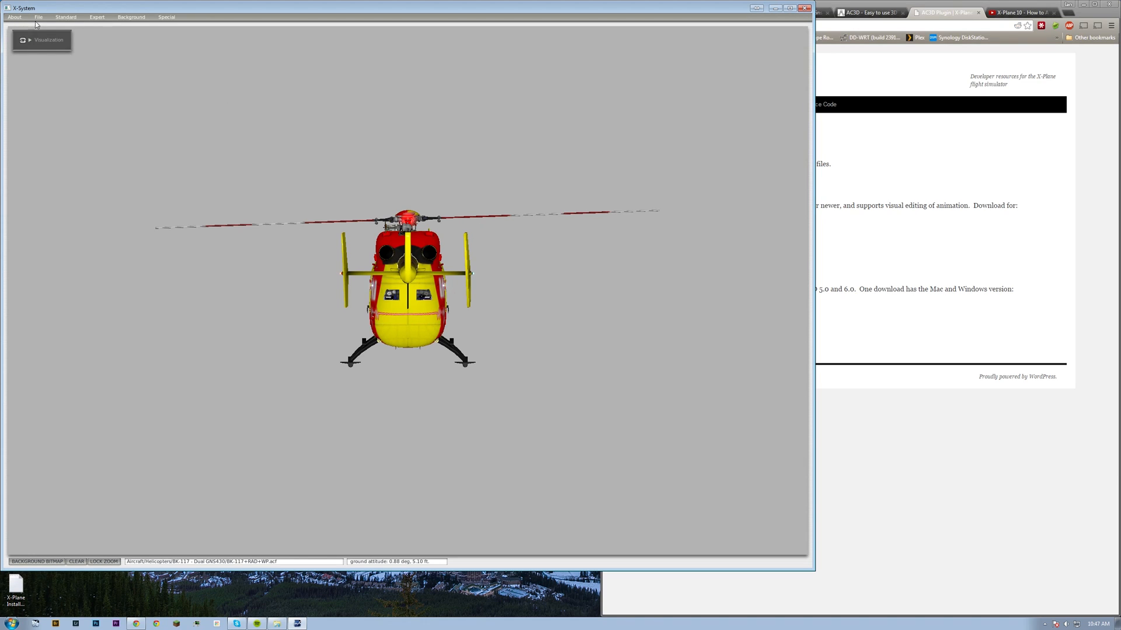
# Save the changes to the current aircraft and open BK-117.acf from the BK-117 - Dual GNS430 folder.
pyautogui.click(38, 17)
pyautogui.click(42, 28)
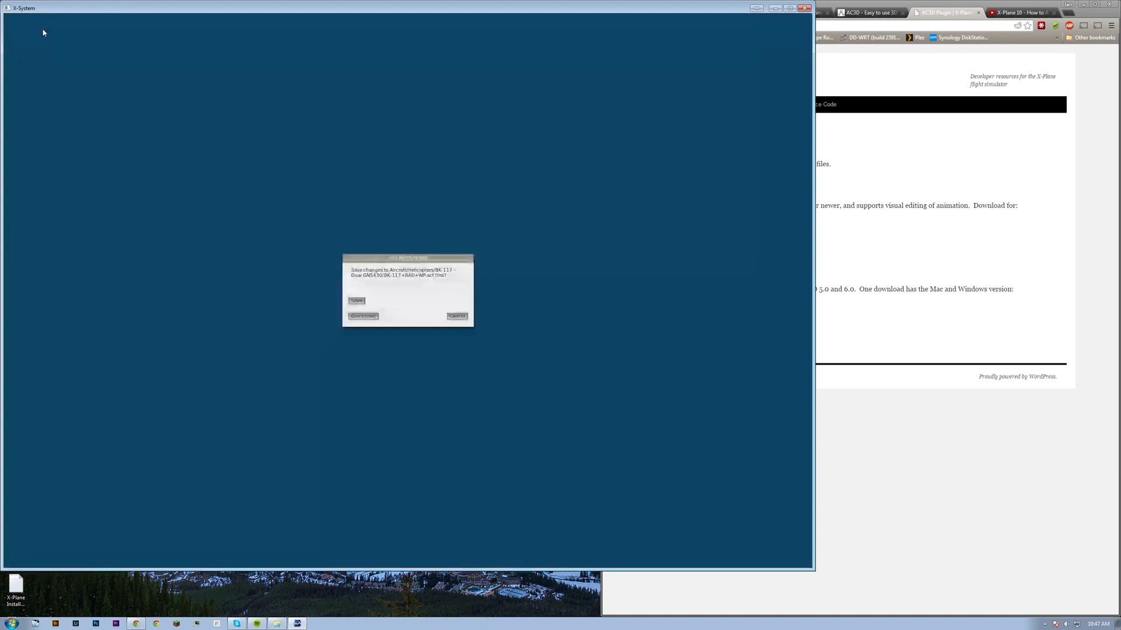
pyautogui.click(357, 301)
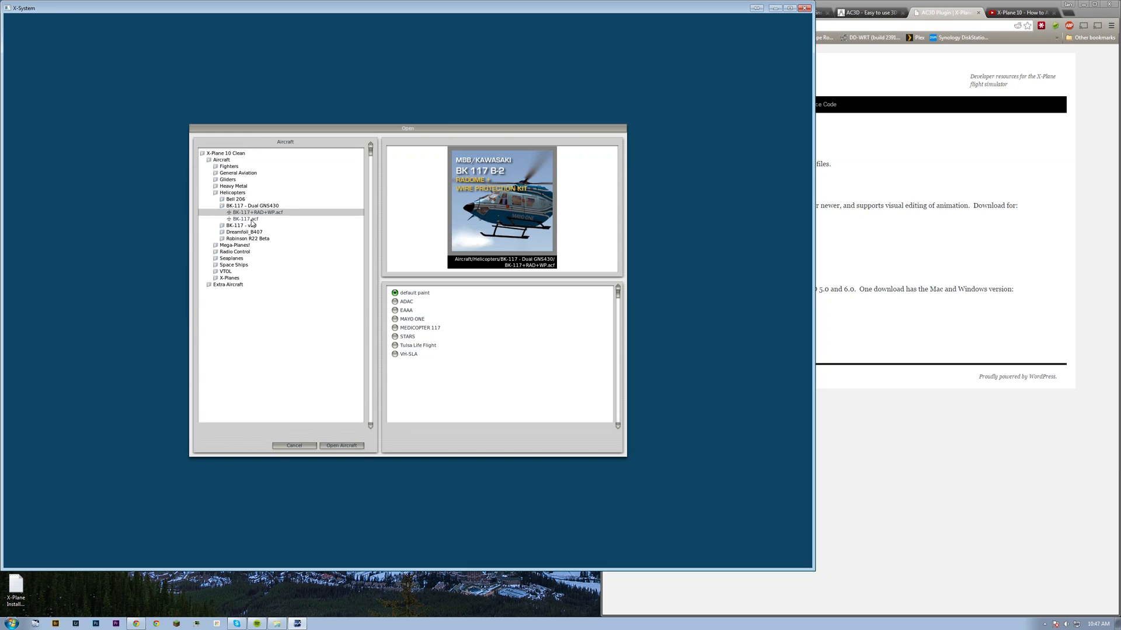
pyautogui.click(251, 220)
pyautogui.click(342, 446)
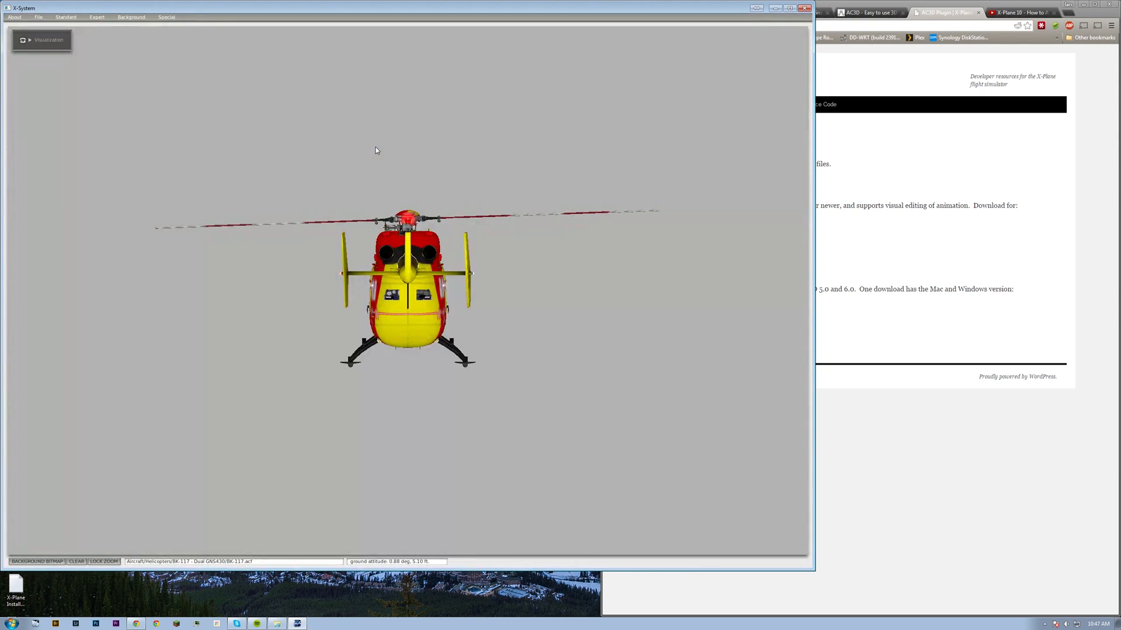
# Set both the pilot and copilot FMS/GPS to use modern ARINC424 capable in the Systems settings.
pyautogui.click(57, 17)
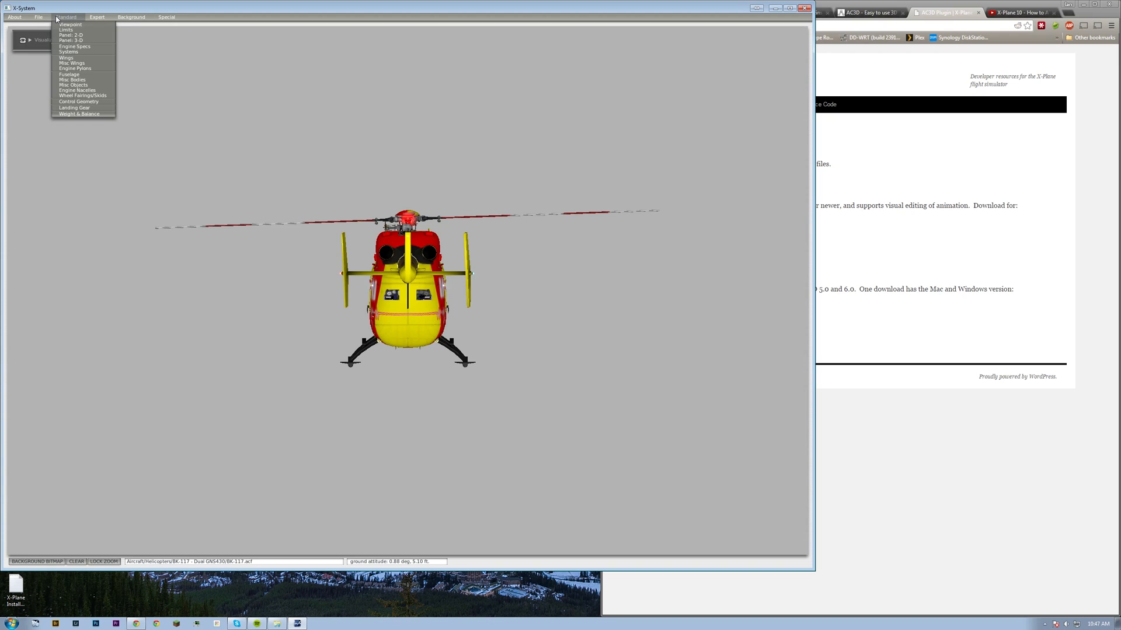
pyautogui.click(69, 52)
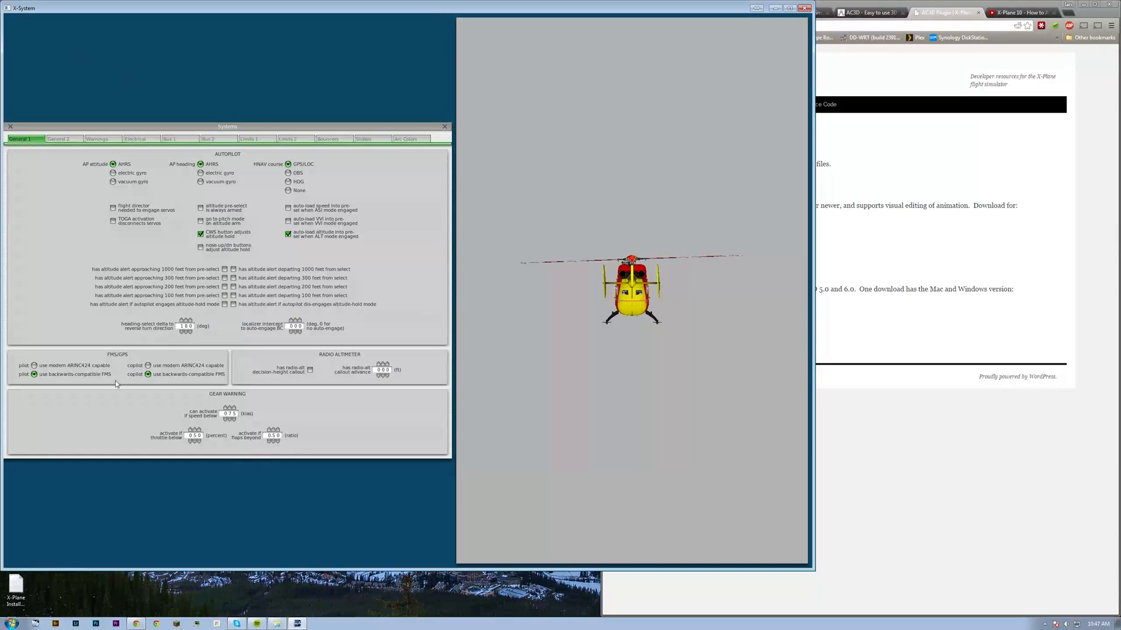
pyautogui.click(34, 366)
pyautogui.click(147, 366)
pyautogui.click(10, 126)
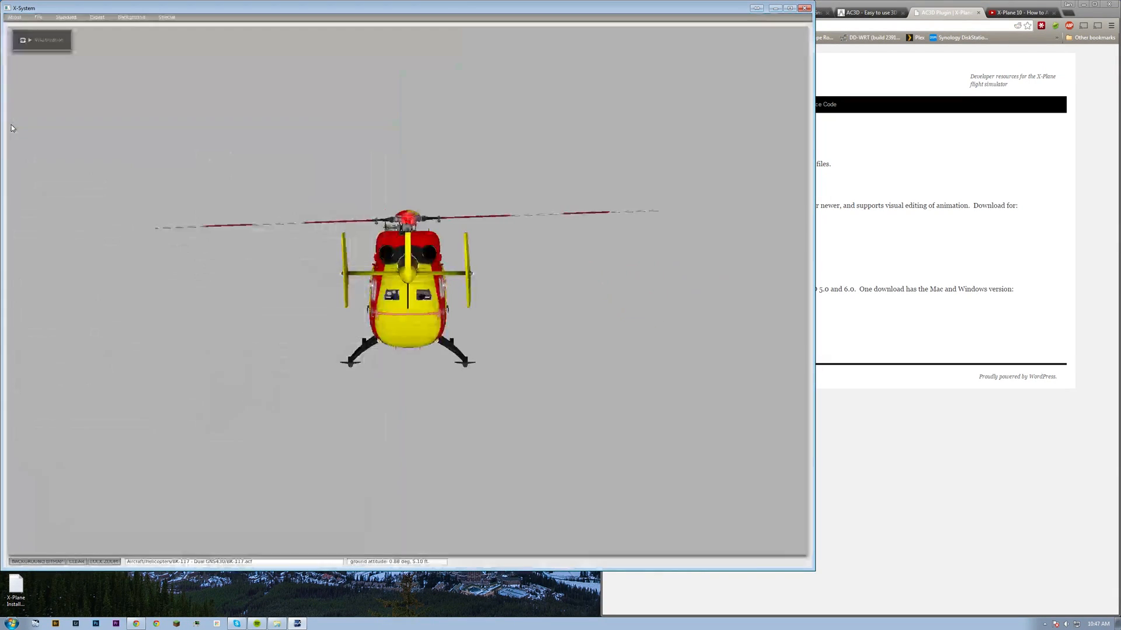
# Open the aircraft's 3-D panel and inspect the copilot setting of each of the two Garmin 430 units.
pyautogui.click(66, 17)
pyautogui.click(72, 40)
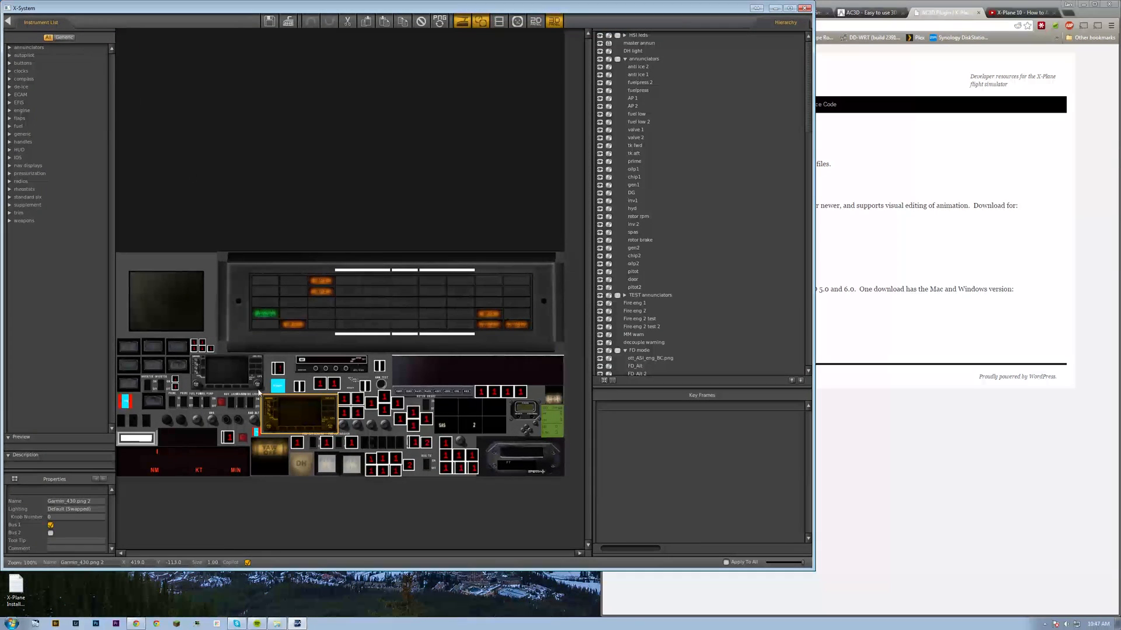
pyautogui.click(272, 287)
pyautogui.click(237, 364)
pyautogui.click(299, 414)
pyautogui.click(338, 120)
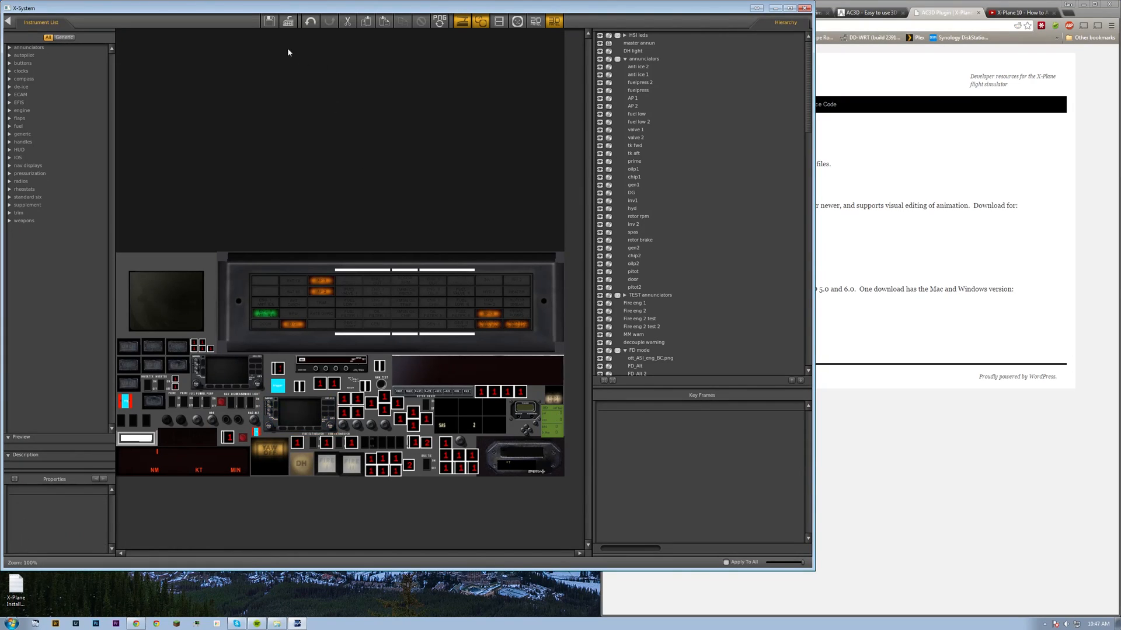
# Save the 3-D panel and save the BK-117.acf aircraft file.
pyautogui.click(268, 22)
pyautogui.click(39, 17)
pyautogui.click(45, 37)
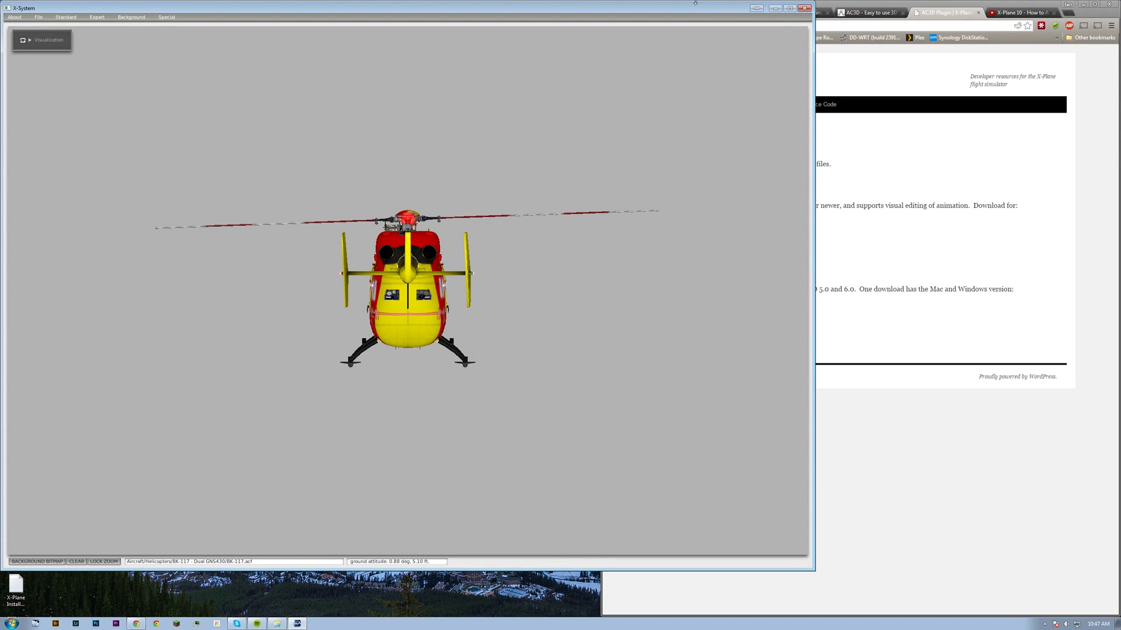
# Minimize Plane-Maker, launch X-Plane.exe and start a flight with BK-117+RAD+WP.acf from the BK-117 - Dual GNS430 folder.
pyautogui.click(776, 8)
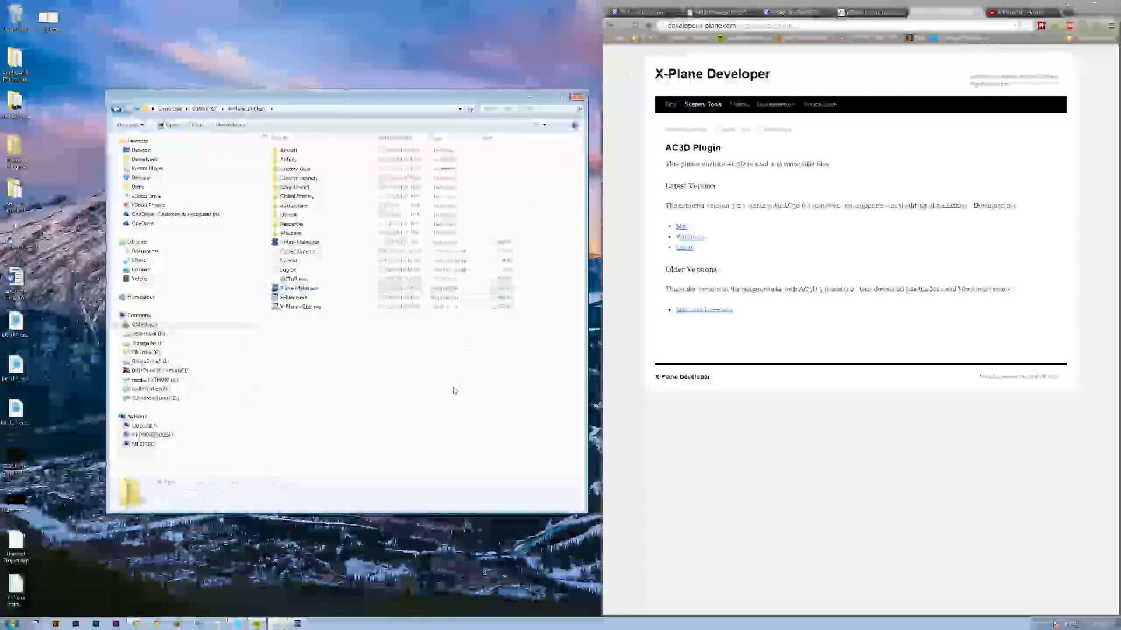
pyautogui.doubleClick(273, 297)
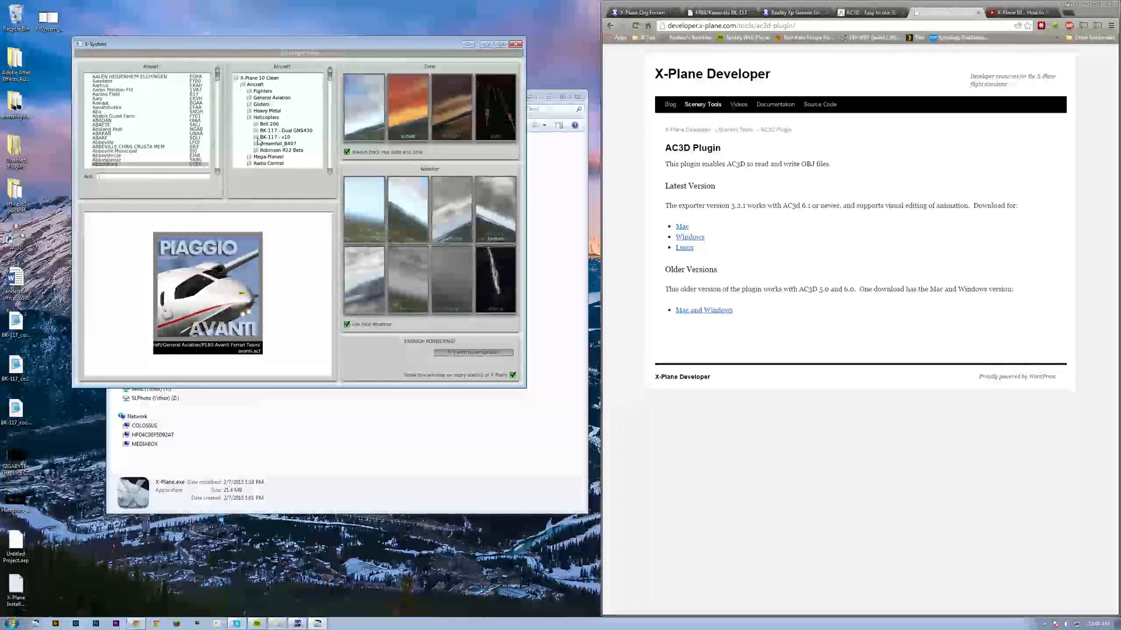
pyautogui.click(261, 130)
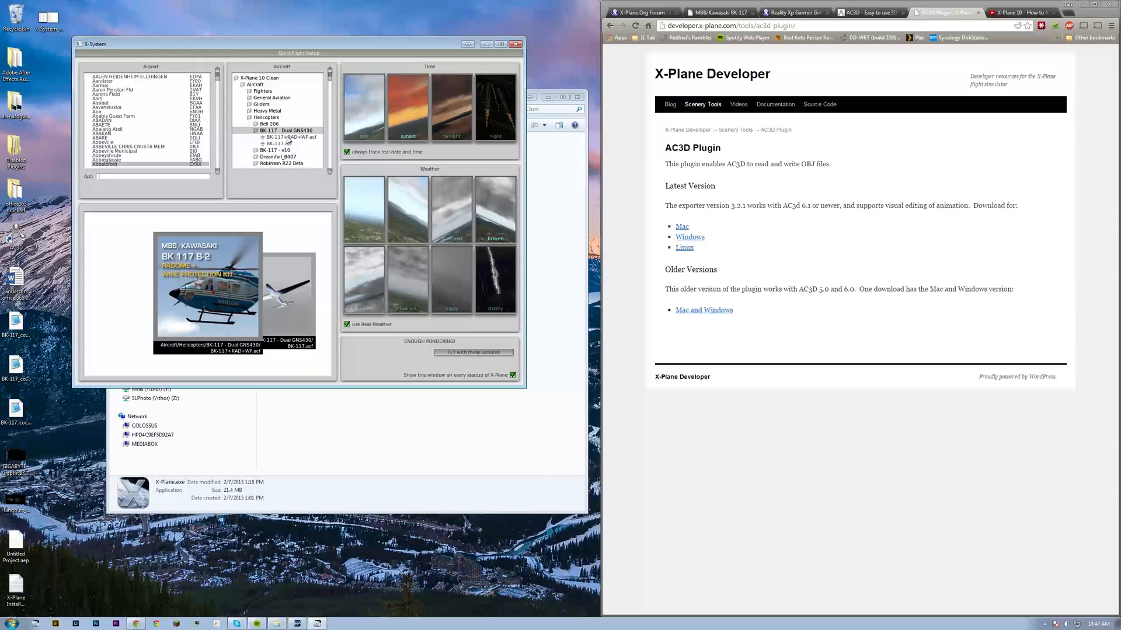
pyautogui.click(288, 138)
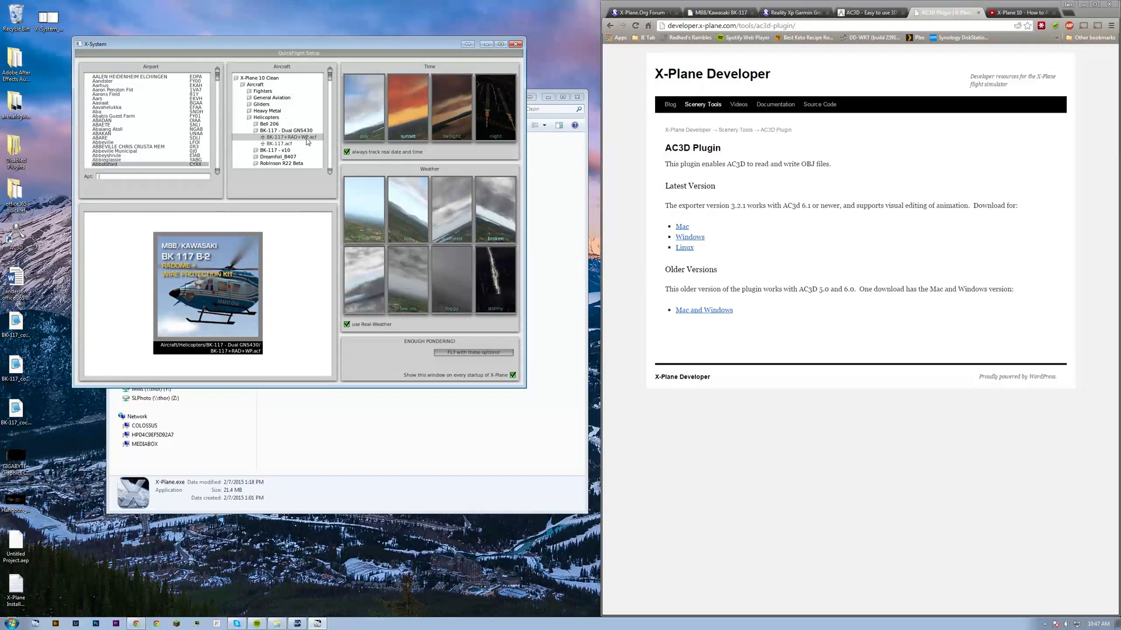
pyautogui.click(466, 353)
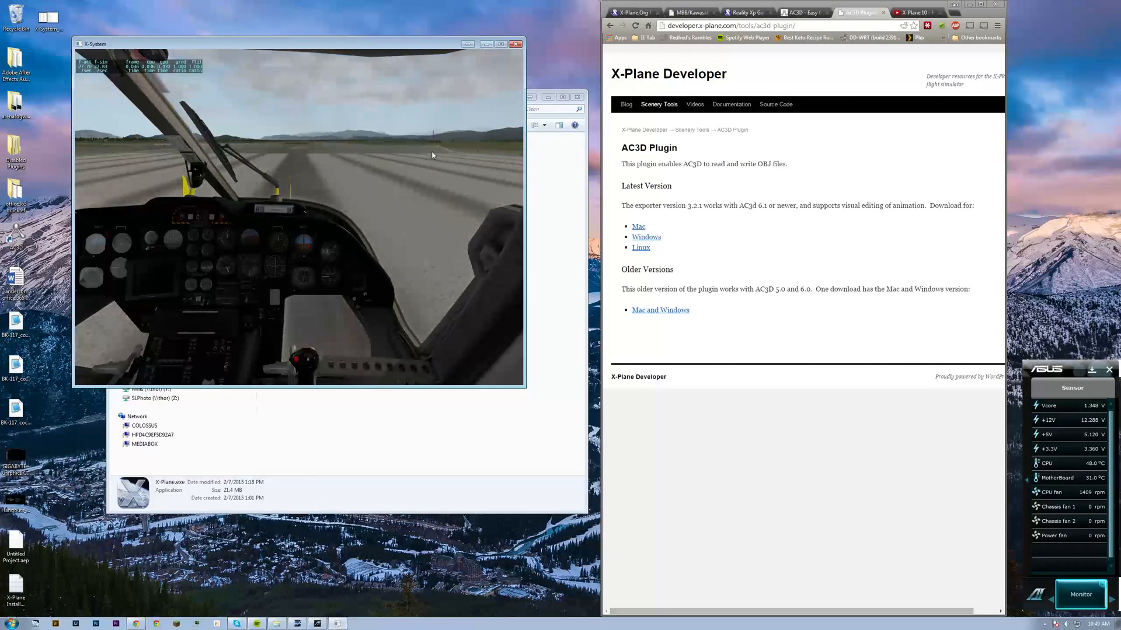
# Enlarge the simulator window and turn the cockpit view to show the instrument panel and centre console.
pyautogui.moveTo(402, 173); pyautogui.dragTo(392, 235, button='right')
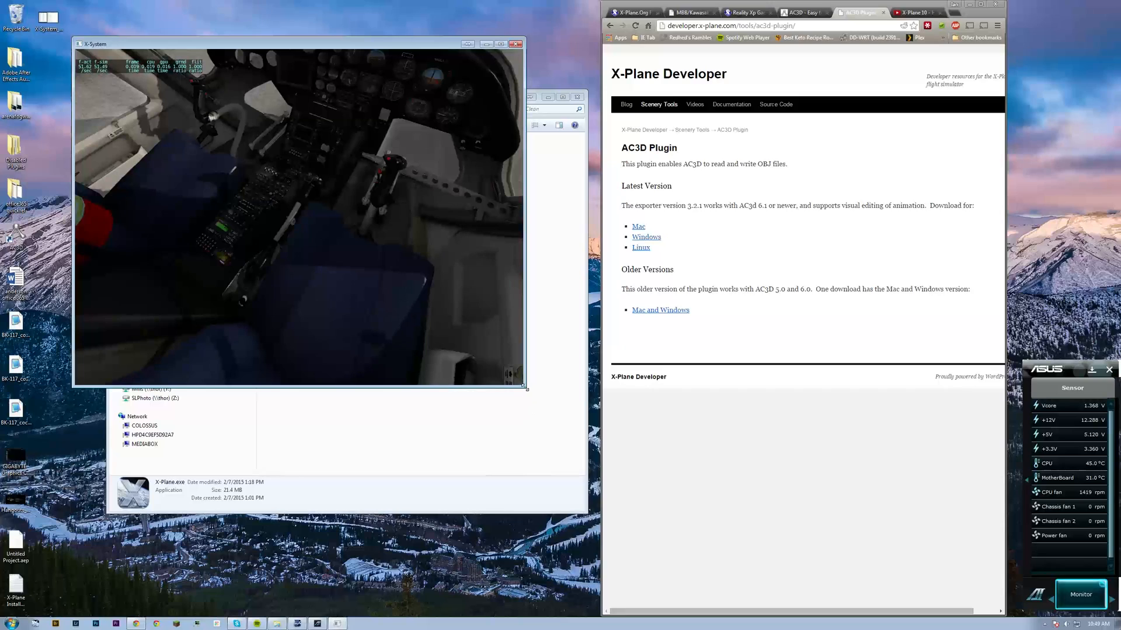
pyautogui.moveTo(525, 387); pyautogui.dragTo(833, 596)
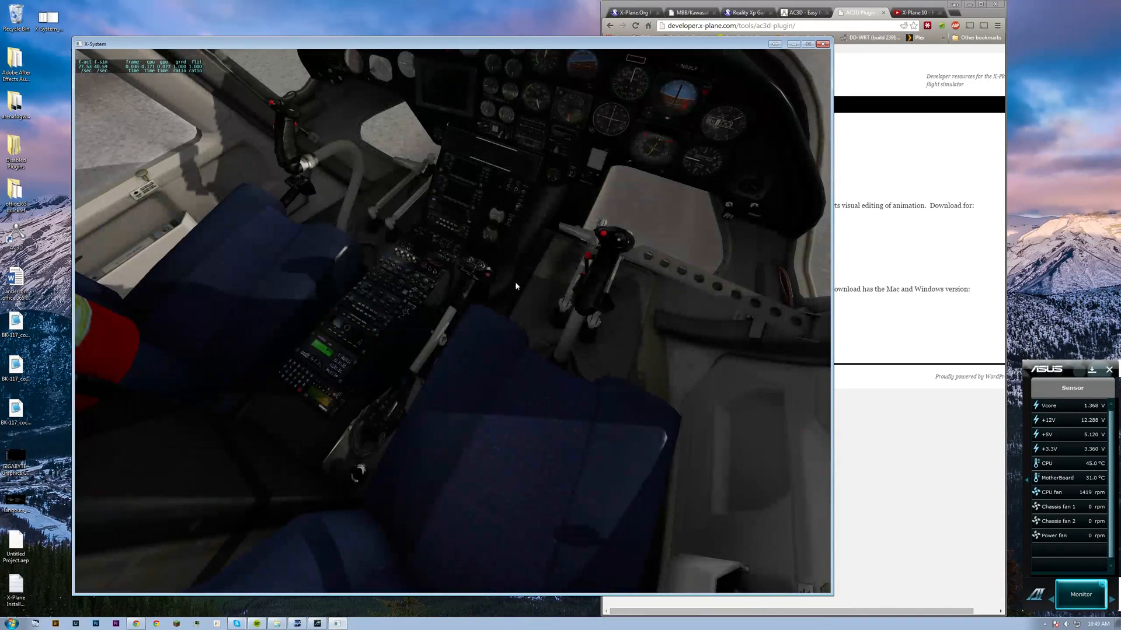
pyautogui.moveTo(467, 342); pyautogui.dragTo(453, 279, button='right')
# Open the pop-up windows of both X-Plane 430 units from the console and stack the second directly below the first.
pyautogui.click(382, 311)
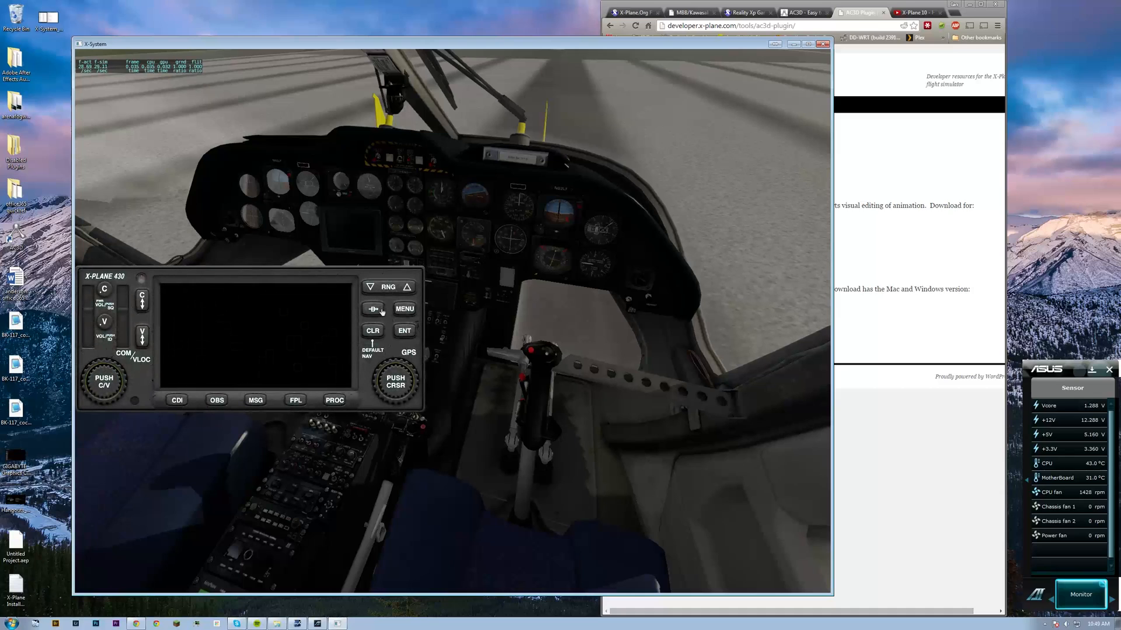
pyautogui.moveTo(351, 280); pyautogui.dragTo(347, 60)
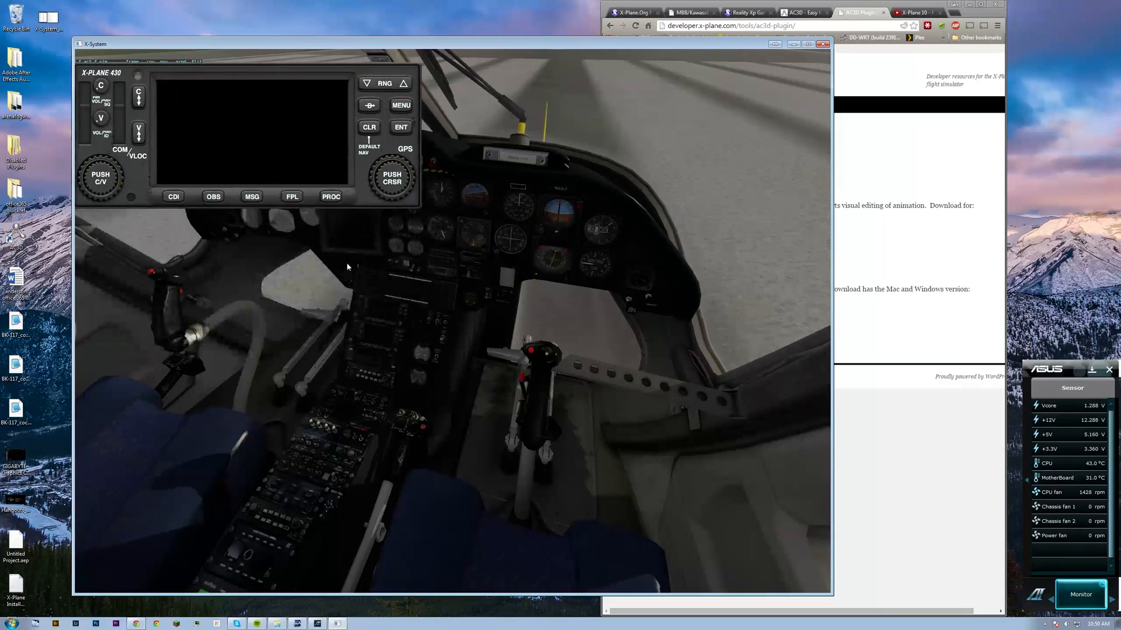
pyautogui.click(378, 340)
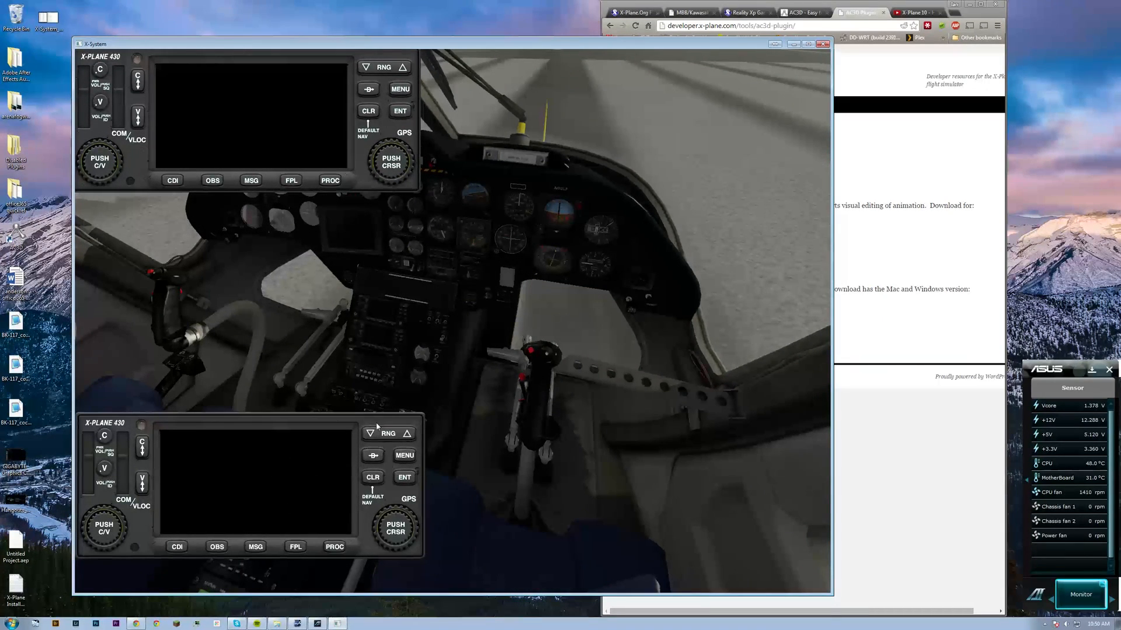
pyautogui.moveTo(376, 427)
pyautogui.mouseDown()
pyautogui.moveTo(382, 248)
pyautogui.moveTo(372, 413)
pyautogui.mouseUp()
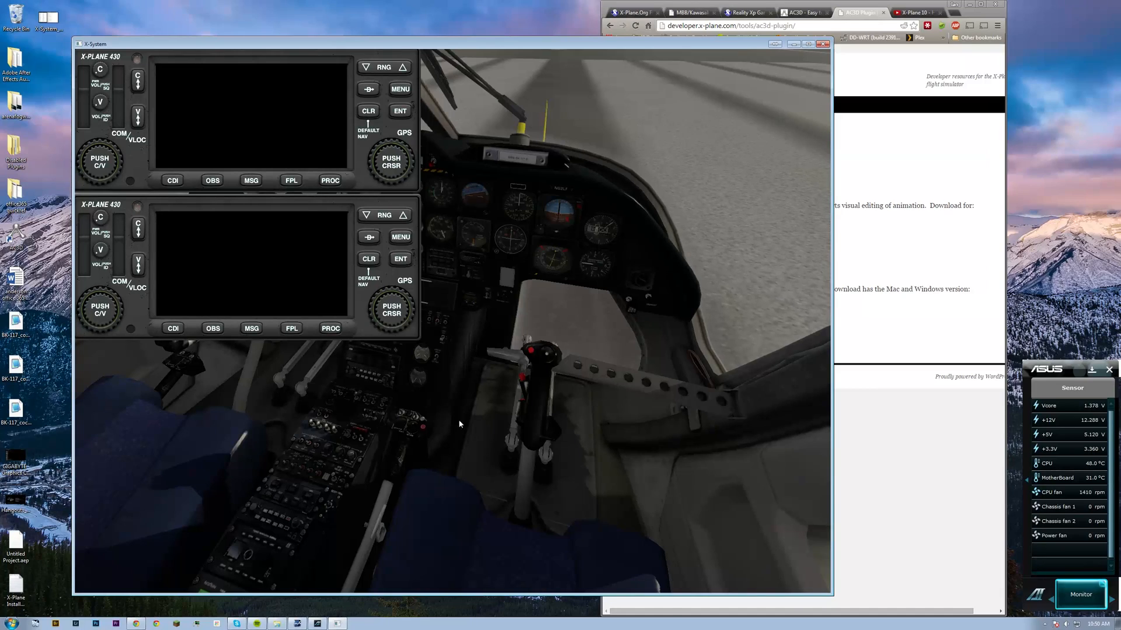
# Power up both GPS units, showing the active flight plan on the first and the procedures page on the second.
pyautogui.moveTo(496, 443); pyautogui.dragTo(449, 411, button='right')
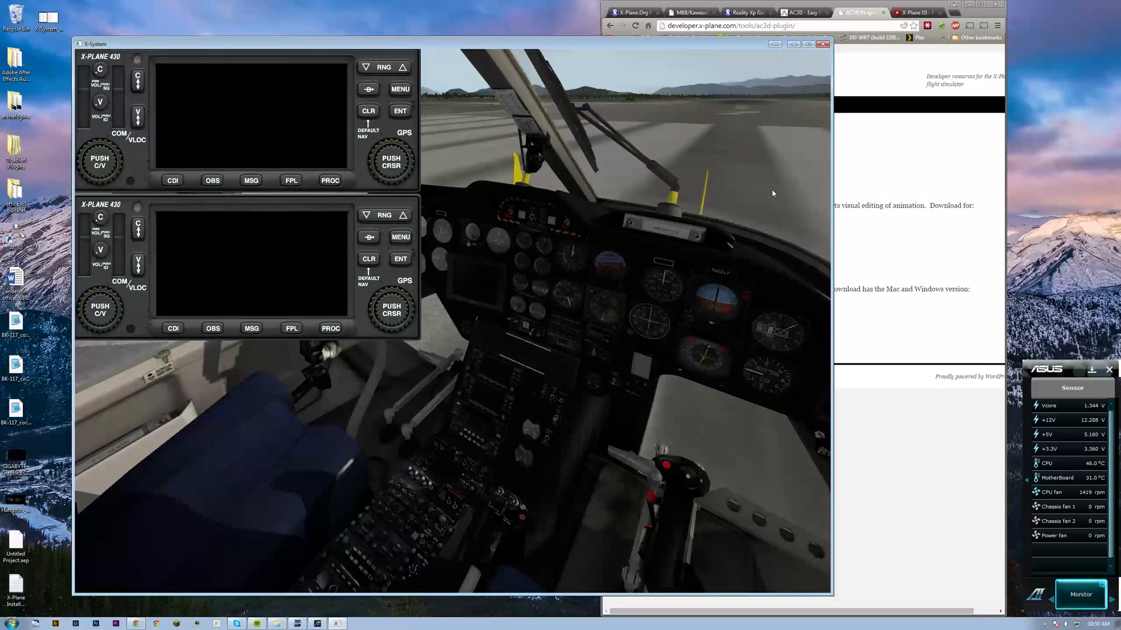
pyautogui.click(484, 477)
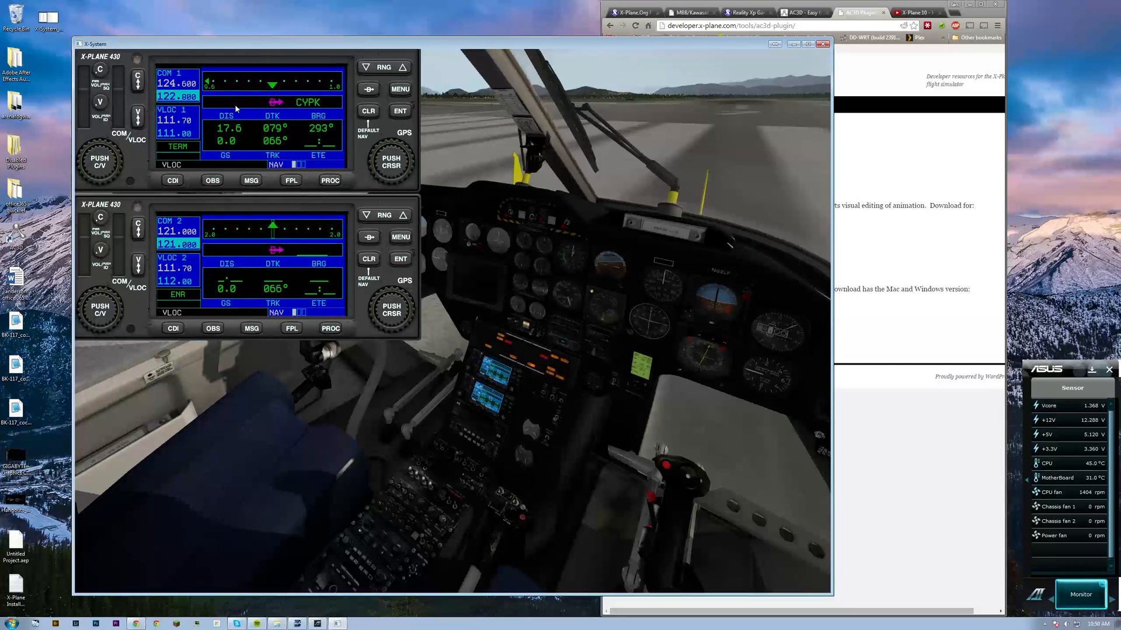
pyautogui.click(291, 180)
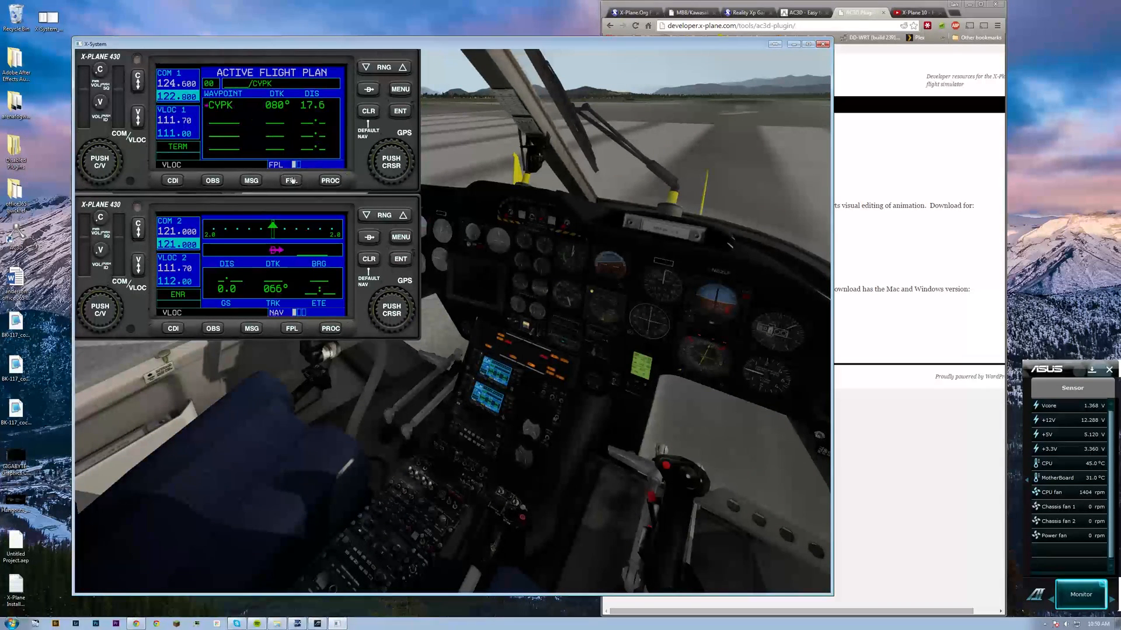
pyautogui.click(330, 329)
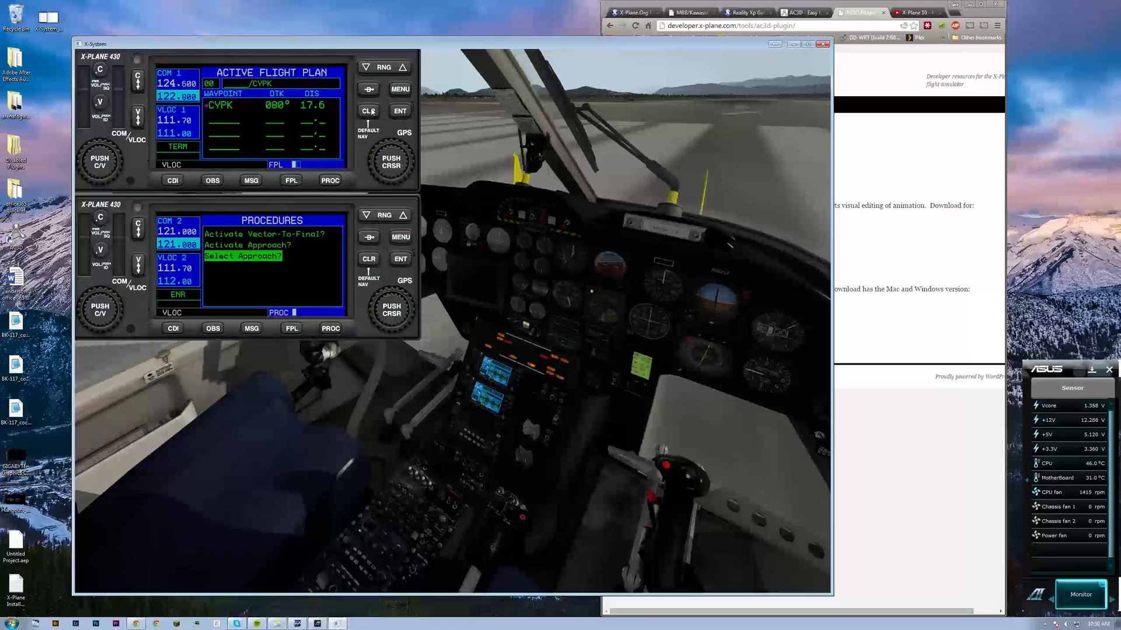
# Activate a direct-to course to CYPK on the first GPS and open its messages page.
pyautogui.click(369, 91)
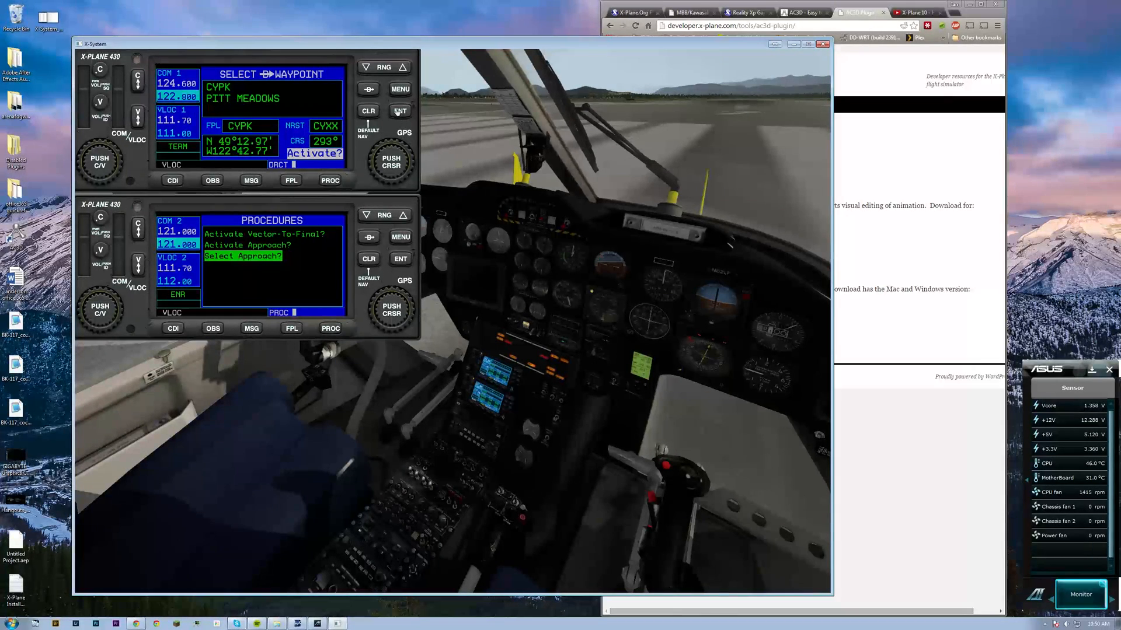
pyautogui.click(398, 111)
pyautogui.click(250, 181)
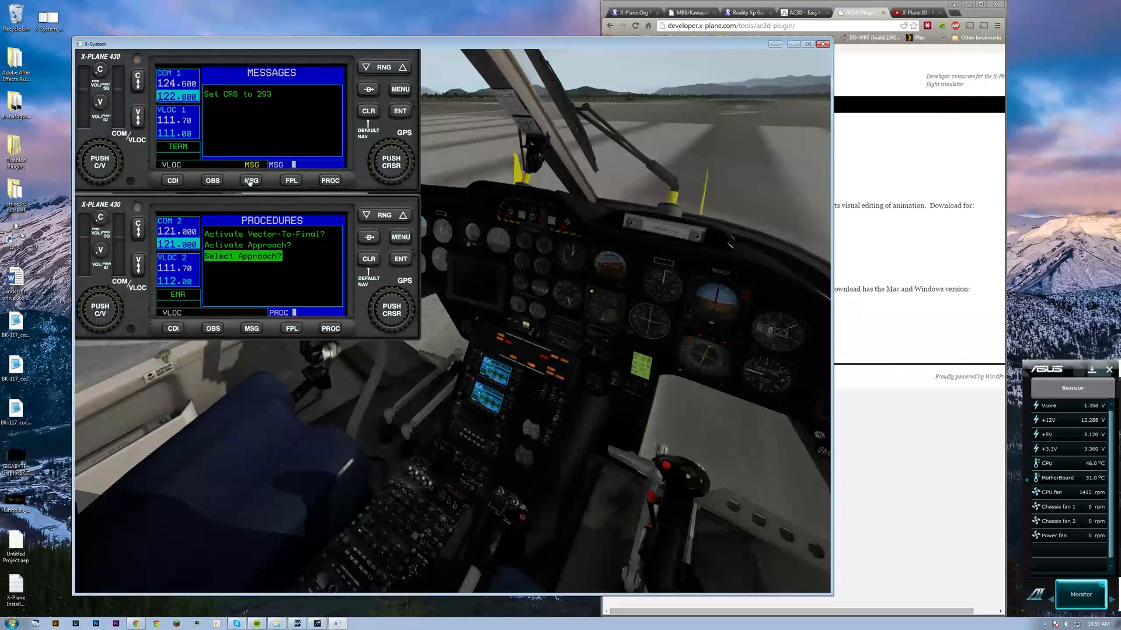
# Test the first cockpit-mounted 430 by switching it to the flight plan page and back to messages.
pyautogui.moveTo(551, 318); pyautogui.dragTo(549, 349, button='right')
pyautogui.scroll(6, 549, 373)
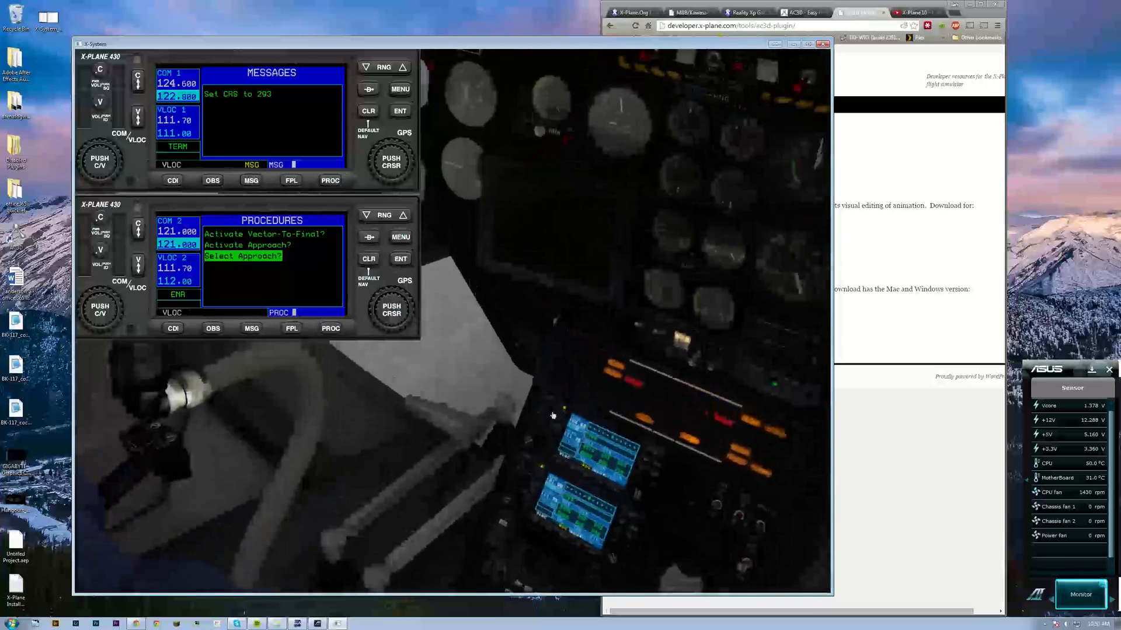
pyautogui.moveTo(553, 413); pyautogui.dragTo(583, 456, button='right')
pyautogui.click(603, 413)
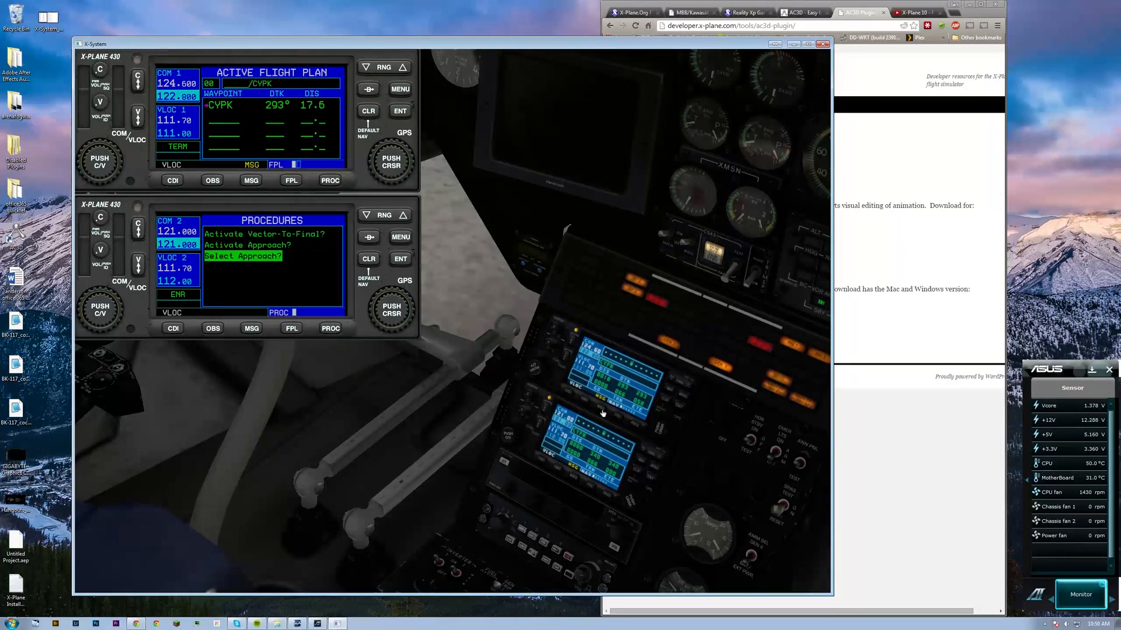
pyautogui.click(603, 413)
# Toggle the second GPS pop-up from the cockpit, highlight Activate Approach? and open the second unit's direct-to waypoint page.
pyautogui.click(575, 469)
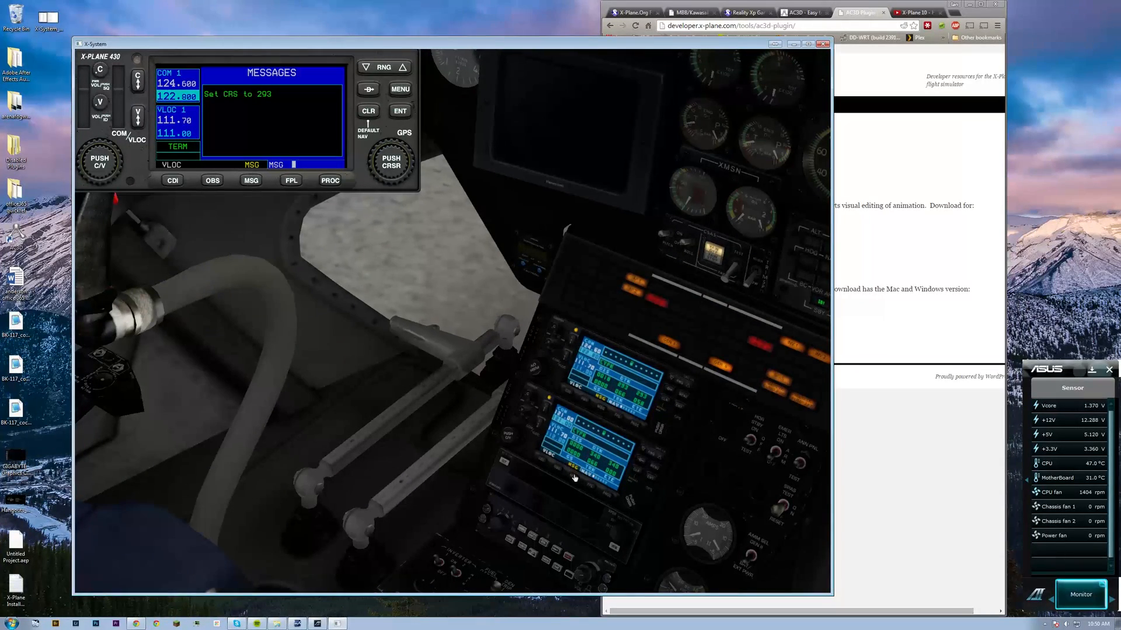
pyautogui.click(577, 474)
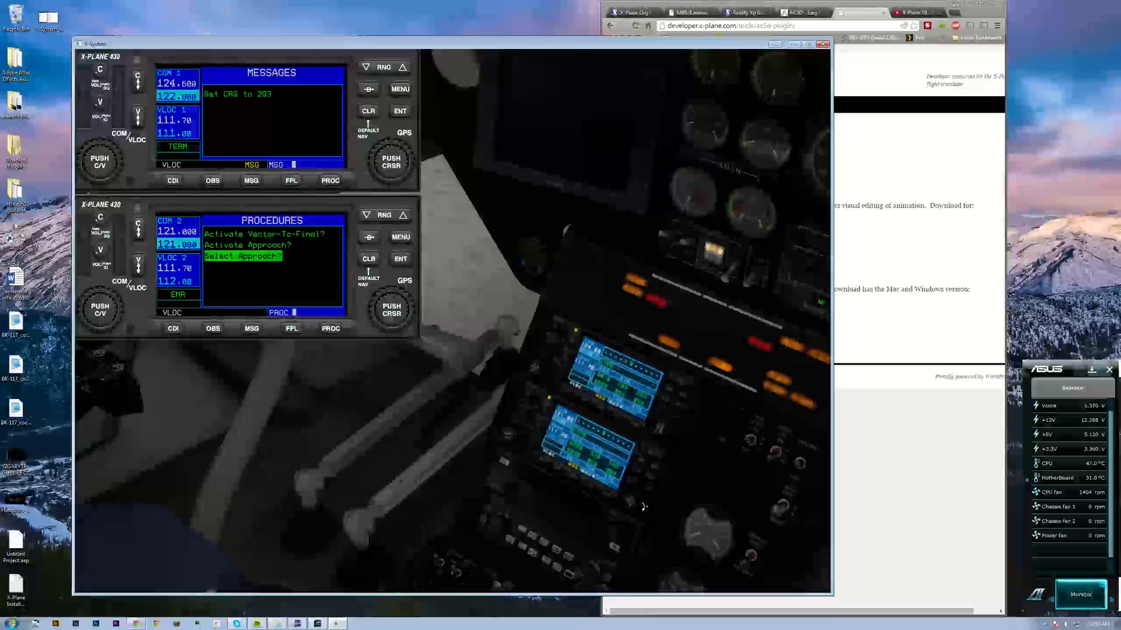
pyautogui.click(632, 501)
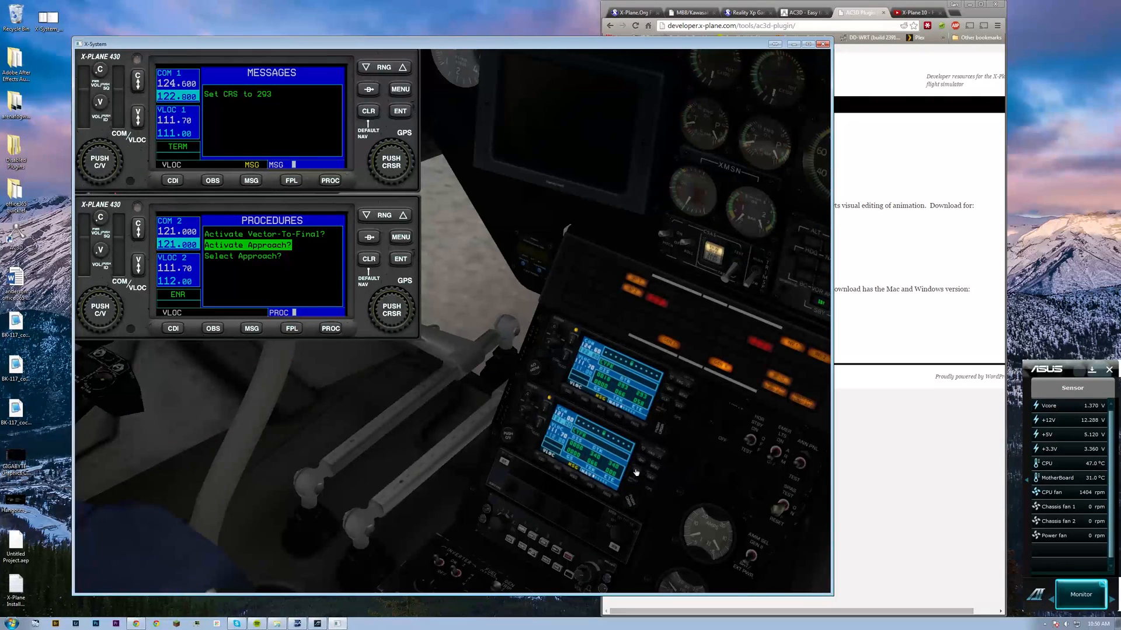
pyautogui.click(640, 463)
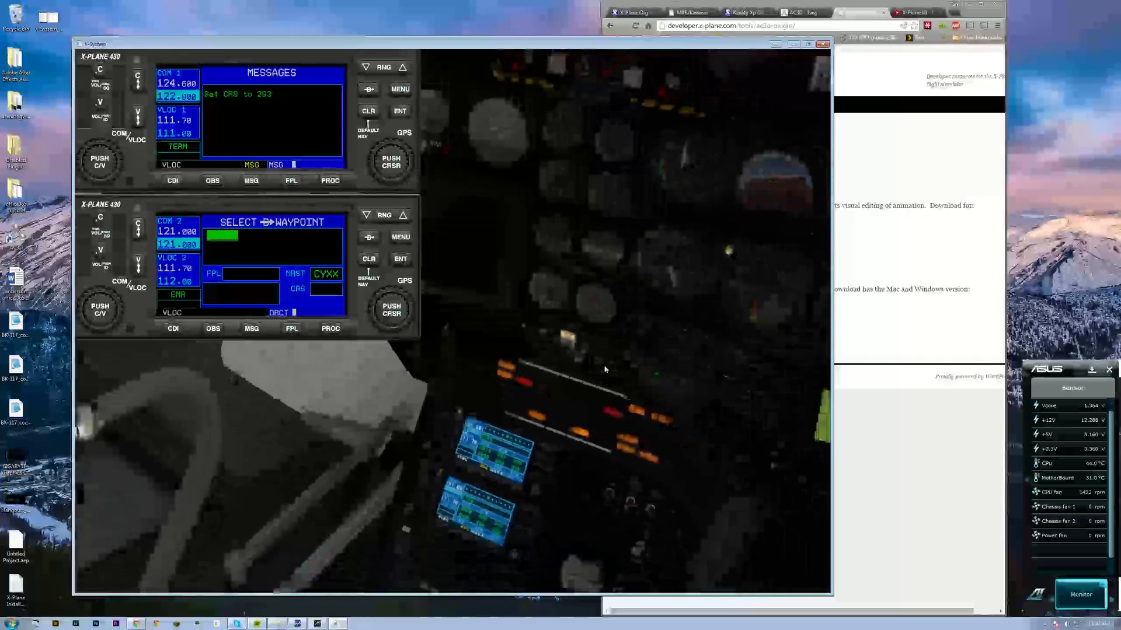
# Close the second GPS pop-up and move the first one down, clear of the menu bar.
pyautogui.click(80, 200)
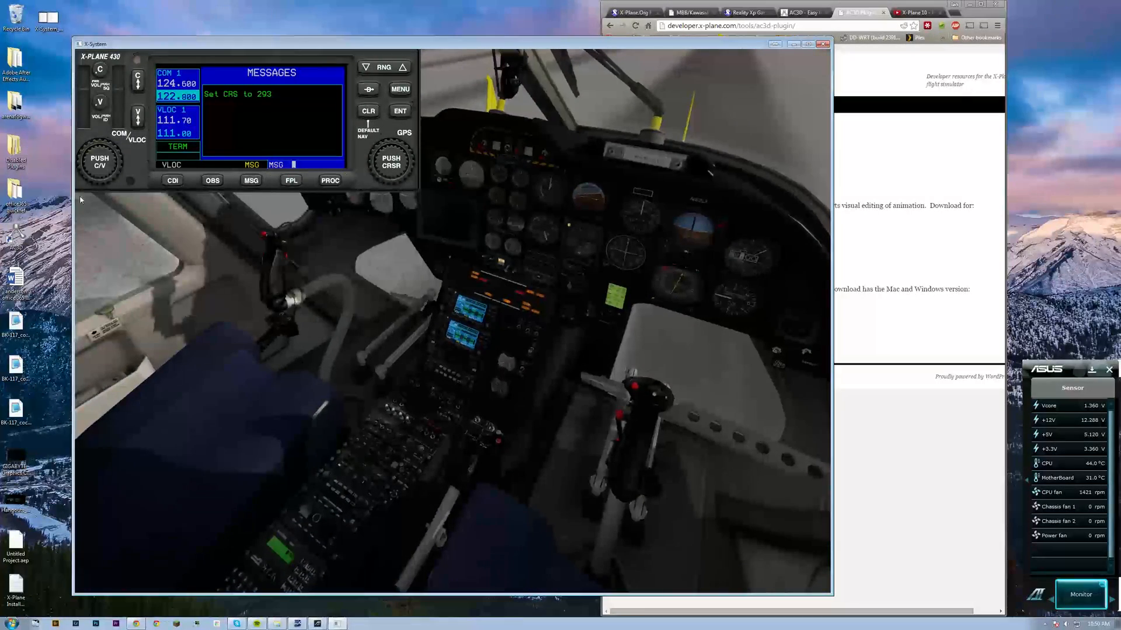
pyautogui.click(80, 54)
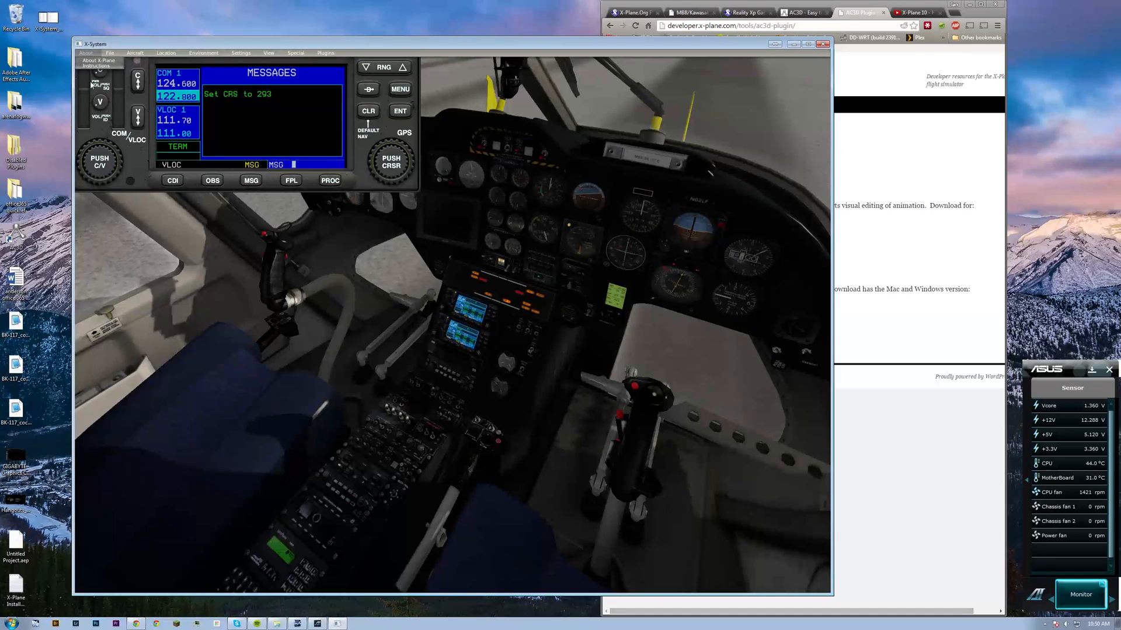
pyautogui.moveTo(90, 83); pyautogui.dragTo(109, 168)
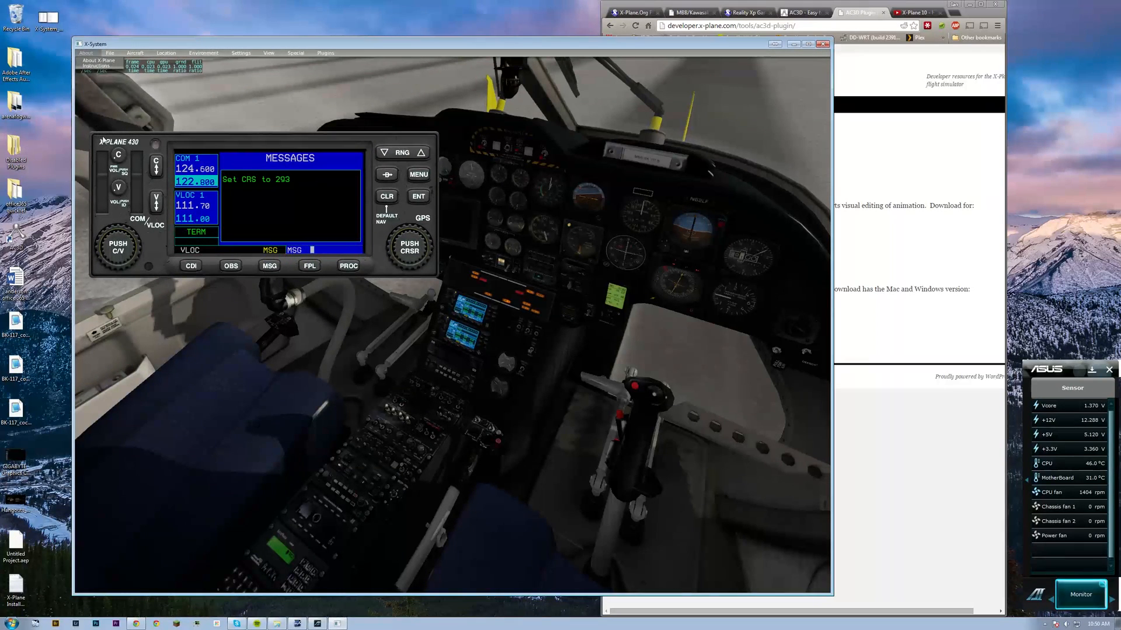
# Close the first GPS pop-up, face the cockpit view forward, and shift the simulator window to uncover the file explorer behind it.
pyautogui.click(100, 141)
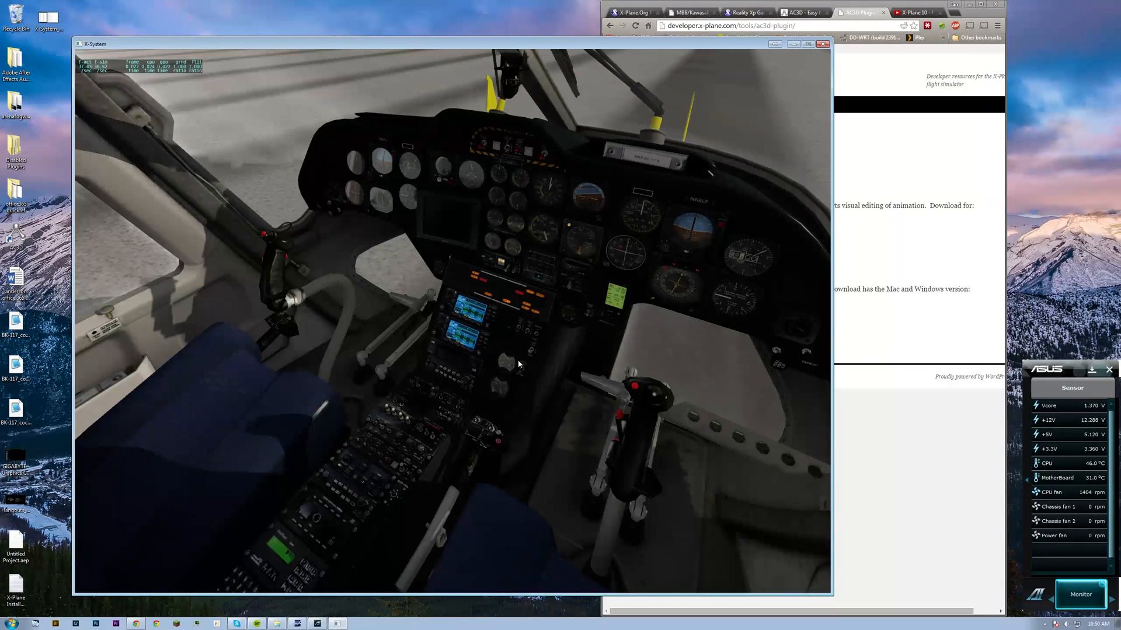
pyautogui.moveTo(674, 307); pyautogui.dragTo(576, 297, button='right')
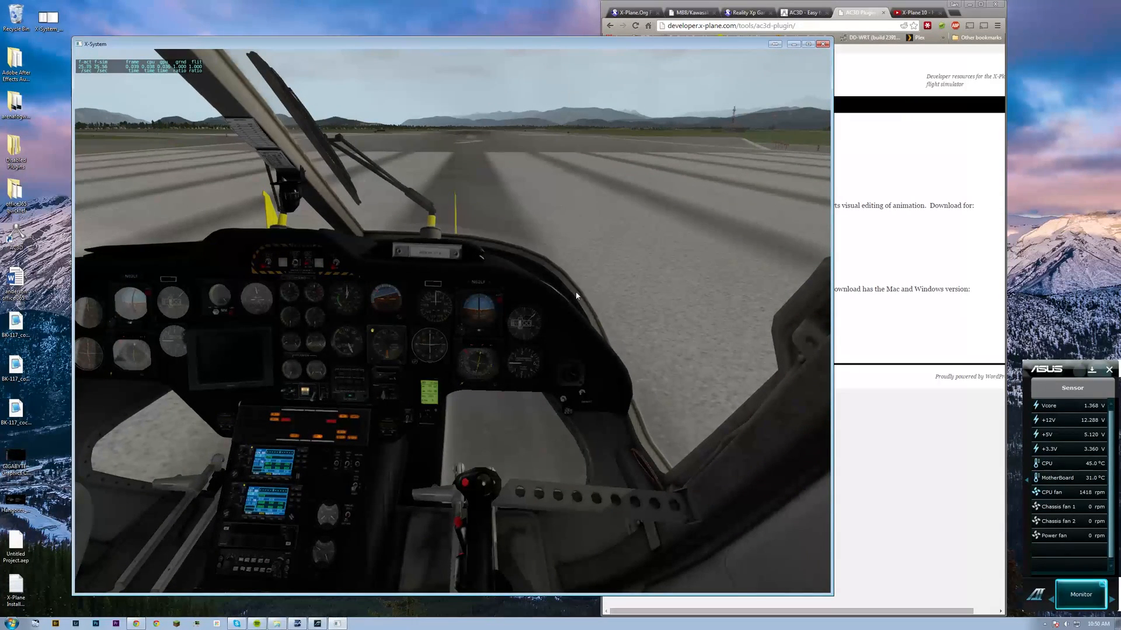
pyautogui.moveTo(483, 304); pyautogui.dragTo(504, 348, button='right')
pyautogui.moveTo(486, 40); pyautogui.dragTo(625, 36)
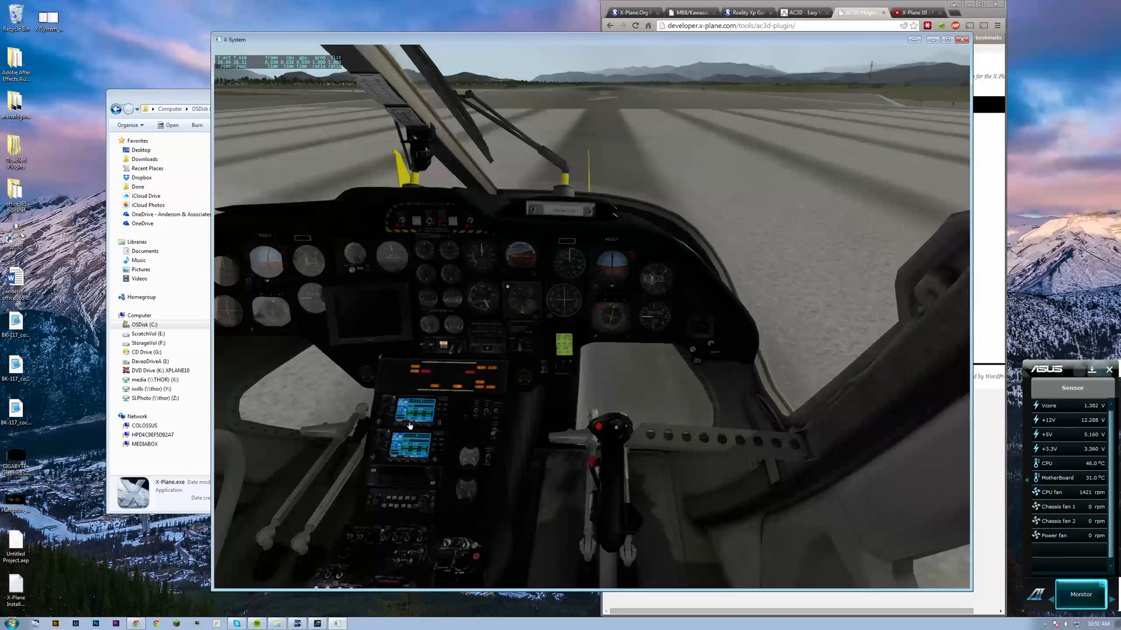
pyautogui.moveTo(414, 311)
pyautogui.mouseDown(button='right')
pyautogui.moveTo(474, 293)
pyautogui.moveTo(411, 302)
pyautogui.mouseUp(button='right')
# In the file explorer, open the cockpit_3d\-PANELS- folder of the BK-117 - Dual GNS430 aircraft.
pyautogui.click(197, 113)
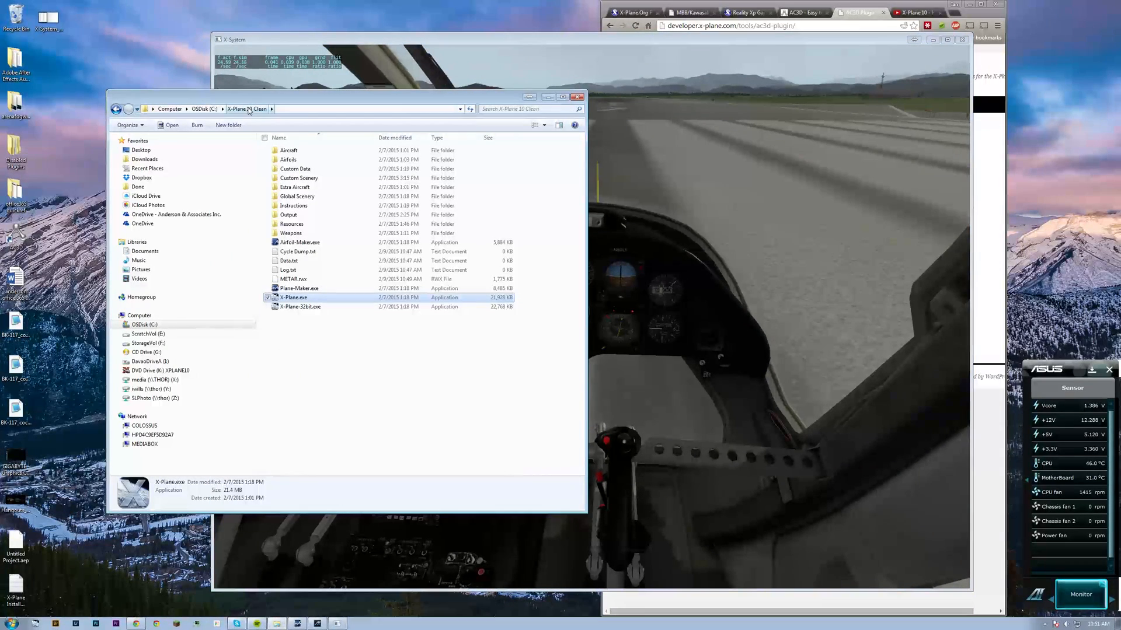
pyautogui.doubleClick(279, 152)
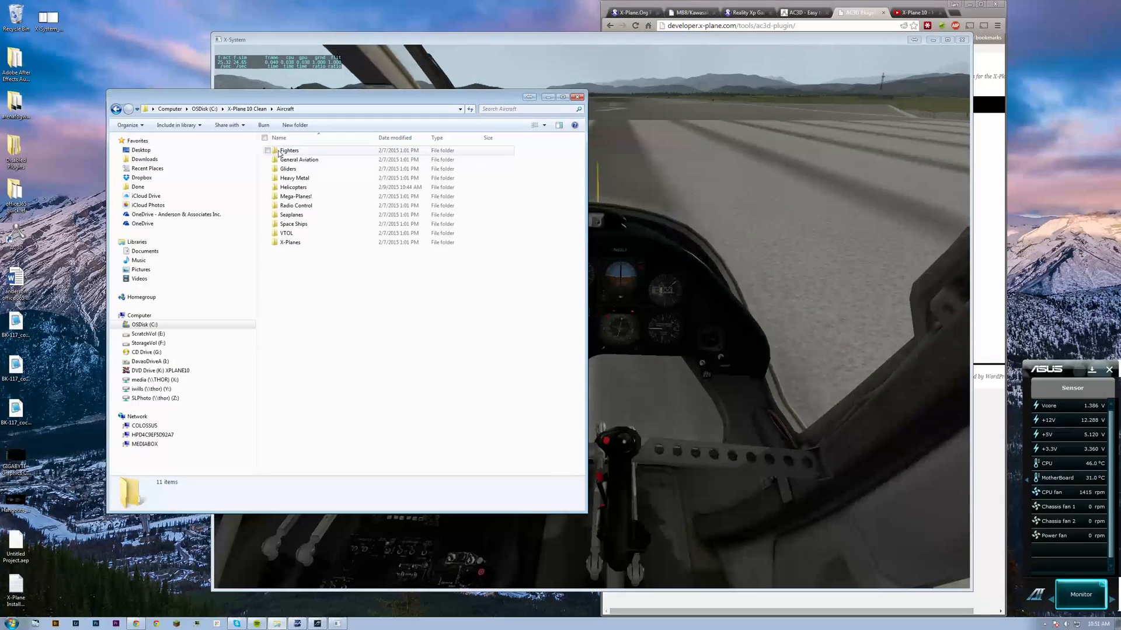
pyautogui.doubleClick(301, 188)
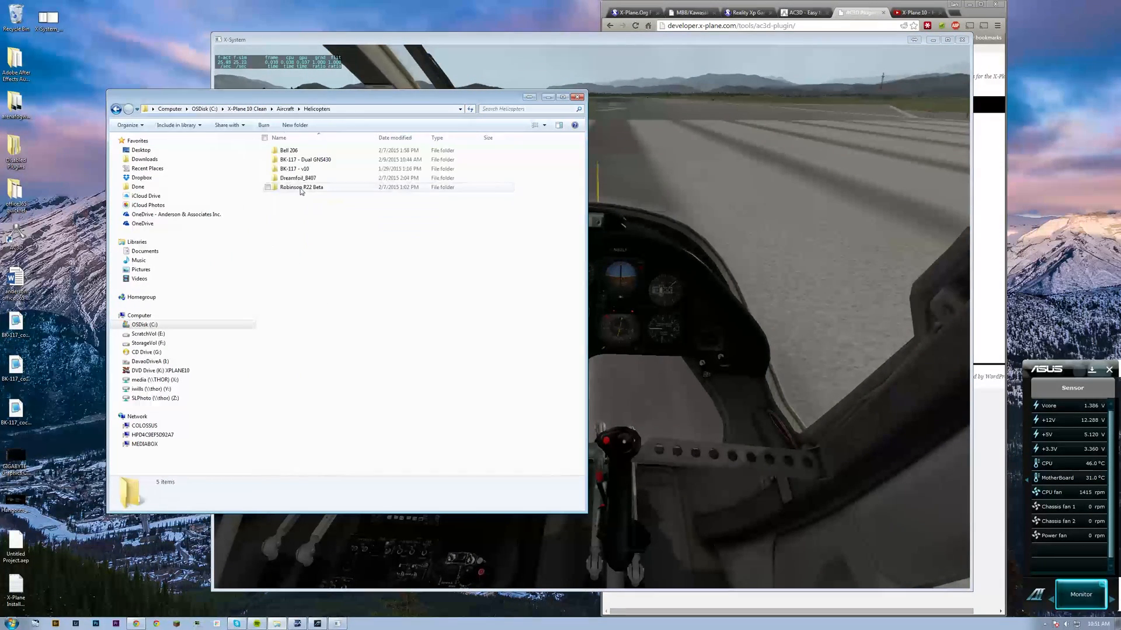
pyautogui.doubleClick(320, 160)
pyautogui.moveTo(380, 102); pyautogui.dragTo(311, 109)
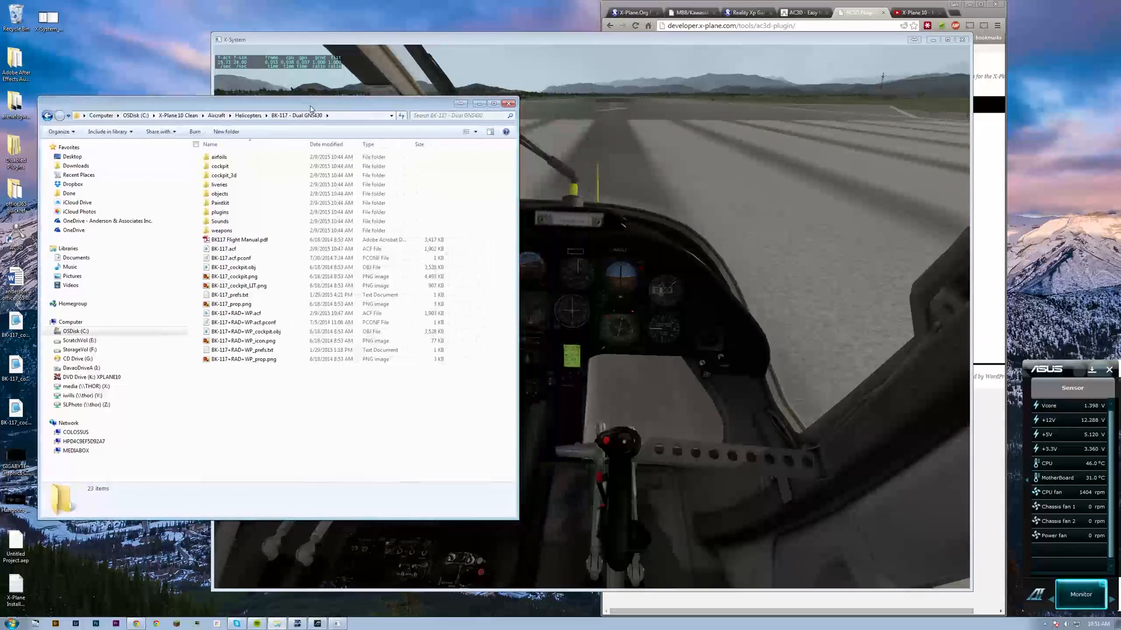
pyautogui.doubleClick(232, 176)
pyautogui.doubleClick(236, 195)
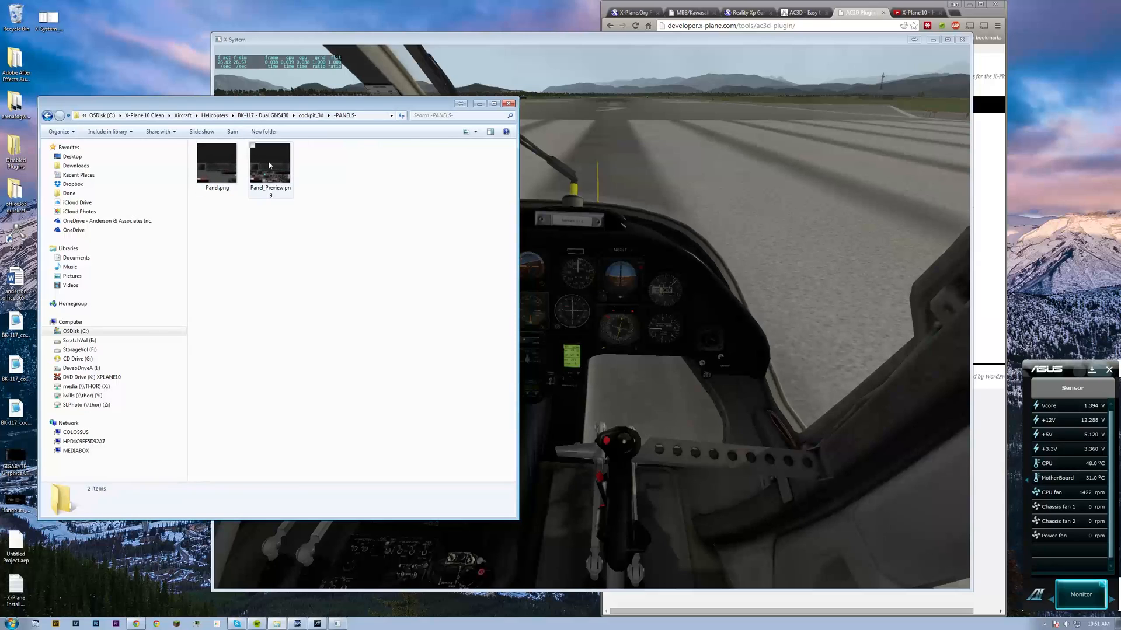
# Delete Panel_Preview.png from the -PANELS- folder and open Panel.png in the photo viewer.
pyautogui.click(269, 165)
pyautogui.press('Delete')
pyautogui.press('Return')
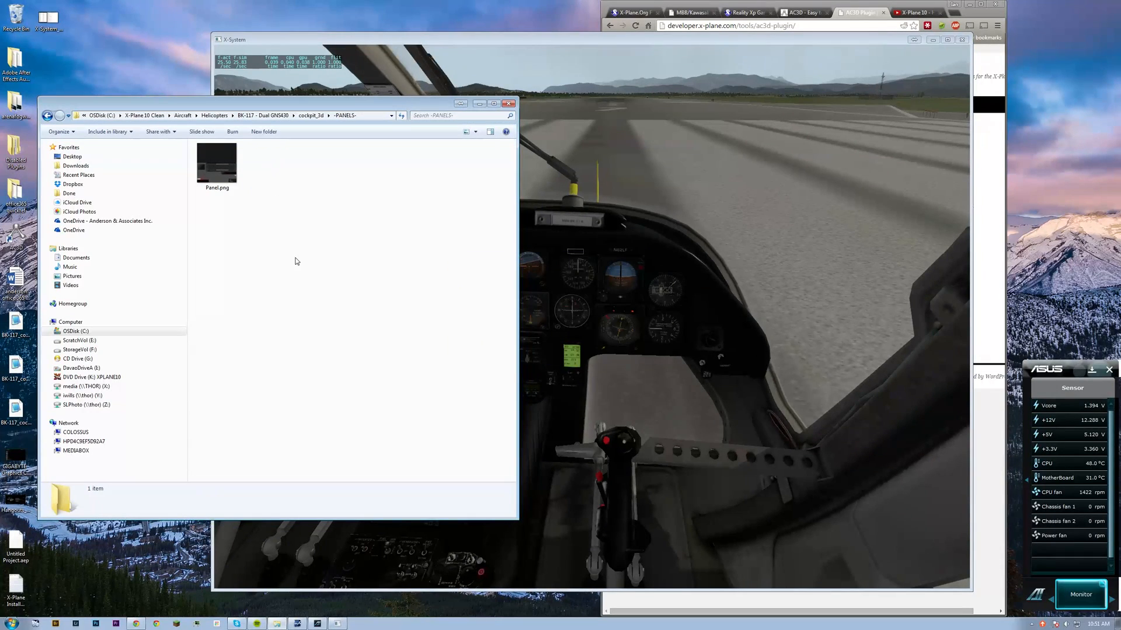
pyautogui.doubleClick(217, 163)
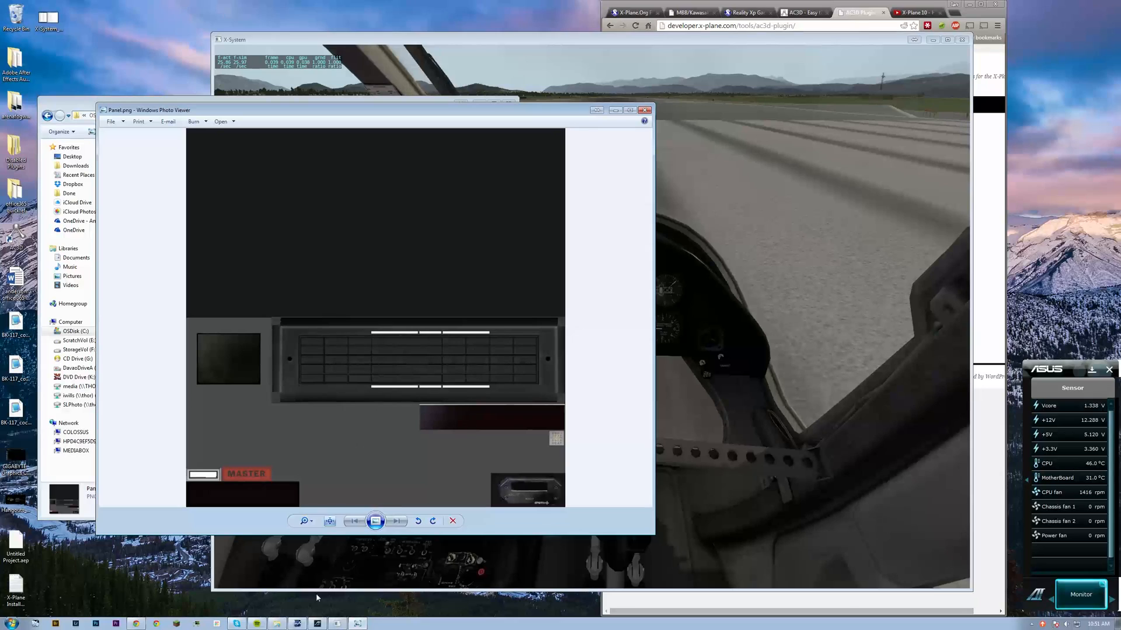
# Compare the GPS units in the simulator's 3-D cockpit with the bare Panel.png background image.
pyautogui.click(297, 624)
pyautogui.click(299, 624)
pyautogui.click(756, 268)
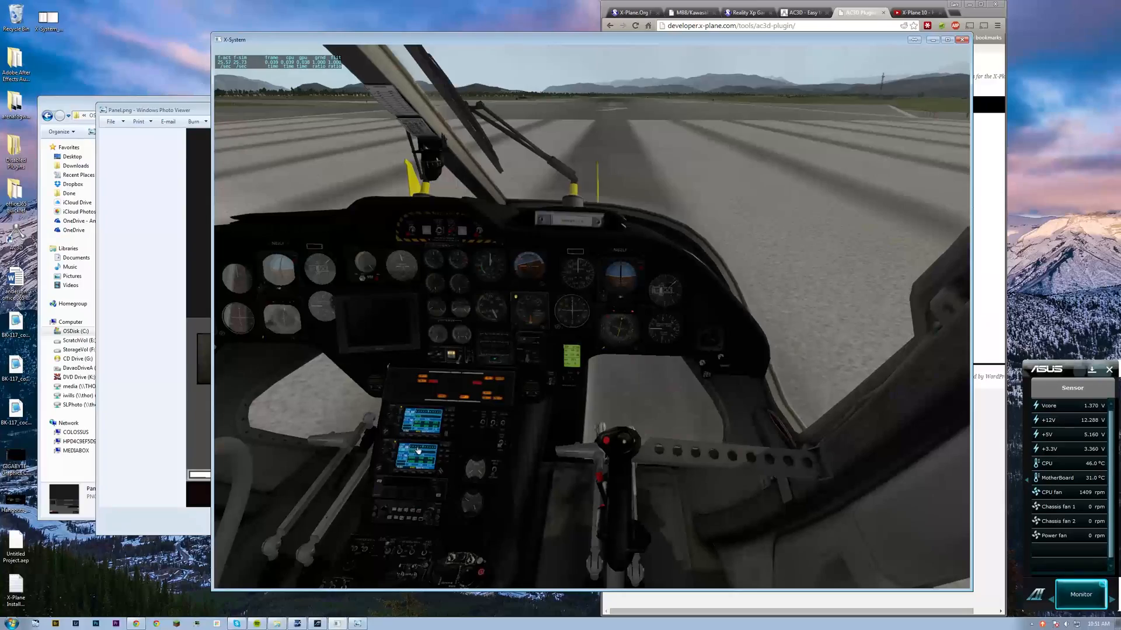
pyautogui.scroll(5, 418, 451)
pyautogui.moveTo(418, 451); pyautogui.dragTo(570, 290, button='right')
pyautogui.scroll(-5, 542, 355)
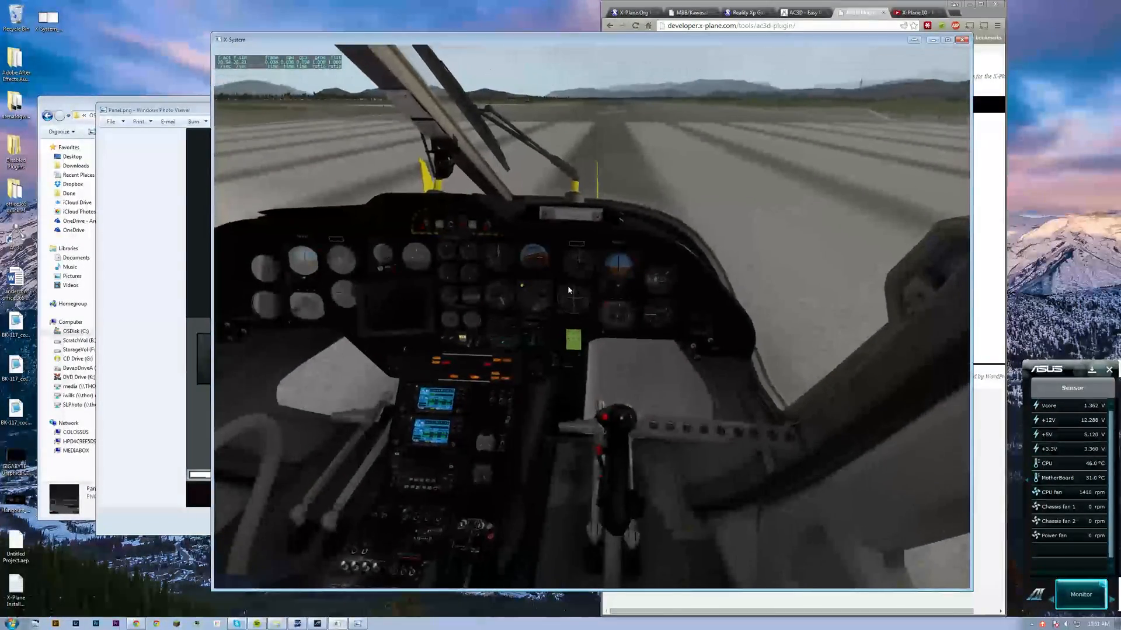
pyautogui.click(193, 243)
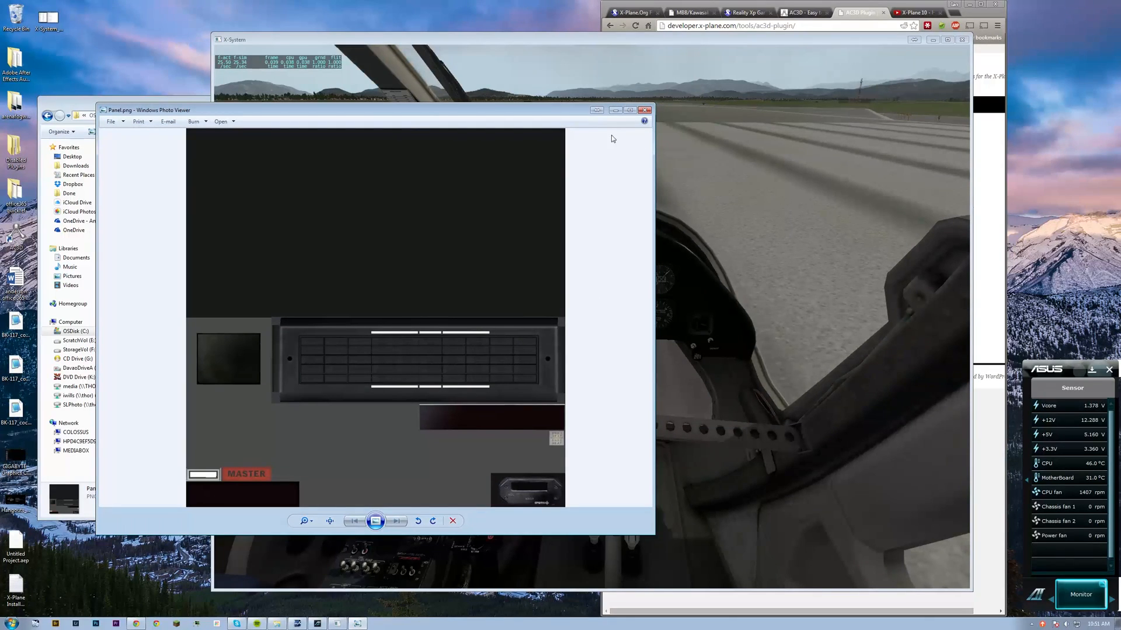
# Generate a new panel preview from the simulator, close Panel.png and open Panel_Preview.png from the -PANELS- folder.
pyautogui.click(587, 38)
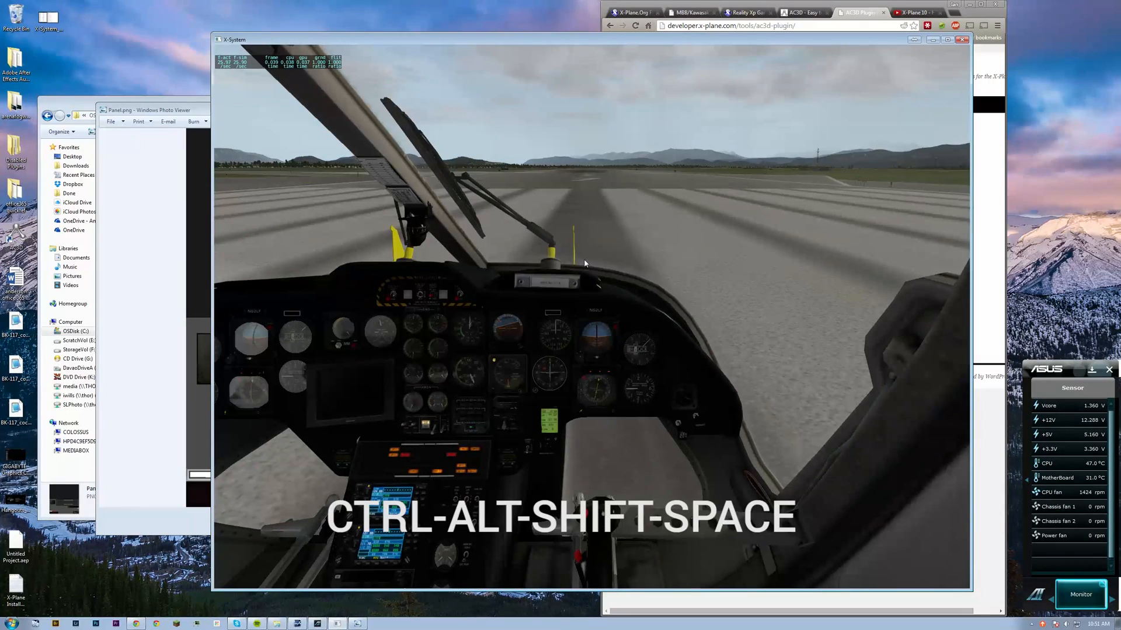
pyautogui.click(157, 165)
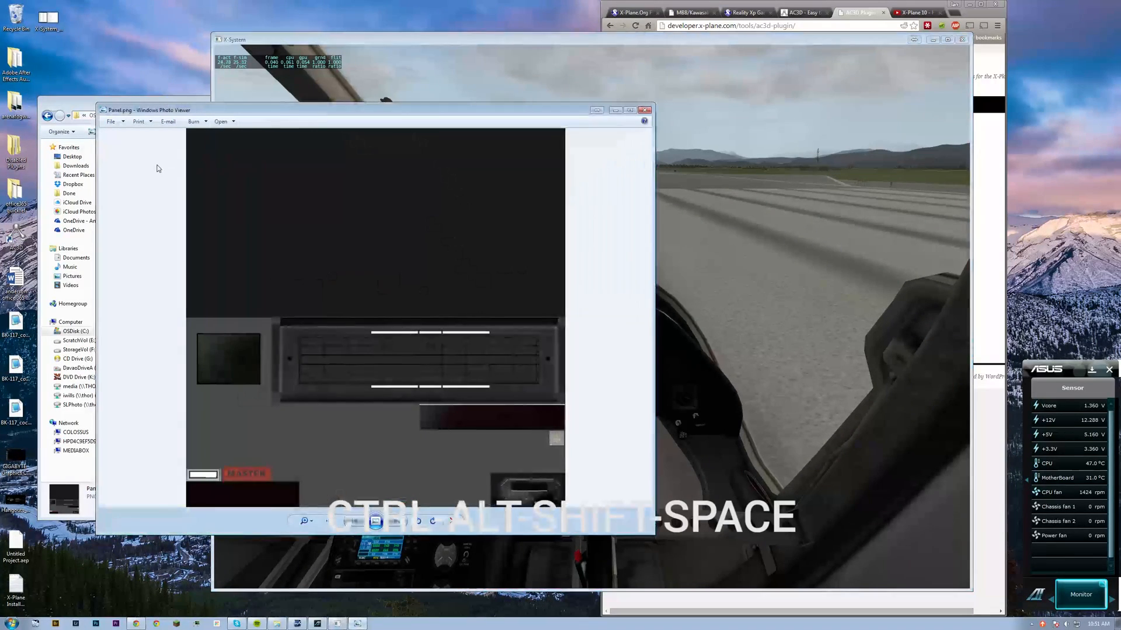
pyautogui.click(644, 110)
pyautogui.click(185, 266)
pyautogui.doubleClick(283, 163)
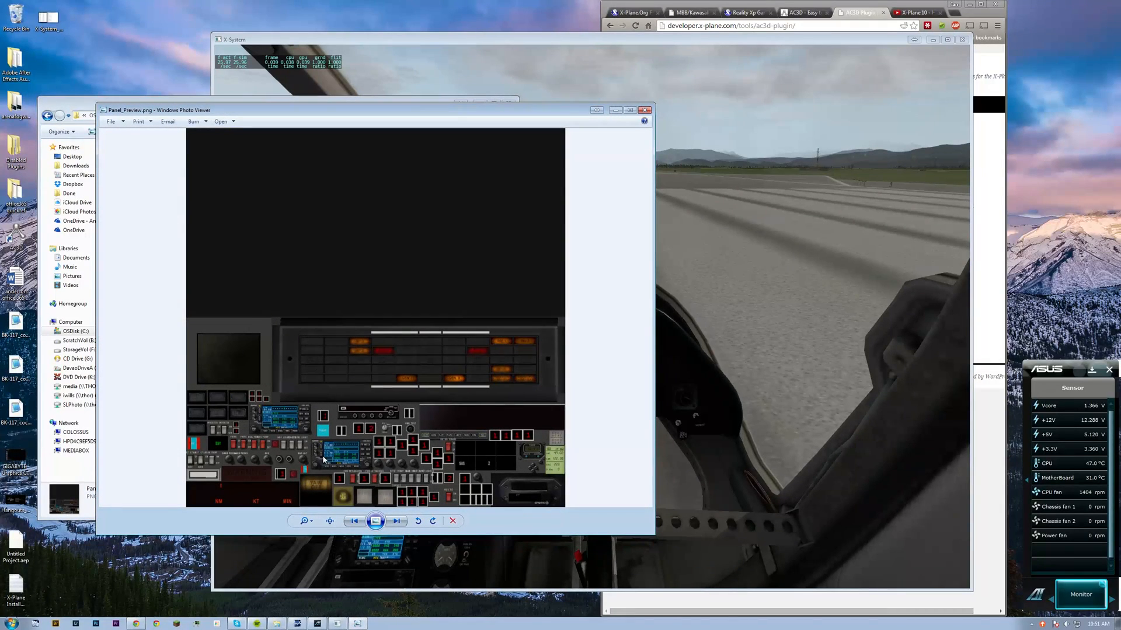
# Compare the instrument layout in Panel_Preview.png with the simulator's 3-D cockpit, then minimize the simulator.
pyautogui.click(703, 353)
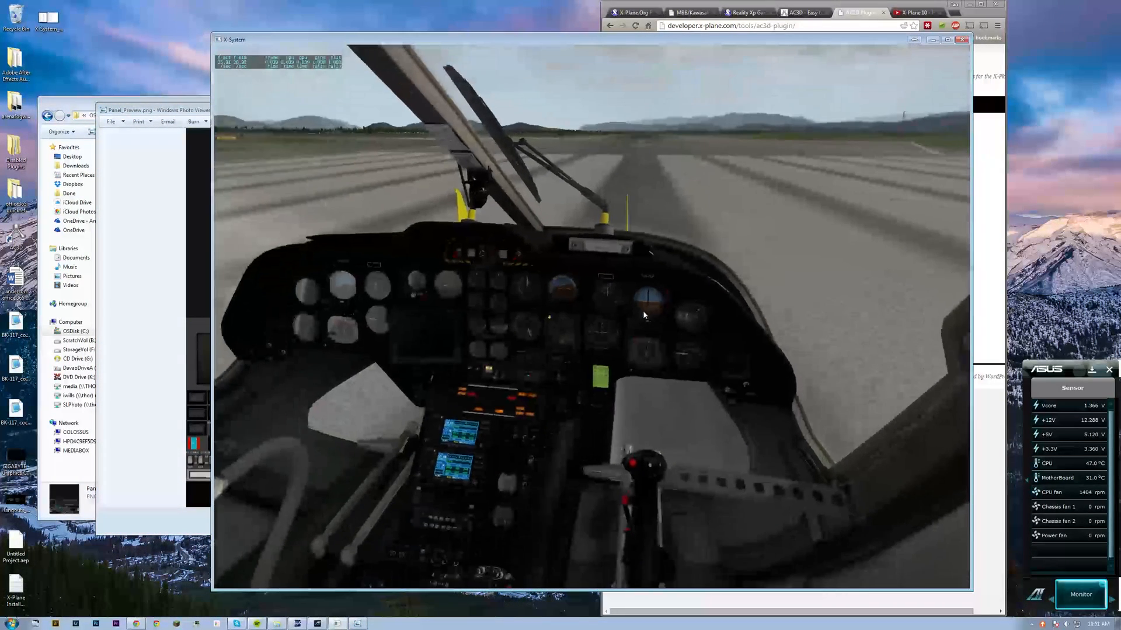
pyautogui.click(147, 352)
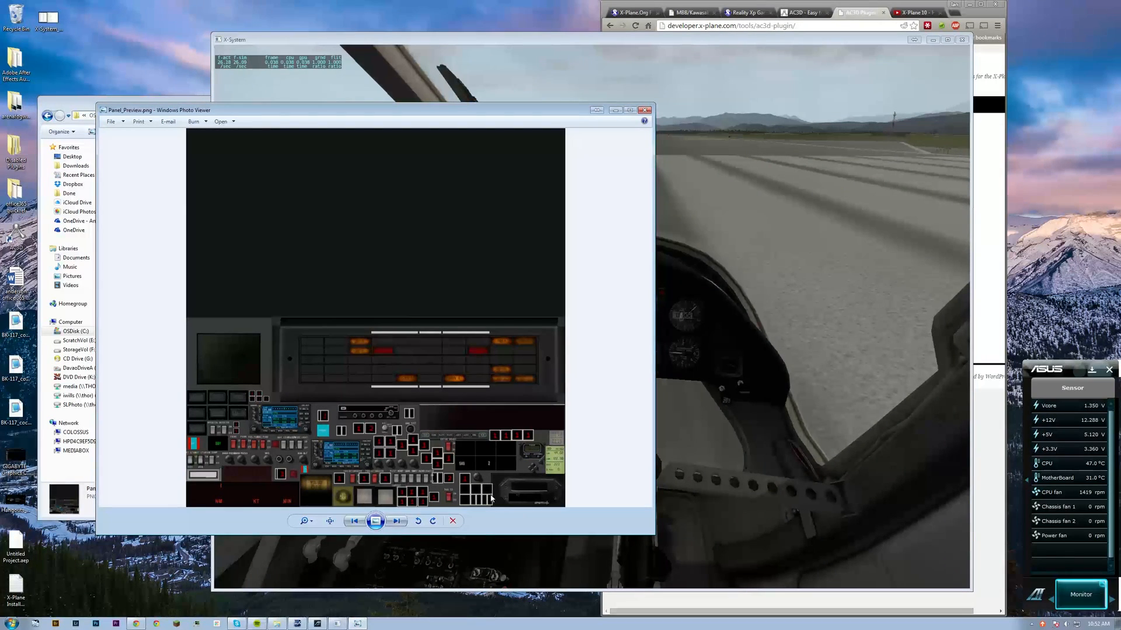
pyautogui.click(697, 325)
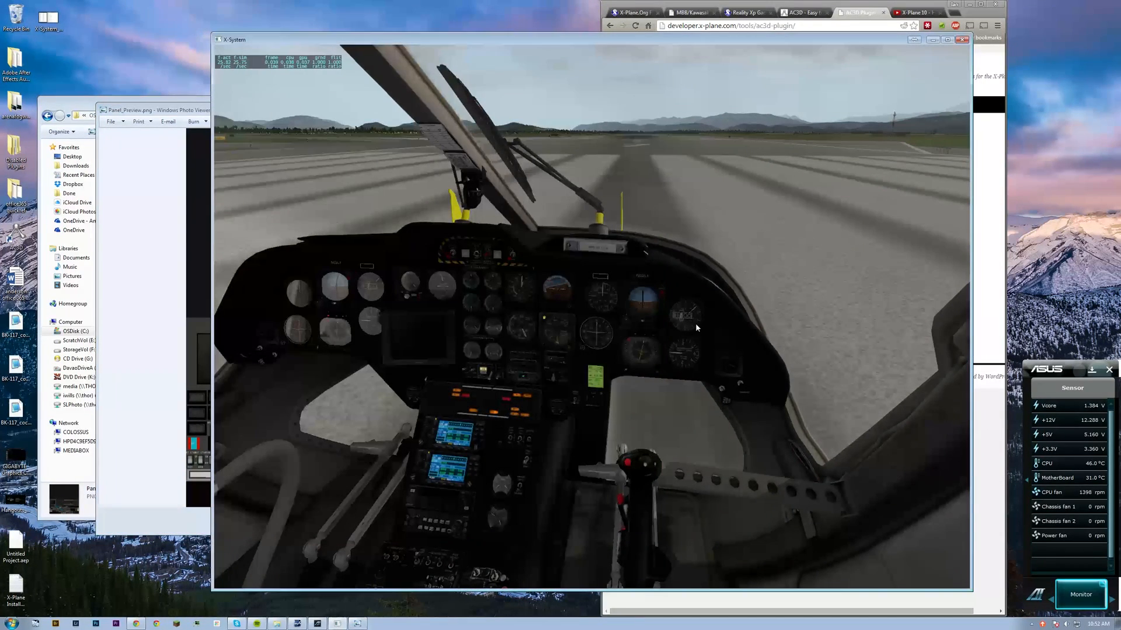
pyautogui.click(932, 40)
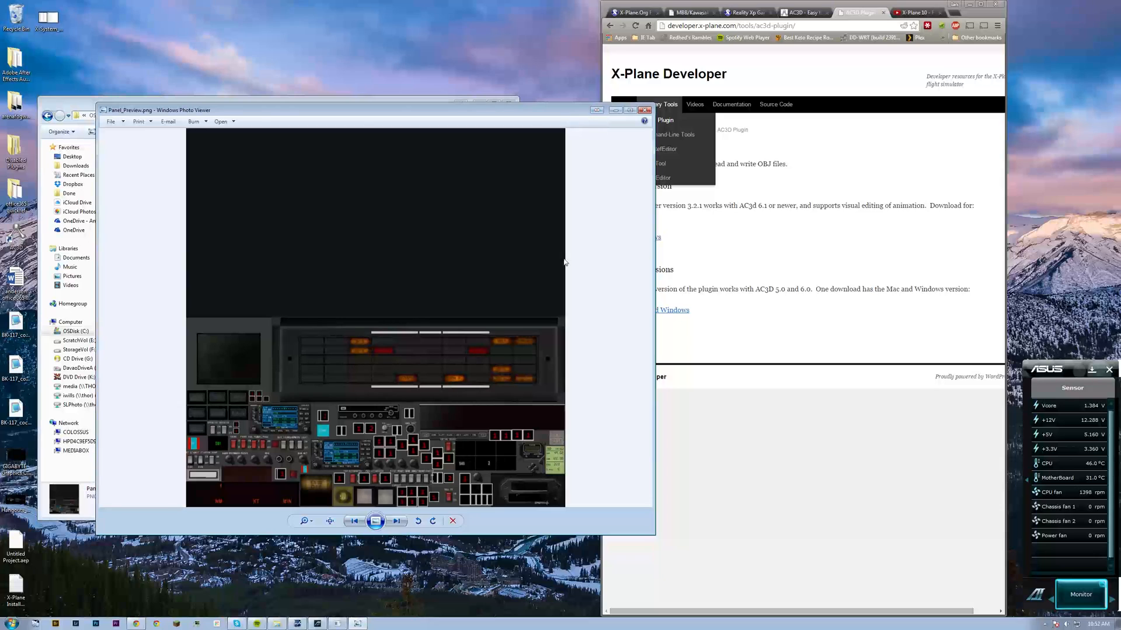
# Set the avionics fan volume to 0% in X-Plane's sound settings.
pyautogui.click(299, 624)
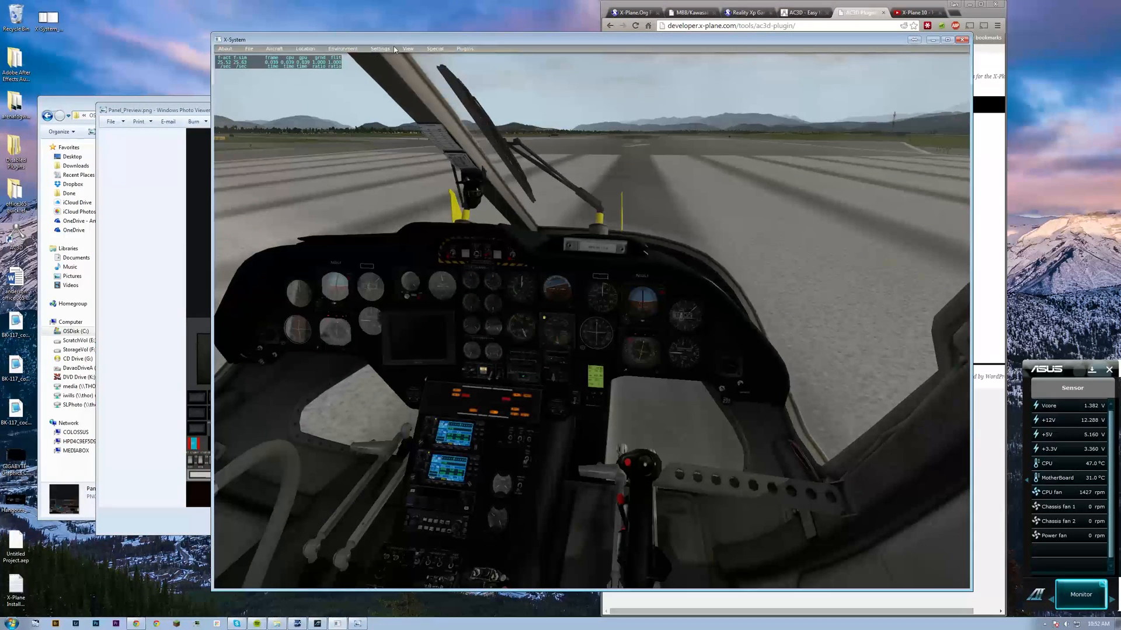
pyautogui.click(381, 50)
pyautogui.click(386, 79)
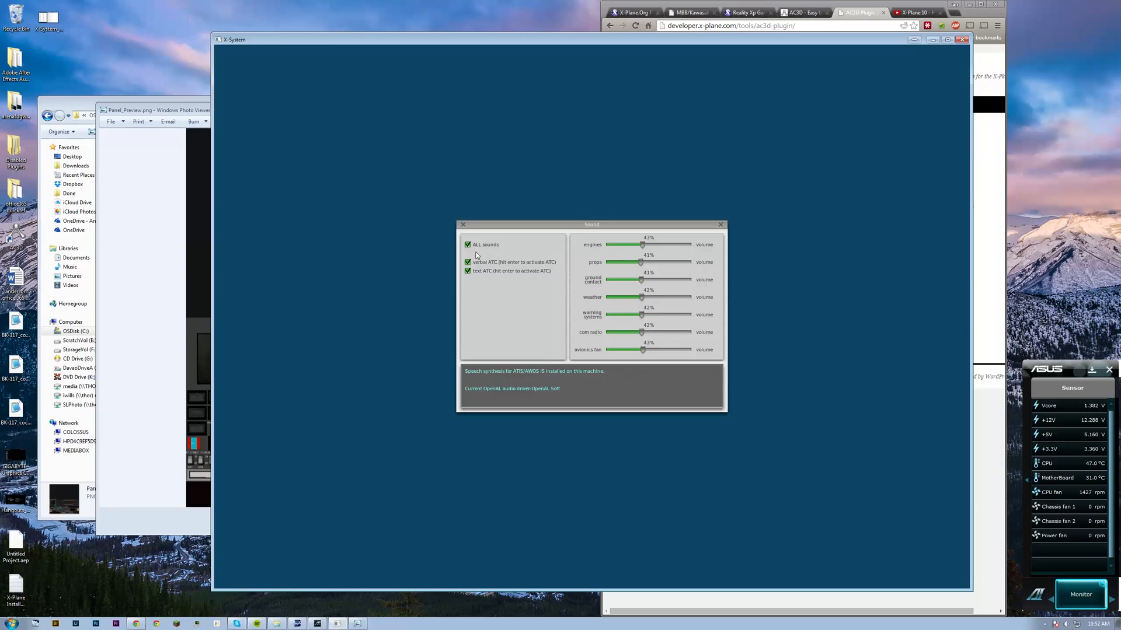
pyautogui.moveTo(642, 349); pyautogui.dragTo(605, 350)
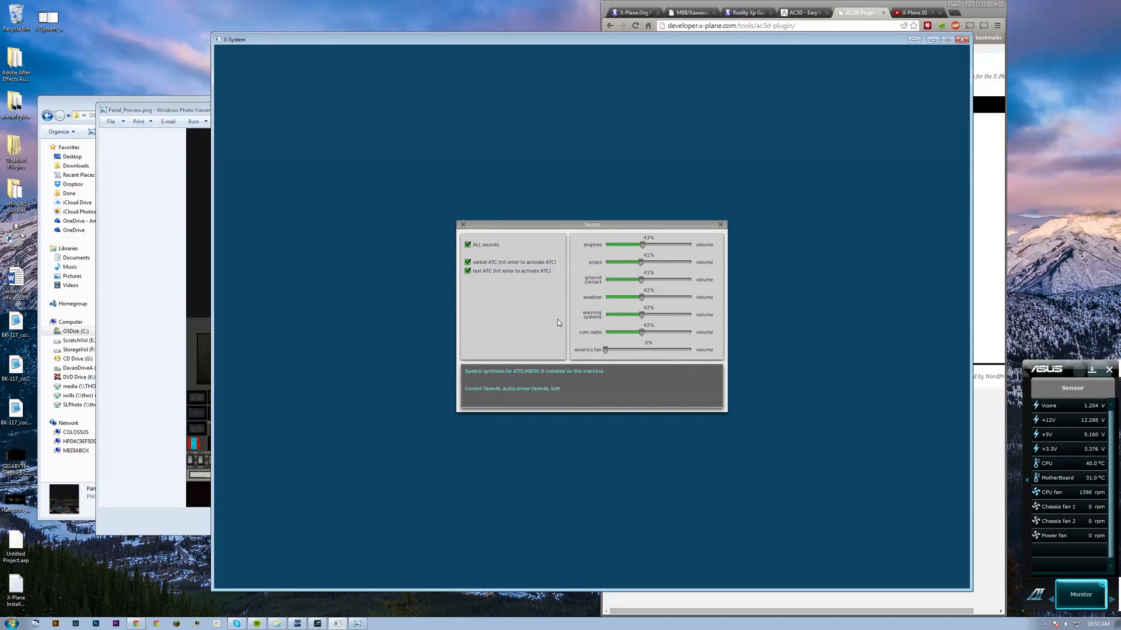
pyautogui.click(463, 224)
# Minimize the simulator, close Panel_Preview.png and open the aircraft's cockpit_3d folder.
pyautogui.click(933, 39)
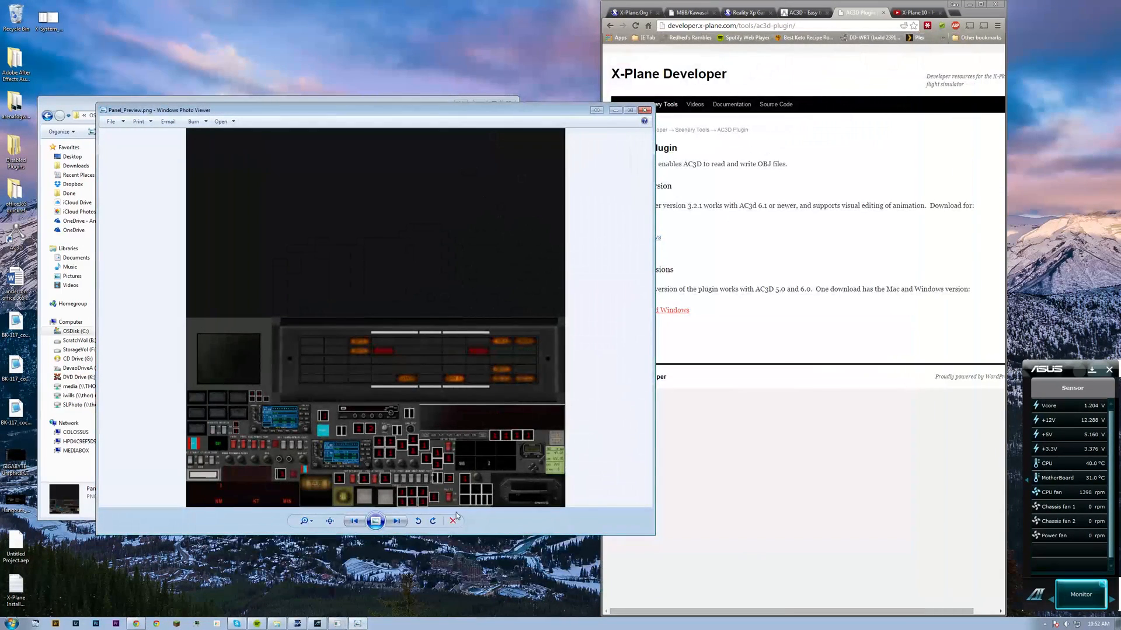
pyautogui.click(644, 110)
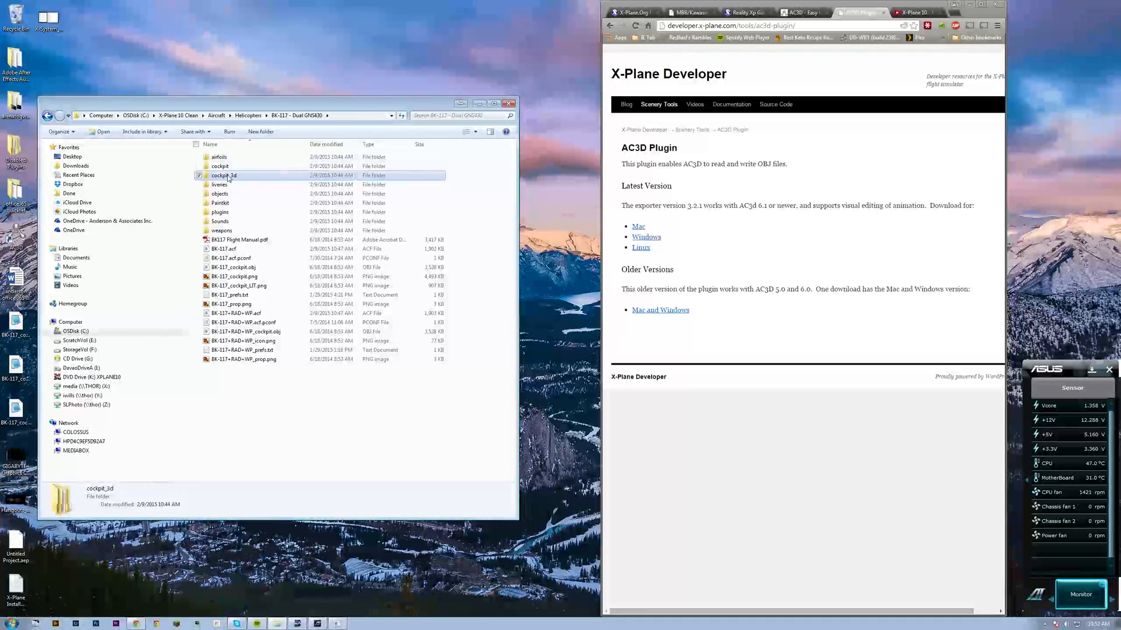
pyautogui.doubleClick(225, 176)
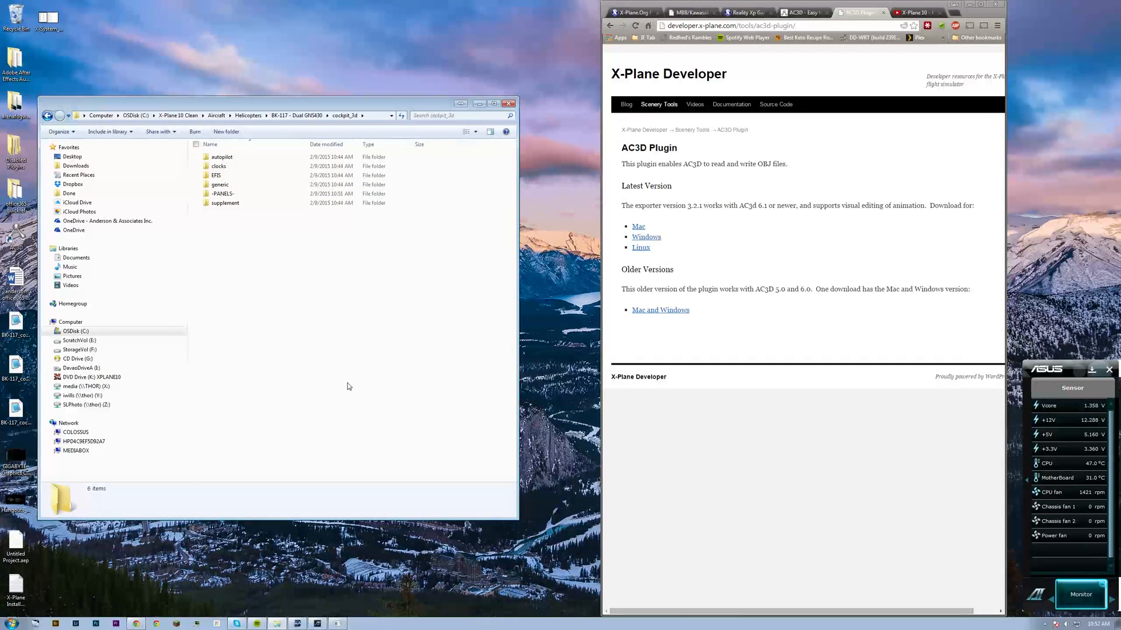
# Switch to Plane-Maker and open the 3-D panel editor for the BK-117.
pyautogui.click(298, 624)
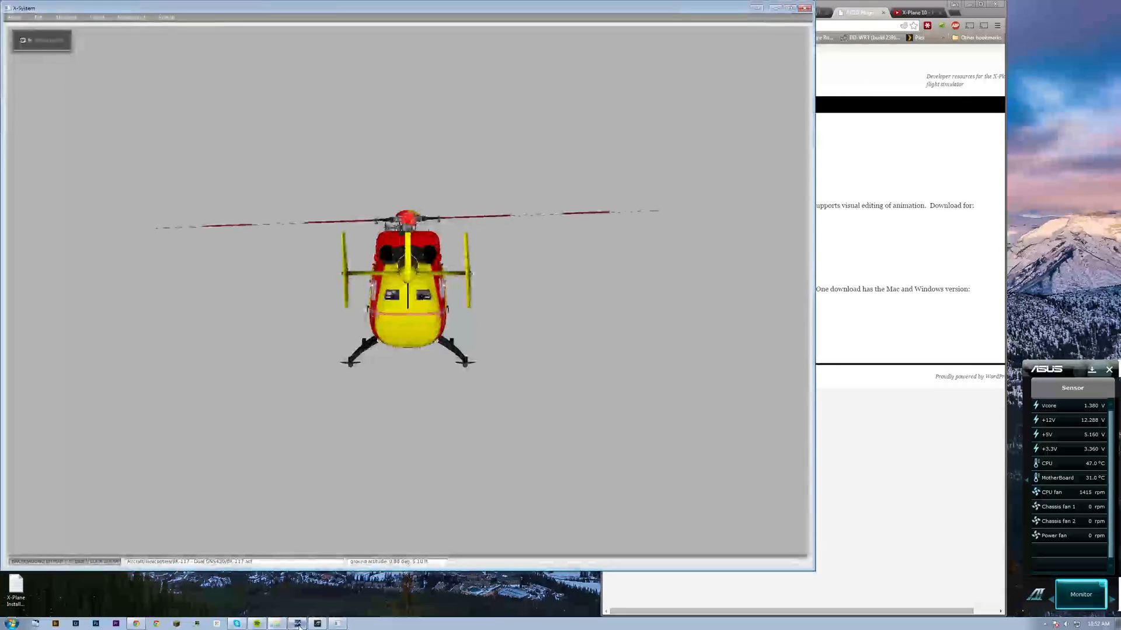
pyautogui.click(76, 18)
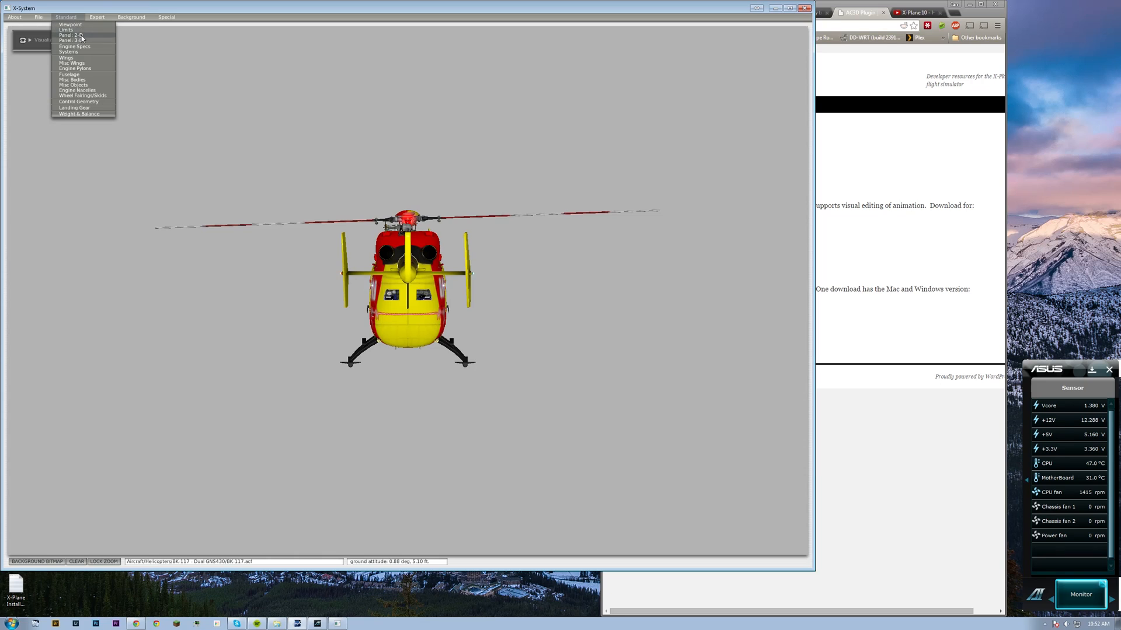
pyautogui.click(76, 43)
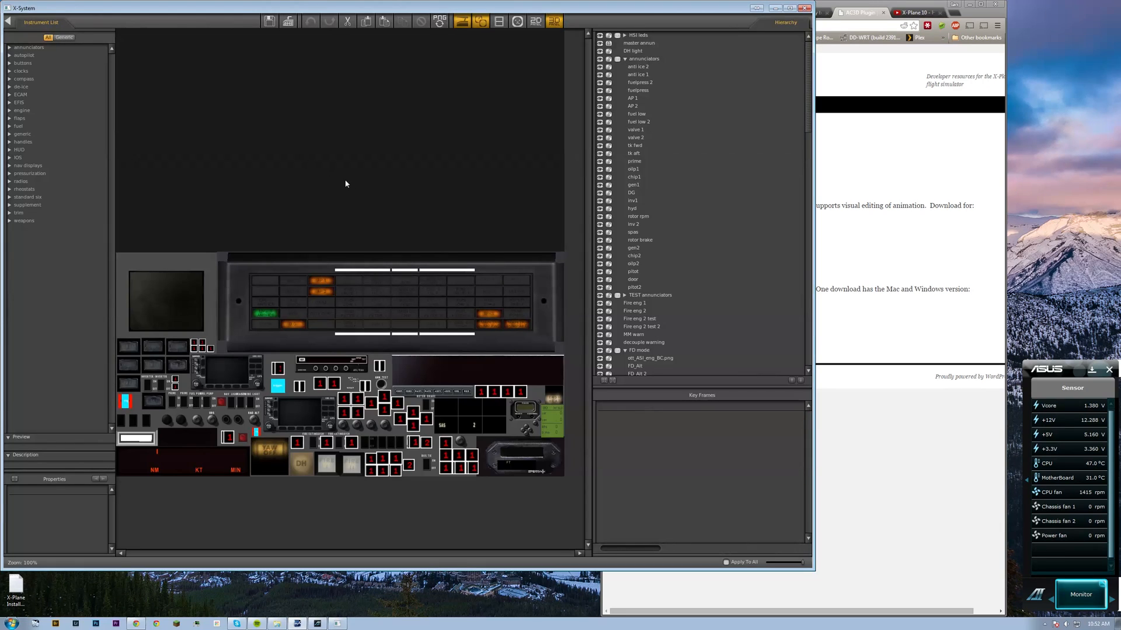
# Move both Garmin 430 units from the lower instrument cluster into the empty dark area above, one on each side.
pyautogui.click(317, 416)
pyautogui.click(241, 362)
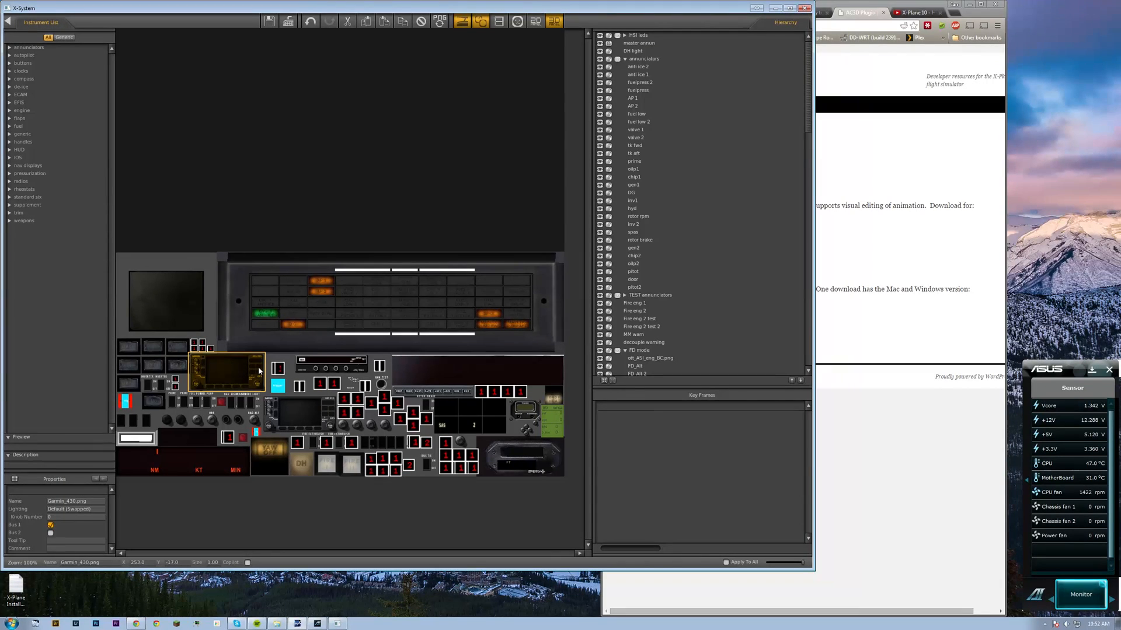
pyautogui.moveTo(258, 371); pyautogui.dragTo(203, 63)
pyautogui.moveTo(329, 414); pyautogui.dragTo(525, 163)
pyautogui.click(199, 78)
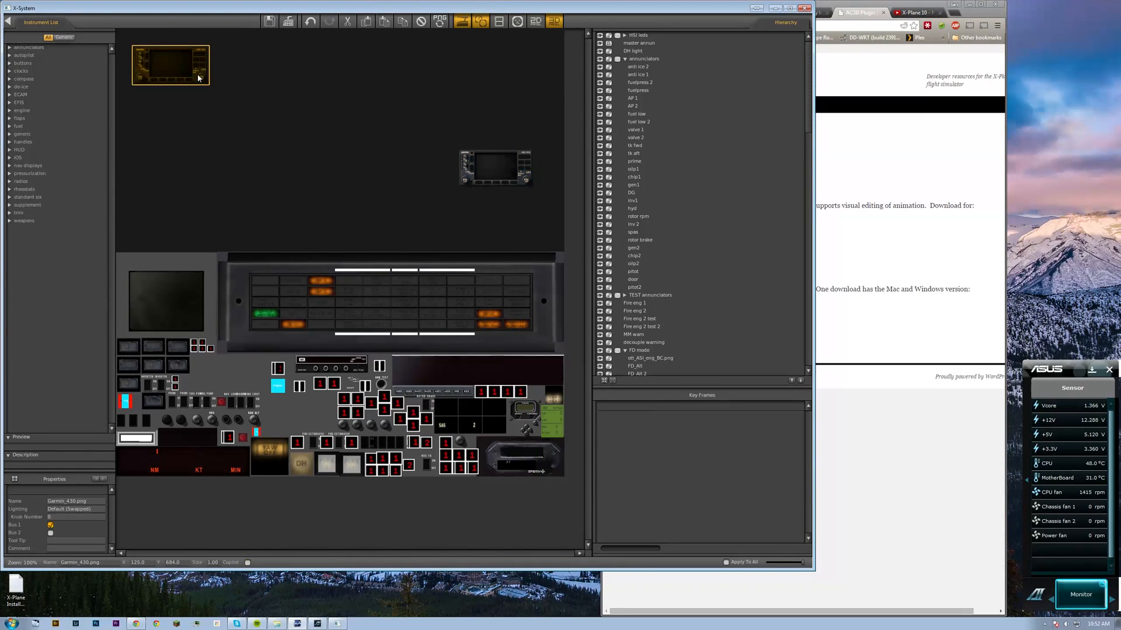
# Enlarge the upper-left Garmin 430 to size 4.00 and reposition it fully inside the dark upper area of the panel.
pyautogui.click(213, 563)
pyautogui.press('Return')
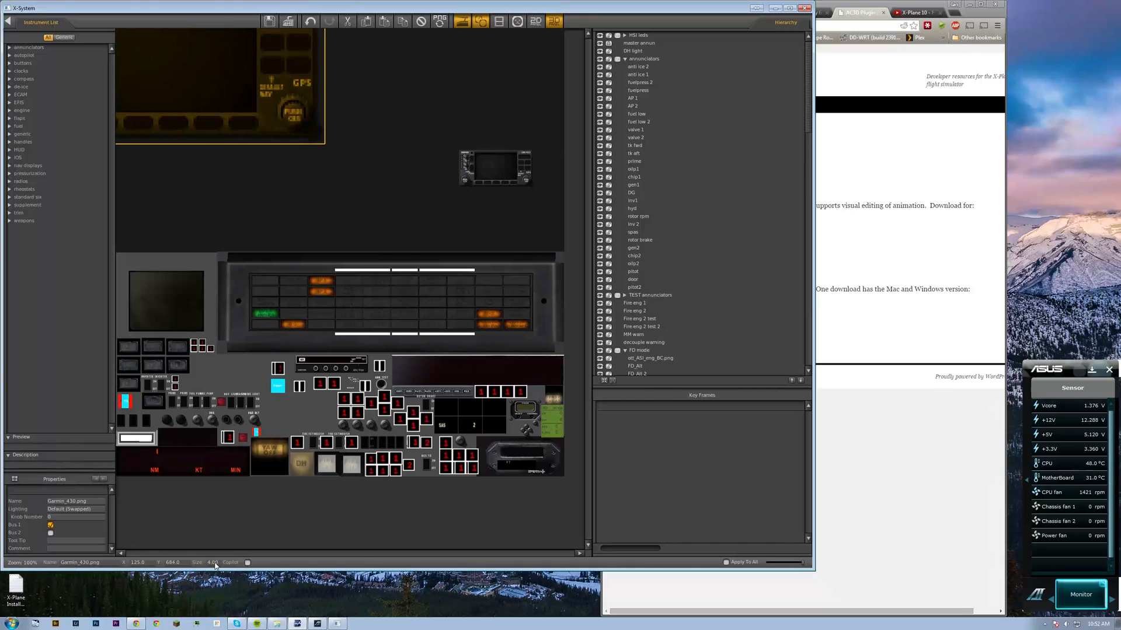
pyautogui.moveTo(274, 81); pyautogui.dragTo(384, 141)
pyautogui.click(522, 239)
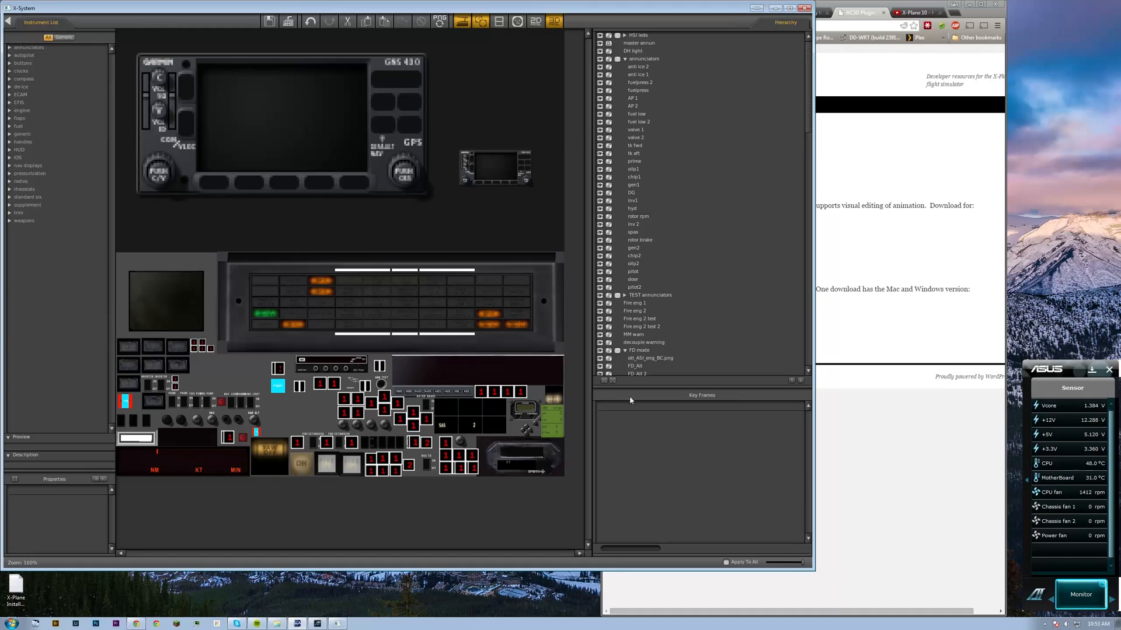
# Enlarge the Plane-Maker window, go to the -PANELS- folder inside cockpit_3d and open Panel.png in Photoshop.
pyautogui.moveTo(815, 570); pyautogui.dragTo(1052, 581)
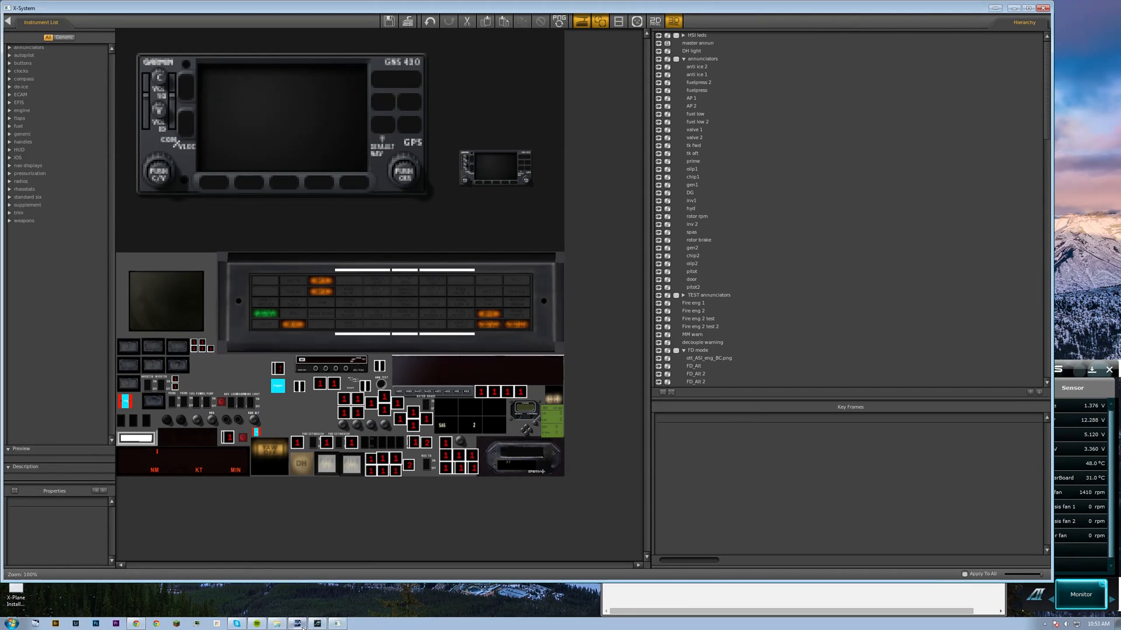
pyautogui.click(277, 624)
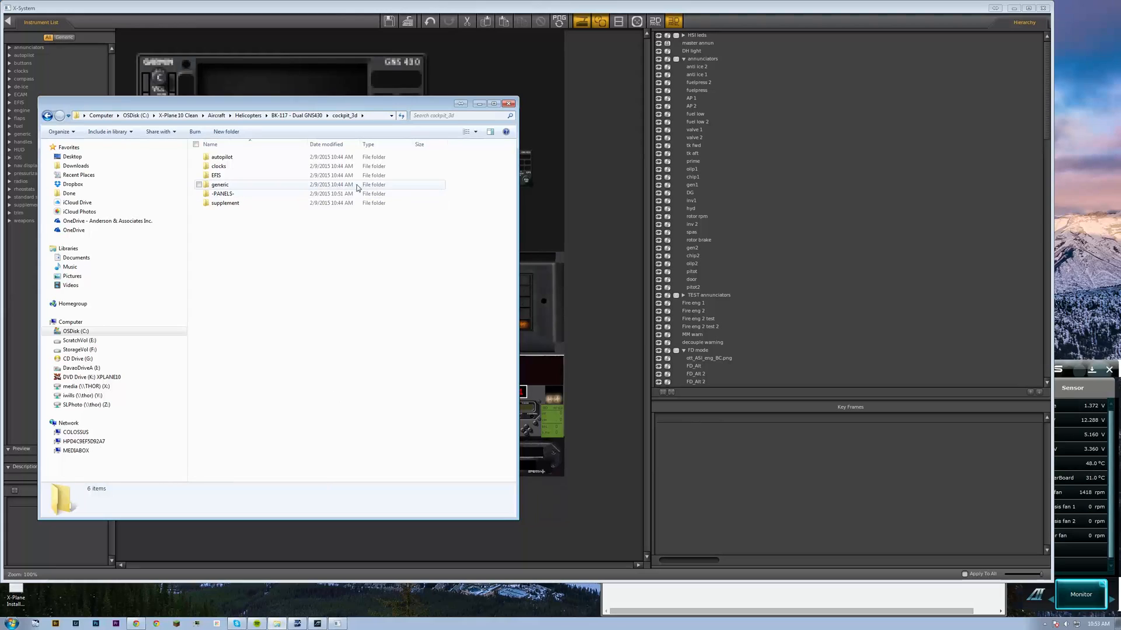
pyautogui.doubleClick(221, 194)
pyautogui.rightClick(221, 171)
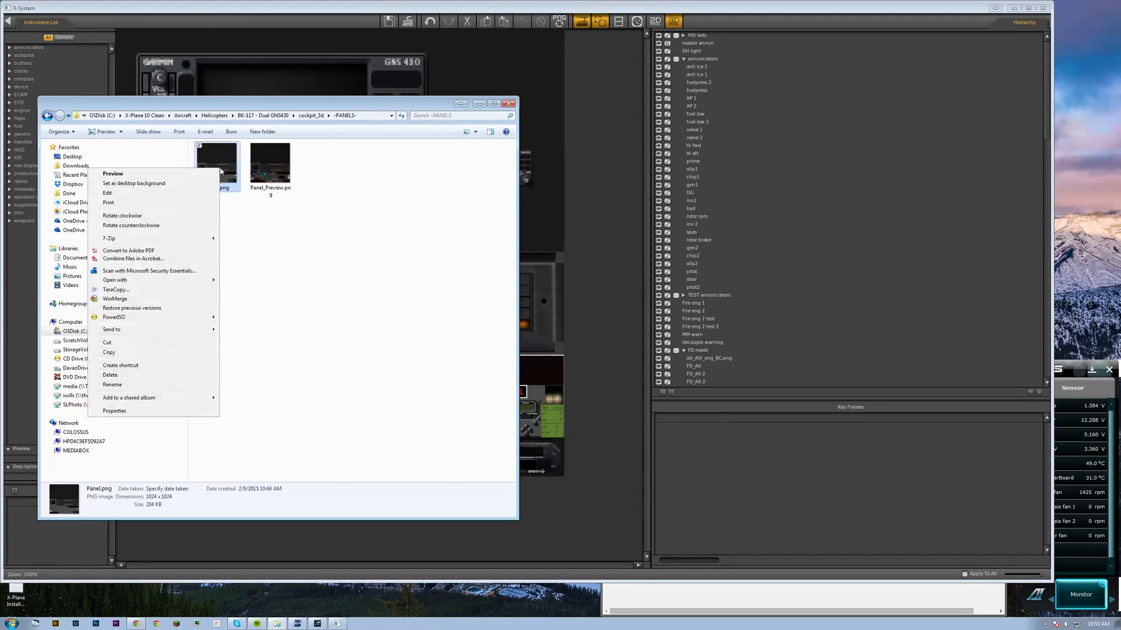
pyautogui.click(282, 297)
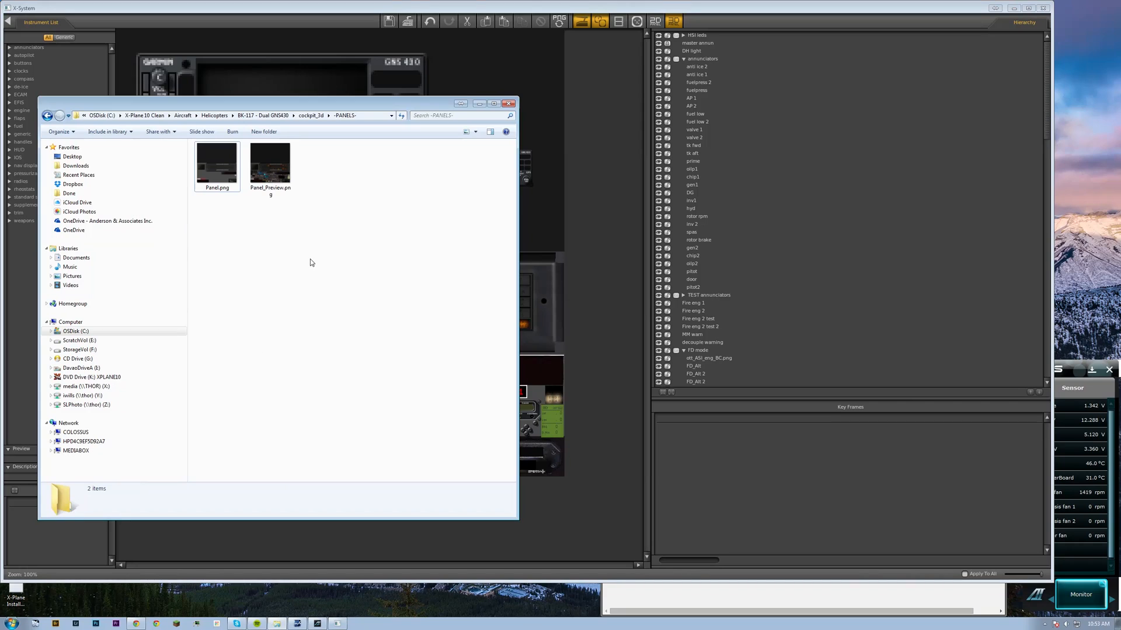
pyautogui.click(97, 624)
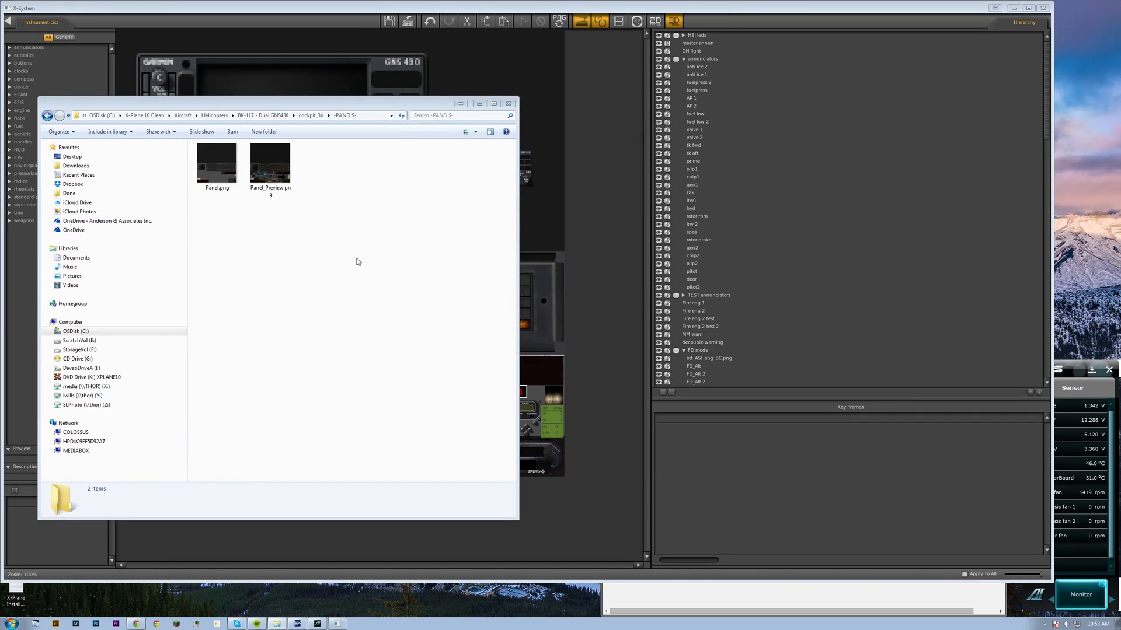
# Extend the canvas of Panel.png by a relative 100 percent in width and height, anchored at the lower-left corner.
pyautogui.click(59, 6)
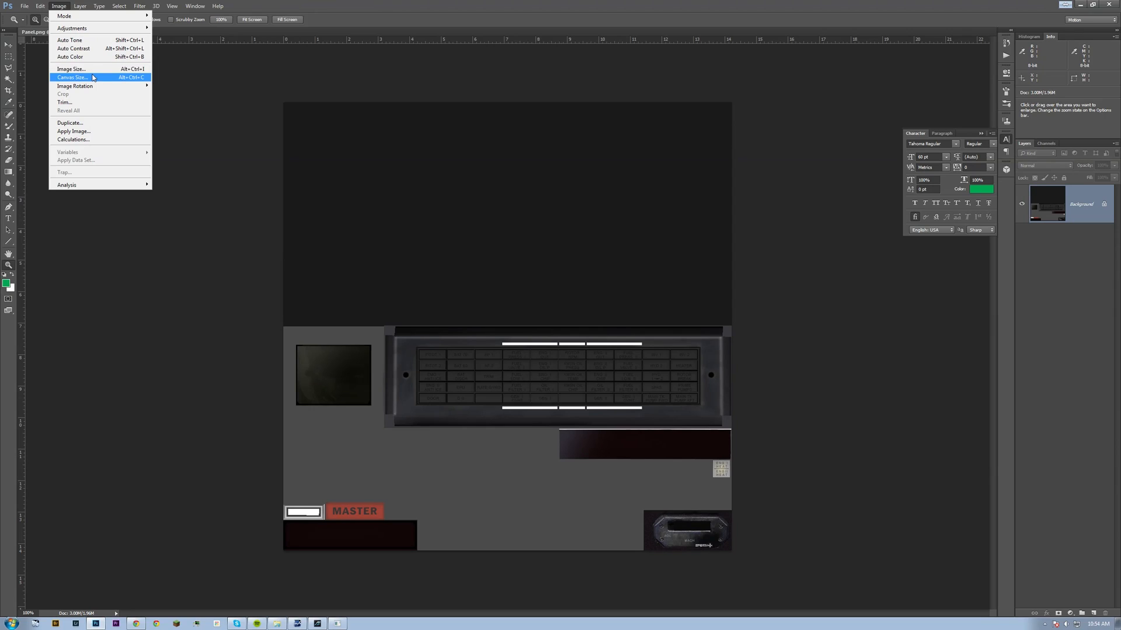
pyautogui.click(93, 77)
pyautogui.click(588, 213)
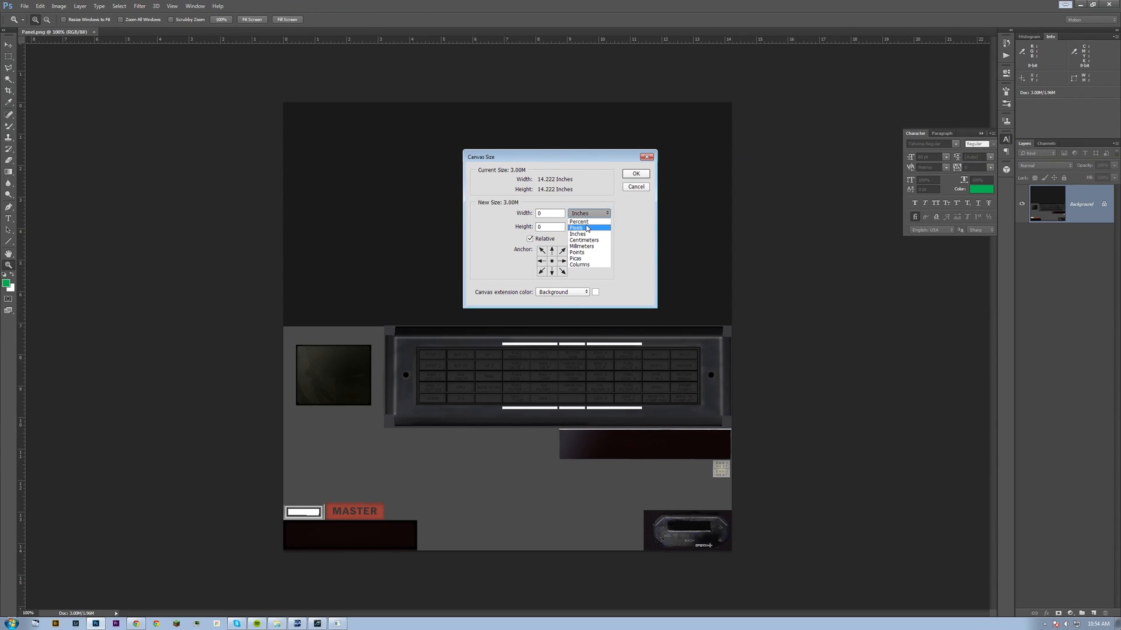
pyautogui.click(587, 222)
pyautogui.click(541, 272)
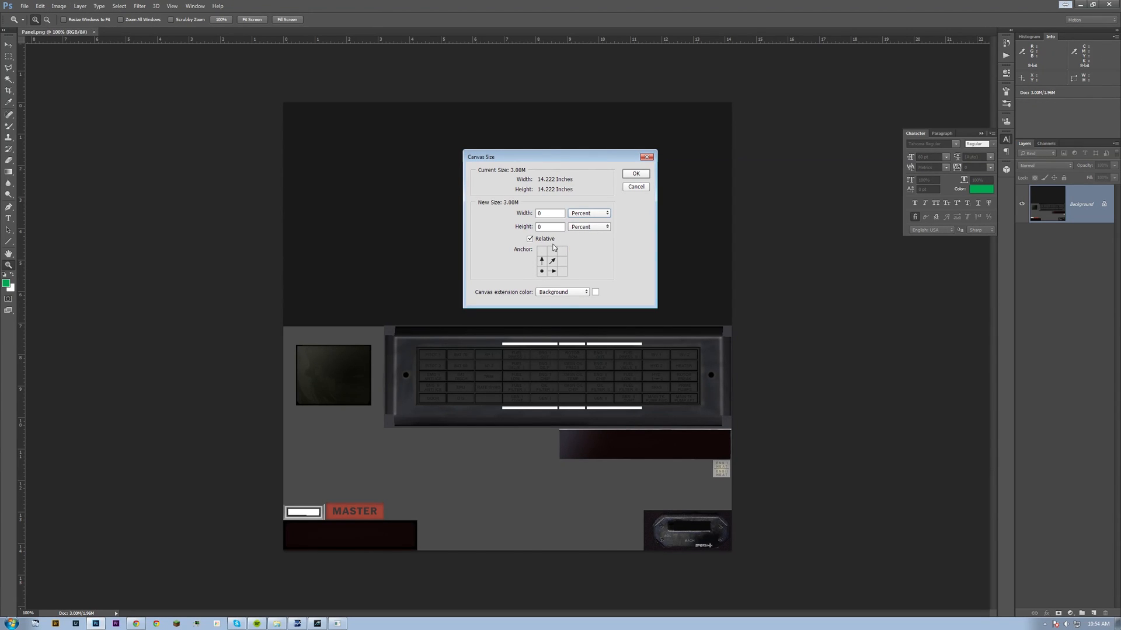
pyautogui.doubleClick(543, 213)
pyautogui.write('100')
pyautogui.press('Tab')
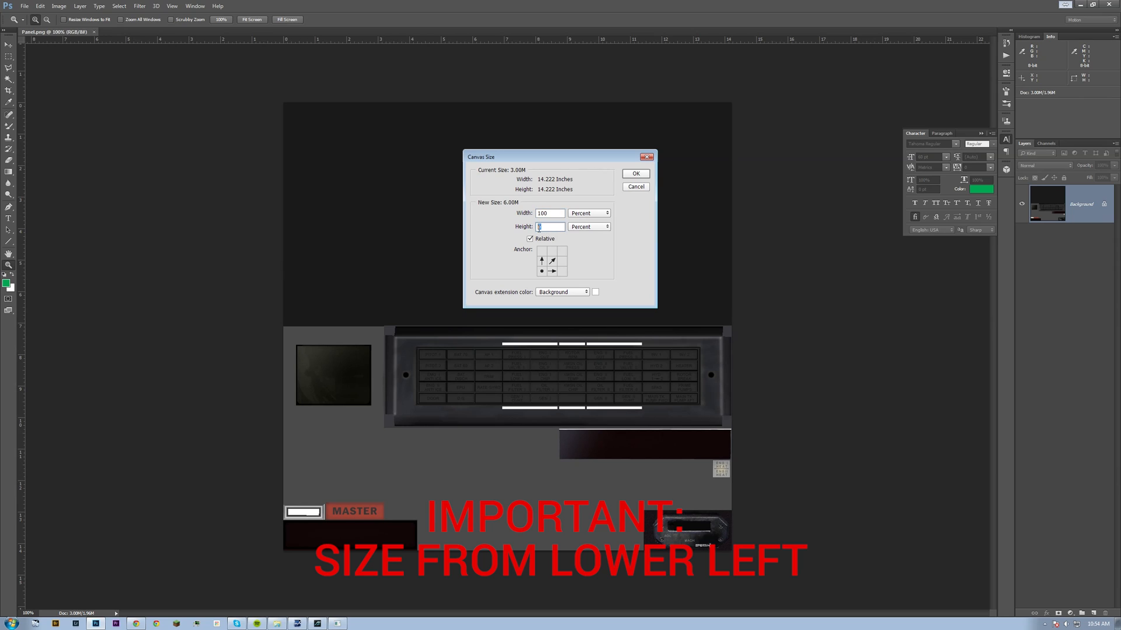
pyautogui.write('100')
pyautogui.click(636, 175)
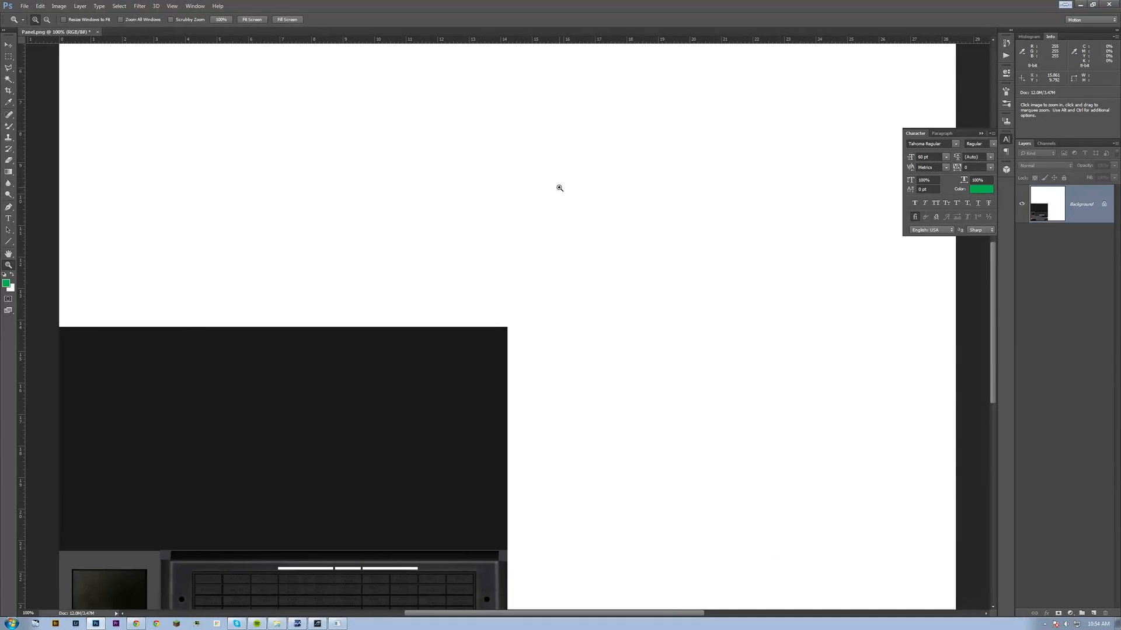
# Sample the dark grey of the panel's empty upper area and fill the white canvas extension with it using the Paint Bucket.
pyautogui.keyDown('alt'); pyautogui.click(559, 188); pyautogui.keyUp('alt')
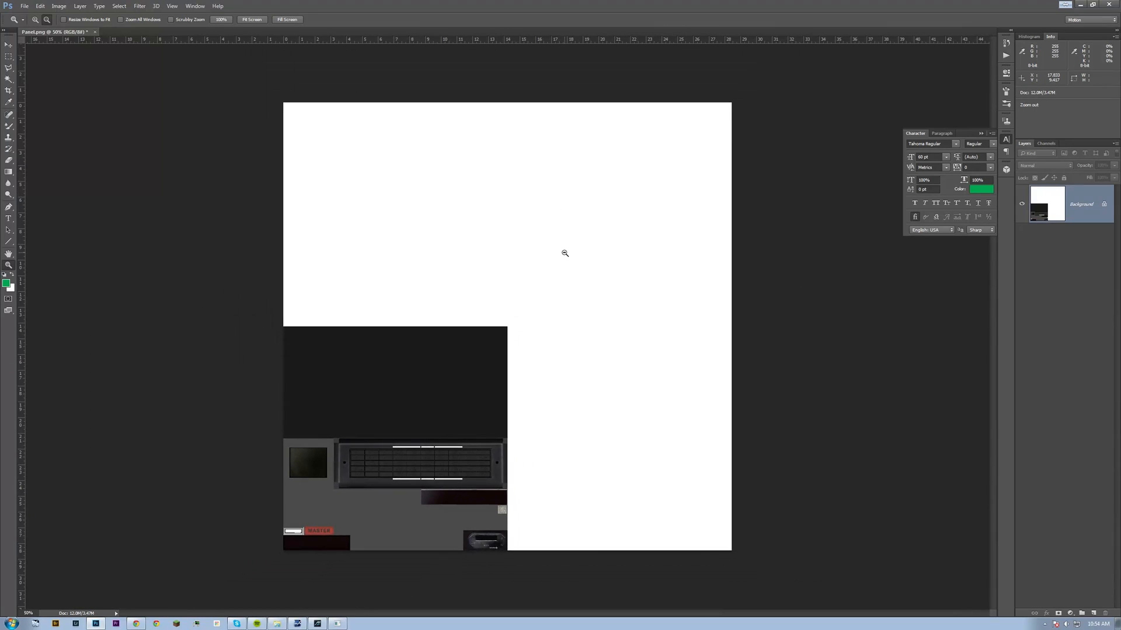
pyautogui.press('i')
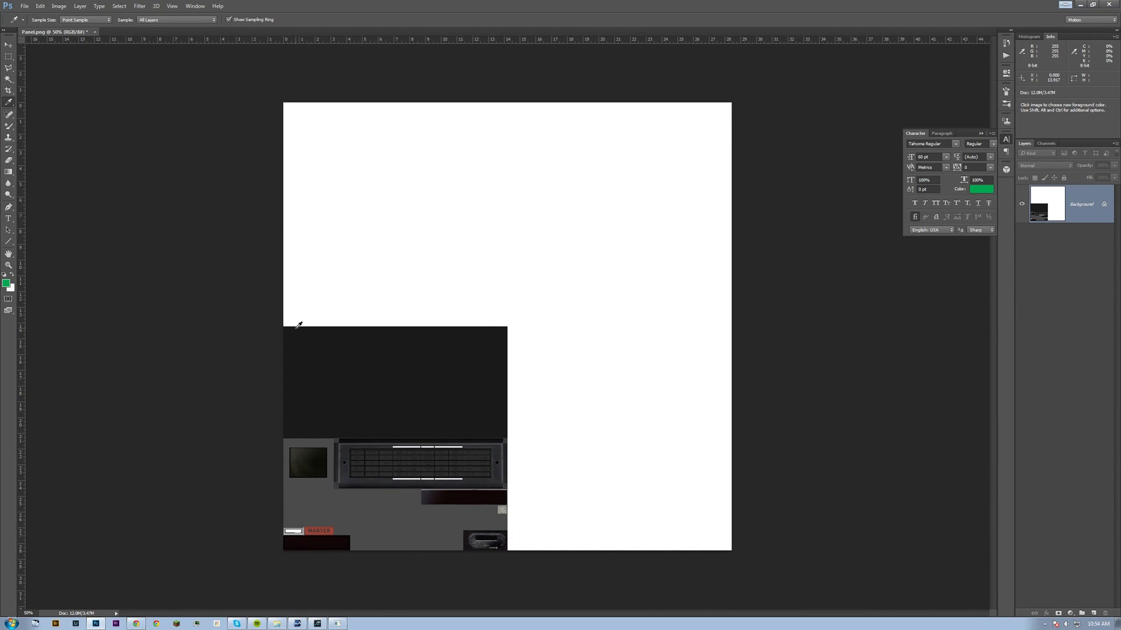
pyautogui.click(419, 404)
pyautogui.click(460, 361)
pyautogui.press('g')
pyautogui.click(9, 172)
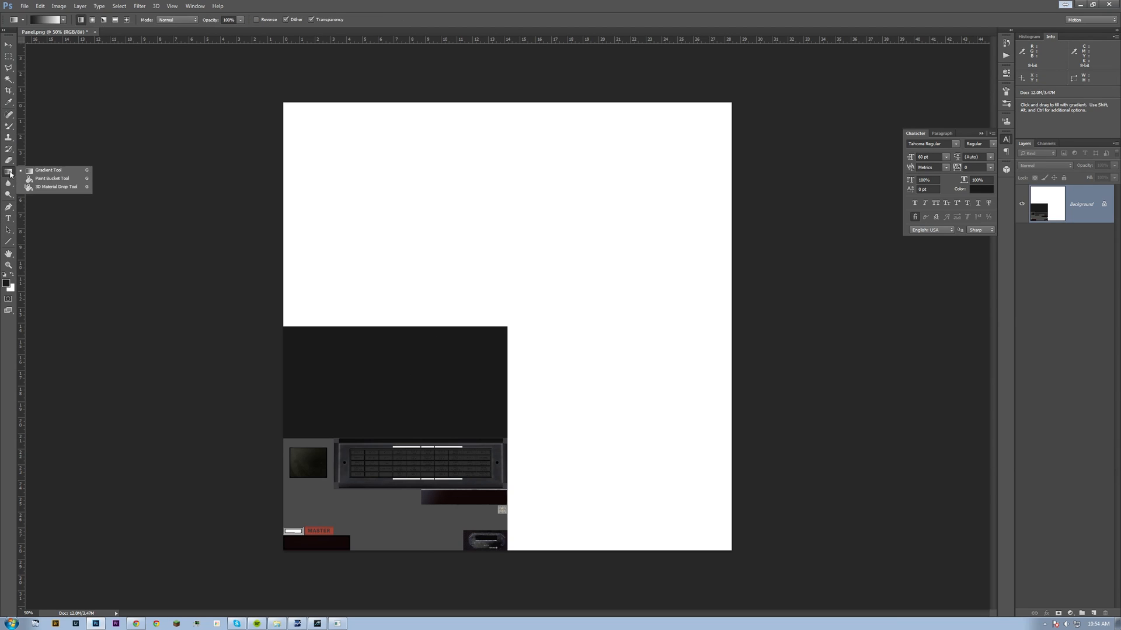
pyautogui.click(52, 178)
pyautogui.click(546, 211)
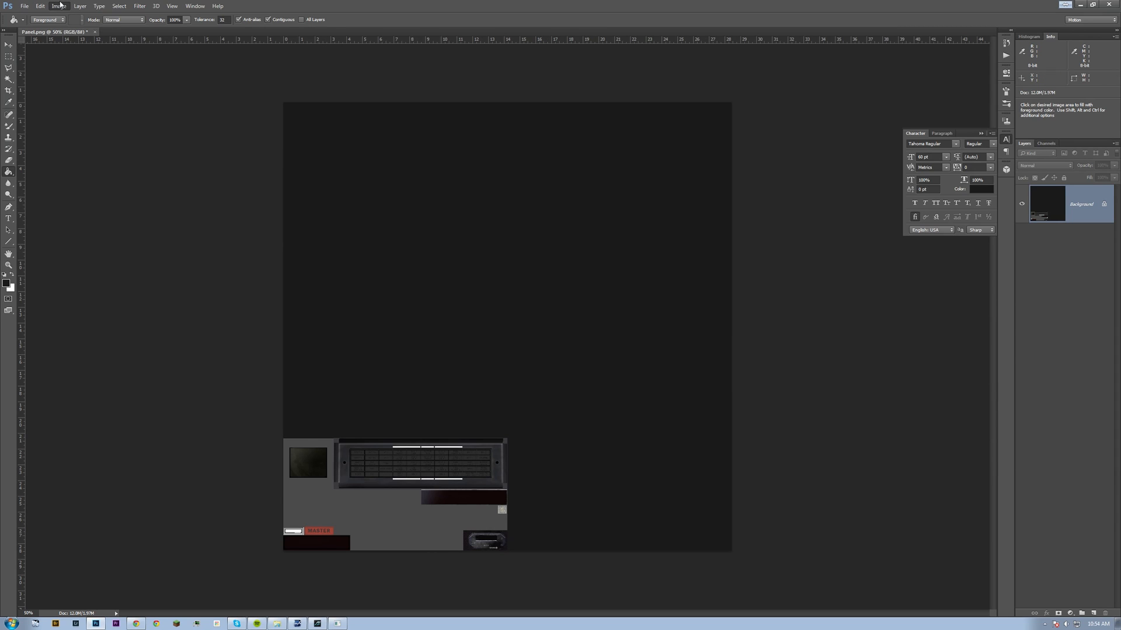
# Check the enlarged image's pixel dimensions in the Image Size settings.
pyautogui.click(59, 6)
pyautogui.click(69, 68)
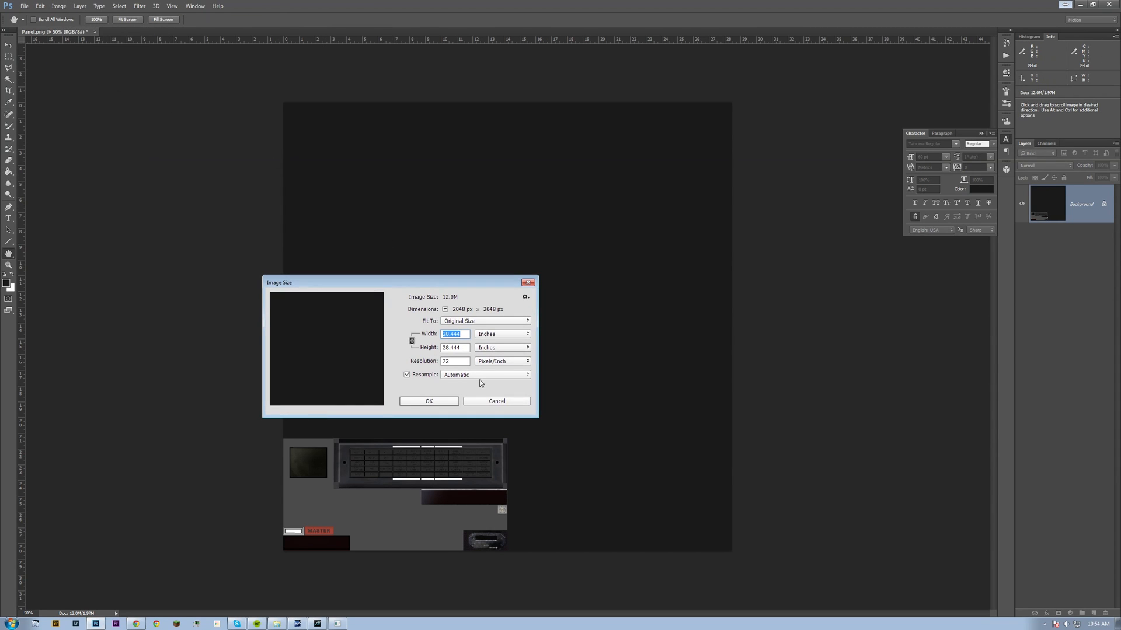
pyautogui.click(501, 333)
pyautogui.click(498, 349)
pyautogui.click(430, 401)
pyautogui.press('g')
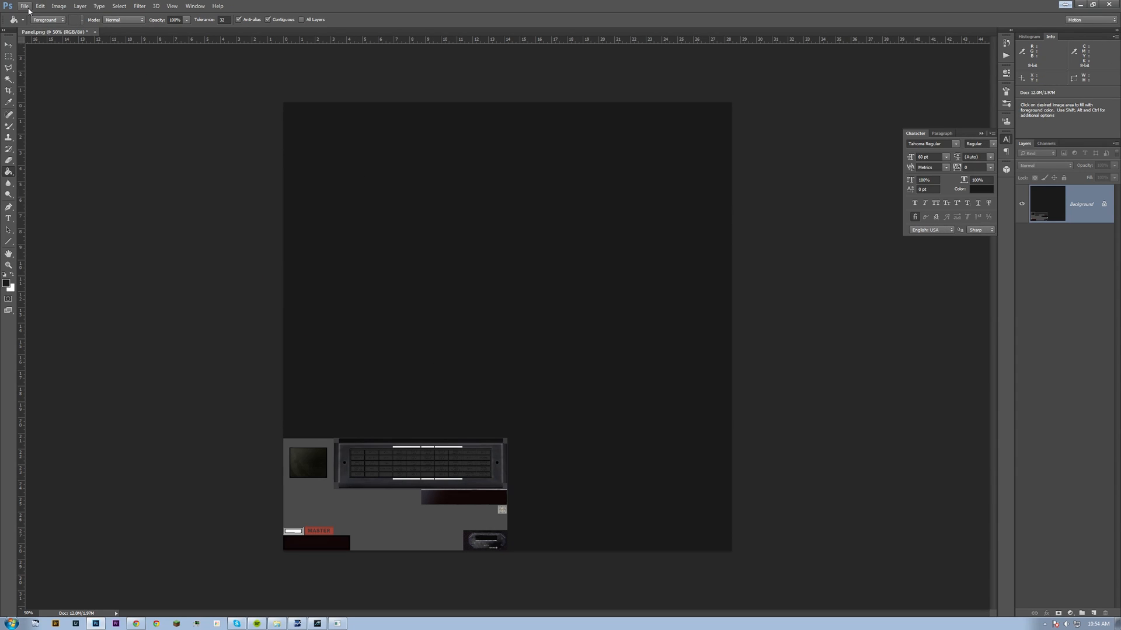
# Save Panel.png and minimize Photoshop.
pyautogui.click(26, 7)
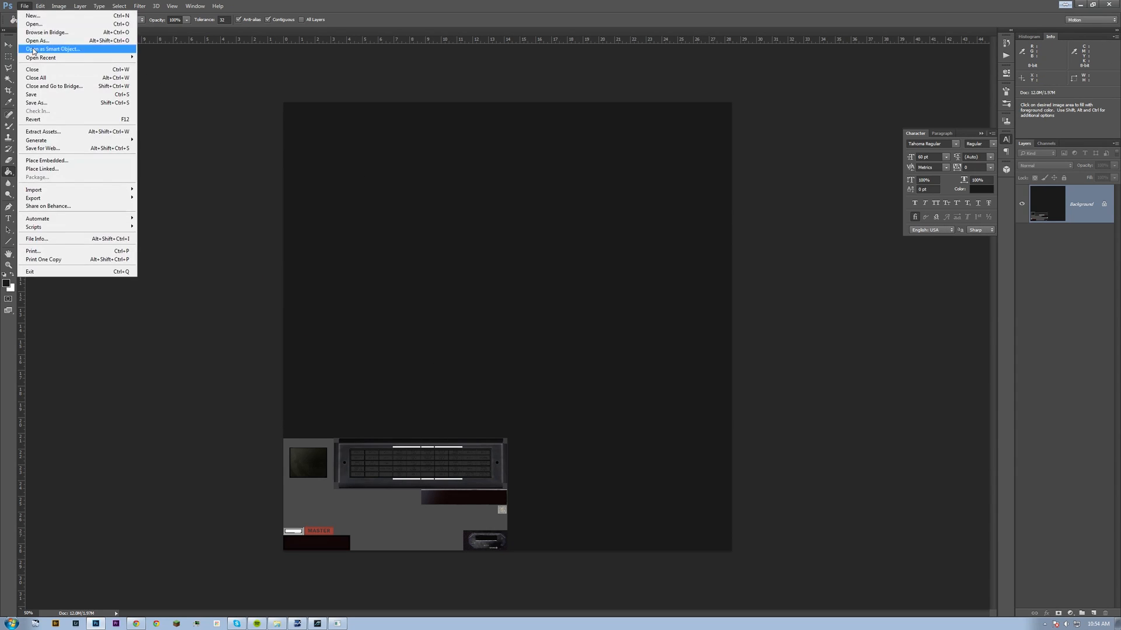
pyautogui.click(47, 96)
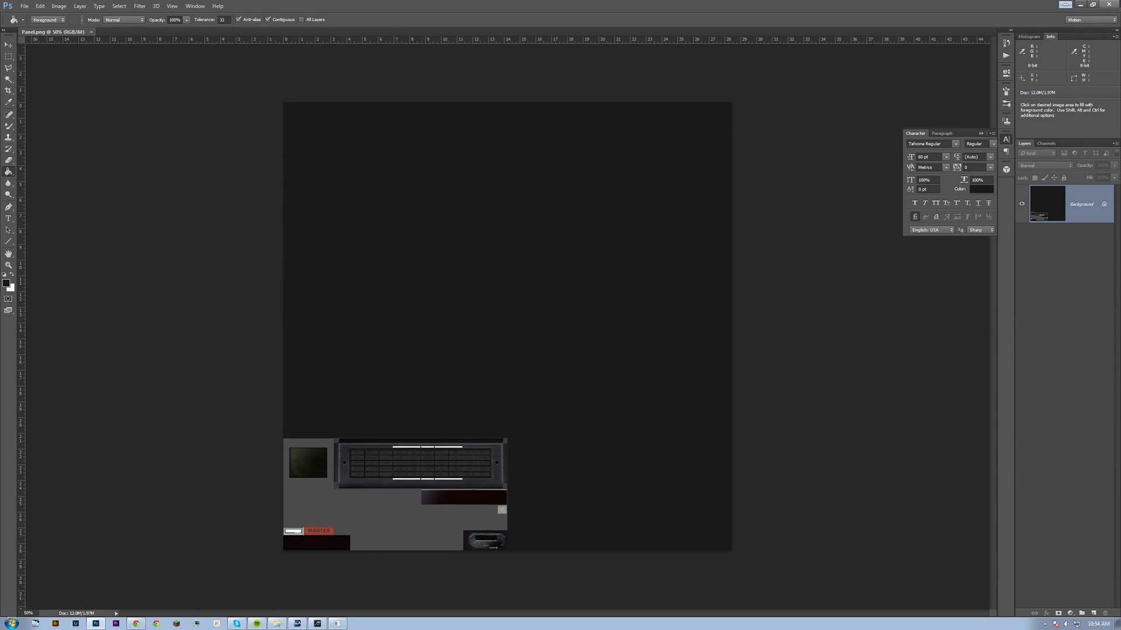
pyautogui.click(1080, 4)
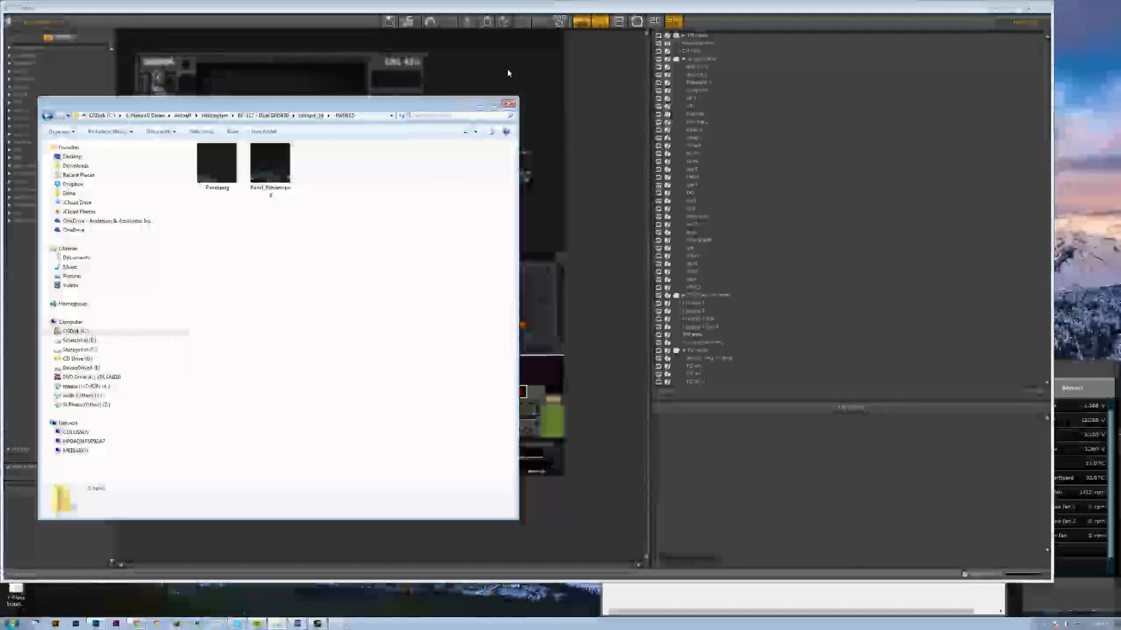
# Return to Plane-Maker and reopen the 3-D panel editor so it loads the enlarged panel background.
pyautogui.click(579, 80)
pyautogui.scroll(-5, 592, 263)
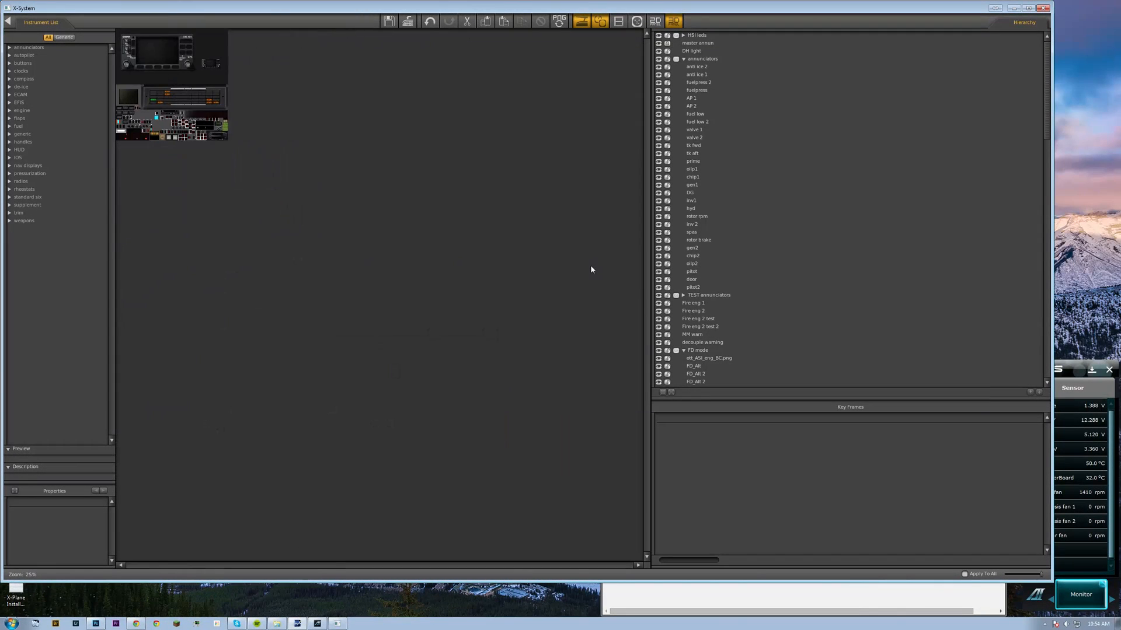
pyautogui.scroll(7, 591, 267)
pyautogui.scroll(-6, 591, 268)
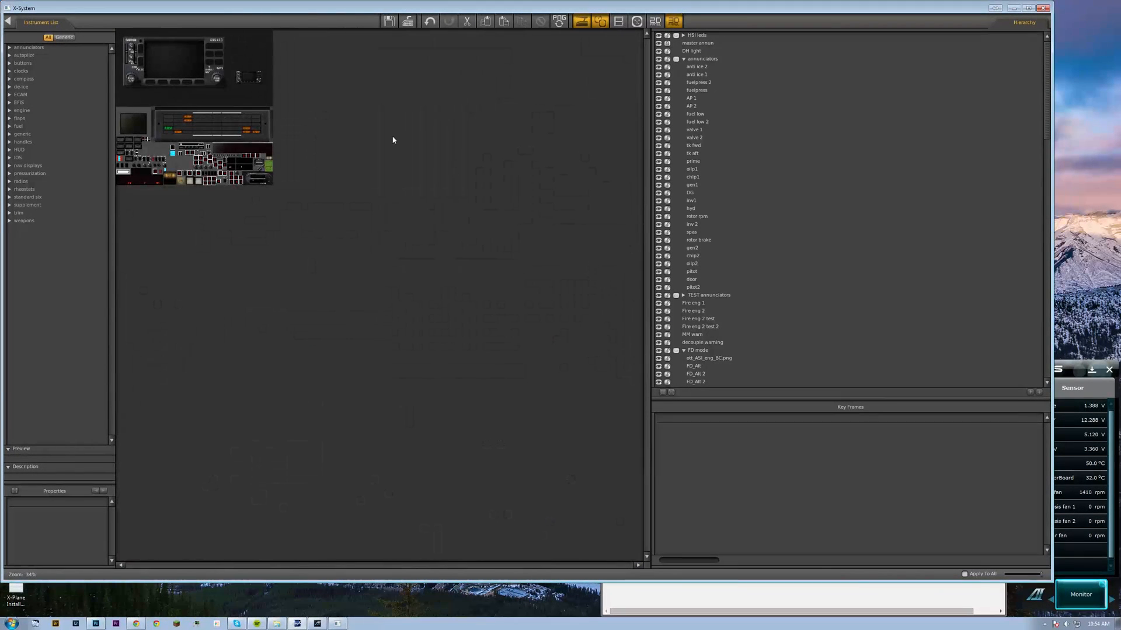
pyautogui.click(8, 21)
pyautogui.click(66, 17)
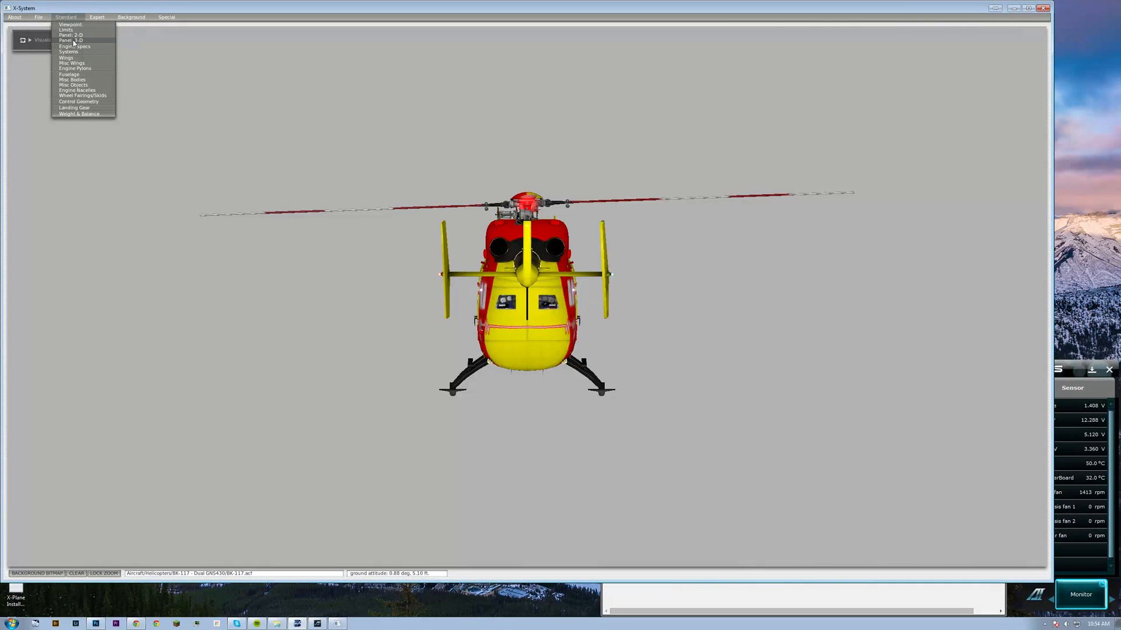
pyautogui.click(73, 40)
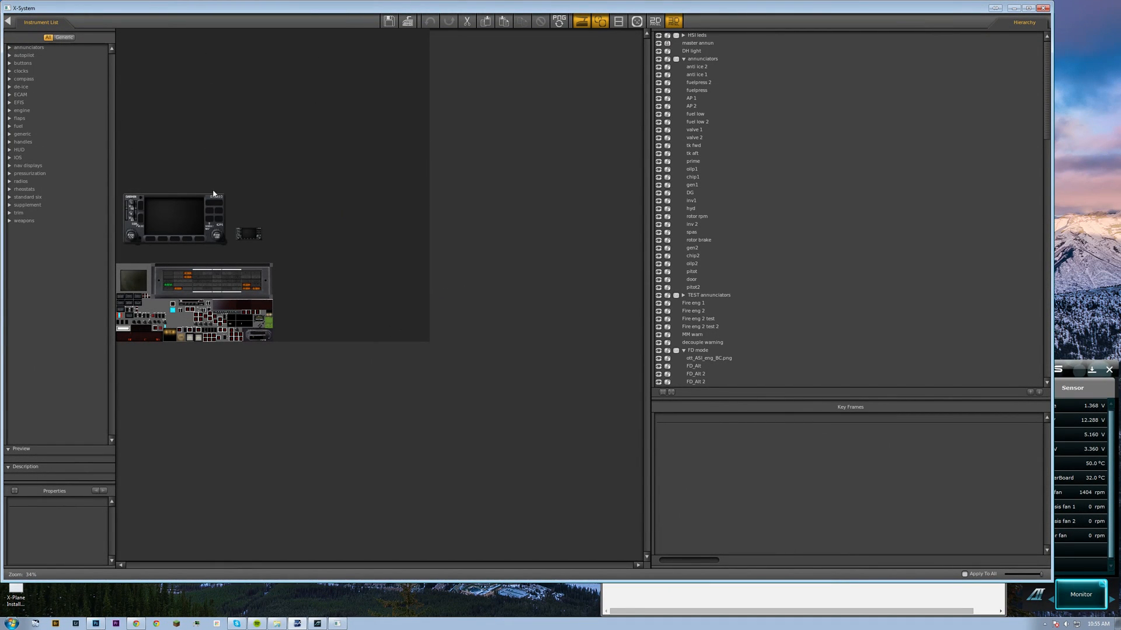
# Set the small Garmin 430 to size 4 and move it into the empty lower-right area, at about X 1547, Y 0.
pyautogui.click(198, 226)
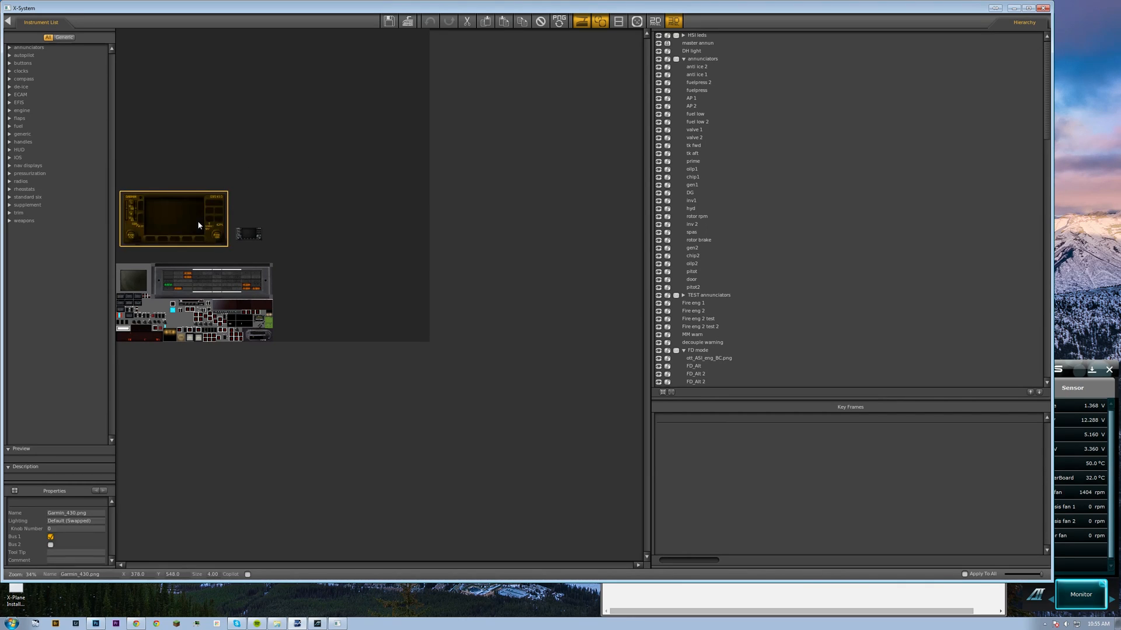
pyautogui.click(258, 233)
pyautogui.click(380, 305)
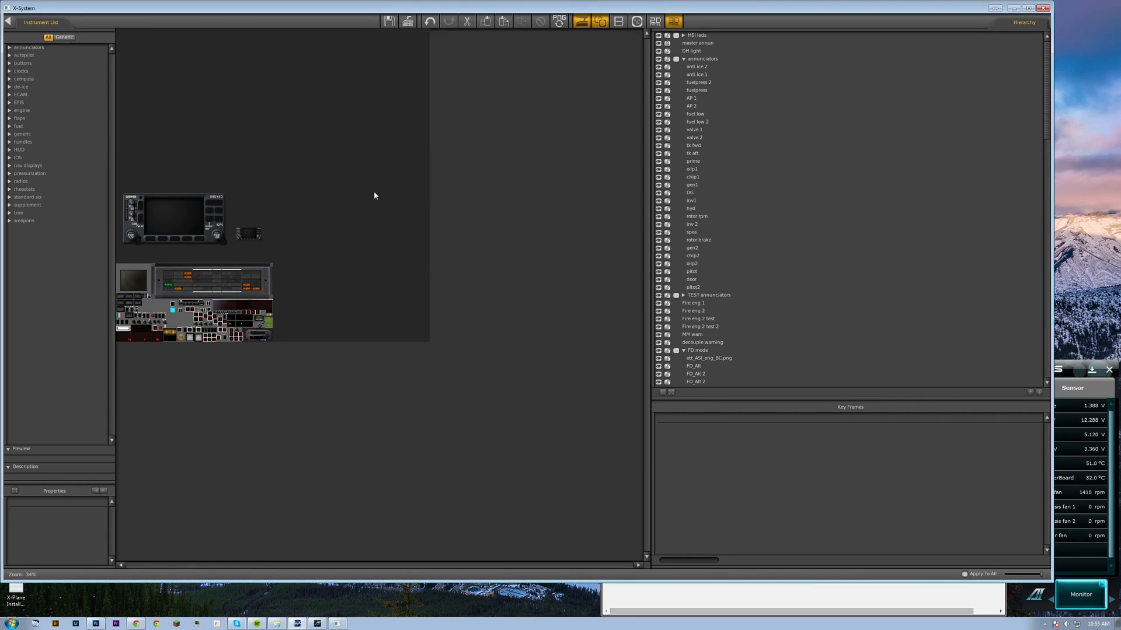
pyautogui.click(224, 199)
pyautogui.click(254, 233)
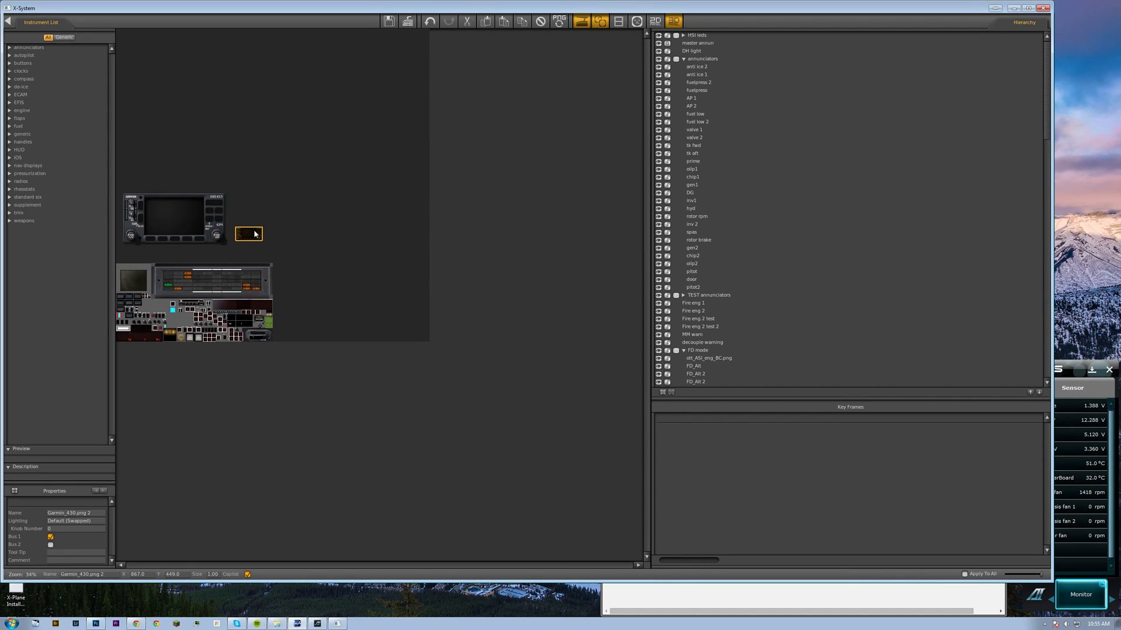
pyautogui.doubleClick(214, 574)
pyautogui.write('4')
pyautogui.press('Return')
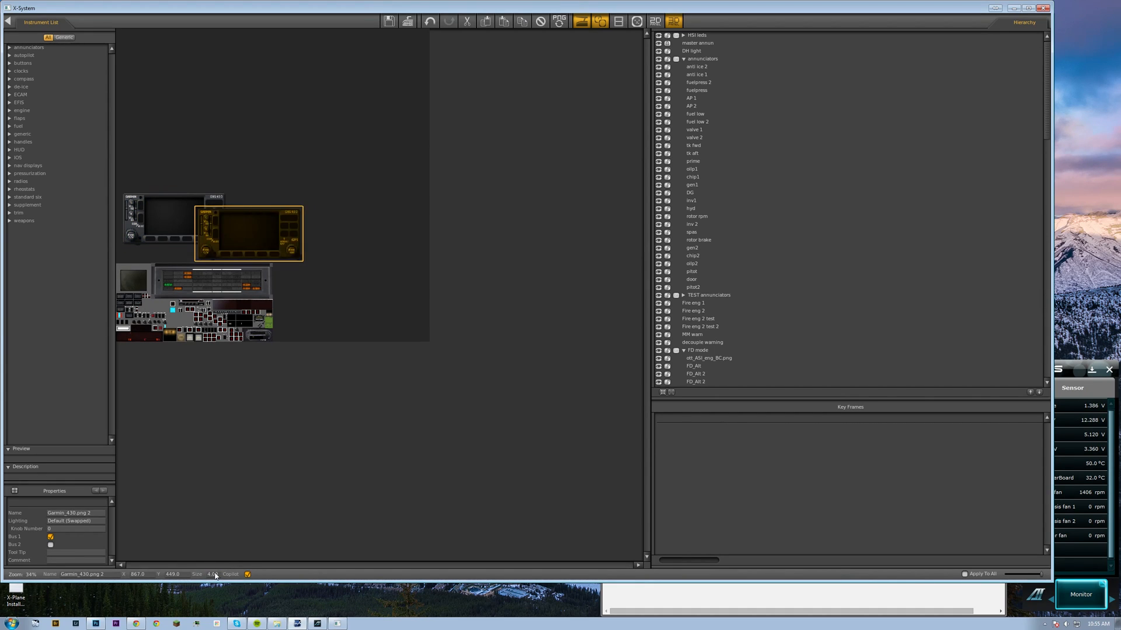
pyautogui.moveTo(259, 241); pyautogui.dragTo(362, 310)
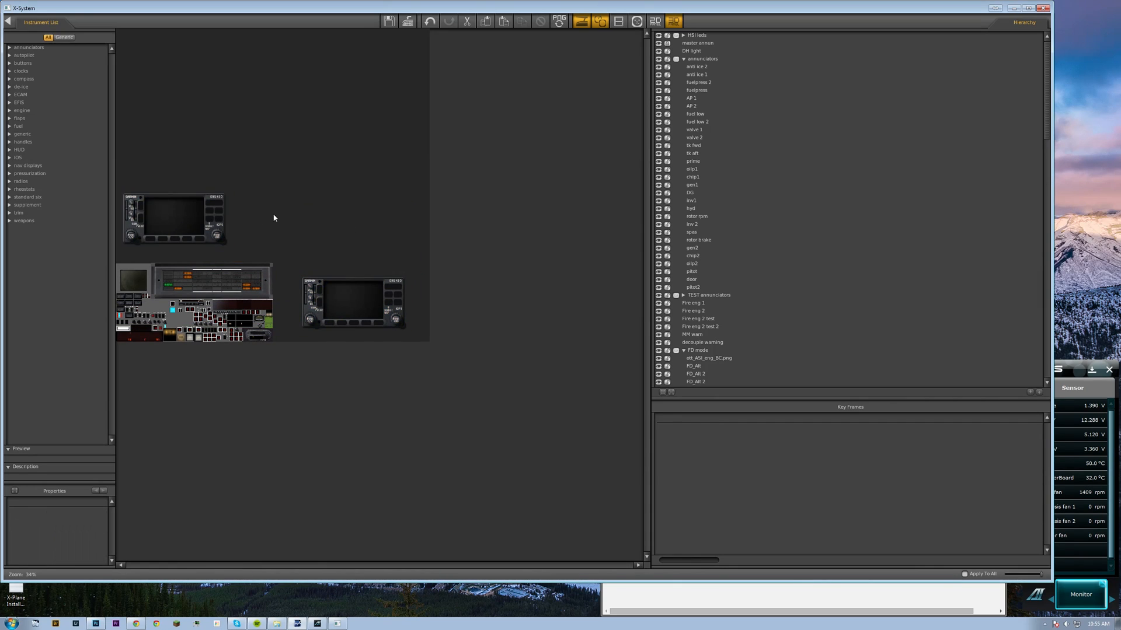
# Reposition the other Garmin 430 in the dark area just above the annunciator panel, at about X 527, Y 522.
pyautogui.click(204, 219)
pyautogui.moveTo(204, 218)
pyautogui.mouseDown()
pyautogui.moveTo(384, 220)
pyautogui.moveTo(212, 226)
pyautogui.mouseUp()
pyautogui.click(336, 218)
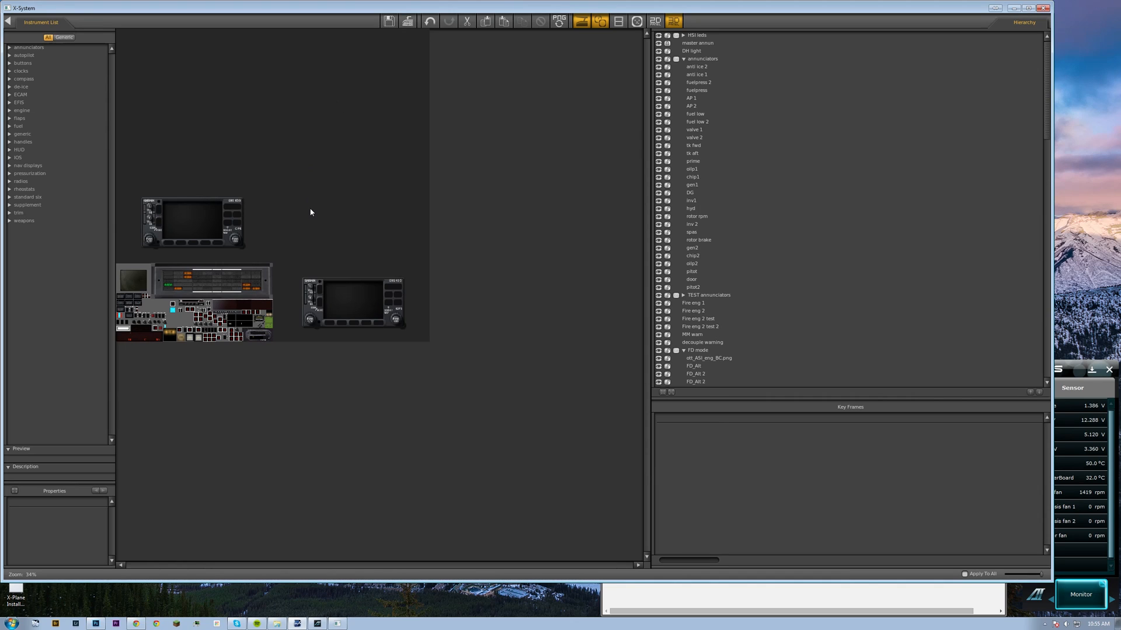
pyautogui.moveTo(208, 223); pyautogui.dragTo(187, 225)
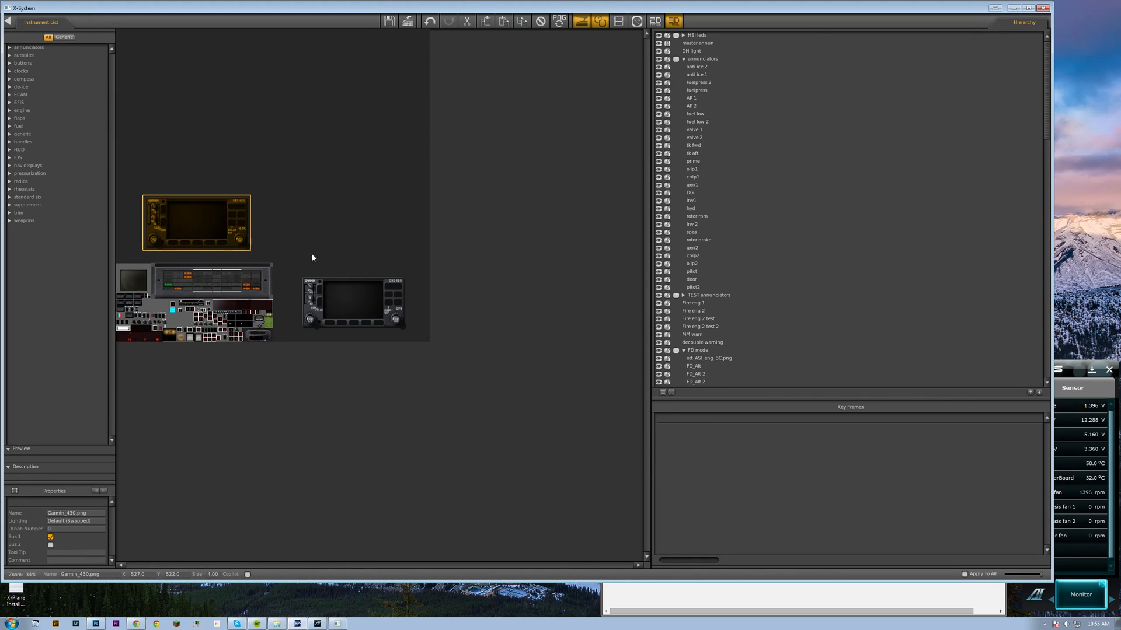
pyautogui.click(352, 290)
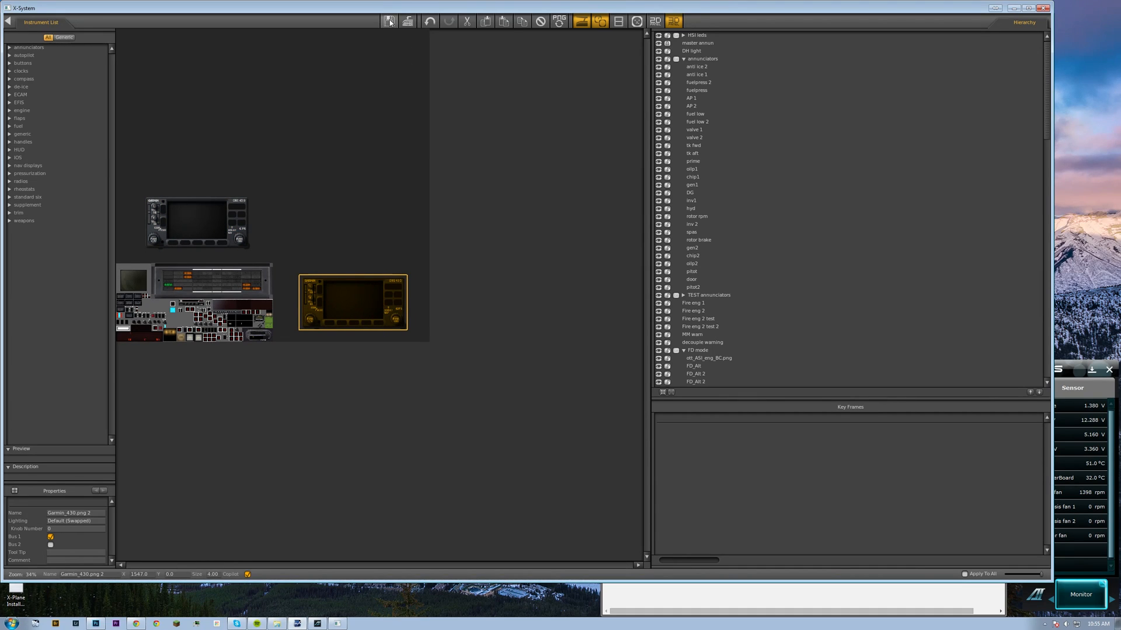
# Close the 3-D panel editor and save the BK-117 aircraft file.
pyautogui.click(8, 21)
pyautogui.click(39, 17)
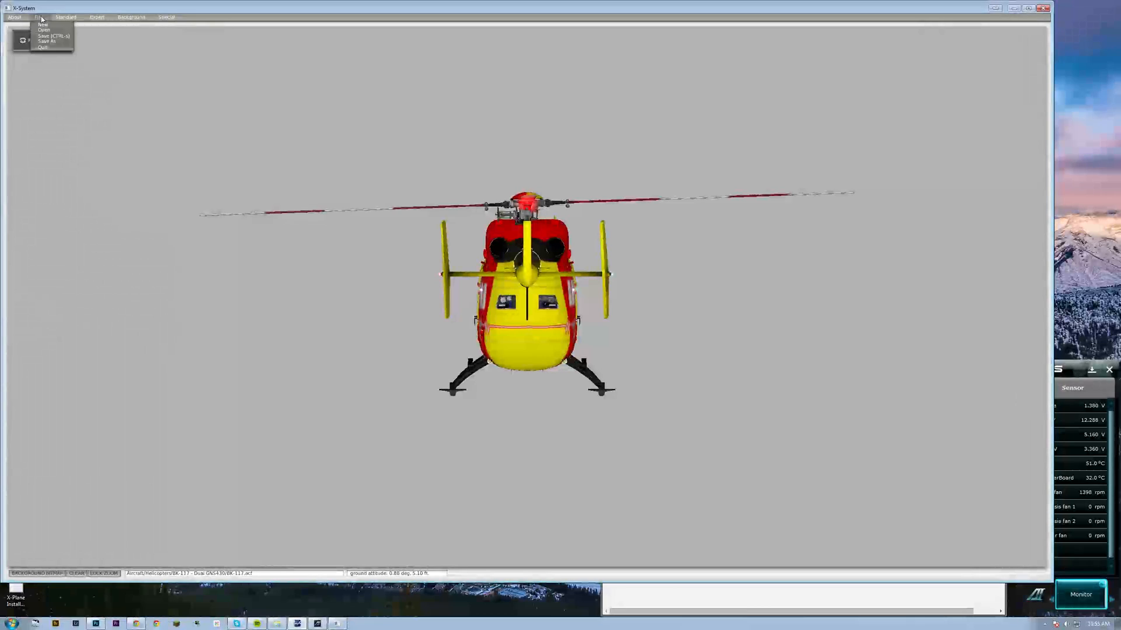
pyautogui.click(42, 36)
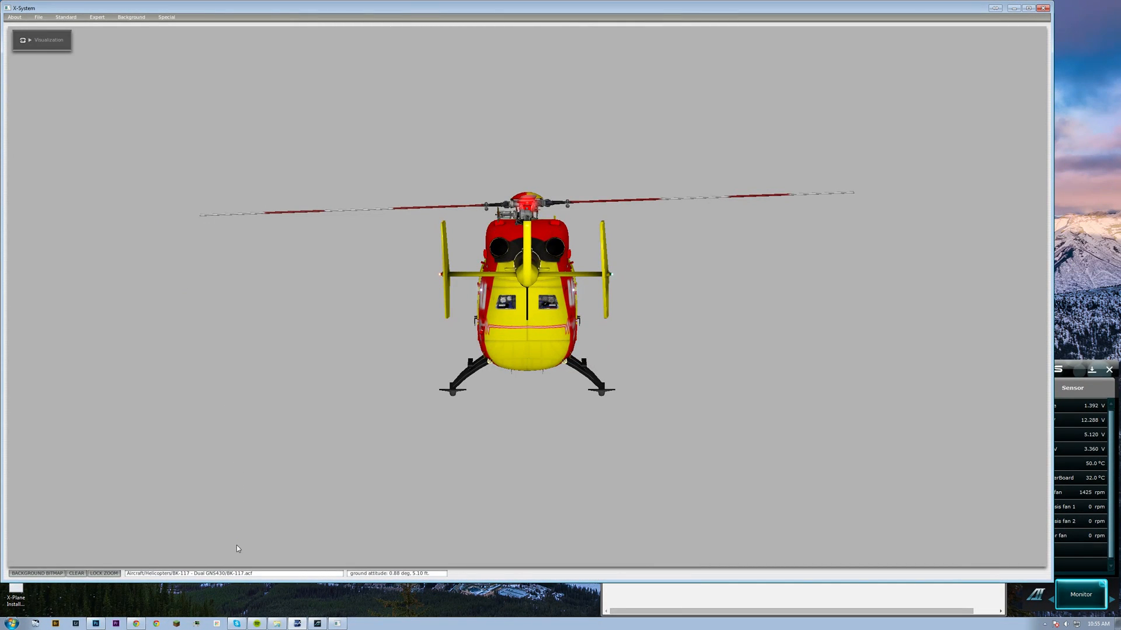
# Open BK-117+RAD+WP.acf from the BK-117 - Dual GNS430 folder, saving the current aircraft's changes, and open its 3-D panel editor.
pyautogui.click(41, 17)
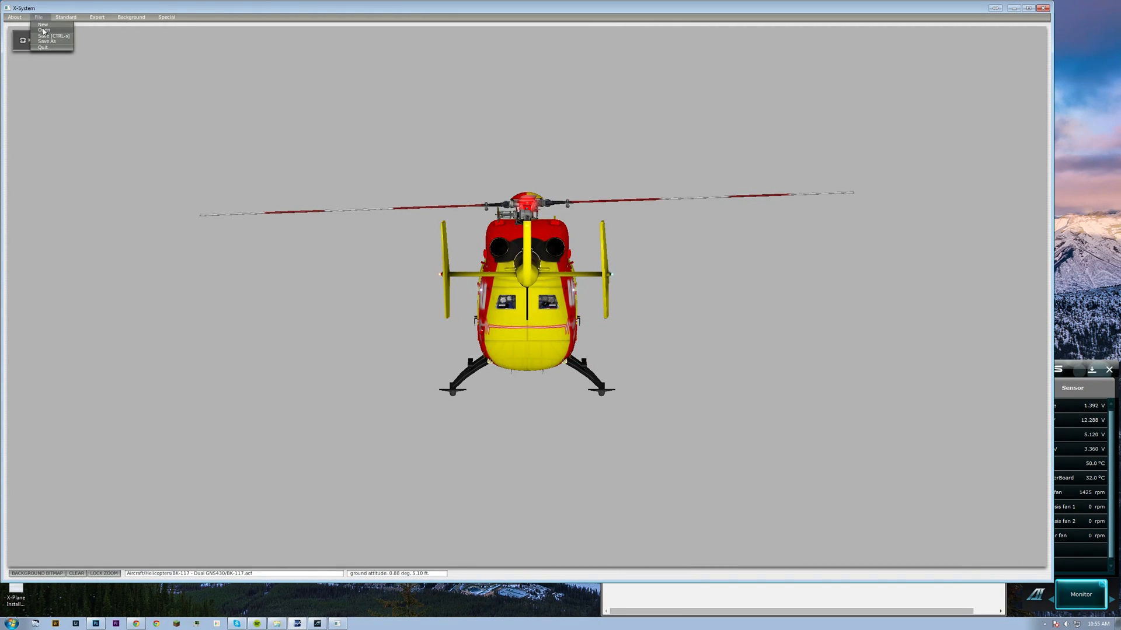
pyautogui.click(45, 30)
pyautogui.click(475, 307)
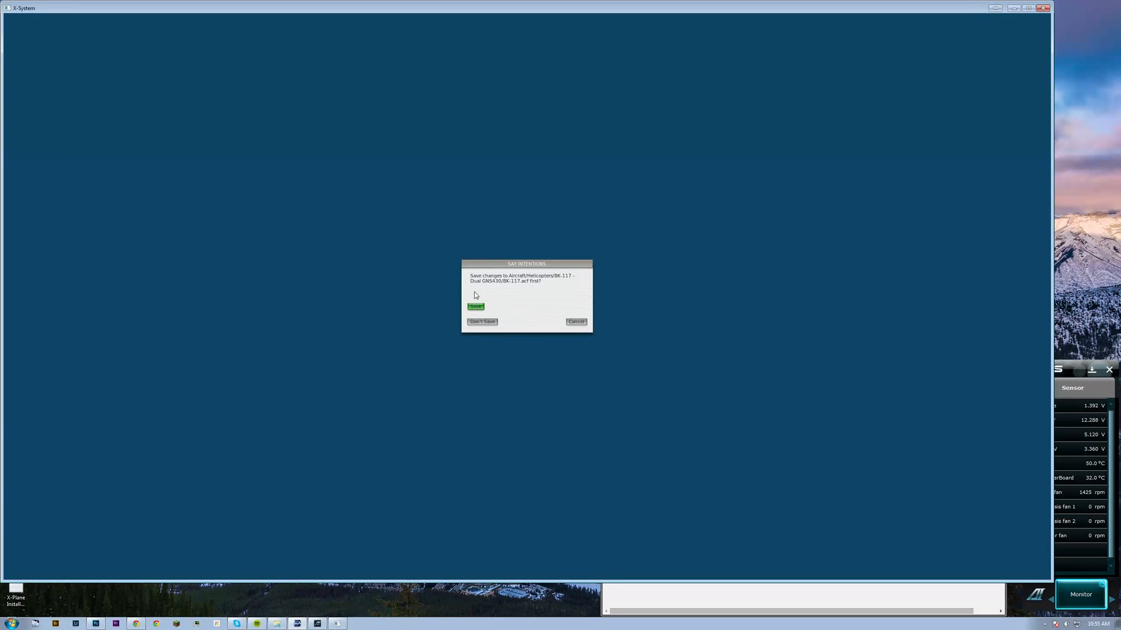
pyautogui.click(401, 218)
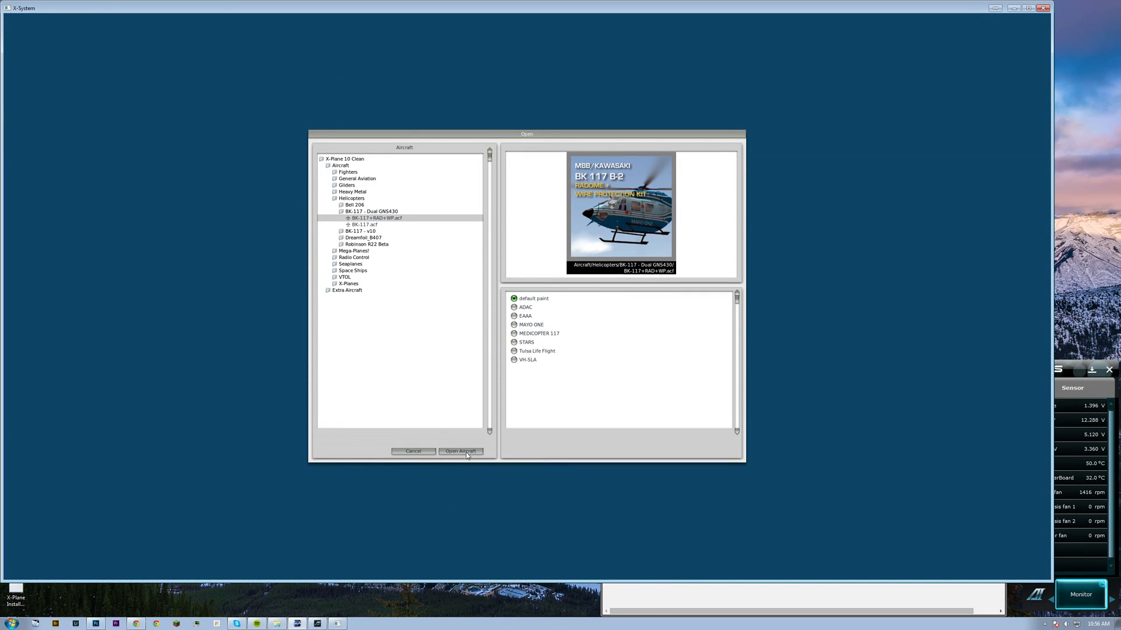
pyautogui.click(466, 452)
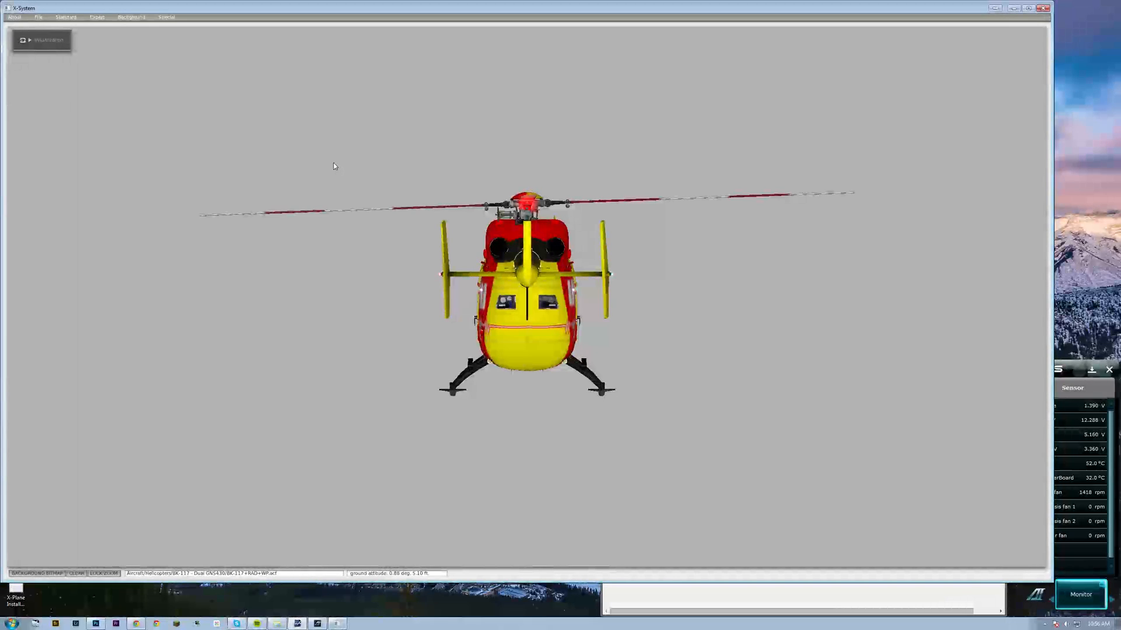
pyautogui.click(72, 15)
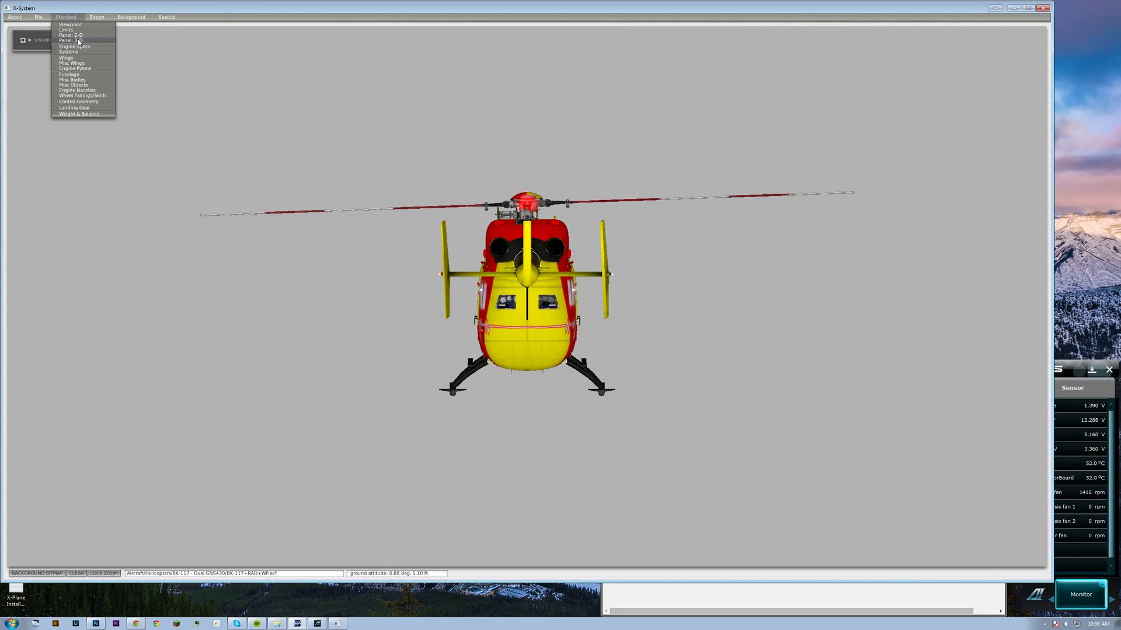
pyautogui.click(79, 44)
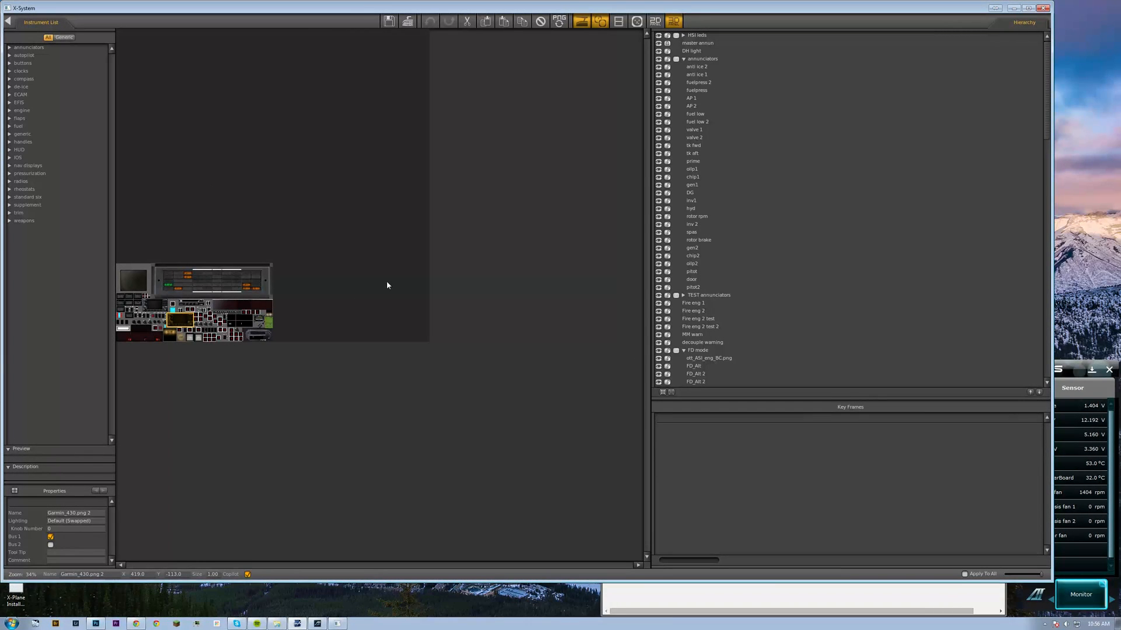
# Move both small Garmin 430 units out of the crowded panel area, to about X 1119, Y 532 and X 396, Y 571.
pyautogui.press('Delete')
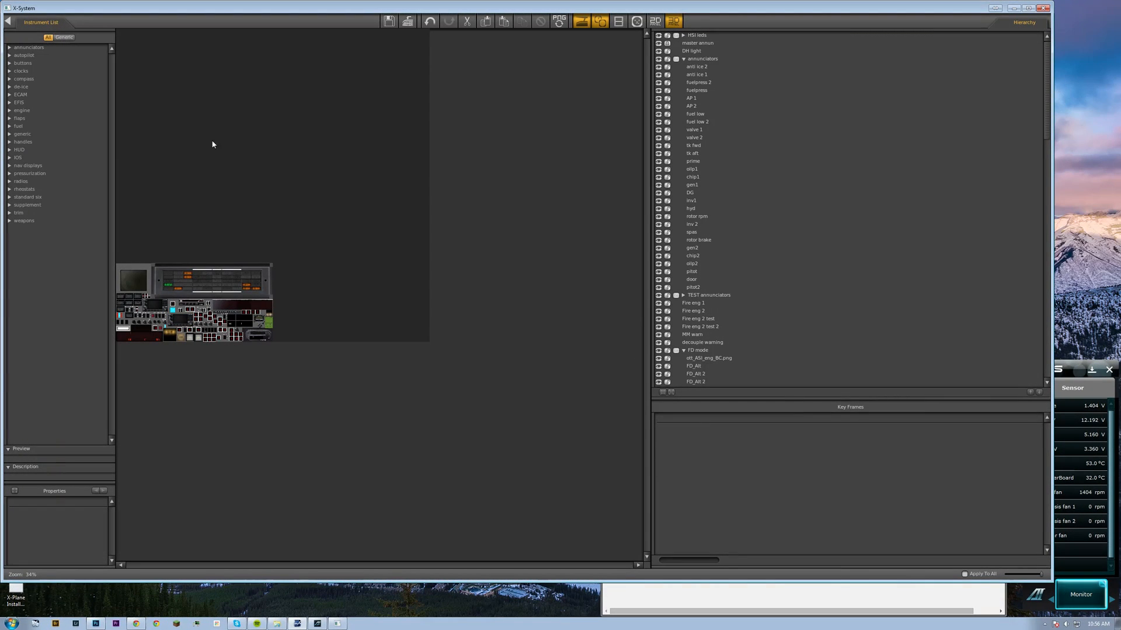
pyautogui.moveTo(155, 305)
pyautogui.mouseDown()
pyautogui.moveTo(173, 214)
pyautogui.moveTo(156, 305)
pyautogui.mouseUp()
pyautogui.click(155, 307)
pyautogui.scroll(5, 156, 308)
pyautogui.click(243, 502)
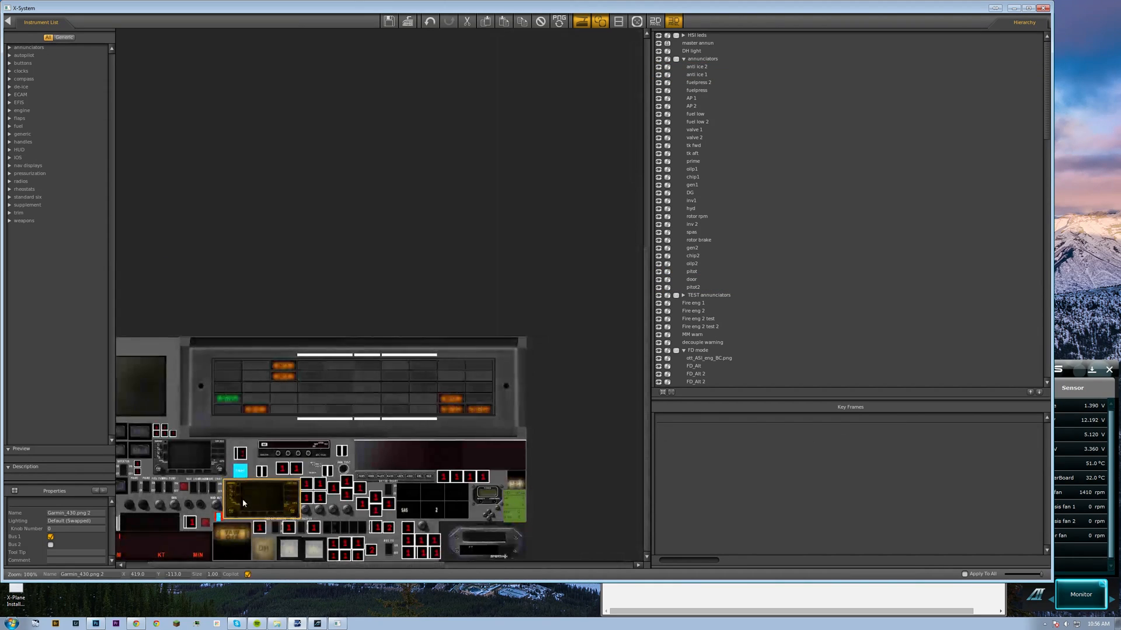
pyautogui.moveTo(258, 505); pyautogui.dragTo(565, 223)
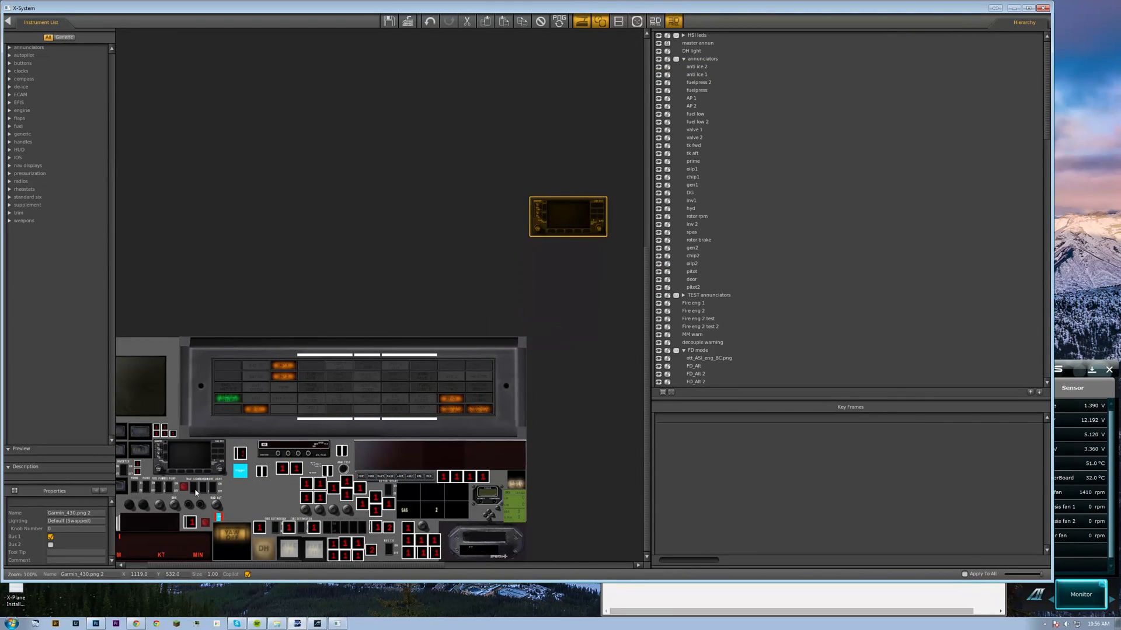
pyautogui.click(257, 501)
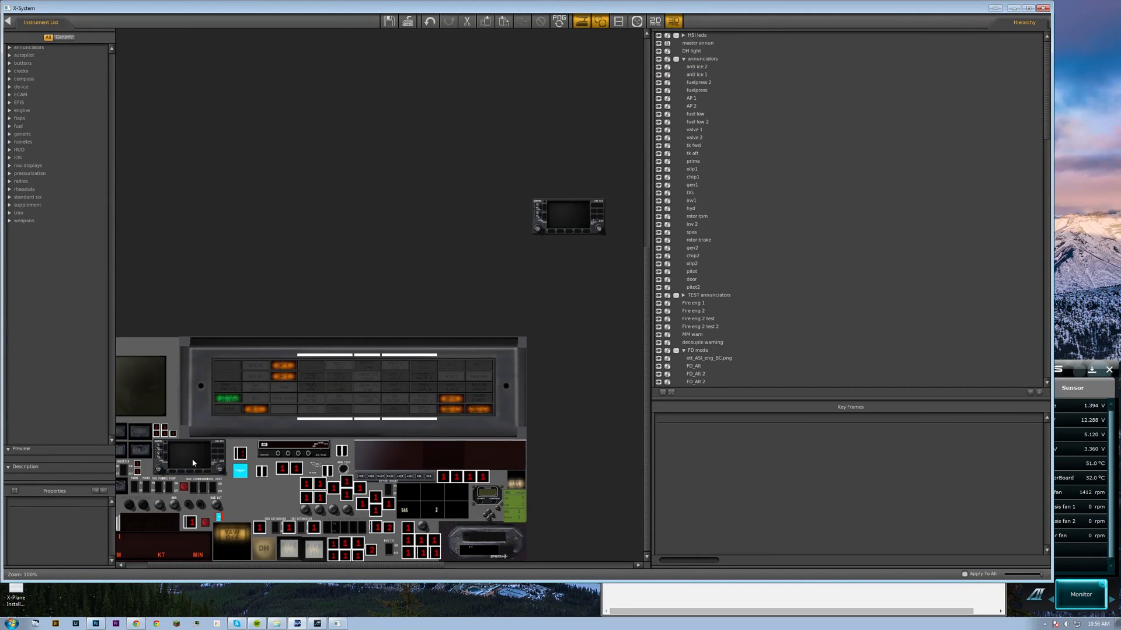
pyautogui.moveTo(181, 467); pyautogui.dragTo(243, 210)
pyautogui.click(548, 294)
pyautogui.scroll(-2, 495, 226)
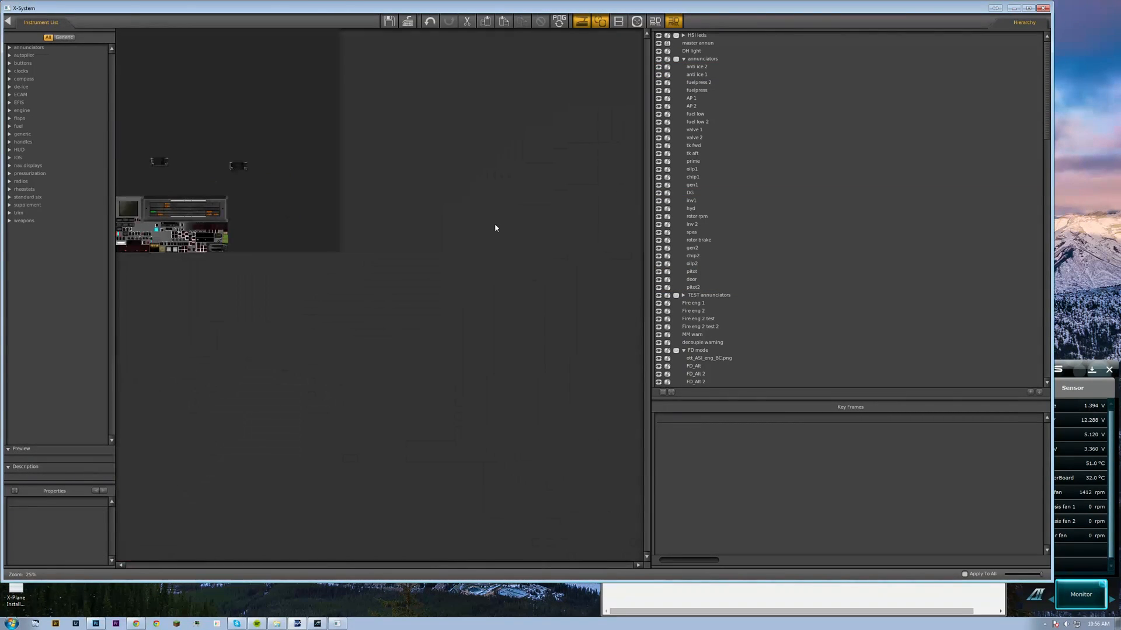
# Set both Garmin 430 units to size 4.
pyautogui.scroll(3, 250, 195)
pyautogui.scroll(-2, 246, 220)
pyautogui.click(175, 218)
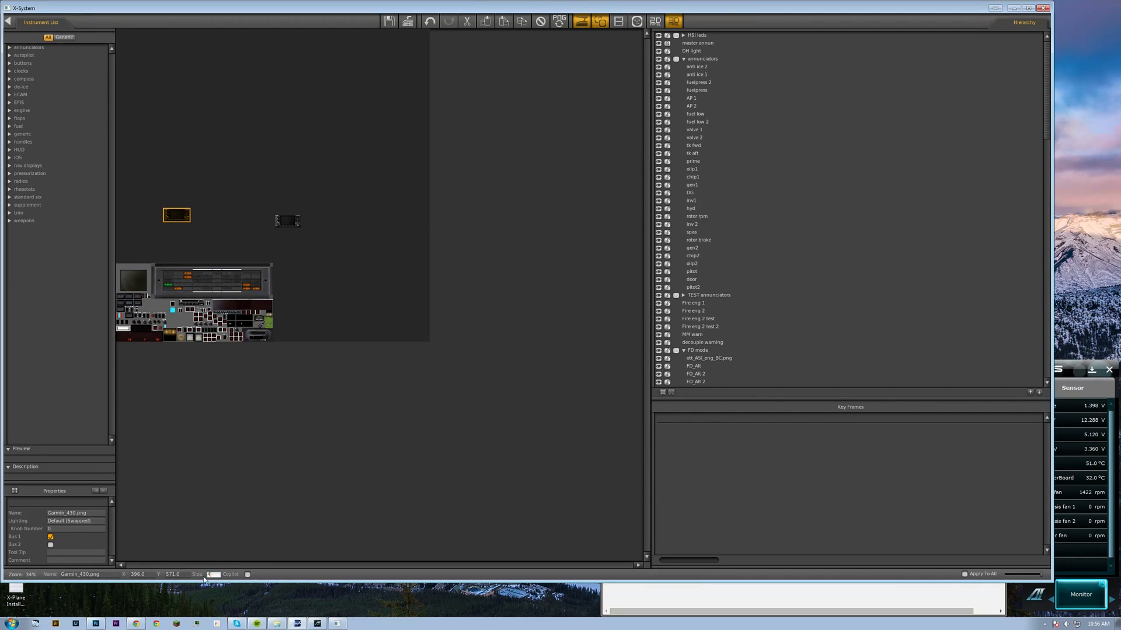
pyautogui.click(290, 225)
pyautogui.click(212, 575)
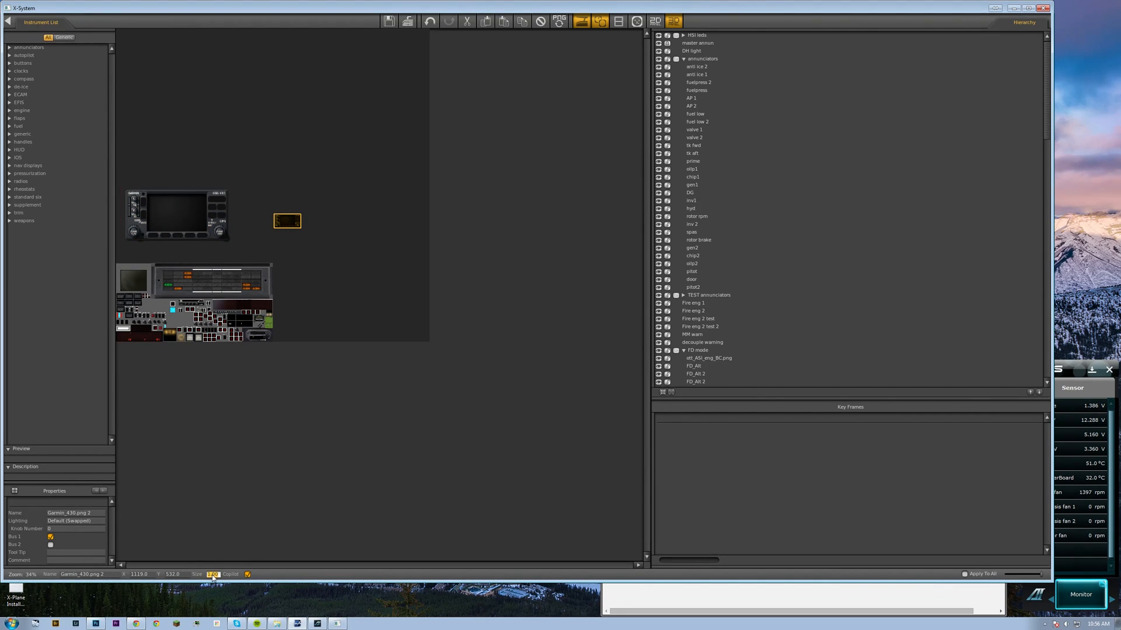
pyautogui.write('4')
pyautogui.press('Return')
# Move the copilot Garmin 430 to the empty lower-right area, about X 1530, Y 1, and the other above the annunciator panel, about X 496, Y 505.
pyautogui.moveTo(268, 218); pyautogui.dragTo(341, 299)
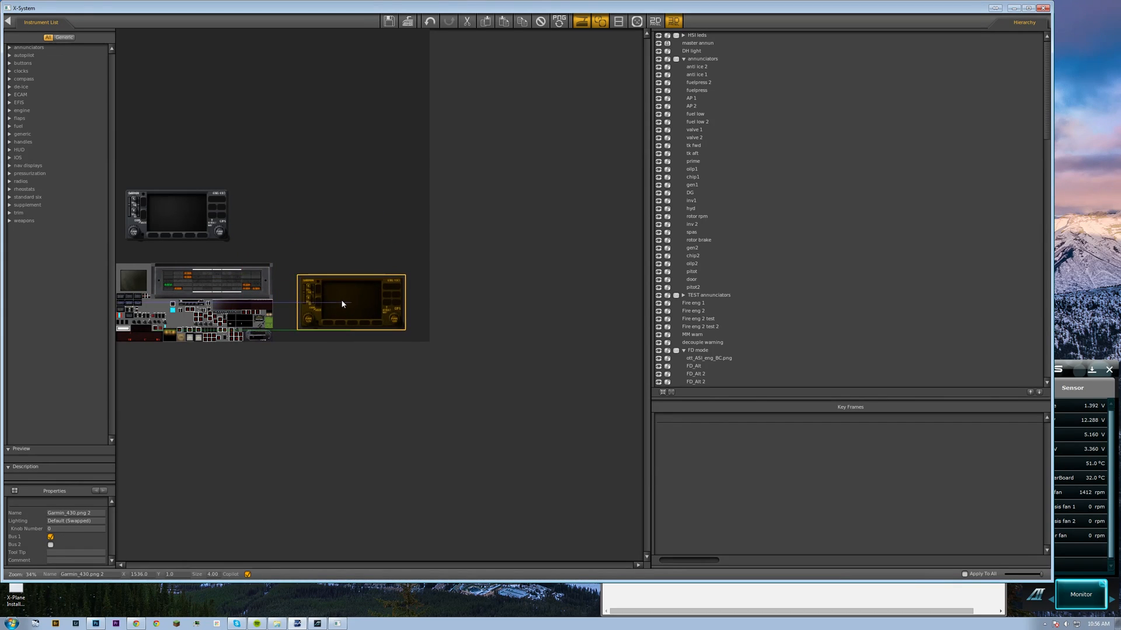
pyautogui.moveTo(179, 217); pyautogui.dragTo(194, 228)
pyautogui.click(421, 328)
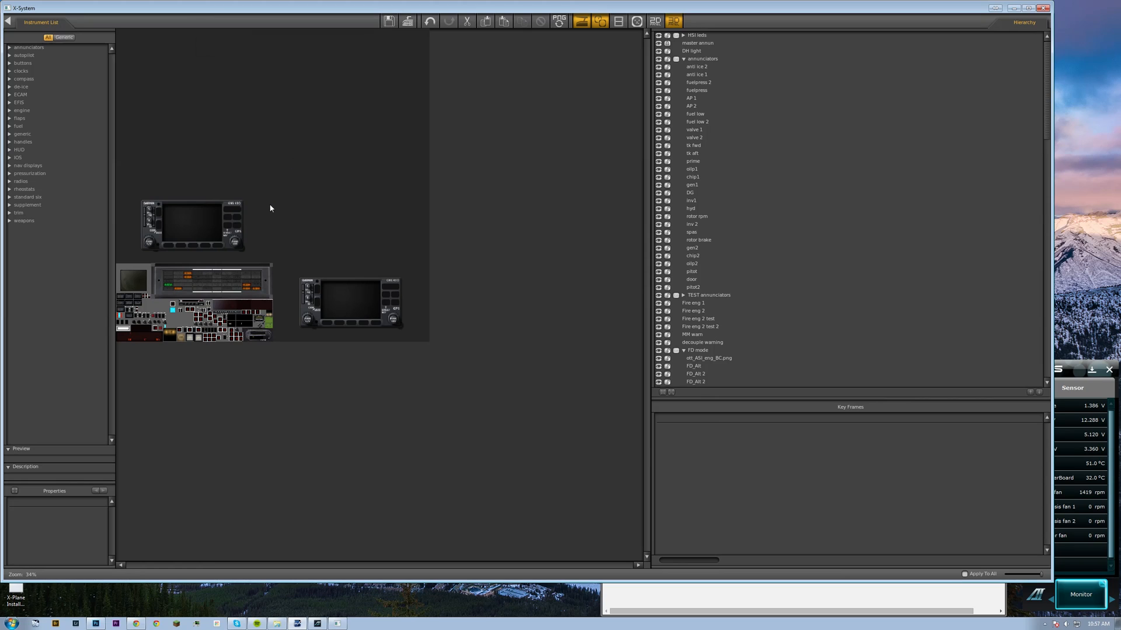
# Close the 3-D panel editor and save the BK-117+RAD+WP aircraft file.
pyautogui.click(7, 21)
pyautogui.click(38, 17)
pyautogui.click(50, 40)
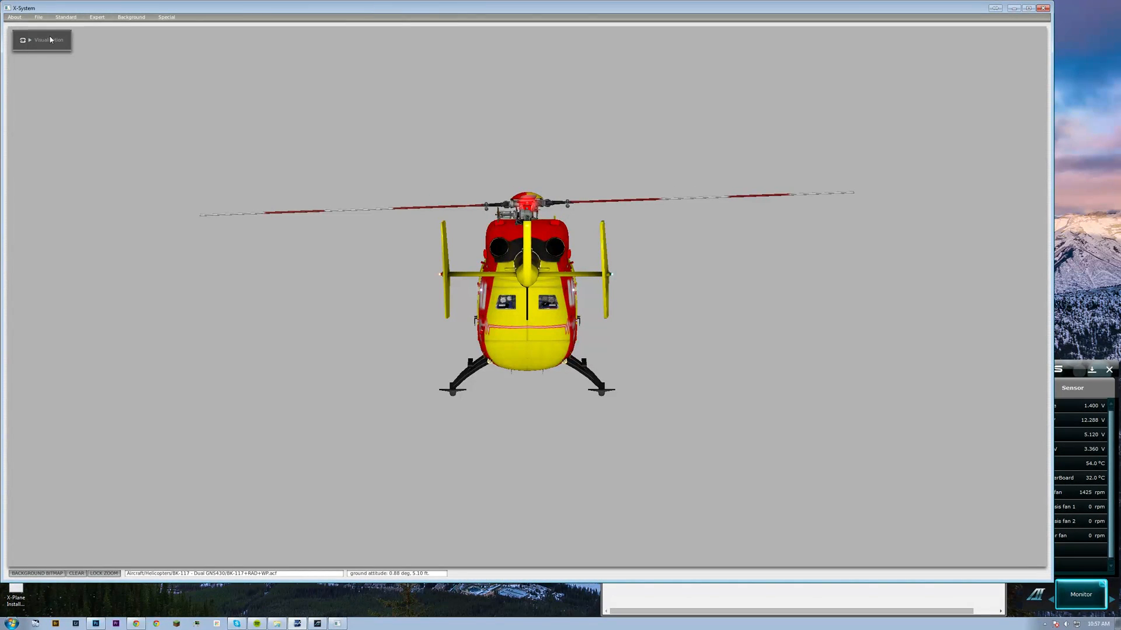
# Reopen the 3-D panel editor and save a screen capture of the upper Garmin 430's X, Y and size values.
pyautogui.click(40, 19)
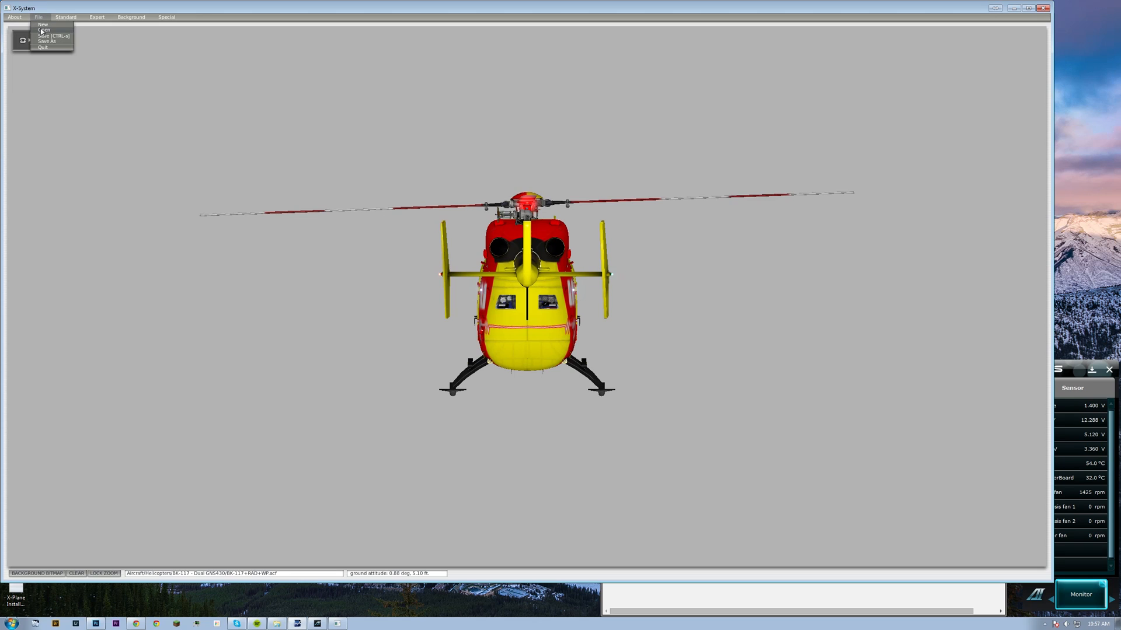
pyautogui.click(69, 19)
pyautogui.click(68, 18)
pyautogui.click(77, 42)
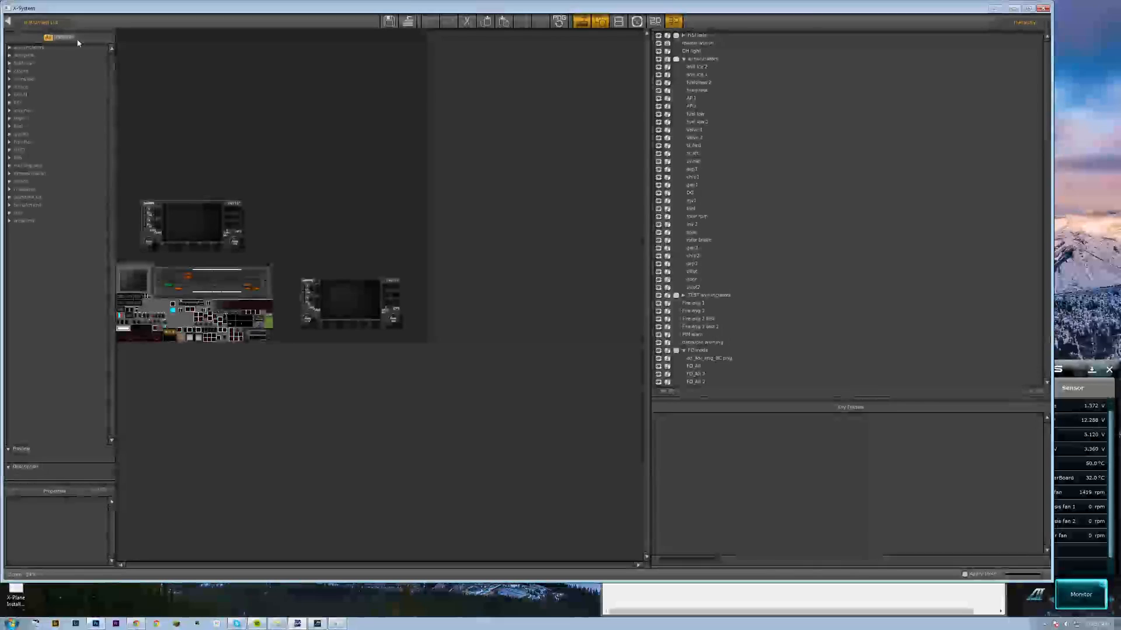
pyautogui.click(144, 575)
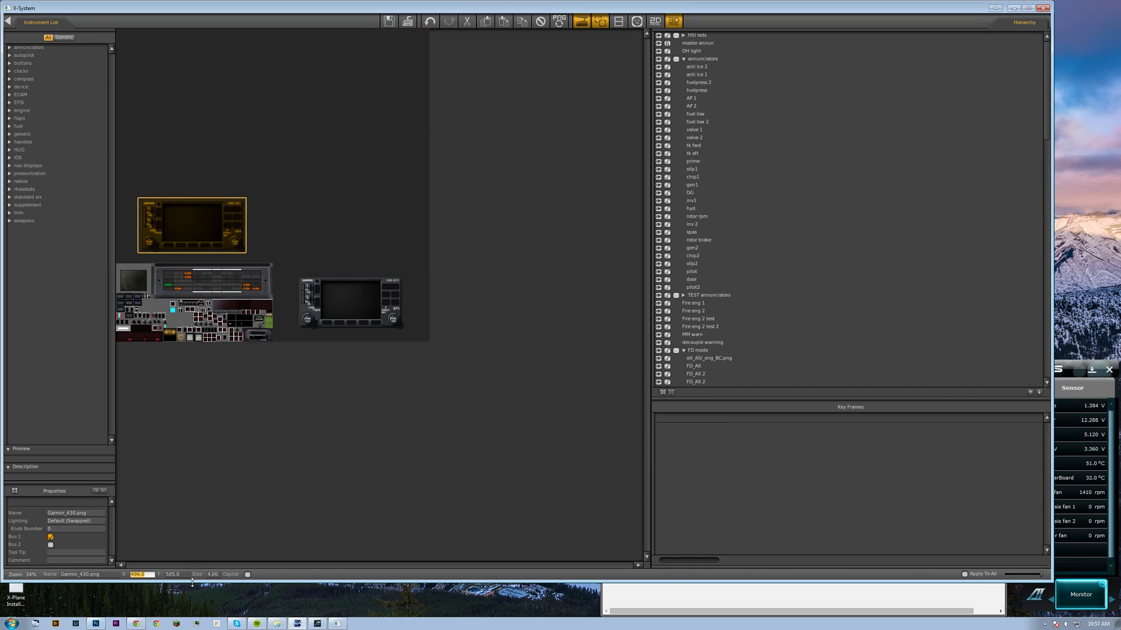
pyautogui.press('Print')
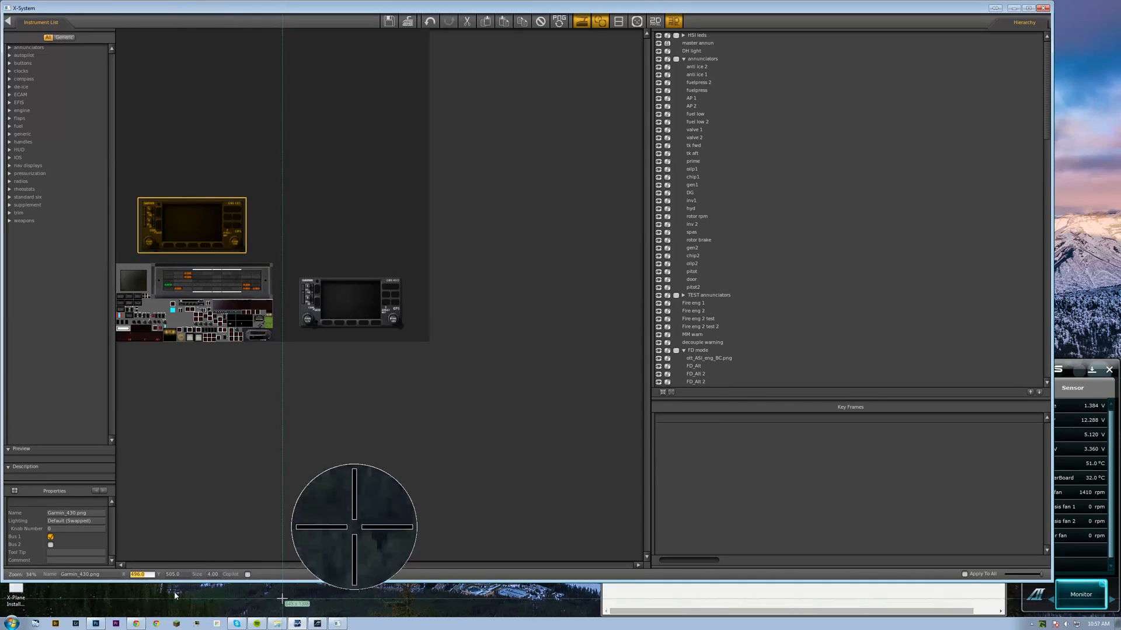
pyautogui.moveTo(282, 598); pyautogui.dragTo(114, 552)
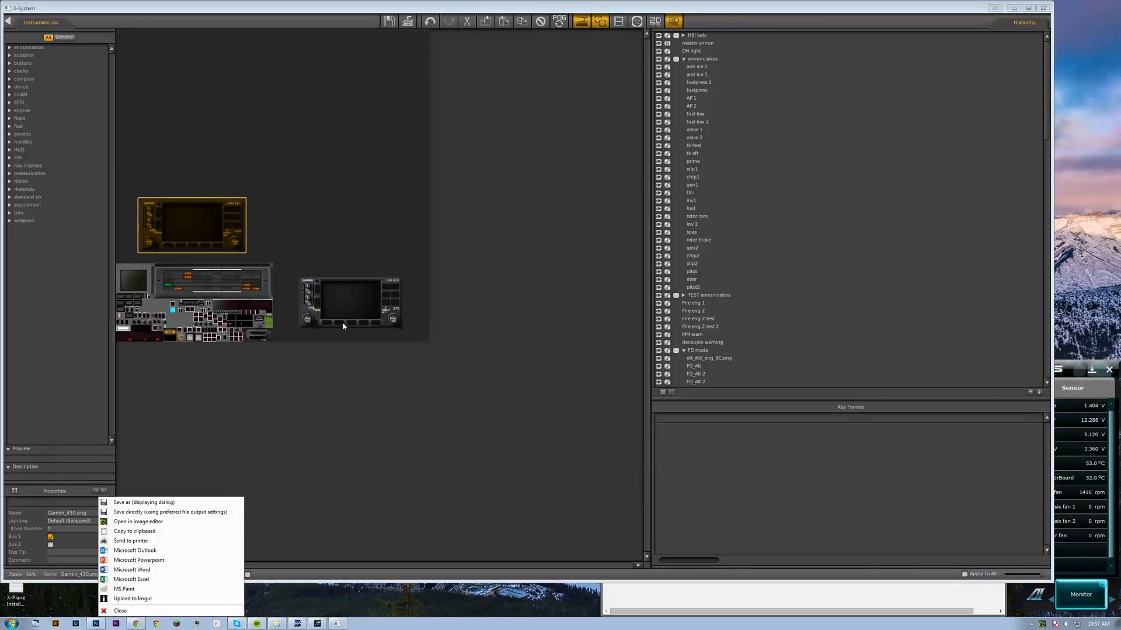
pyautogui.click(156, 512)
# Save a screen capture of the lower-right Garmin 430's X, Y and size values.
pyautogui.click(360, 306)
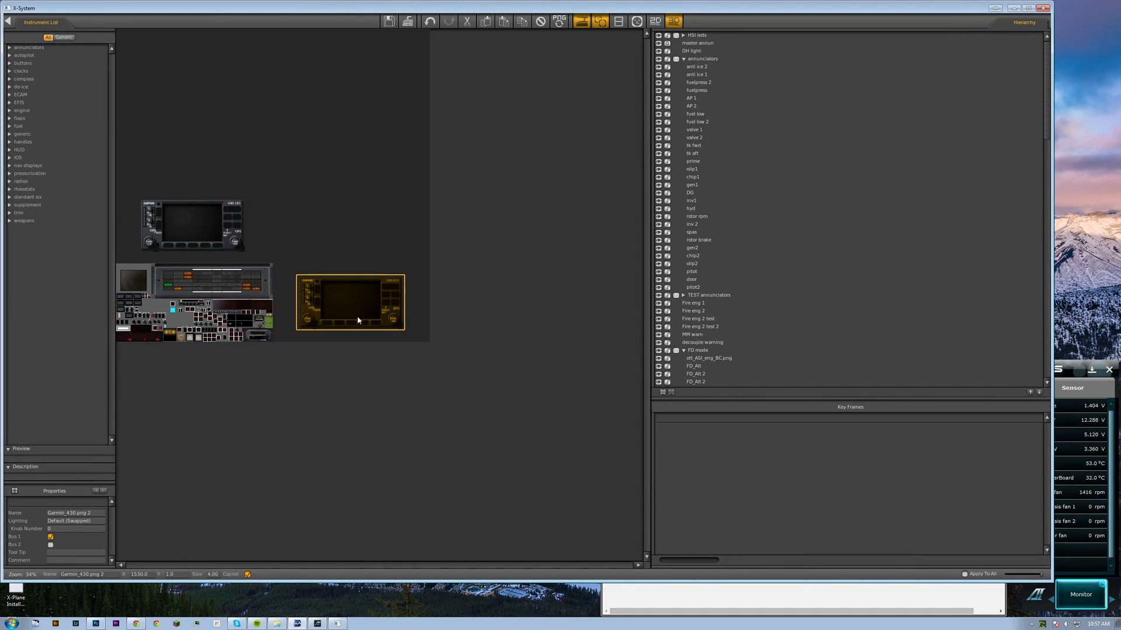
pyautogui.press('Print')
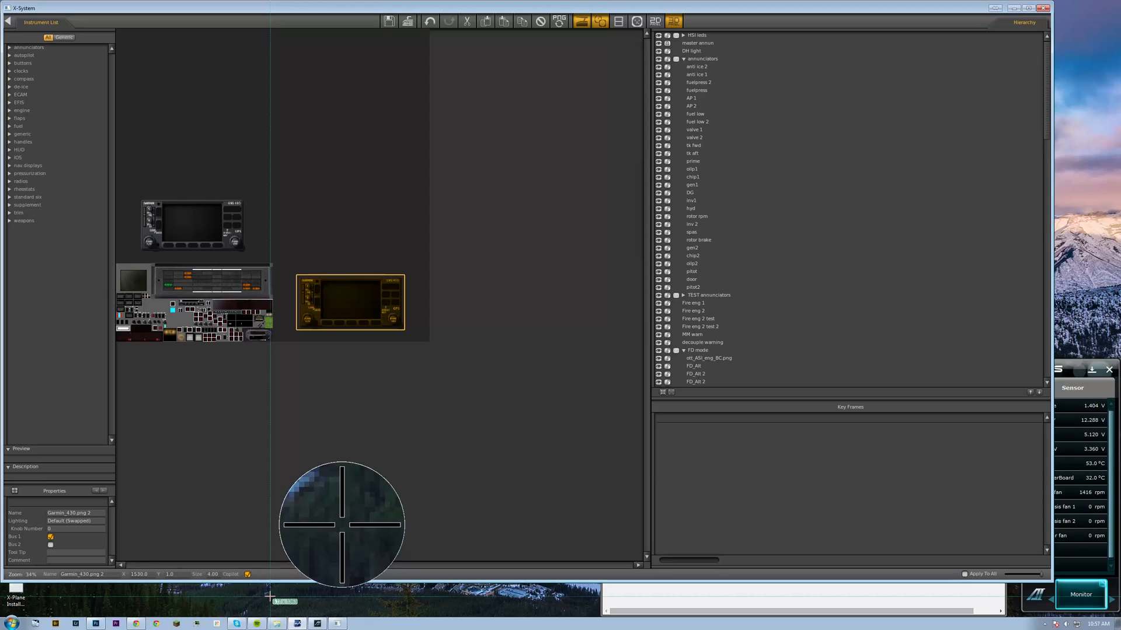
pyautogui.moveTo(270, 595); pyautogui.dragTo(118, 541)
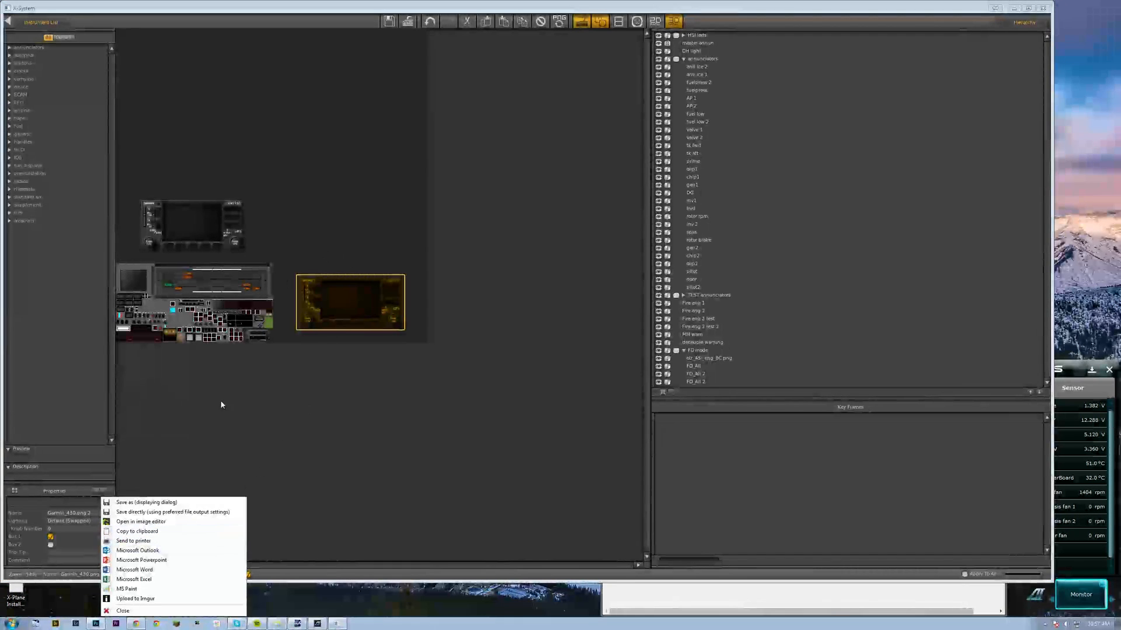
pyautogui.click(192, 515)
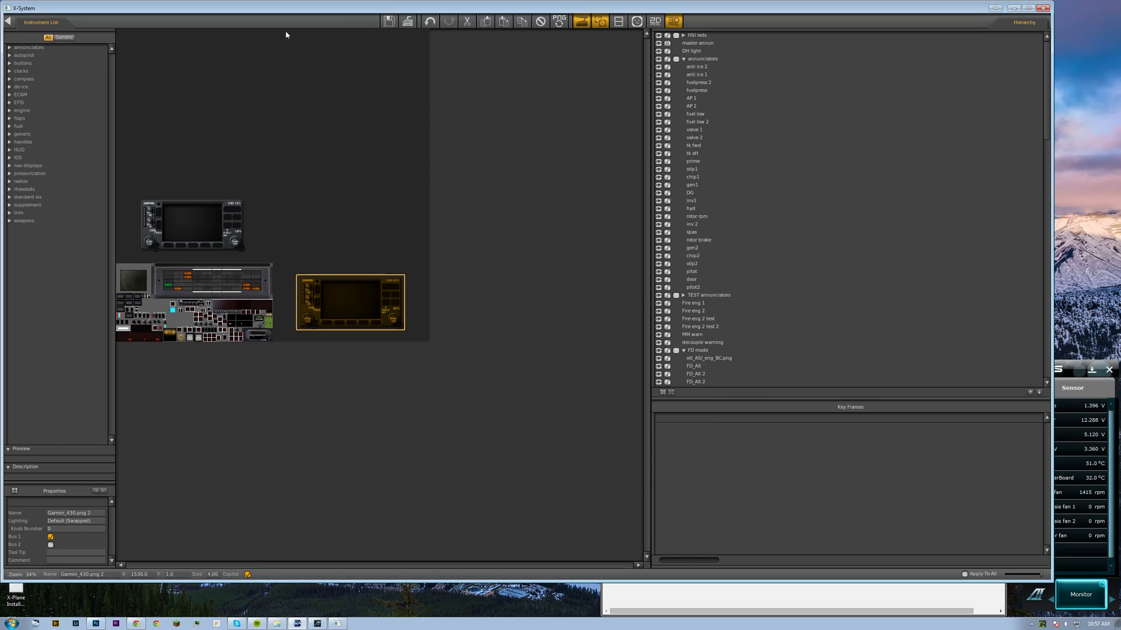
# Switch back to BK-117.acf, saving the current aircraft's changes, and bring up its 3-D panel editor.
pyautogui.click(8, 21)
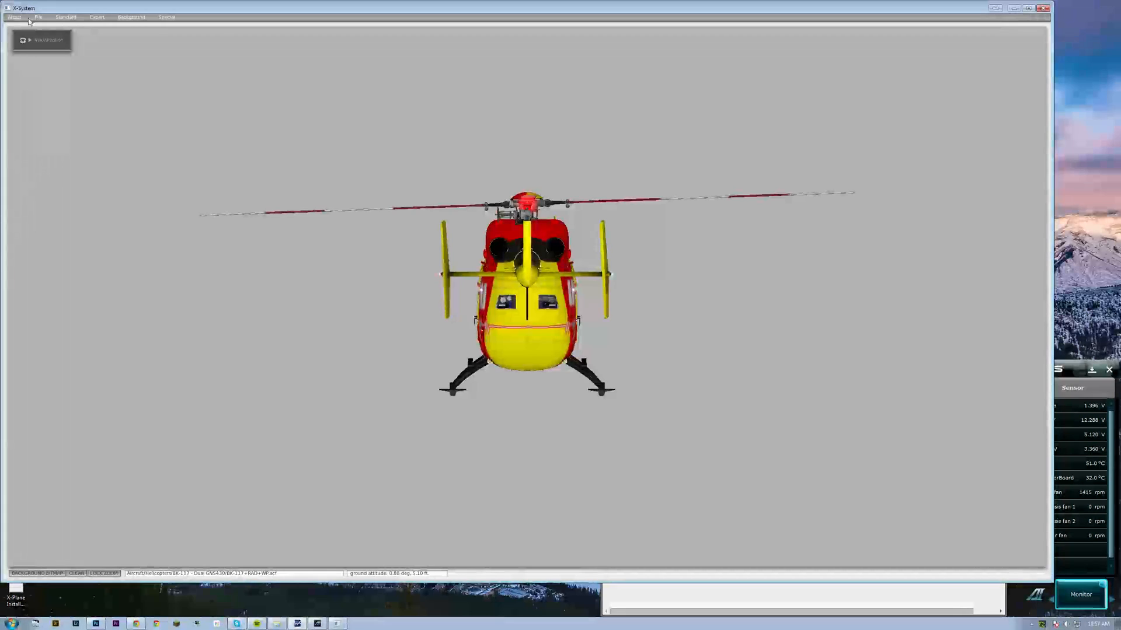
pyautogui.click(36, 18)
pyautogui.click(45, 35)
pyautogui.click(476, 308)
pyautogui.click(375, 226)
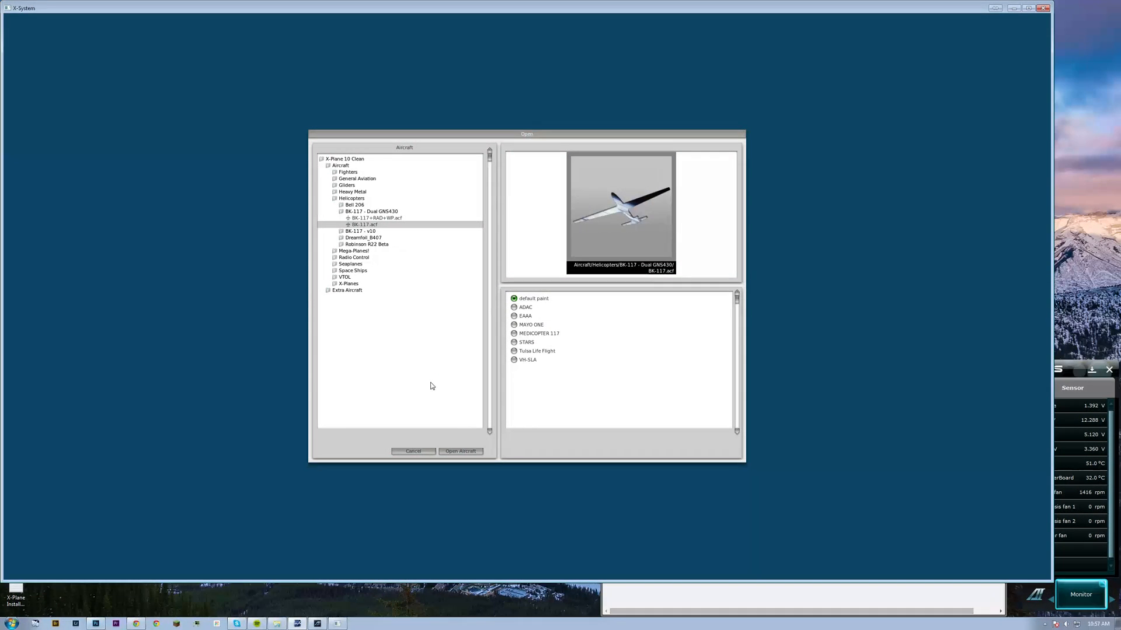
pyautogui.click(461, 452)
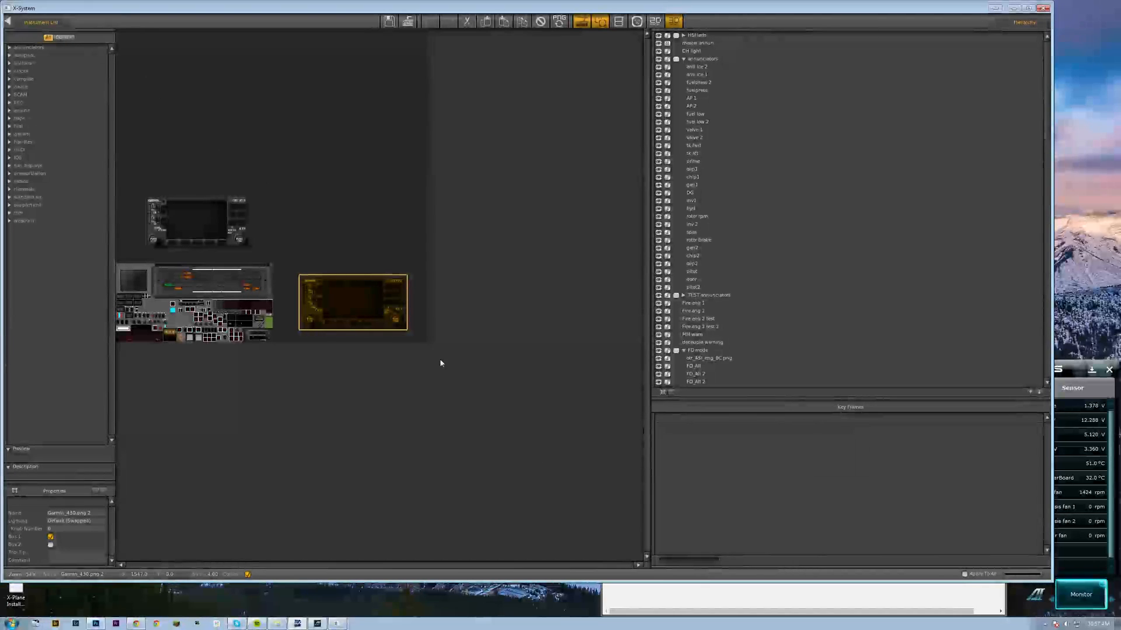
# Show the first saved capture beside the editor and set the upper Garmin 430's position to X 496, Y 505.
pyautogui.click(197, 220)
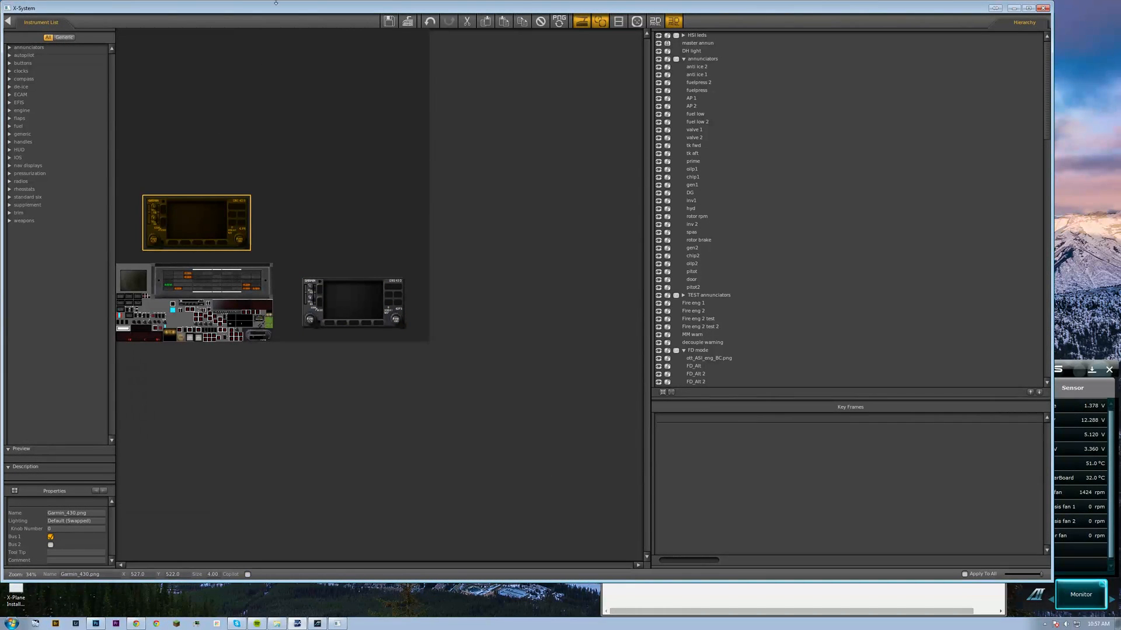
pyautogui.moveTo(275, 3); pyautogui.dragTo(438, 3)
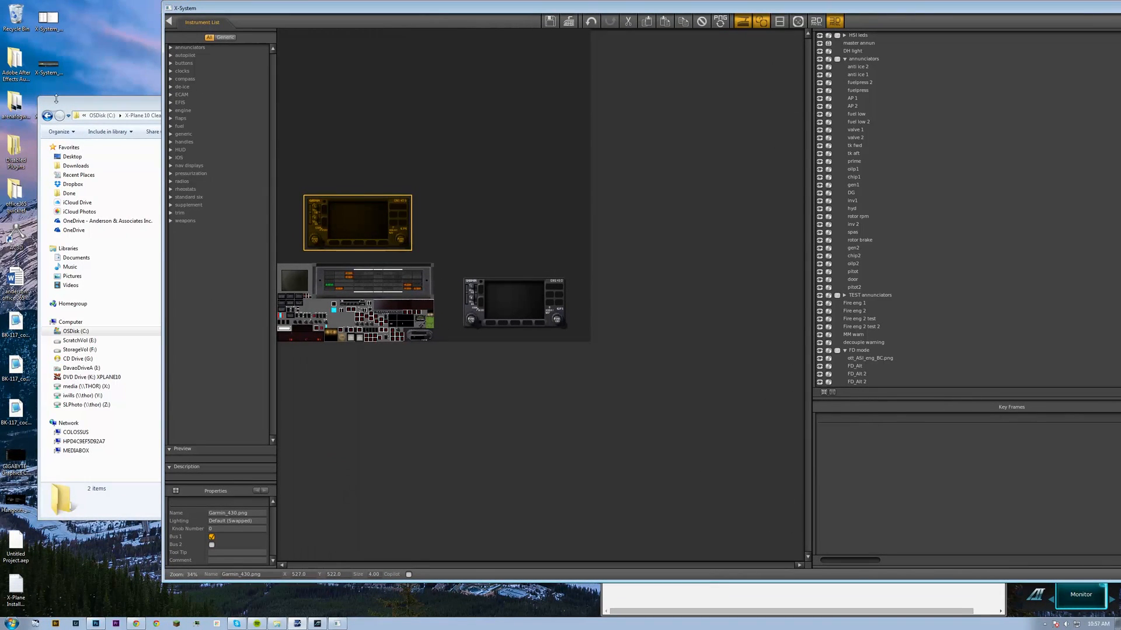
pyautogui.moveTo(57, 103); pyautogui.dragTo(92, 107)
pyautogui.doubleClick(48, 65)
pyautogui.moveTo(546, 11); pyautogui.dragTo(734, 22)
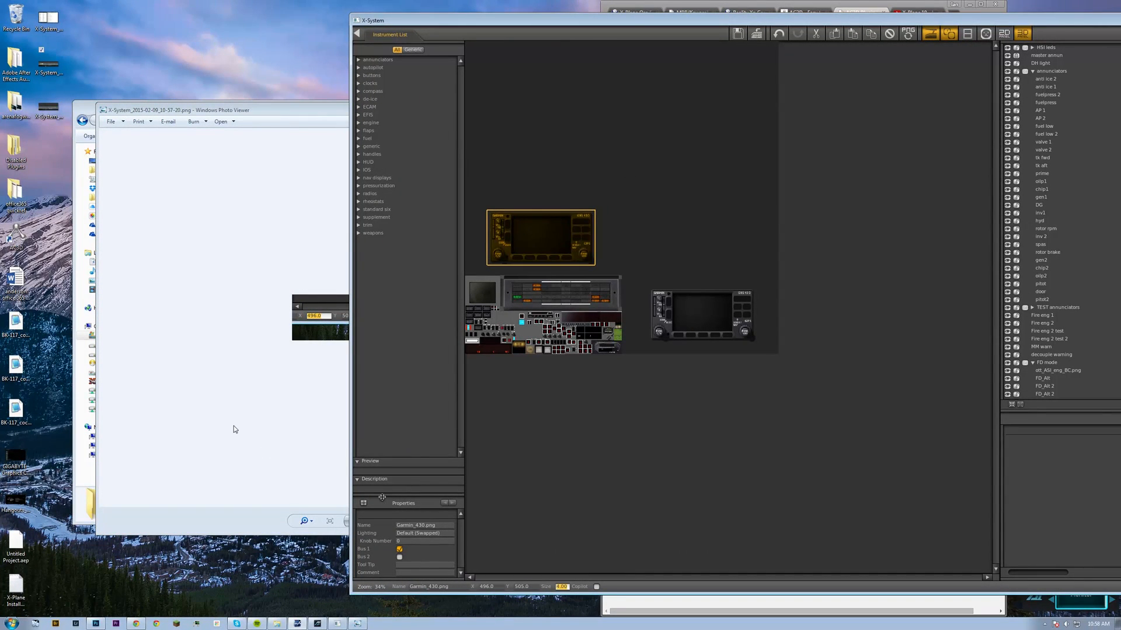
pyautogui.click(233, 426)
# Show the second saved capture beside the editor and set the lower-right Garmin 430's position to X 1530, Y 1.
pyautogui.click(645, 111)
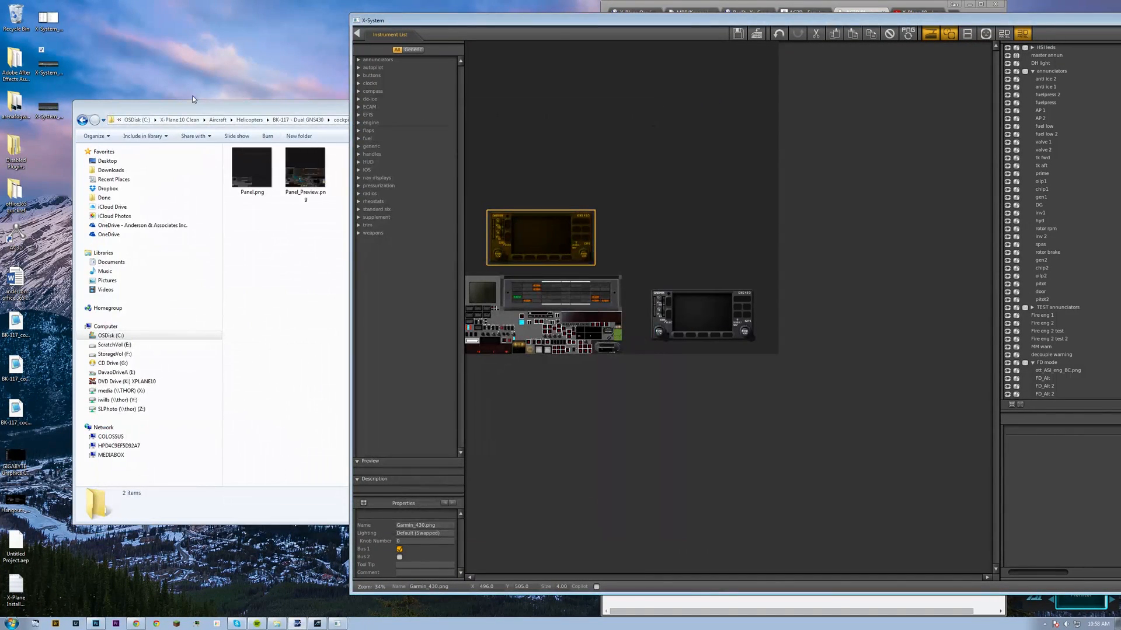
pyautogui.doubleClick(48, 107)
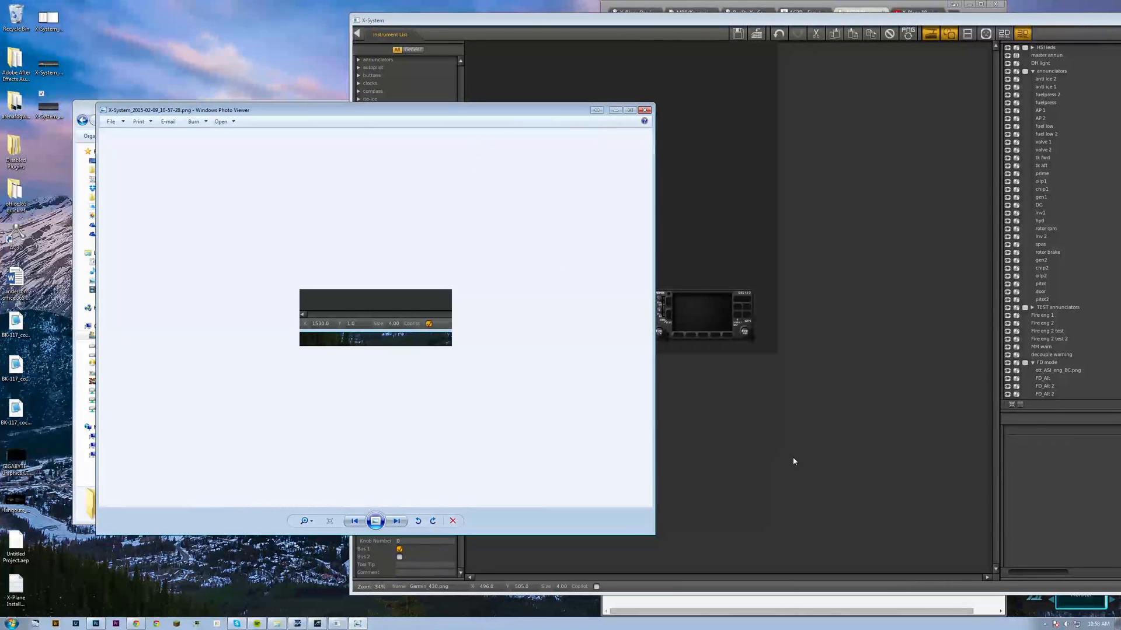
pyautogui.click(814, 458)
pyautogui.click(315, 205)
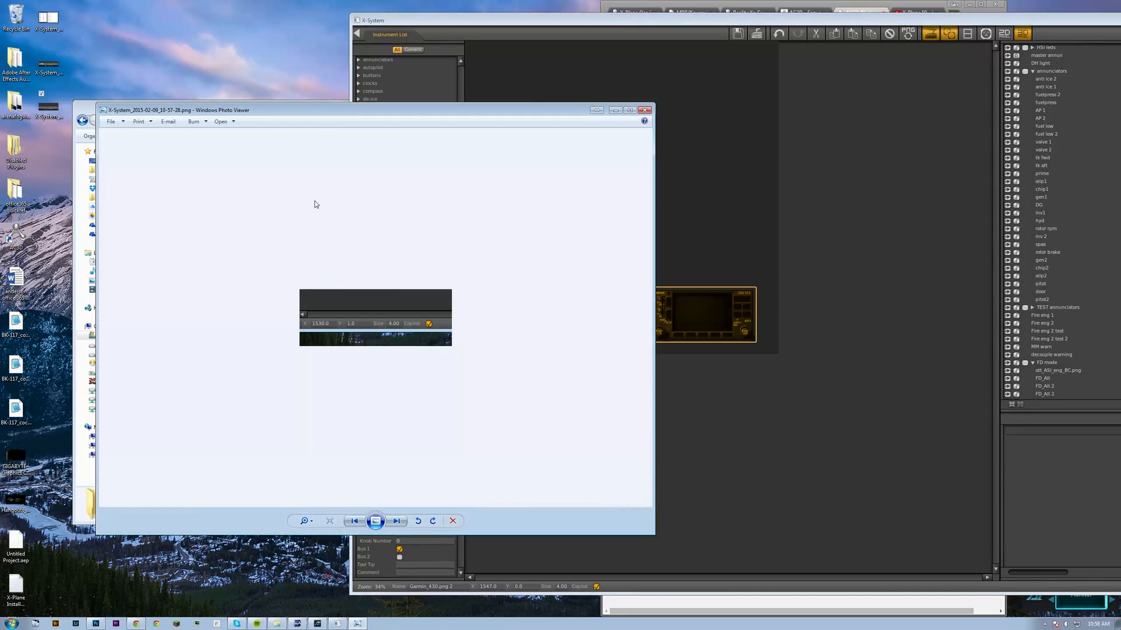
pyautogui.click(677, 350)
pyautogui.doubleClick(488, 587)
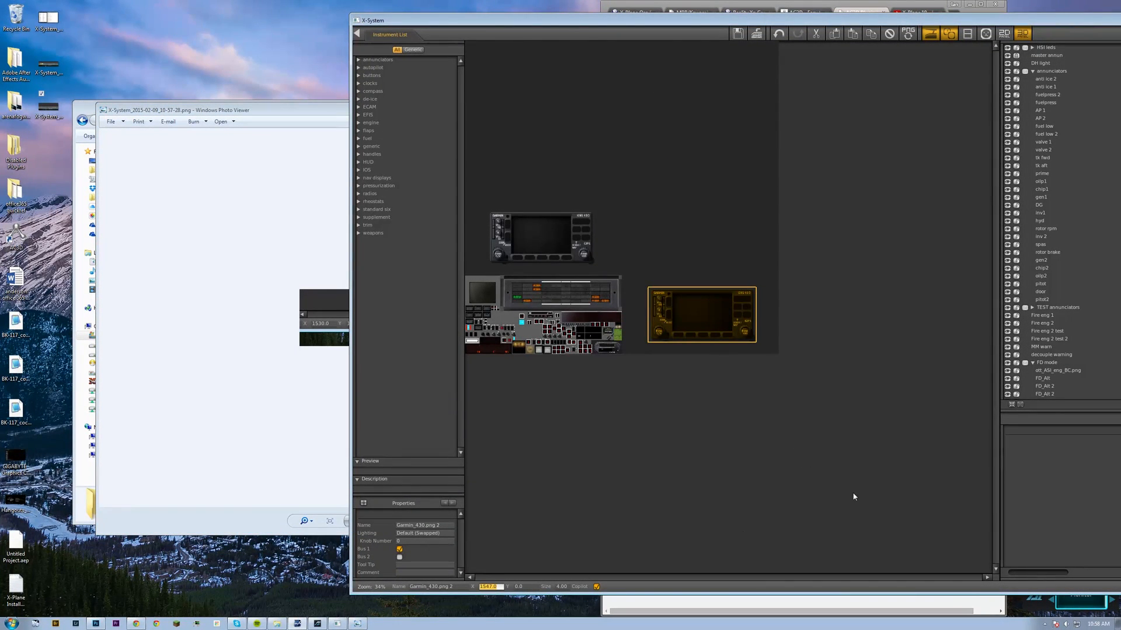
pyautogui.press('Tab')
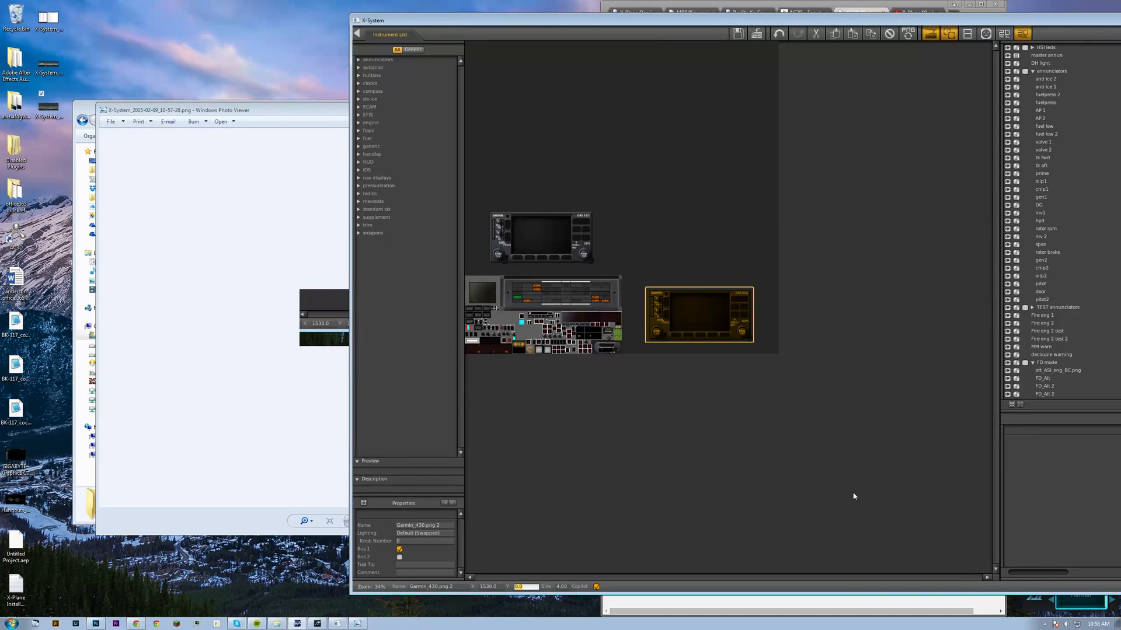
pyautogui.write('1')
pyautogui.press('Return')
pyautogui.click(133, 140)
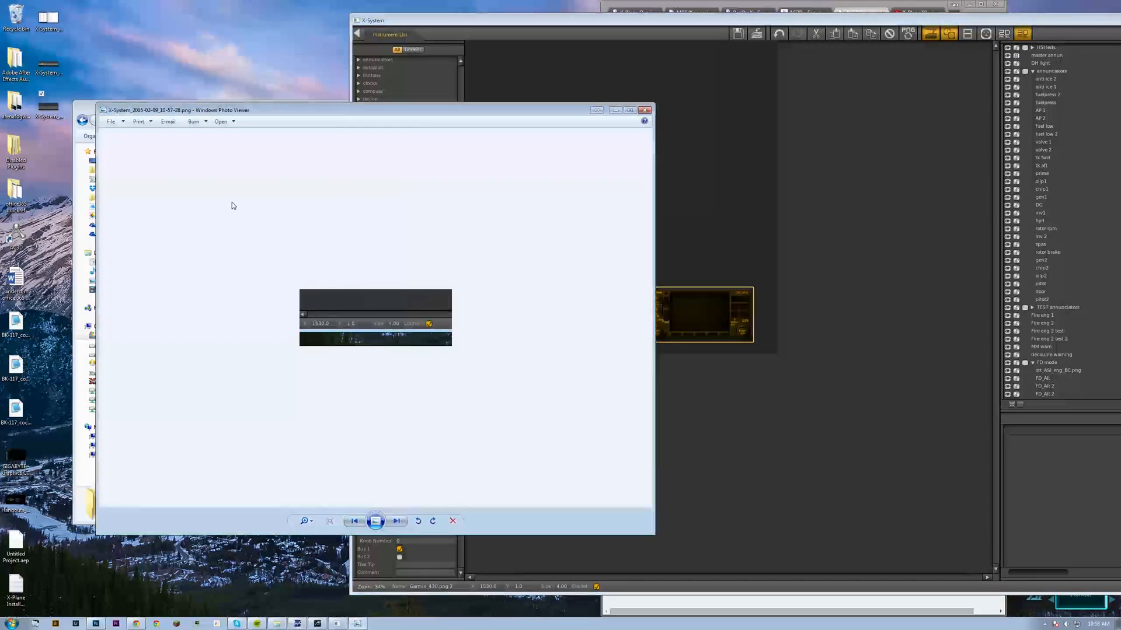
pyautogui.click(644, 113)
# Leave the 3-D panel editor, save BK-117.acf and minimise the aircraft editor.
pyautogui.moveTo(672, 23); pyautogui.dragTo(389, 21)
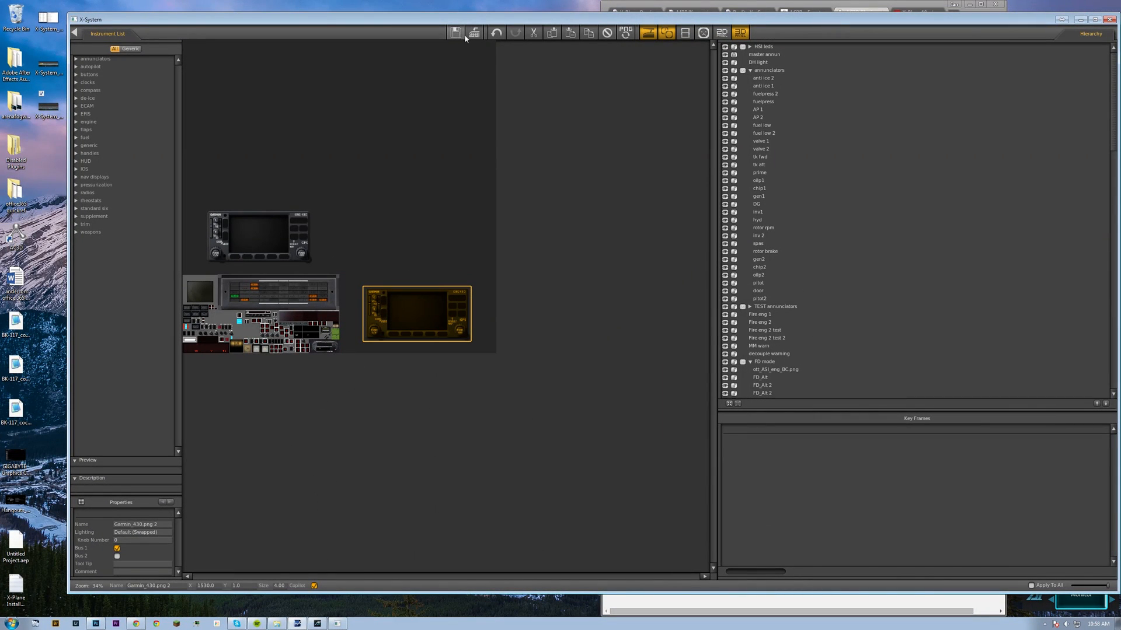
pyautogui.click(74, 33)
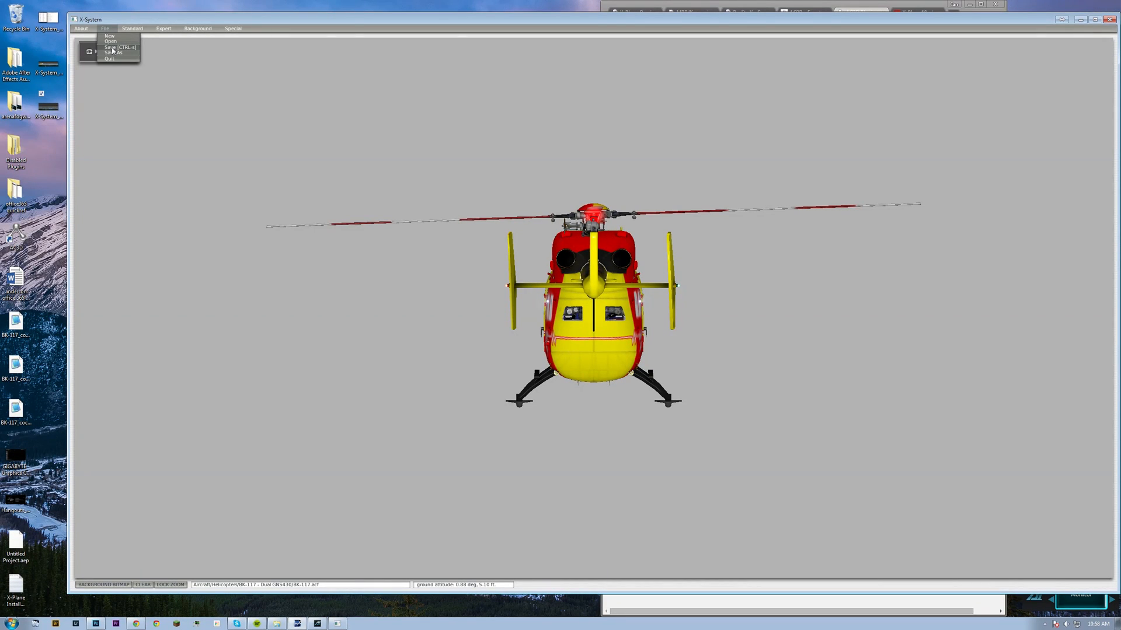
pyautogui.click(1080, 19)
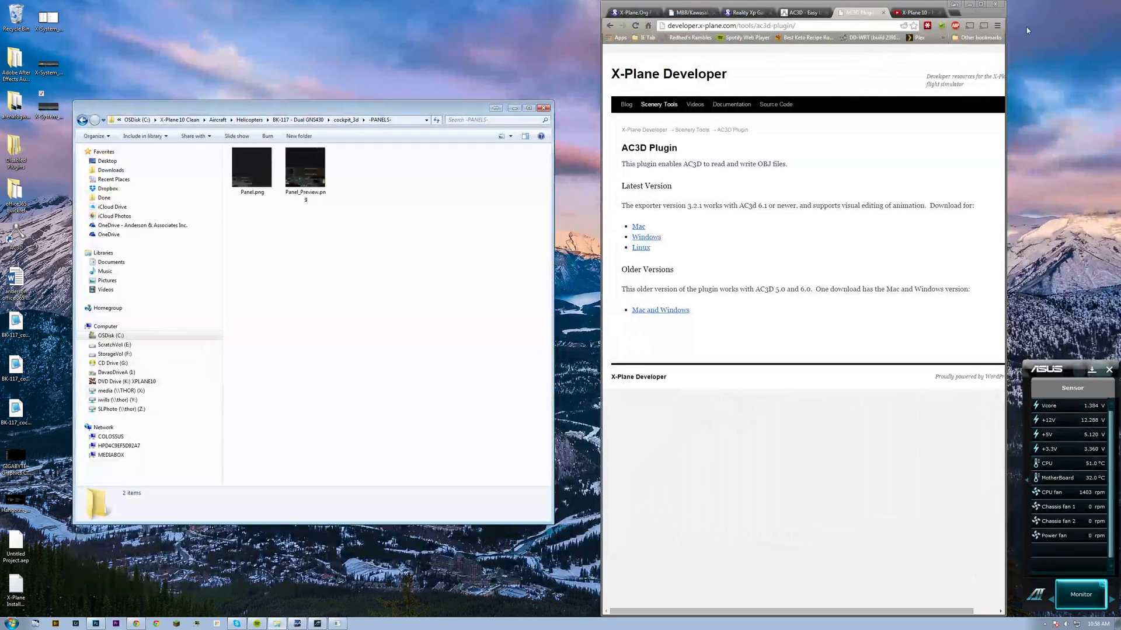
# Switch to the X-Plane simulator, load BK-117.acf from the BK-117 - Dual GNS430 folder and look over the GPS units in the cockpit.
pyautogui.click(316, 624)
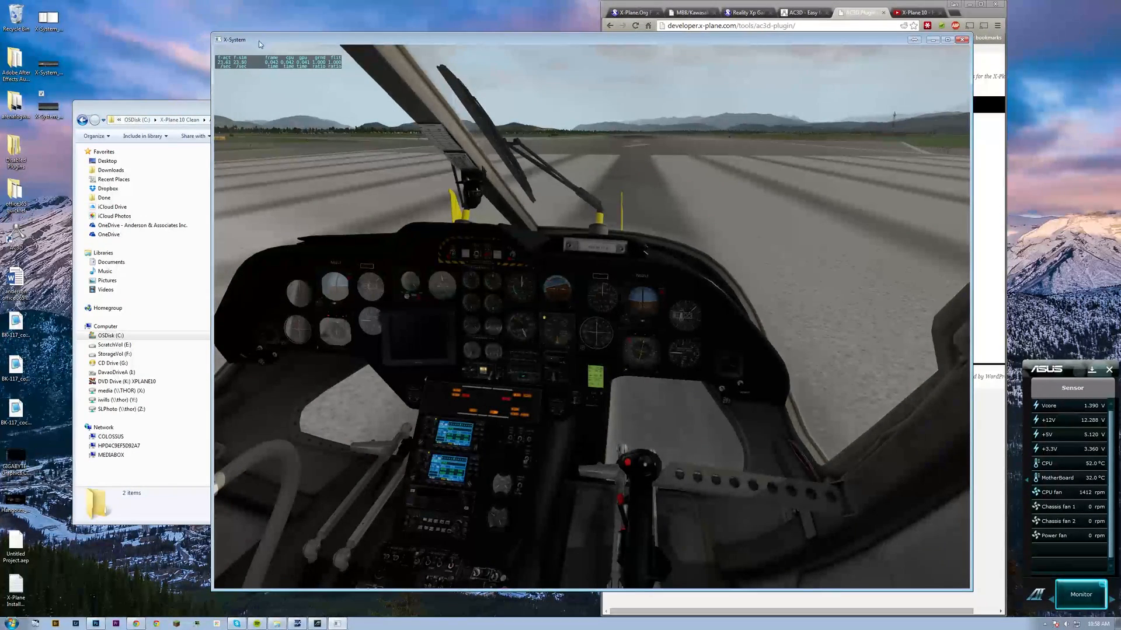
pyautogui.click(274, 51)
pyautogui.click(292, 62)
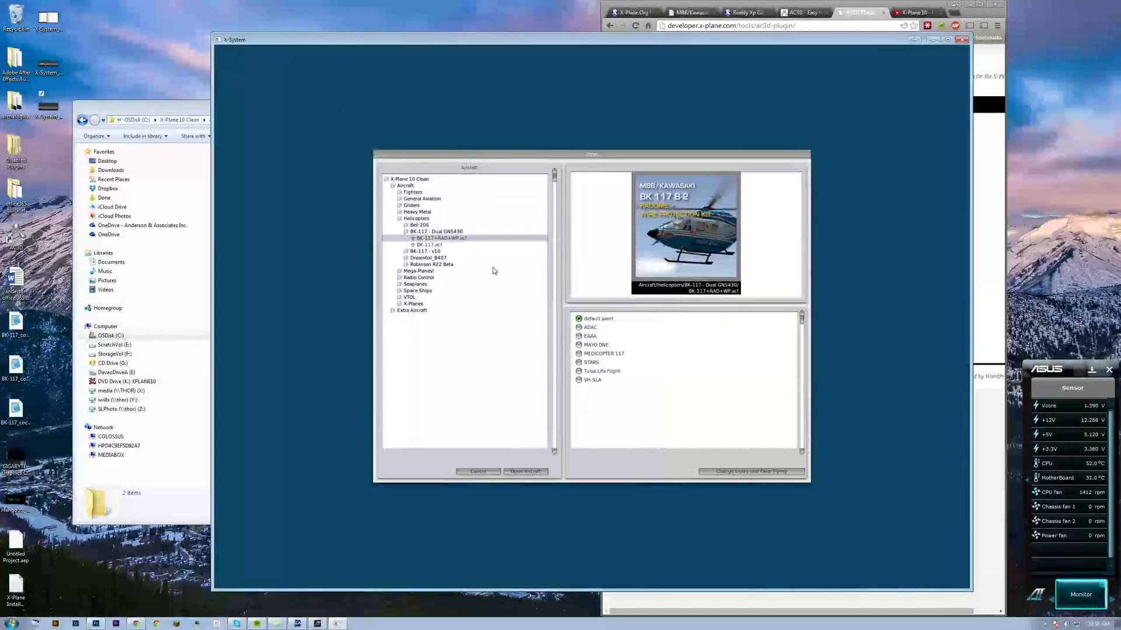
pyautogui.click(425, 245)
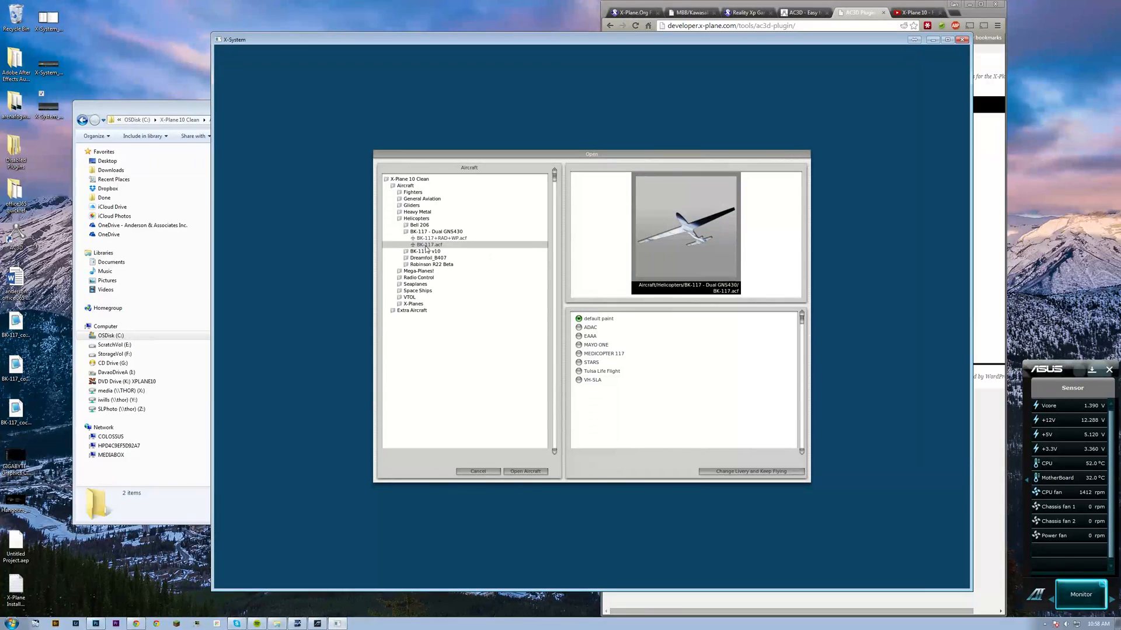
pyautogui.click(527, 471)
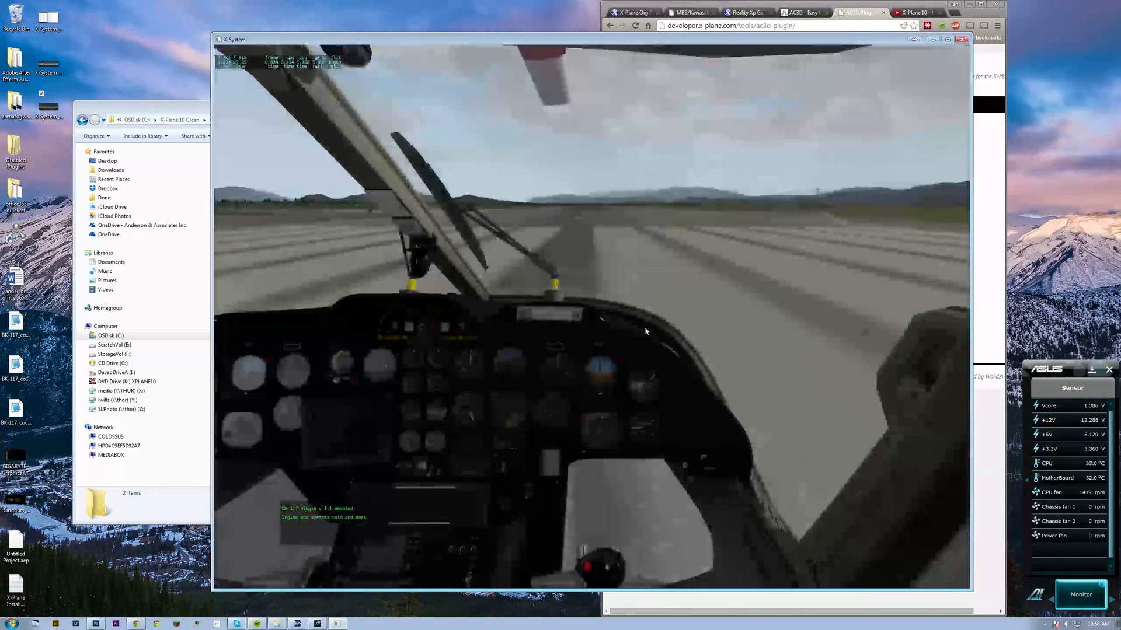
pyautogui.moveTo(692, 303); pyautogui.dragTo(526, 226, button='right')
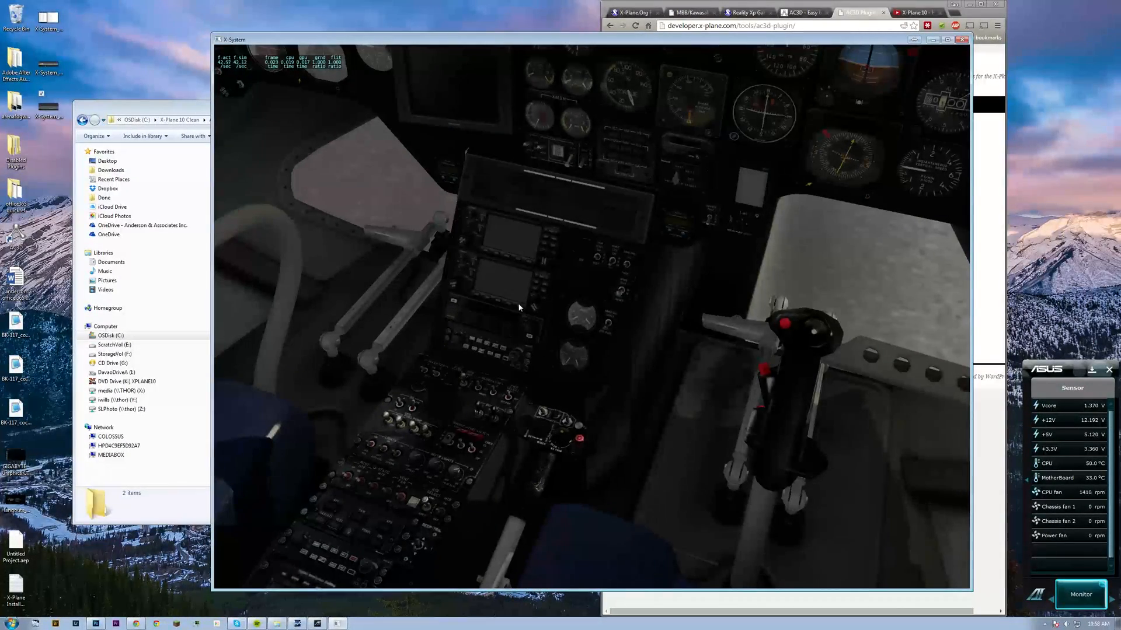
pyautogui.click(509, 395)
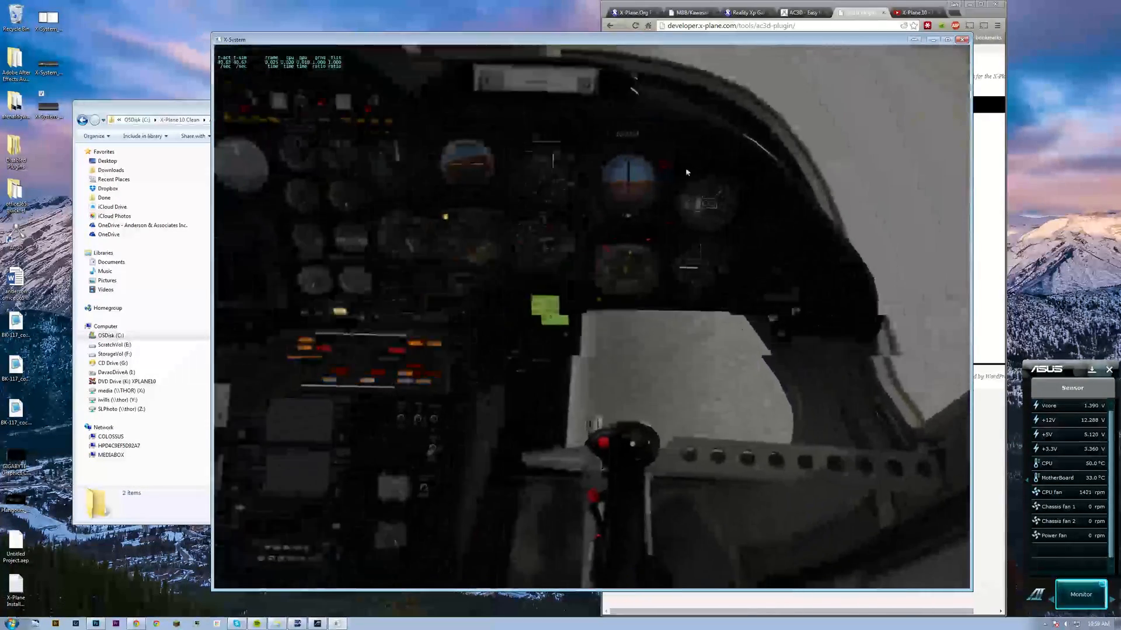
# View the existing Panel_Preview.png in the -PANELS- folder and close it again.
pyautogui.moveTo(193, 109); pyautogui.dragTo(157, 108)
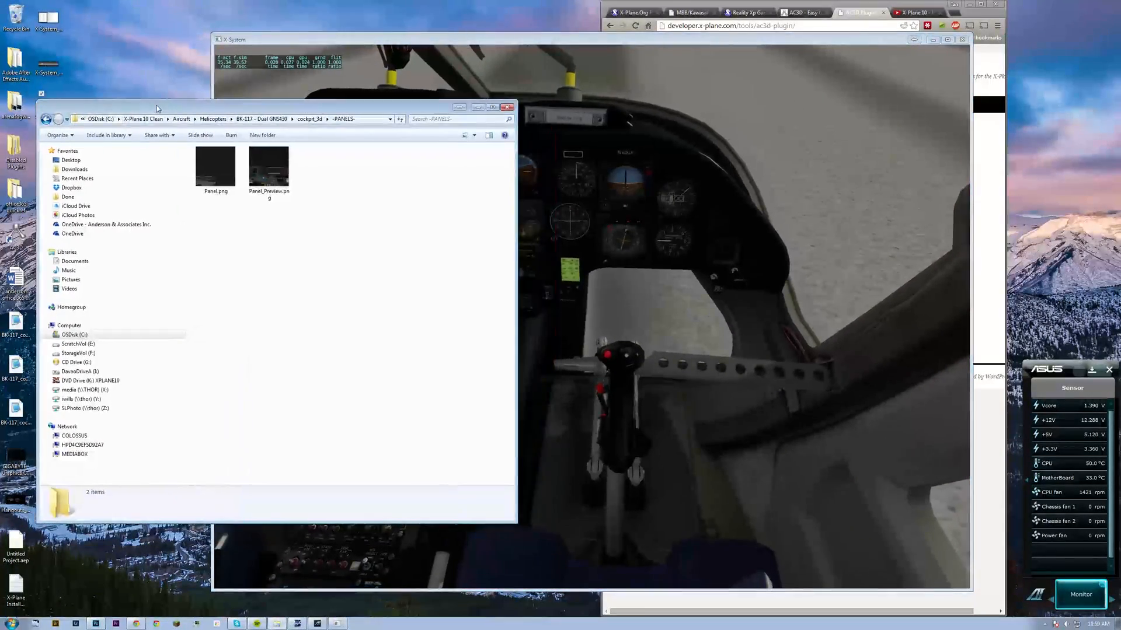
pyautogui.doubleClick(273, 171)
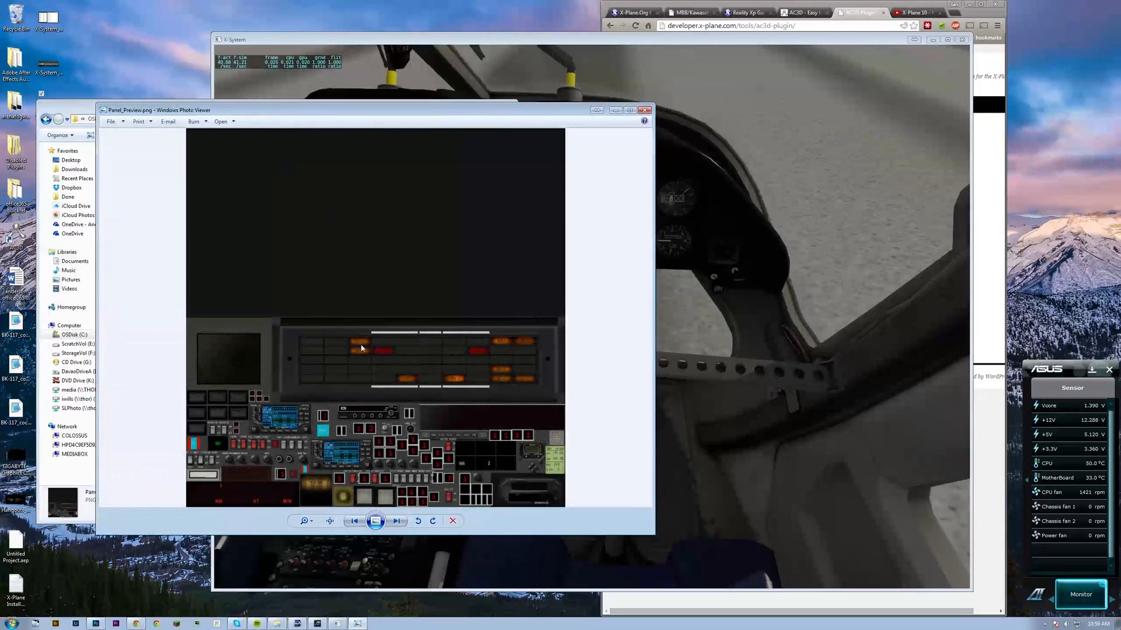
pyautogui.click(645, 110)
# Have the simulator output a fresh 3-D panel preview, then examine the regenerated Panel_Preview.png in an enlarged viewer and close it.
pyautogui.click(679, 126)
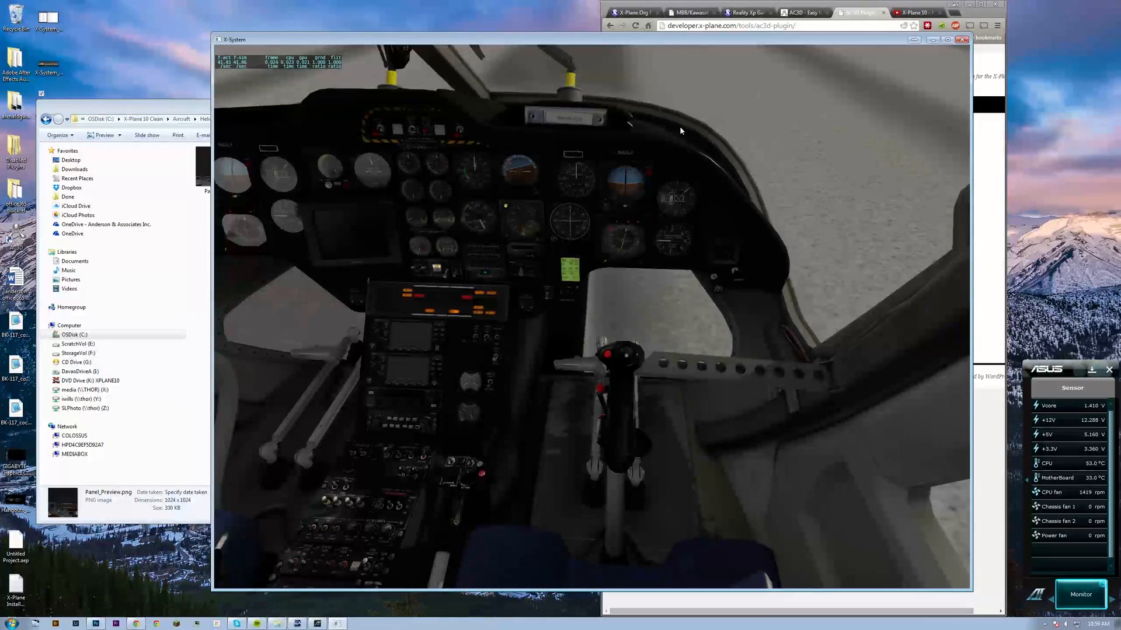
pyautogui.hotkey('ctrl', 'alt', 'shift', 'space')
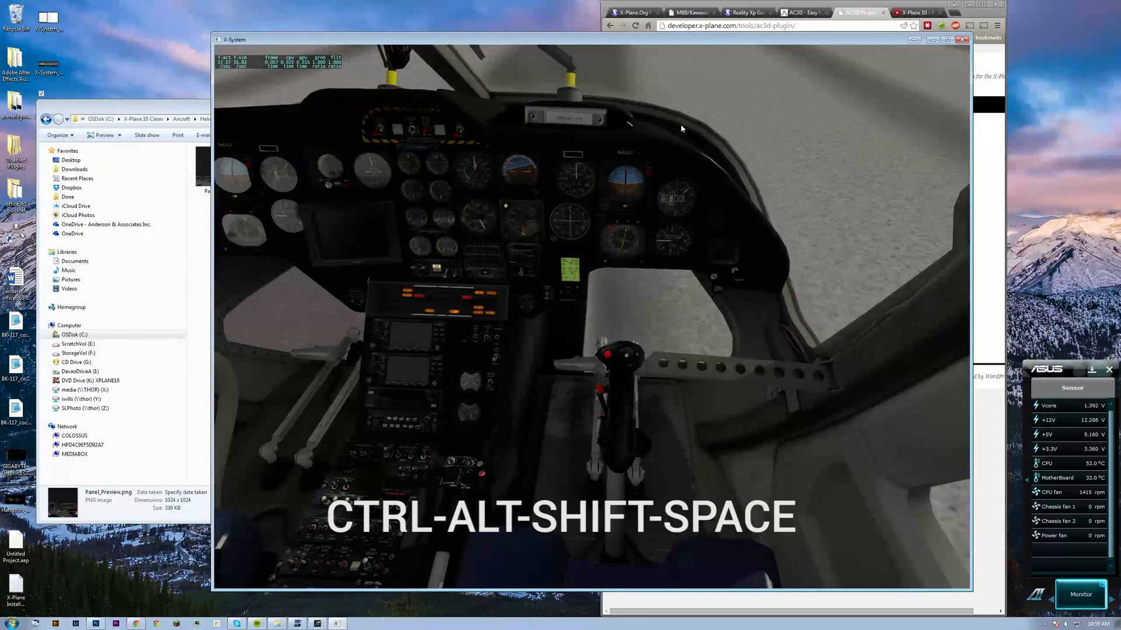
pyautogui.click(147, 110)
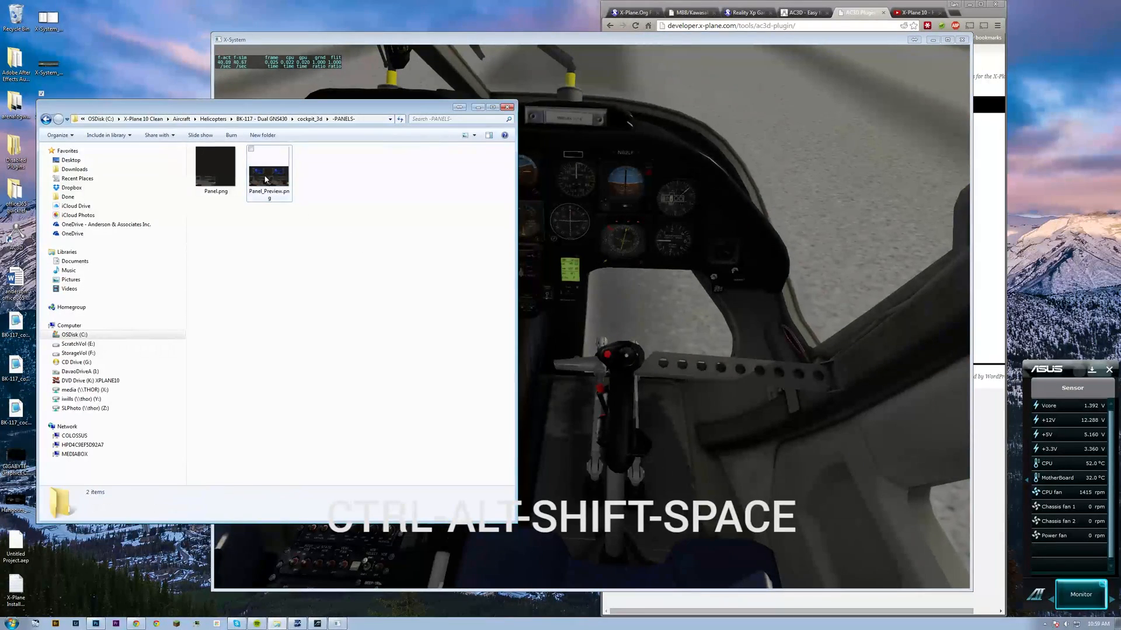
pyautogui.doubleClick(268, 174)
pyautogui.moveTo(575, 115); pyautogui.dragTo(570, 49)
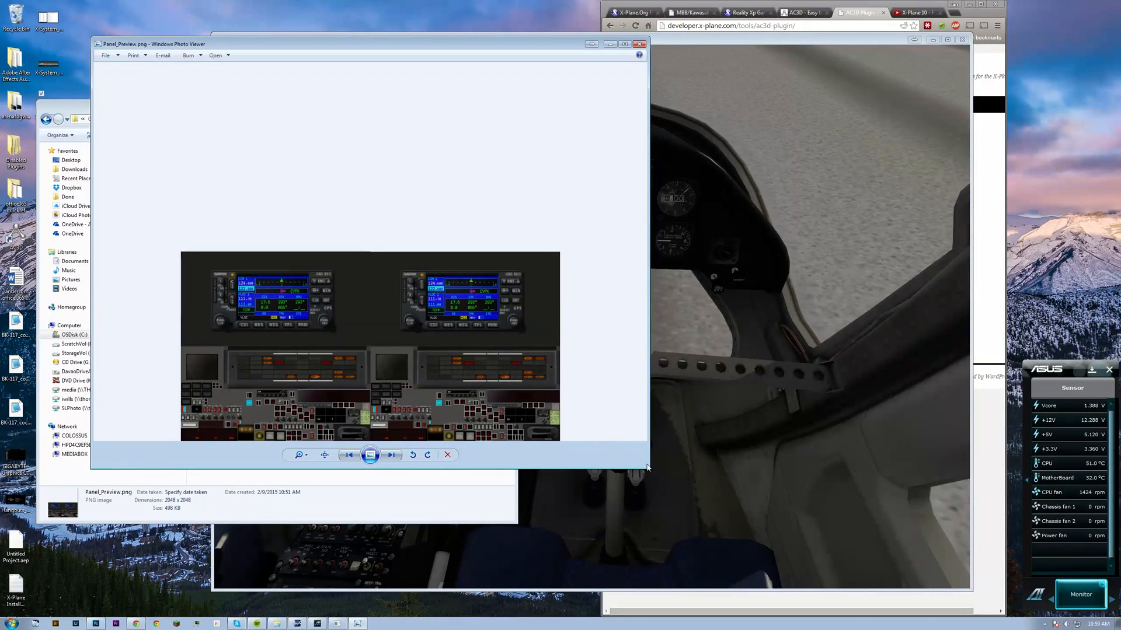
pyautogui.moveTo(647, 467); pyautogui.dragTo(662, 543)
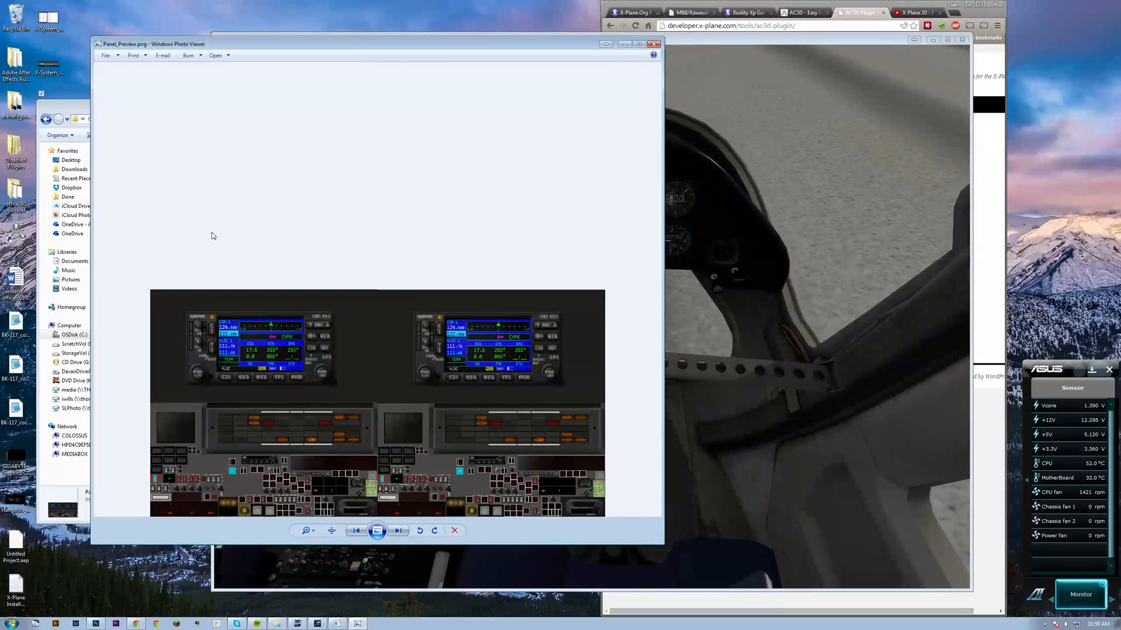
pyautogui.rightClick(422, 198)
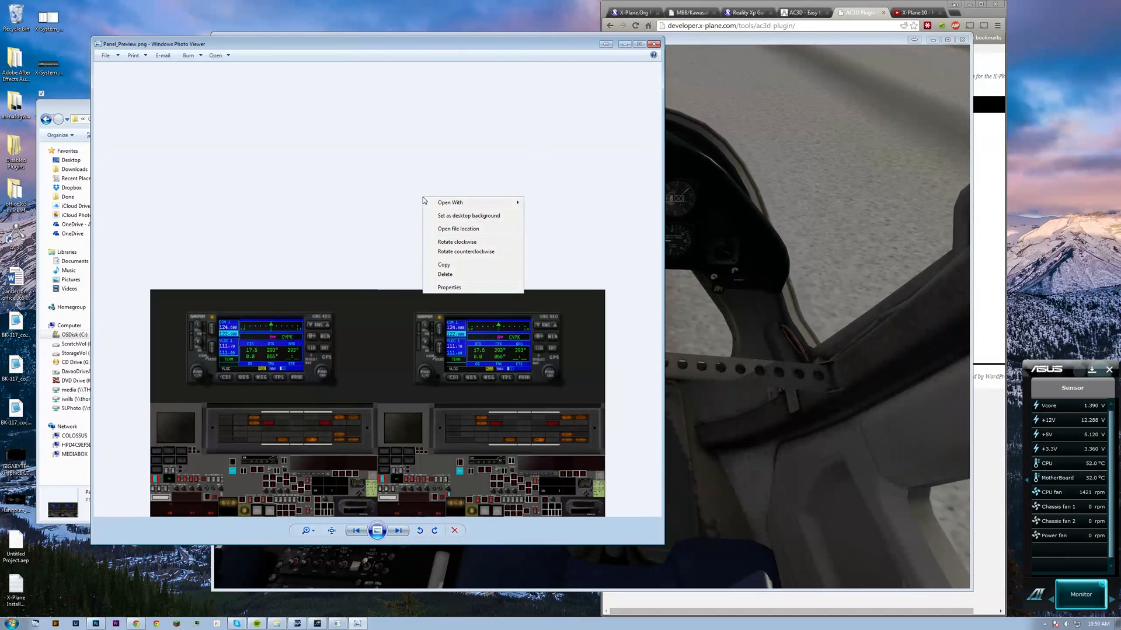
pyautogui.click(349, 177)
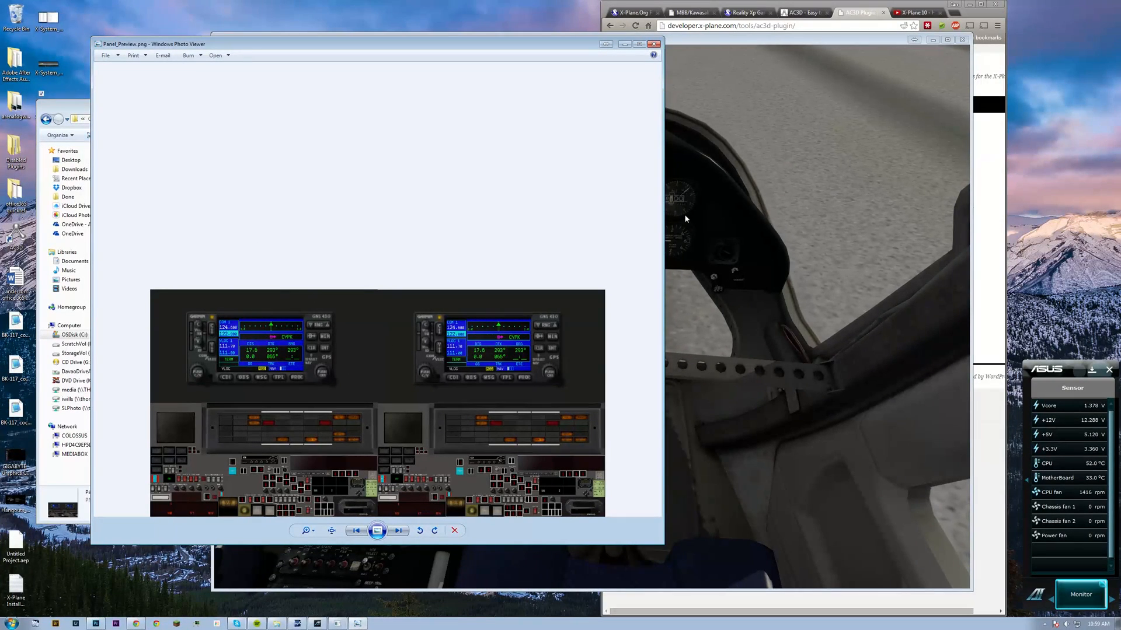
pyautogui.click(659, 43)
pyautogui.click(670, 37)
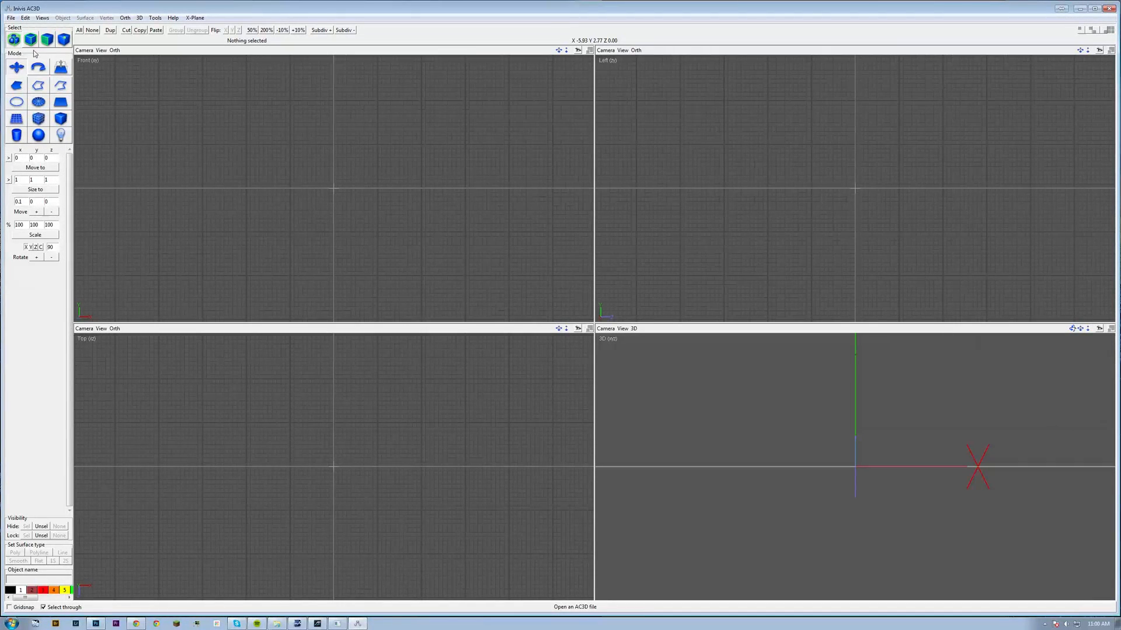
# In AC3D, import BK-117_cockpit.obj from X-Plane 10 Clean's Aircraft, Helicopters, BK-117 - Dual GNS430 folder on the C: drive.
pyautogui.click(11, 17)
pyautogui.click(20, 65)
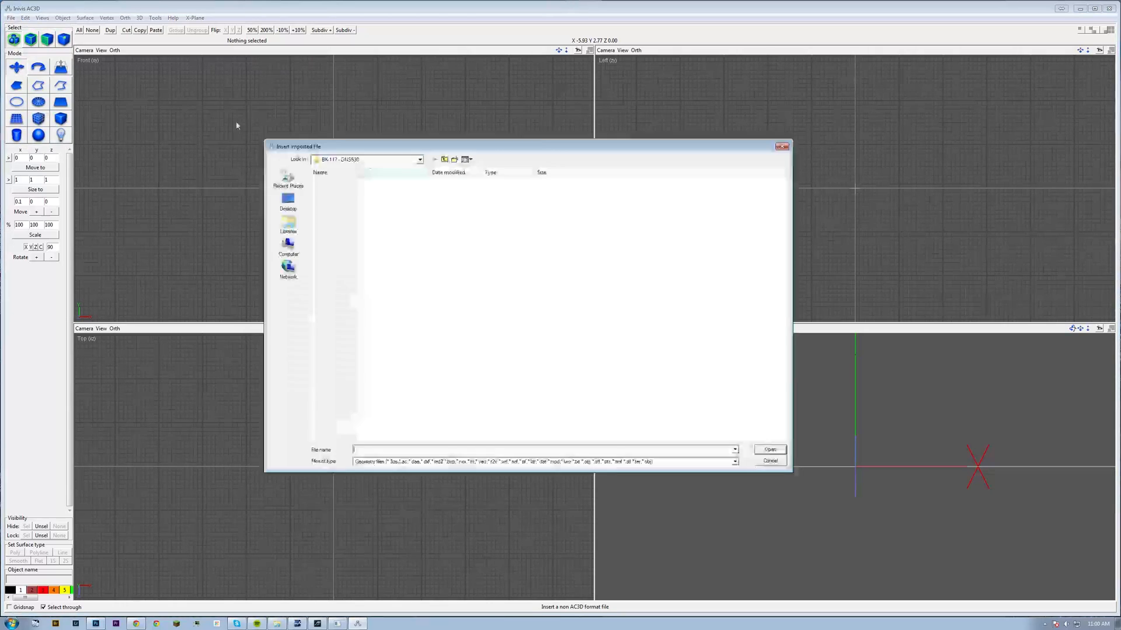
pyautogui.click(342, 160)
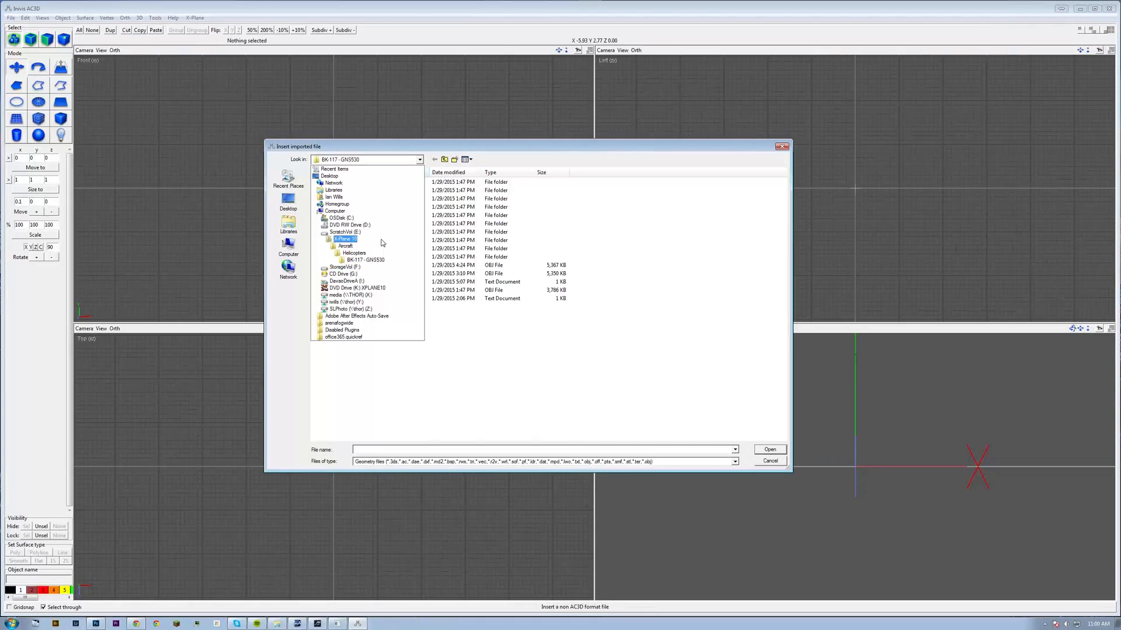
pyautogui.click(379, 219)
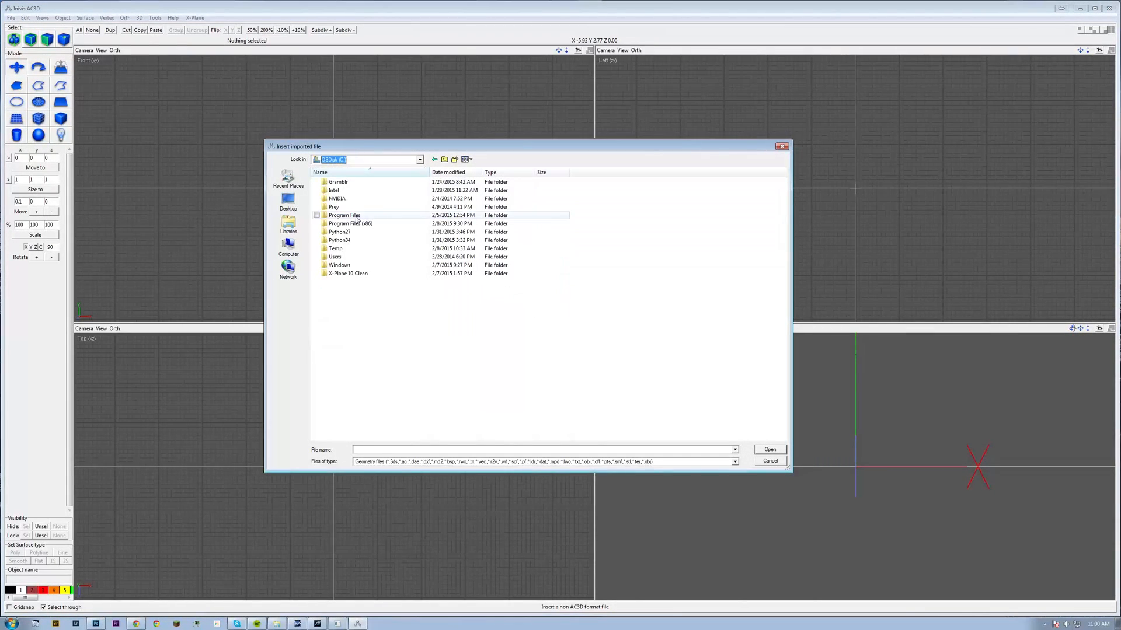
pyautogui.doubleClick(361, 272)
pyautogui.doubleClick(366, 183)
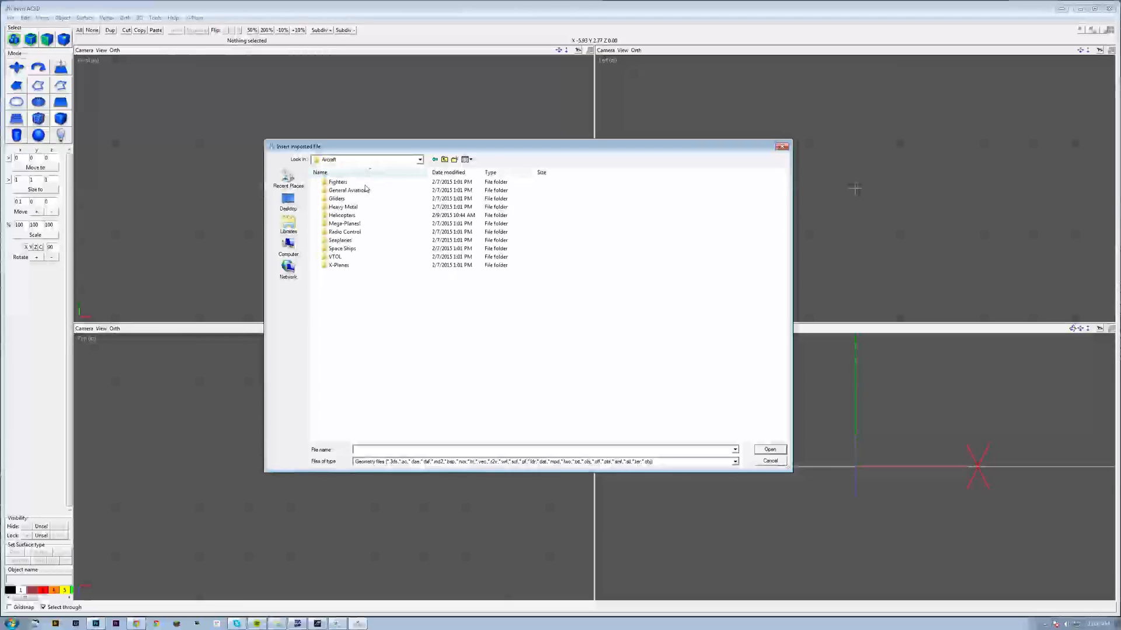
pyautogui.doubleClick(368, 215)
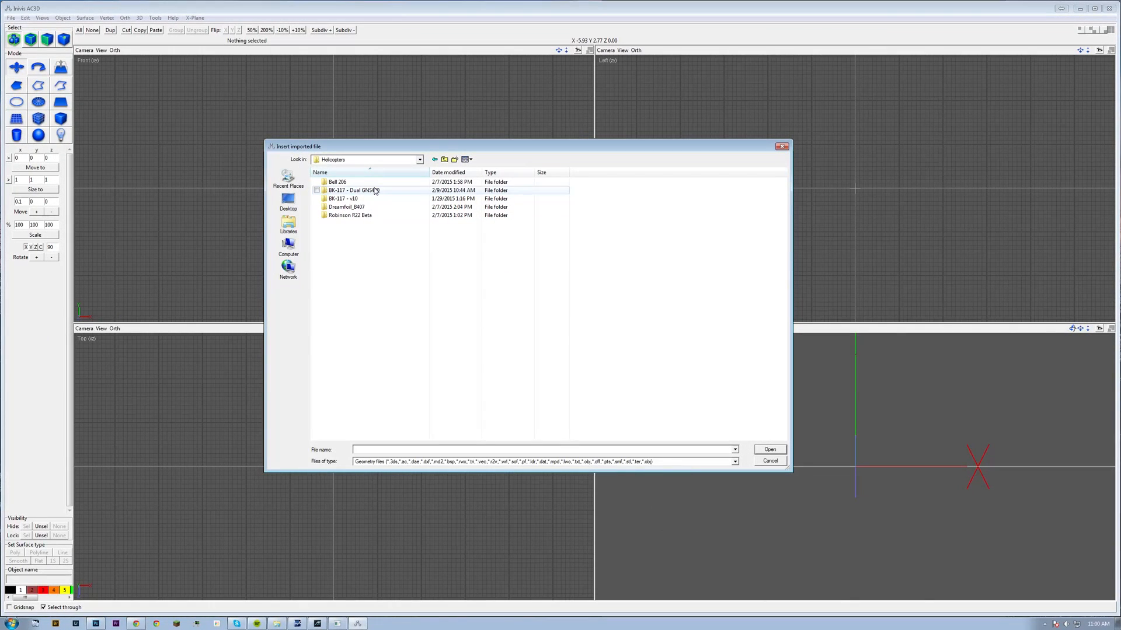
pyautogui.doubleClick(375, 191)
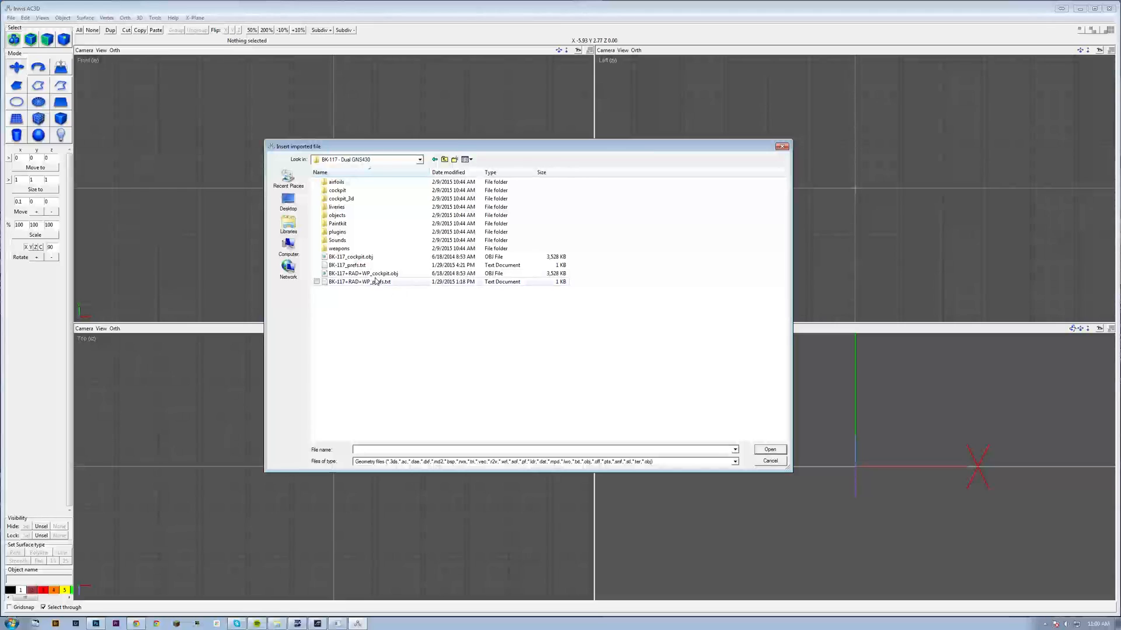
pyautogui.click(350, 257)
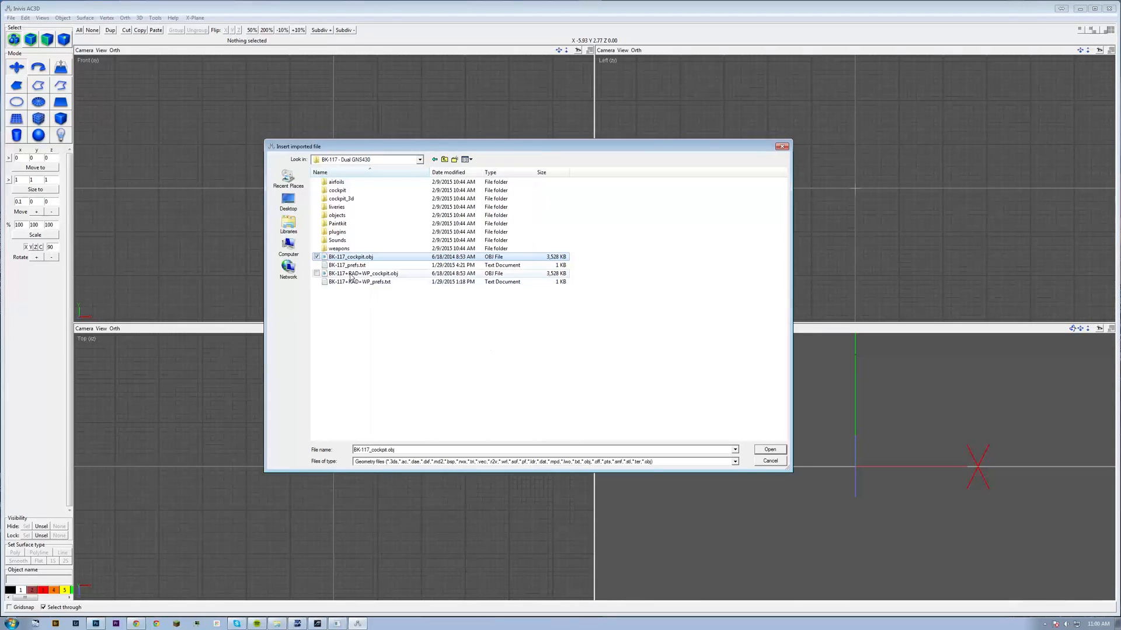
pyautogui.click(770, 450)
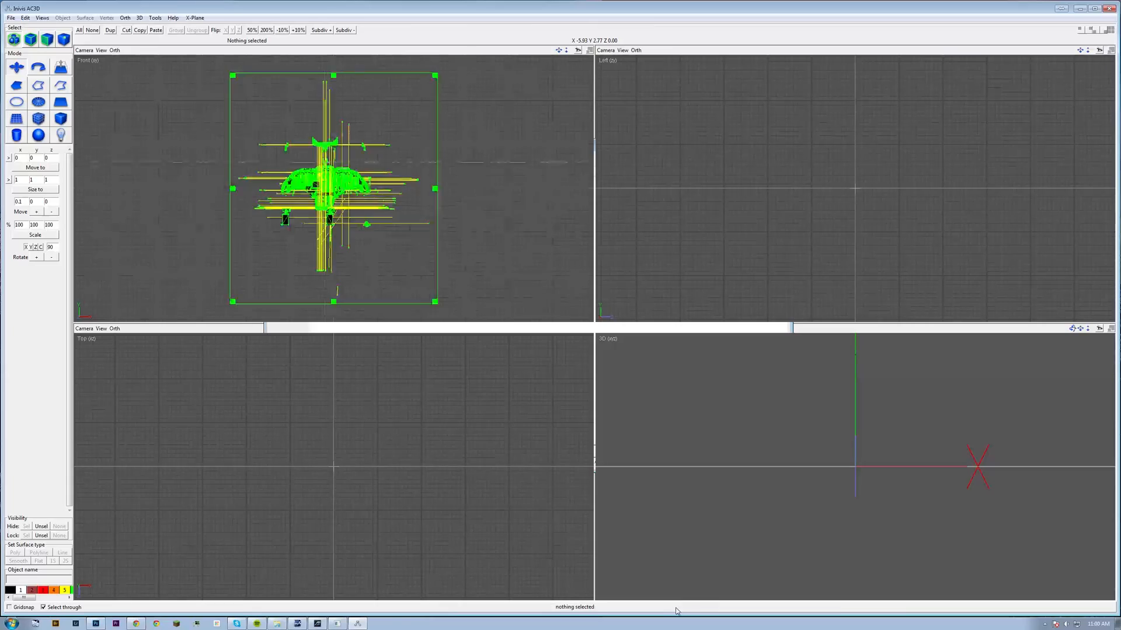
# Examine the imported cockpit's instrument panel and centre pedestal up close in the front view.
pyautogui.click(455, 210)
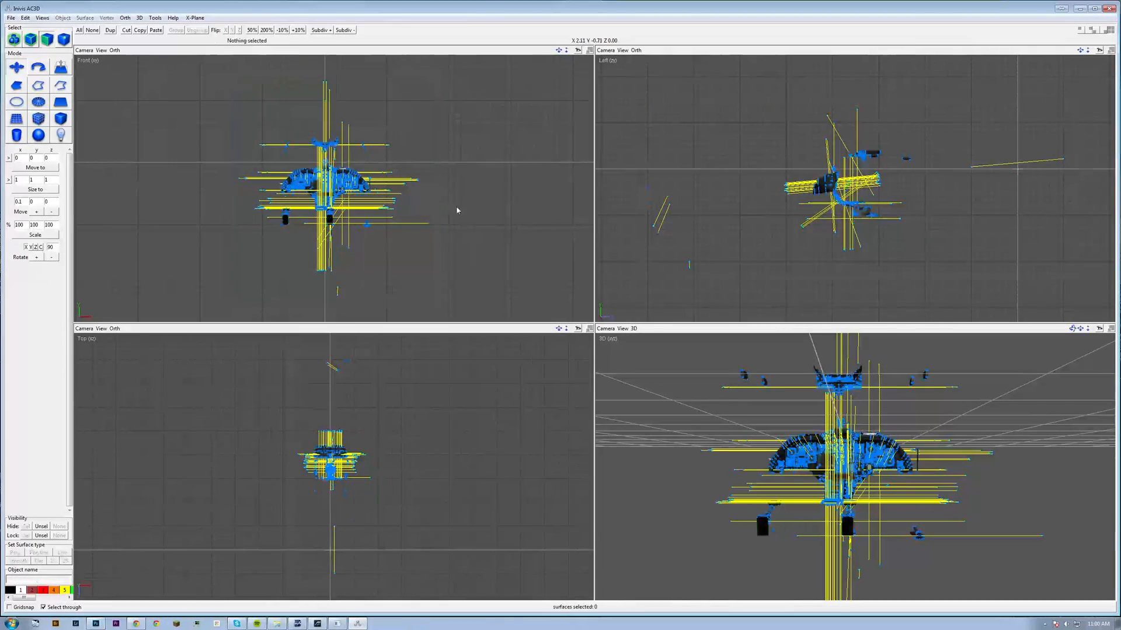
pyautogui.scroll(5, 163, 231)
pyautogui.scroll(4, 198, 233)
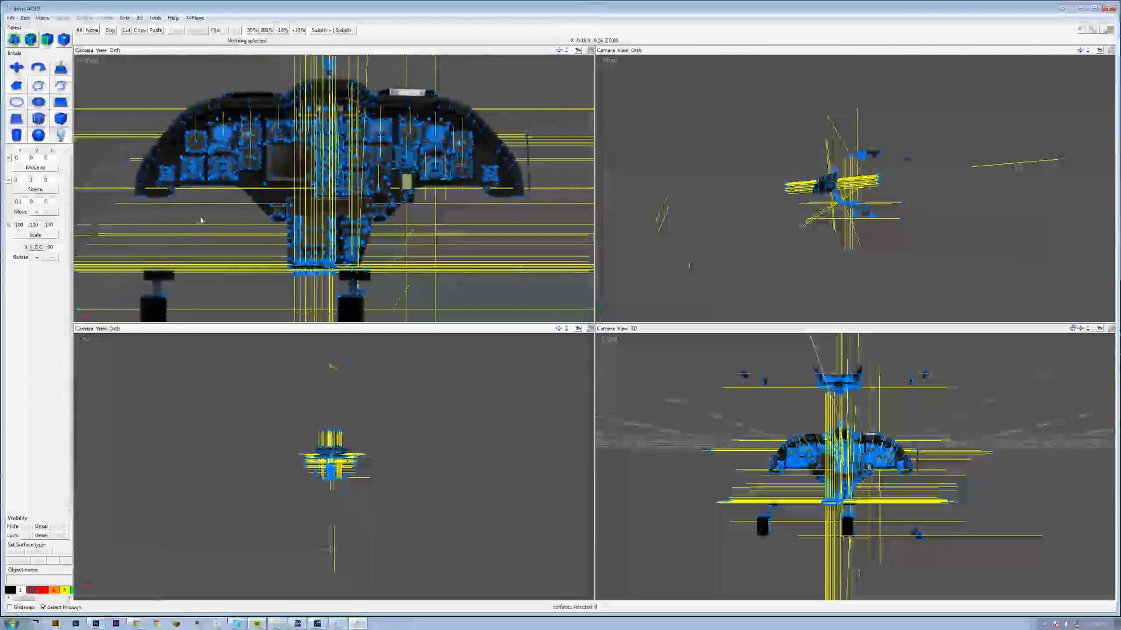
pyautogui.scroll(3, 277, 271)
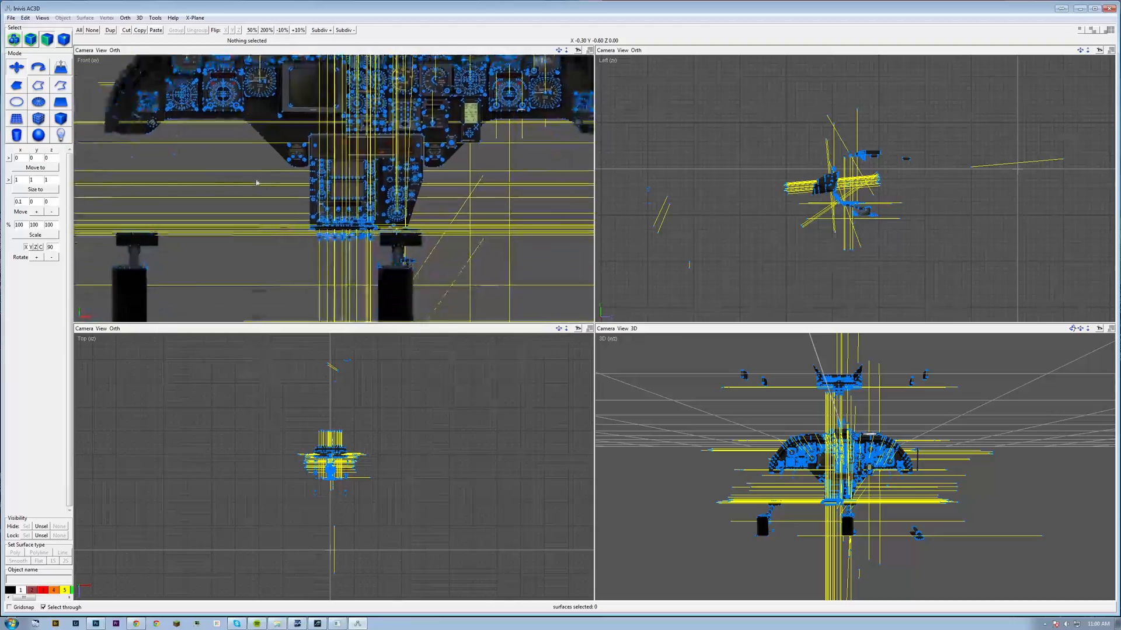
pyautogui.scroll(-4, 245, 251)
pyautogui.moveTo(239, 245)
pyautogui.mouseDown(button='middle')
pyautogui.moveTo(226, 272)
pyautogui.moveTo(240, 247)
pyautogui.mouseUp(button='middle')
pyautogui.scroll(6, 210, 269)
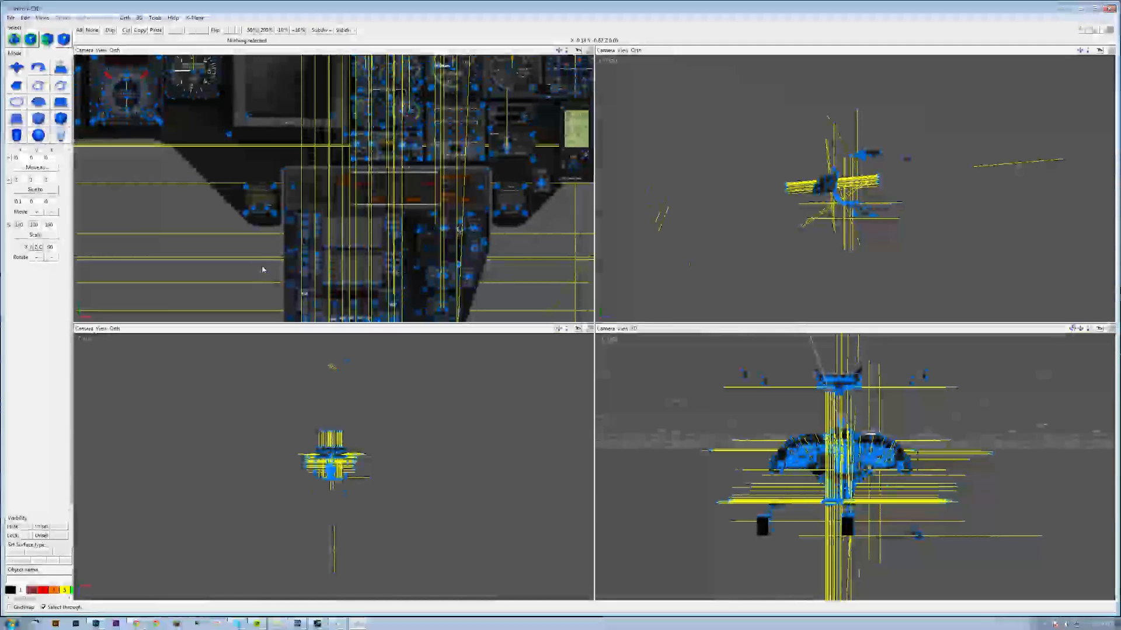
pyautogui.scroll(-4, 237, 175)
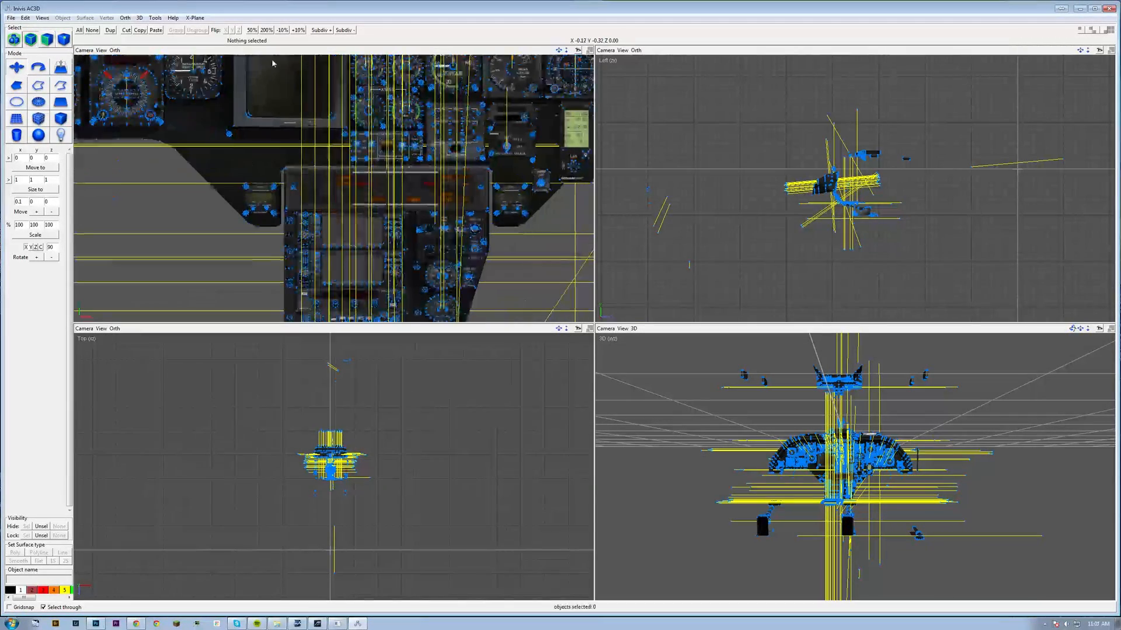
# Select the cockpit object that carries the panel texture and look it over in the front and 3D views.
pyautogui.click(269, 181)
pyautogui.scroll(-5, 269, 181)
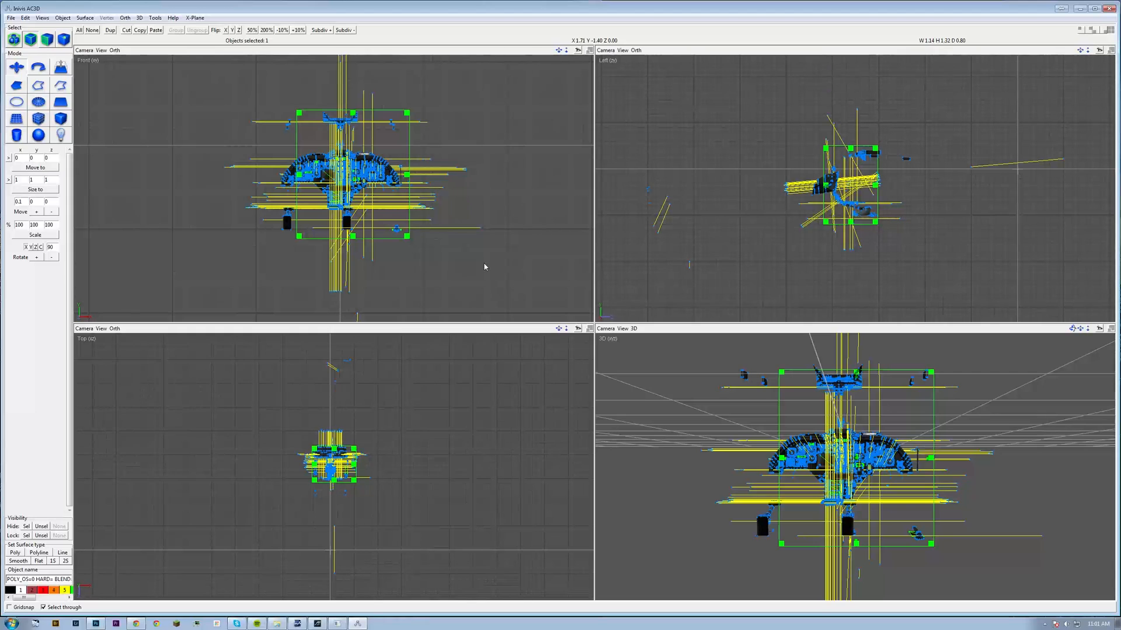
pyautogui.moveTo(916, 482); pyautogui.dragTo(888, 459)
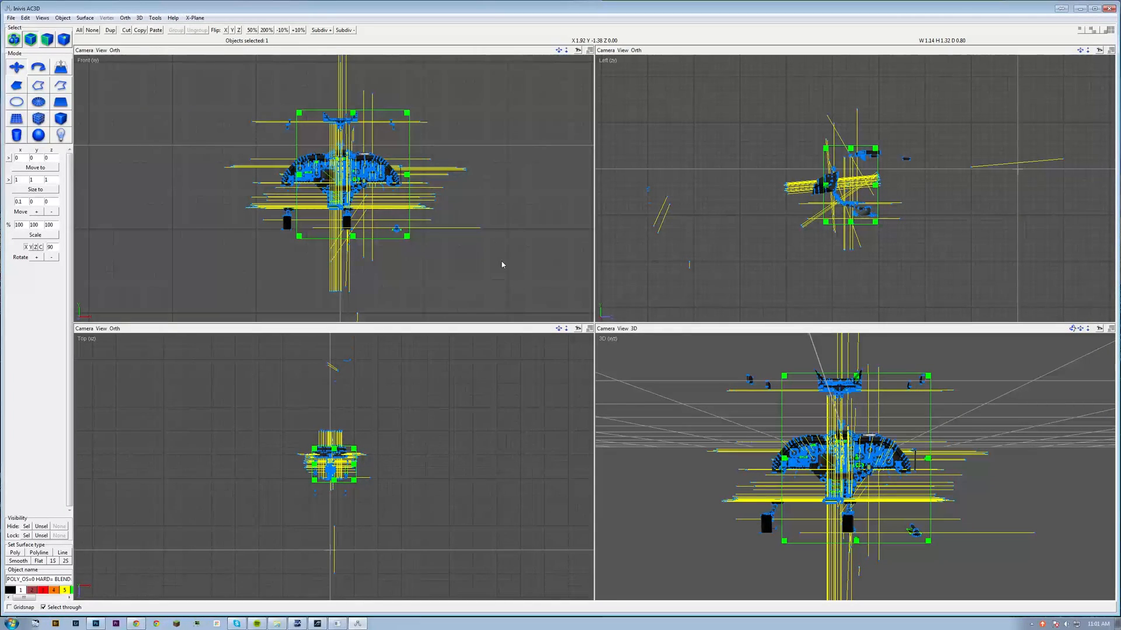
# Inspect the selected object's mapping on Panel_Preview.png in the Texture Coordinate Editor, including the area around both GNS430 units, and close the editor.
pyautogui.click(155, 18)
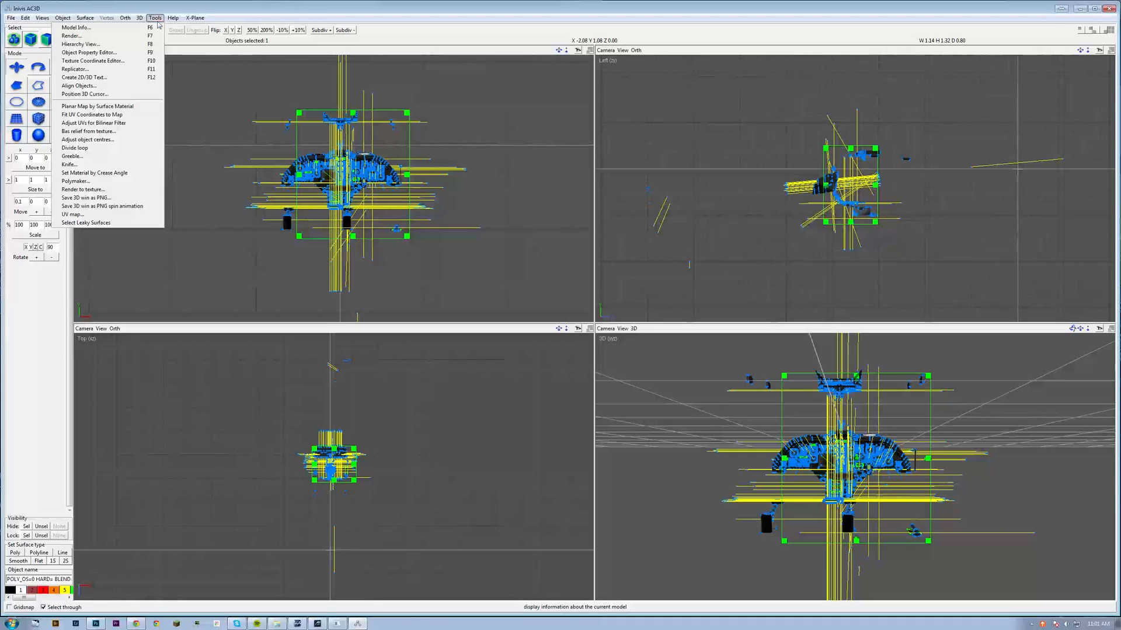
pyautogui.click(136, 62)
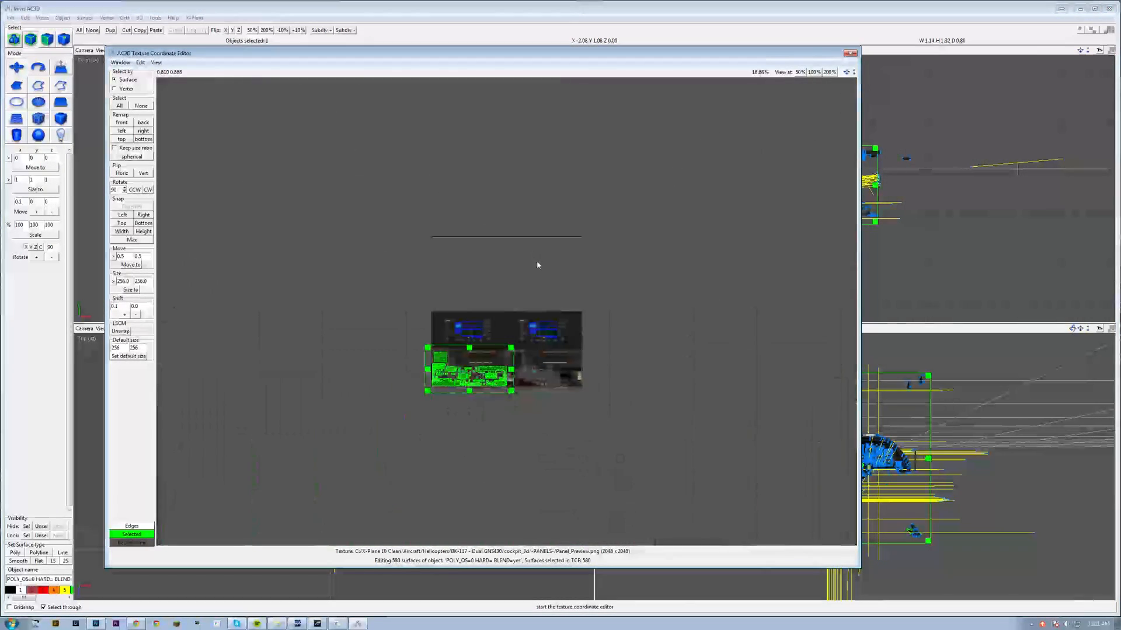
pyautogui.scroll(5, 310, 371)
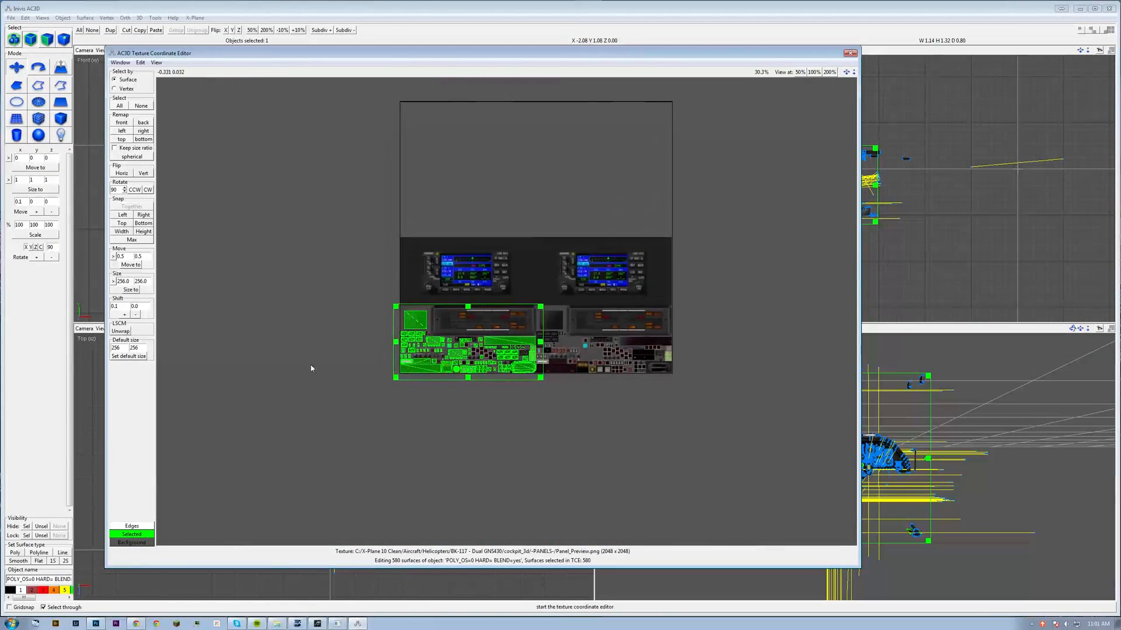
pyautogui.scroll(-4, 374, 416)
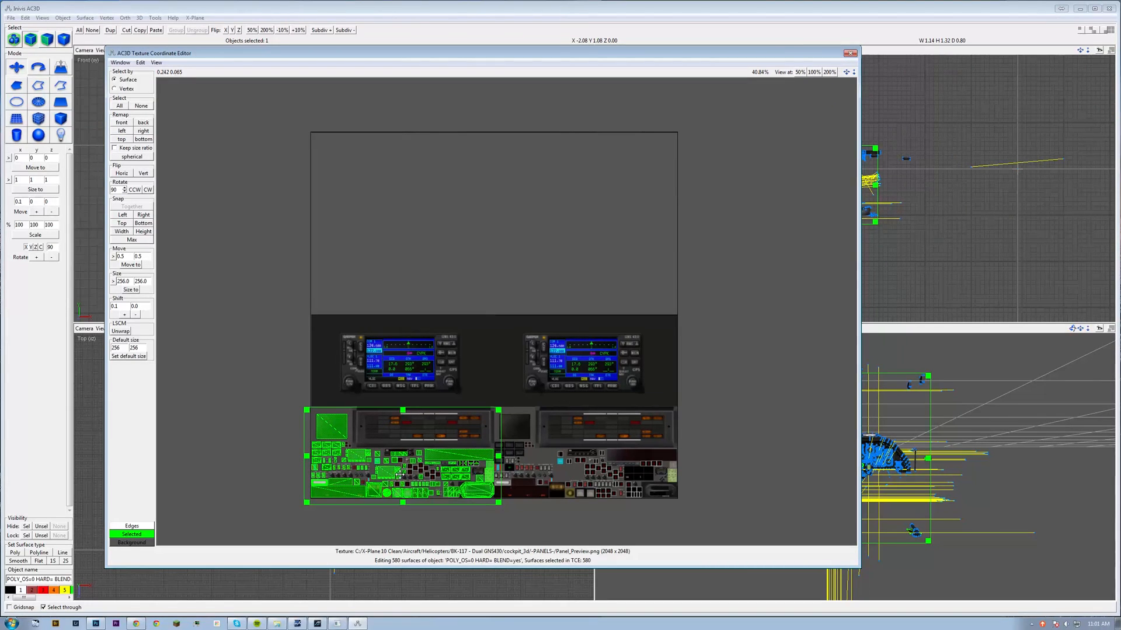
pyautogui.scroll(5, 365, 467)
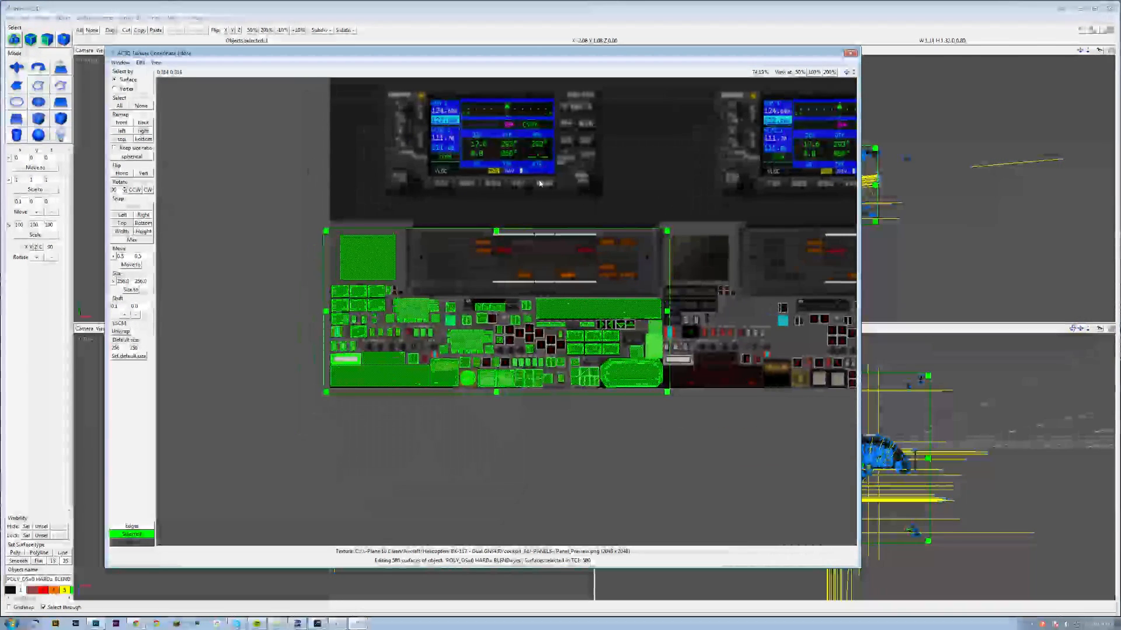
pyautogui.scroll(-3, 505, 167)
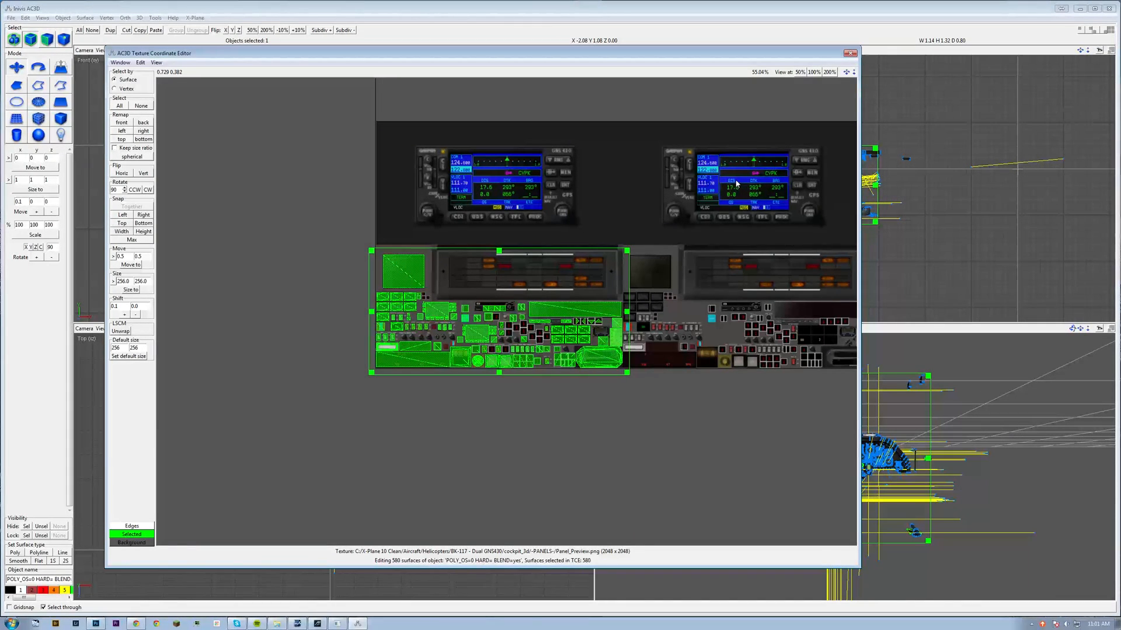
pyautogui.scroll(-3, 639, 161)
pyautogui.moveTo(655, 178); pyautogui.dragTo(512, 289, button='right')
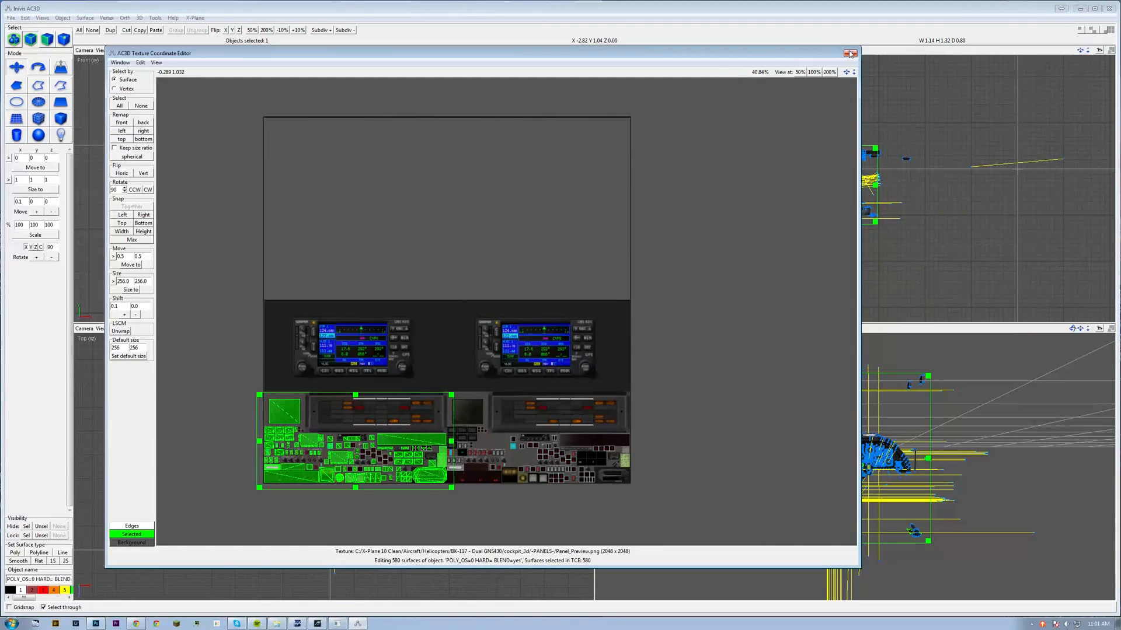
pyautogui.click(908, 77)
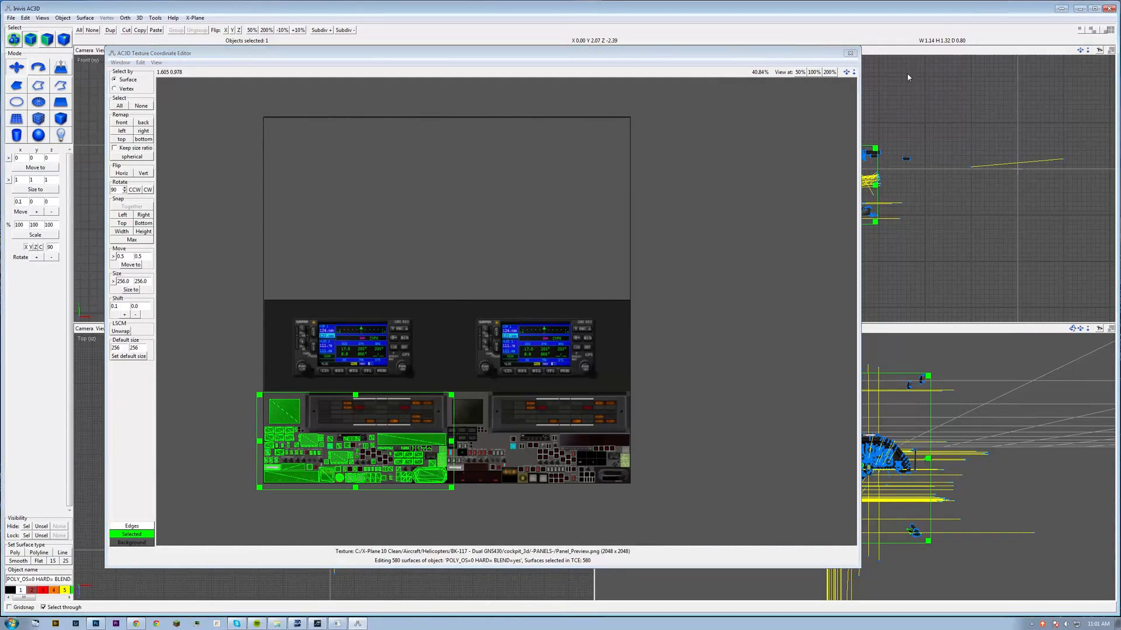
pyautogui.click(854, 53)
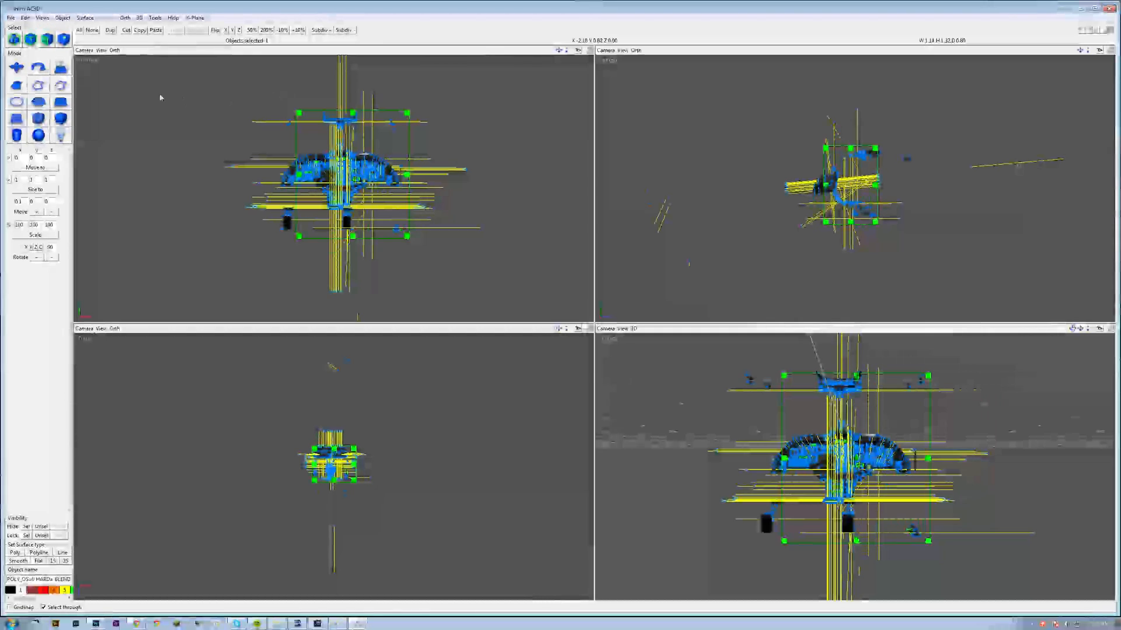
# In the X-Plane panel properties, set both the right and top limits of panel region 0 to 2048, and deselect the object.
pyautogui.click(181, 102)
pyautogui.click(343, 96)
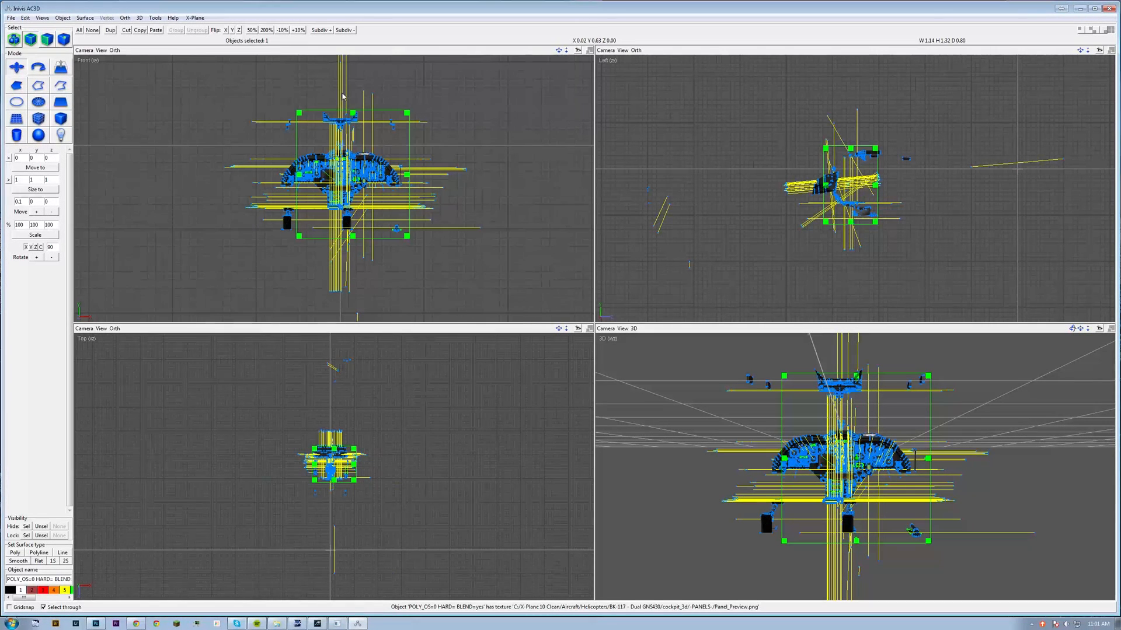
pyautogui.click(202, 20)
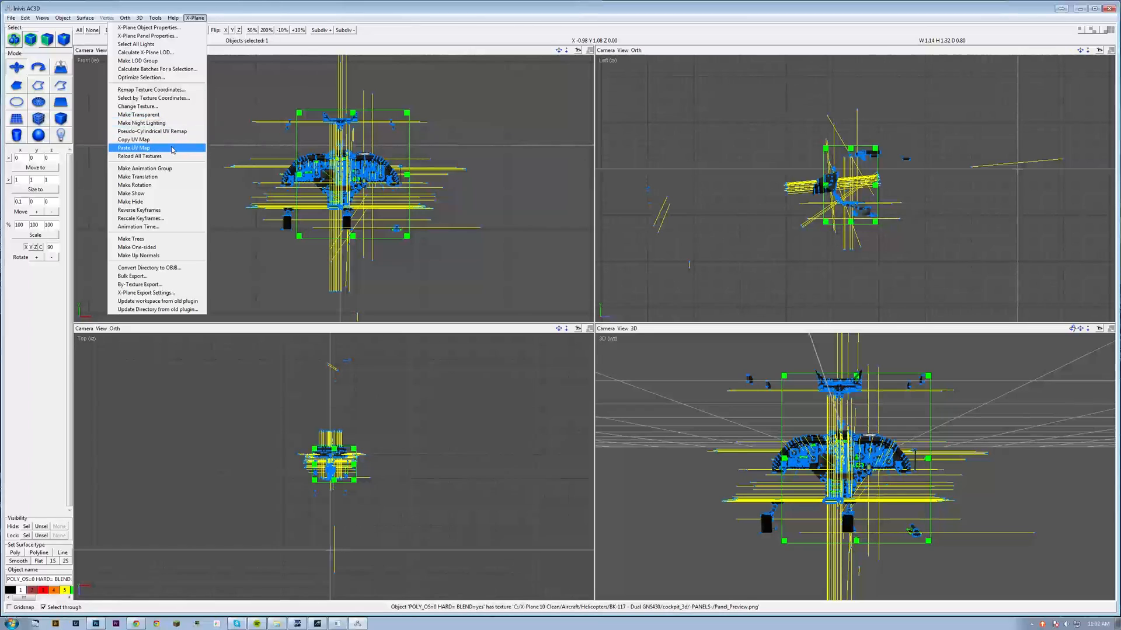
pyautogui.click(185, 36)
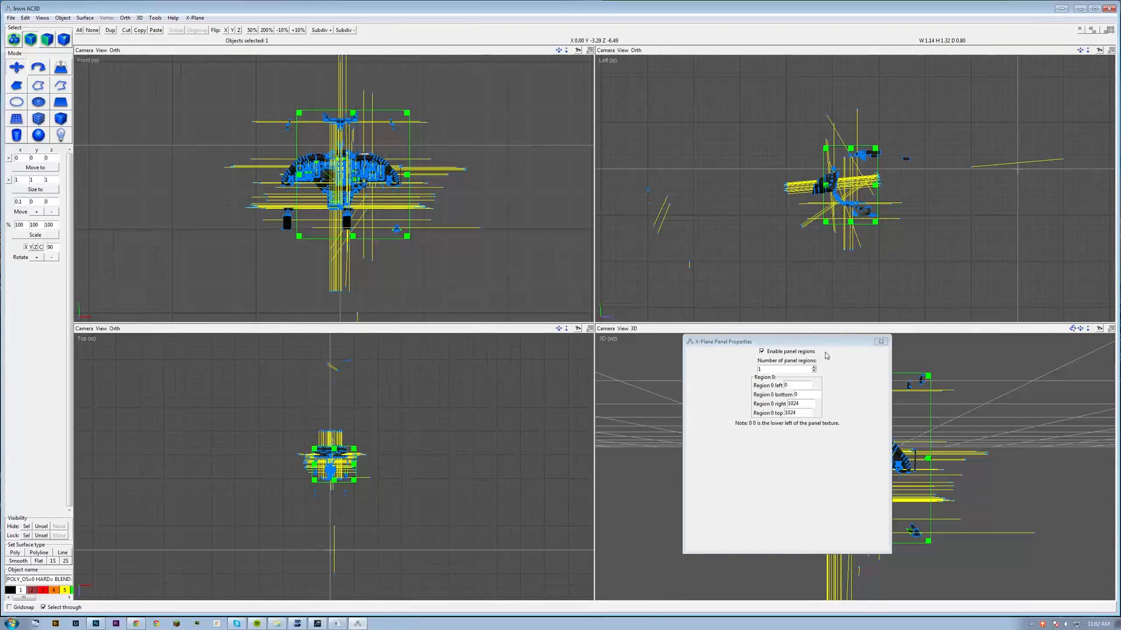
pyautogui.moveTo(825, 342); pyautogui.dragTo(500, 289)
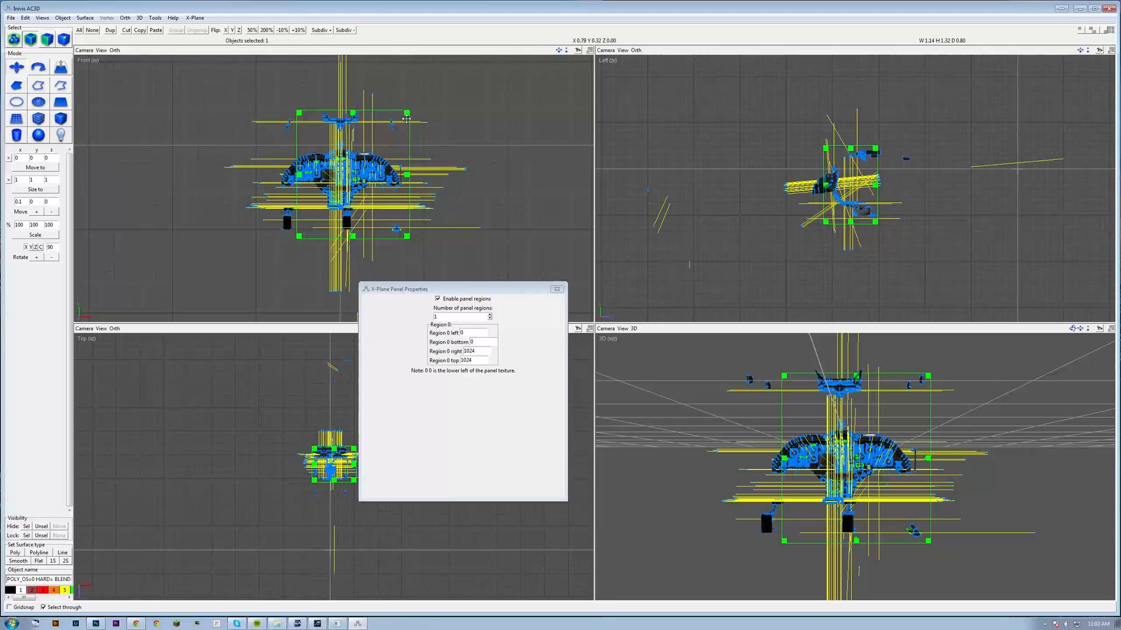
pyautogui.moveTo(481, 352); pyautogui.dragTo(454, 351)
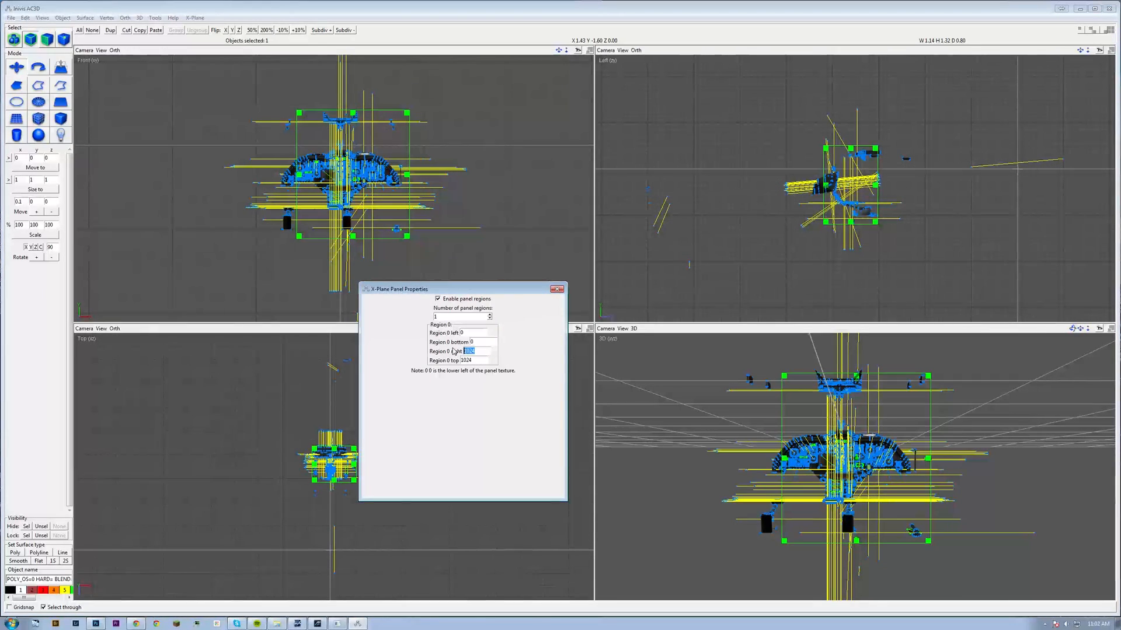
pyautogui.write('20482048')
pyautogui.click(556, 289)
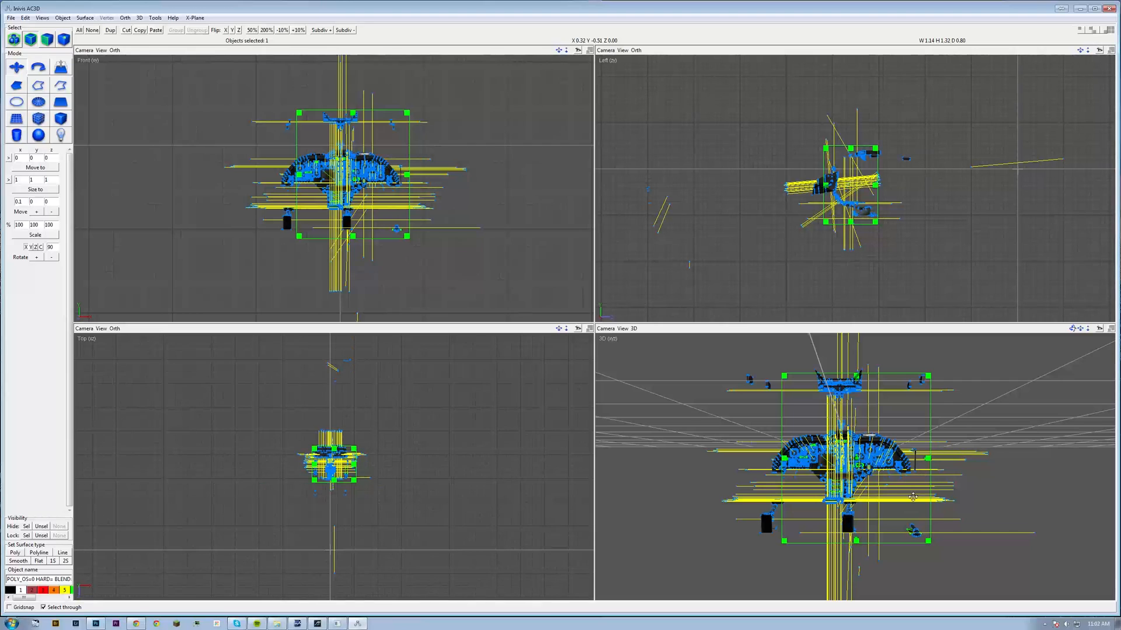
pyautogui.click(466, 260)
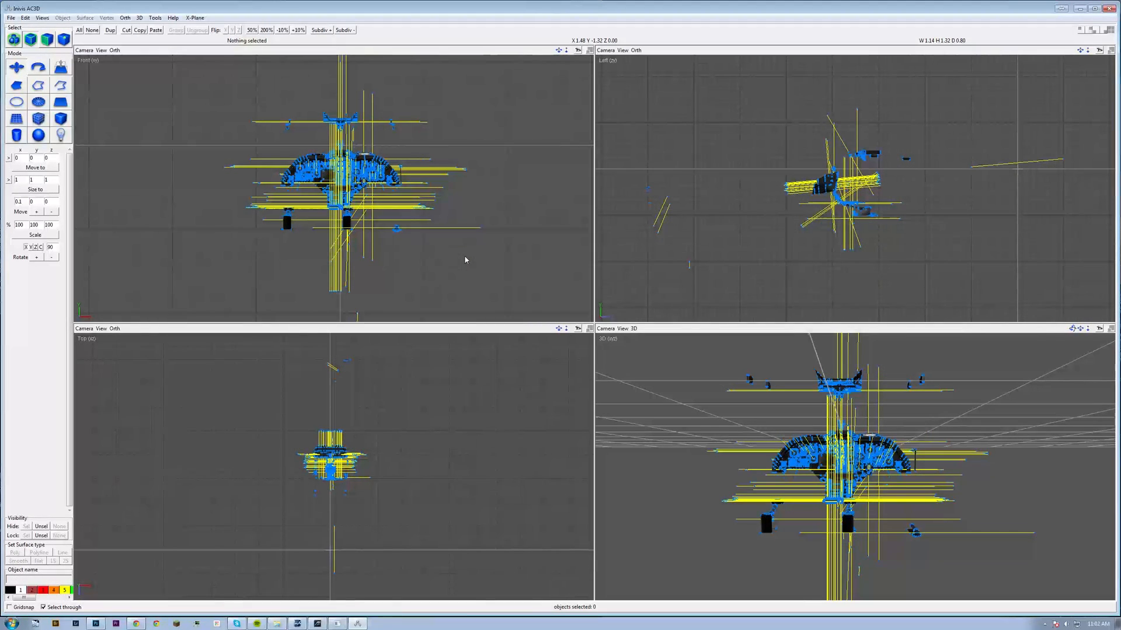
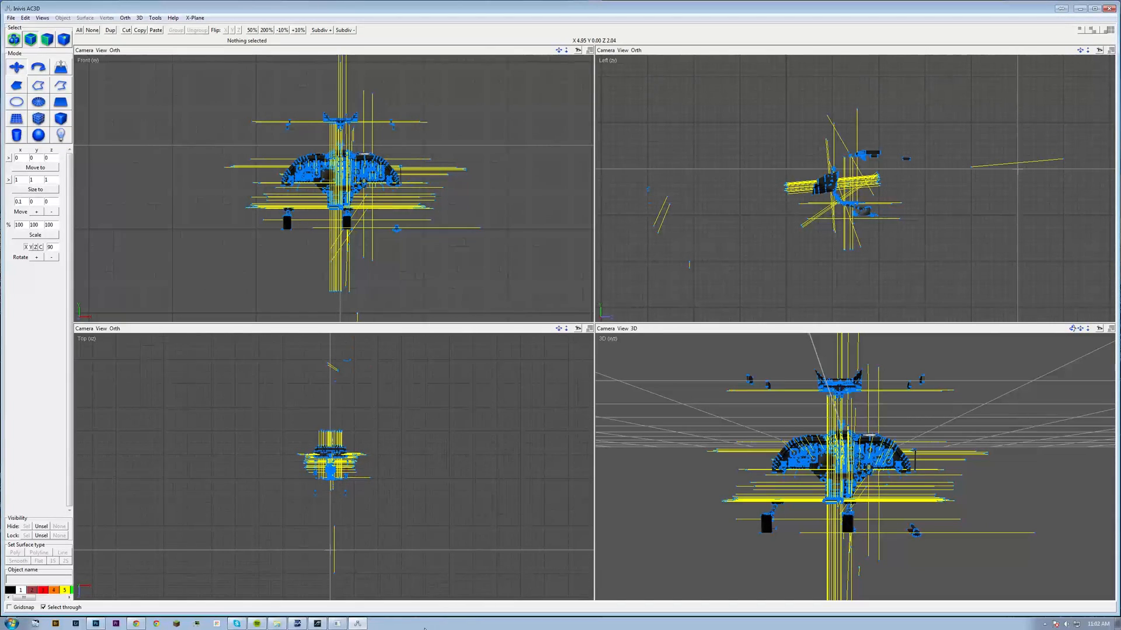
# Switch to the X-Plane simulator, look over the BK-117 cockpit's panel and GPS units, and return to AC3D.
pyautogui.click(338, 624)
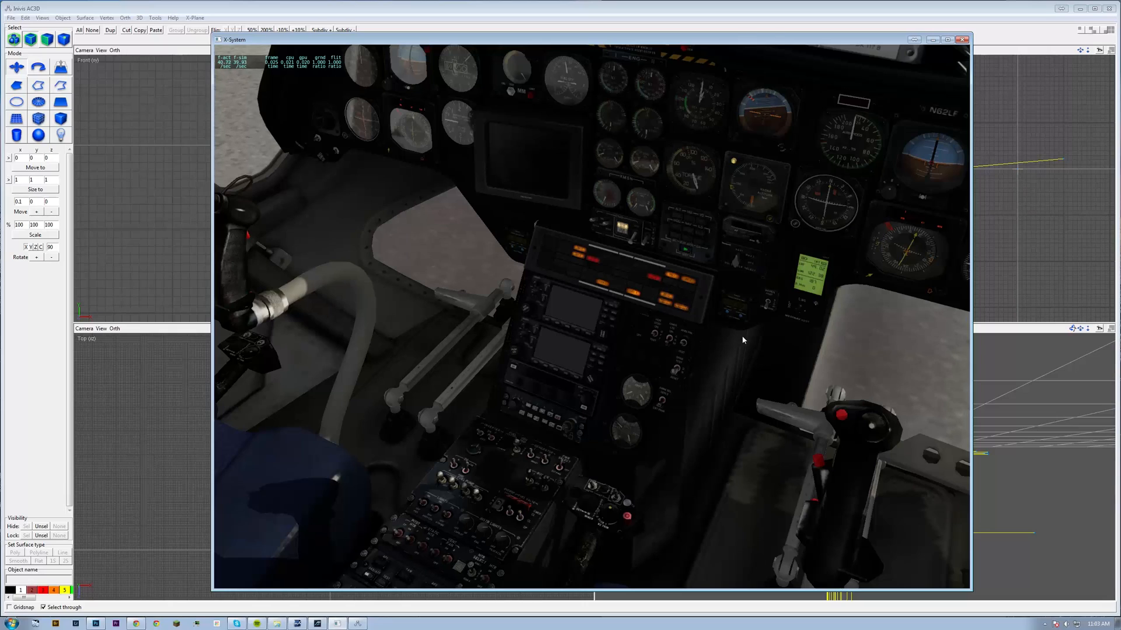
pyautogui.moveTo(743, 336); pyautogui.dragTo(744, 322, button='right')
pyautogui.scroll(-3, 745, 322)
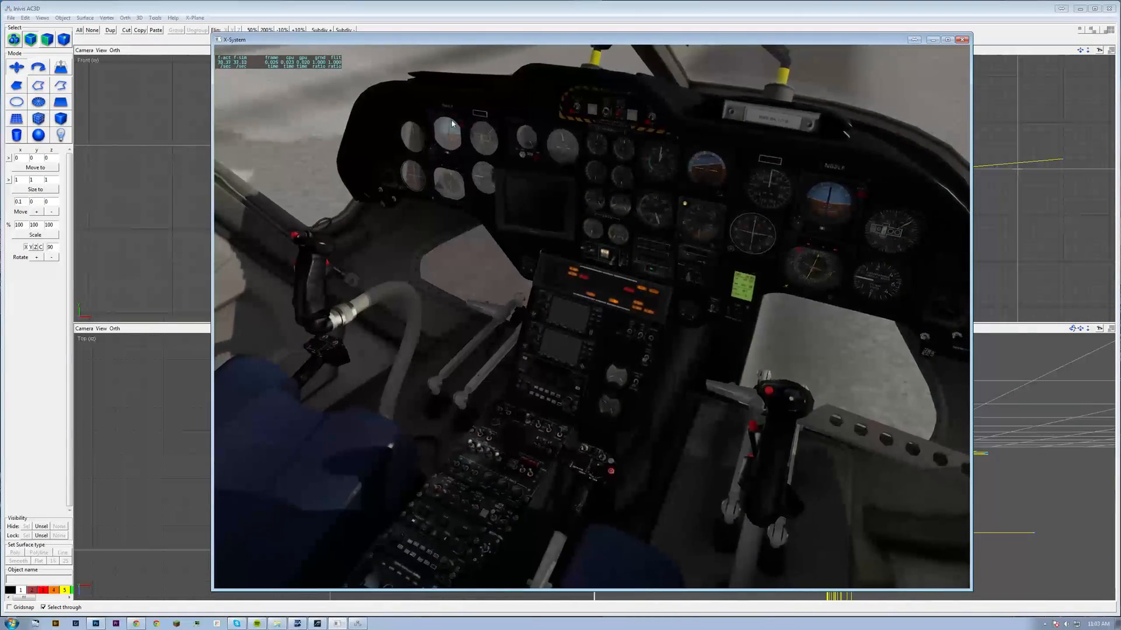
pyautogui.click(246, 3)
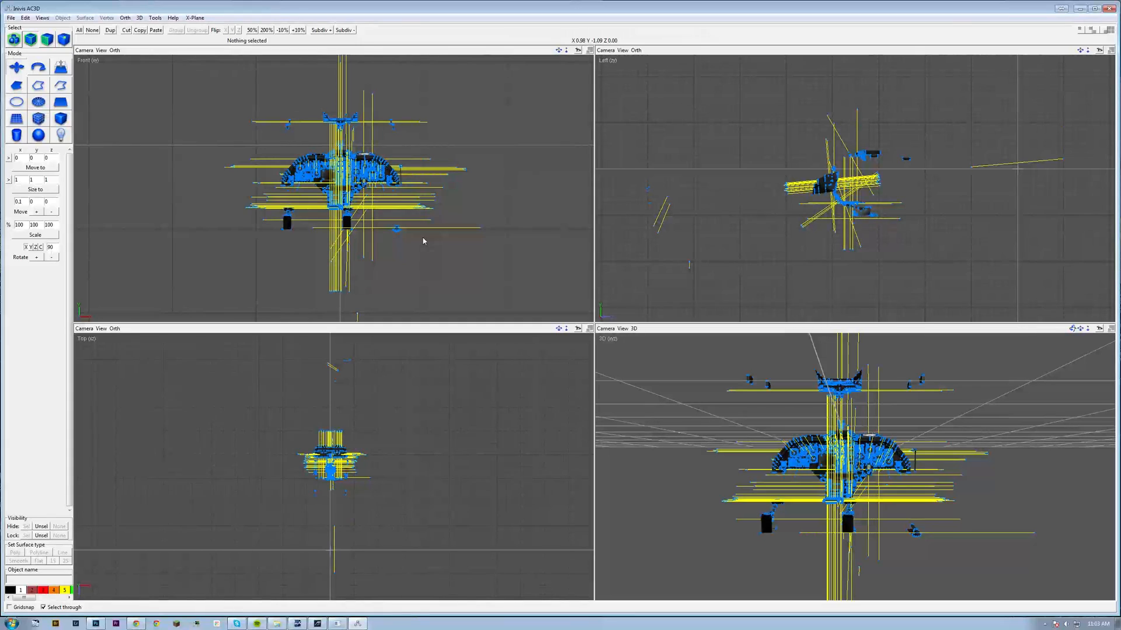
# Start an X-Plane 8 object export, dismissing the trial notice, and browse to X-Plane 10 Clean/Aircraft/Helicopters/BK-117 - Dual GNS430 on drive C.
pyautogui.click(11, 18)
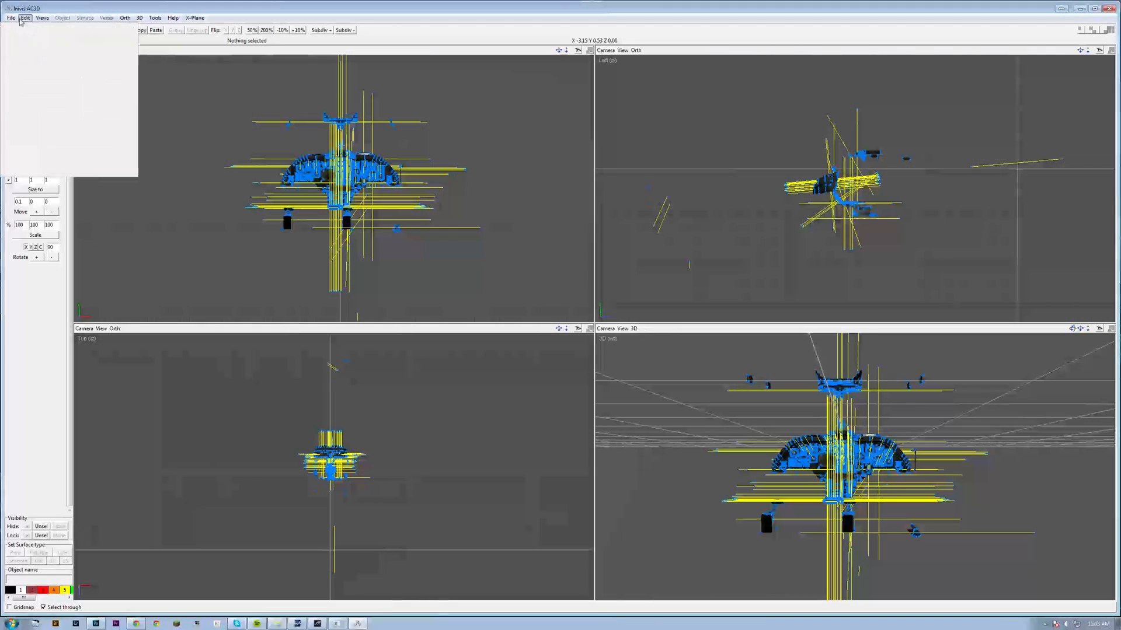
pyautogui.moveTo(41, 75)
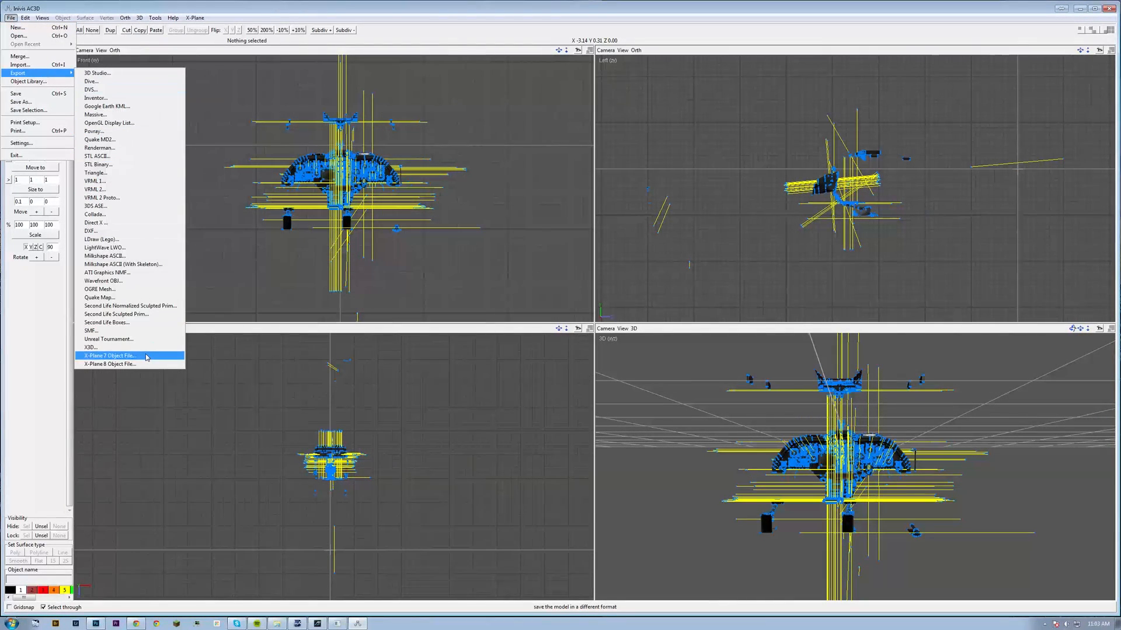
pyautogui.click(146, 365)
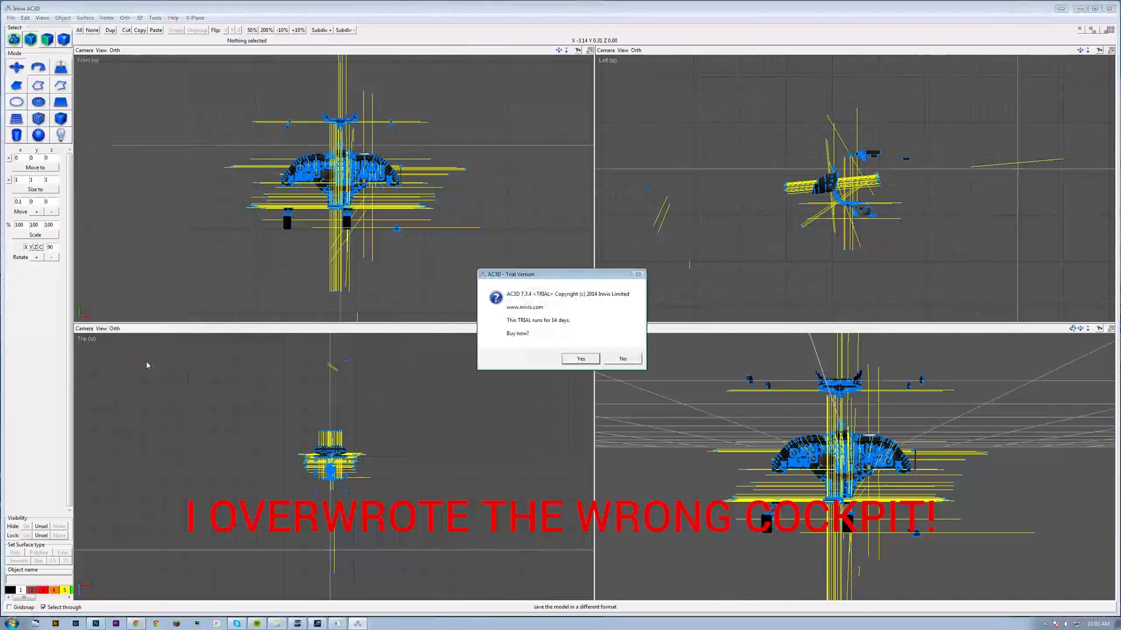
pyautogui.click(623, 358)
pyautogui.click(337, 160)
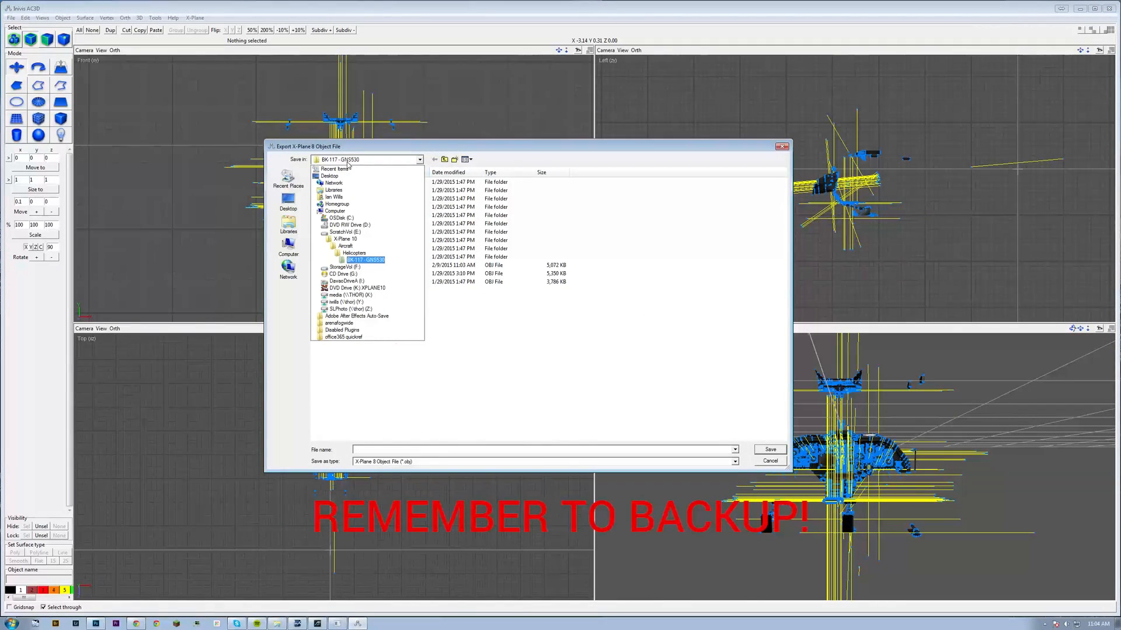
pyautogui.click(363, 218)
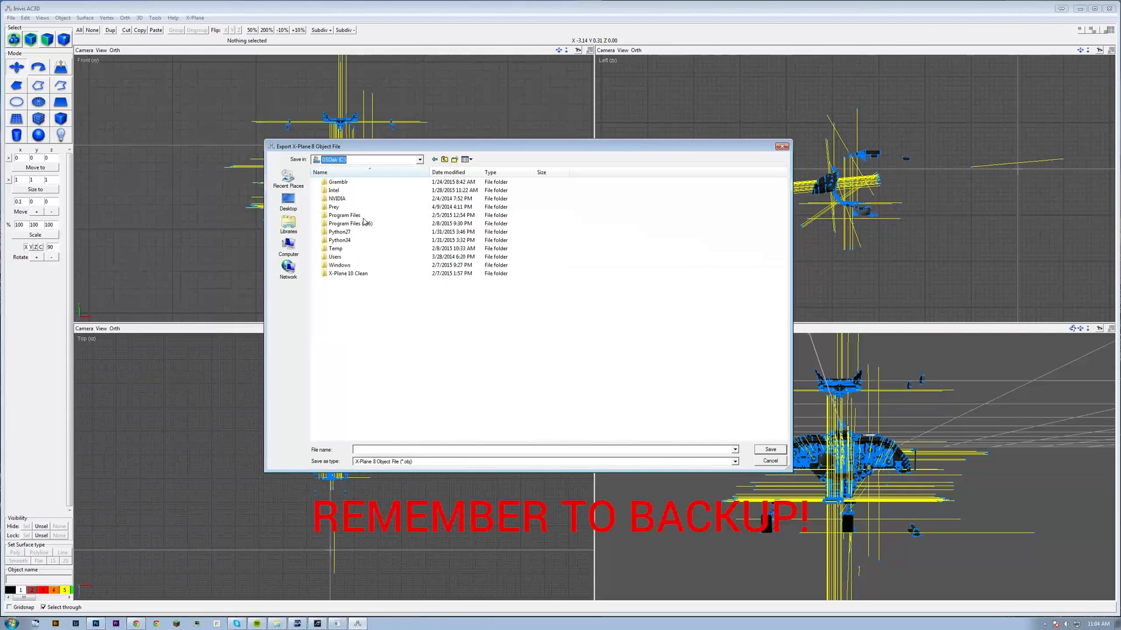
pyautogui.doubleClick(348, 273)
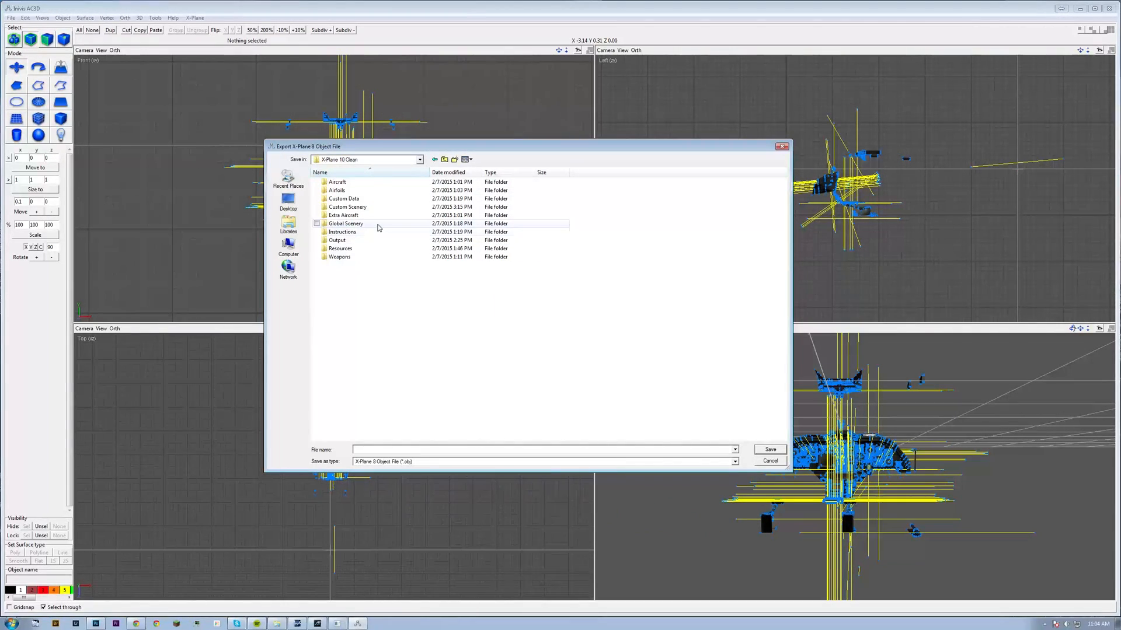
pyautogui.doubleClick(355, 183)
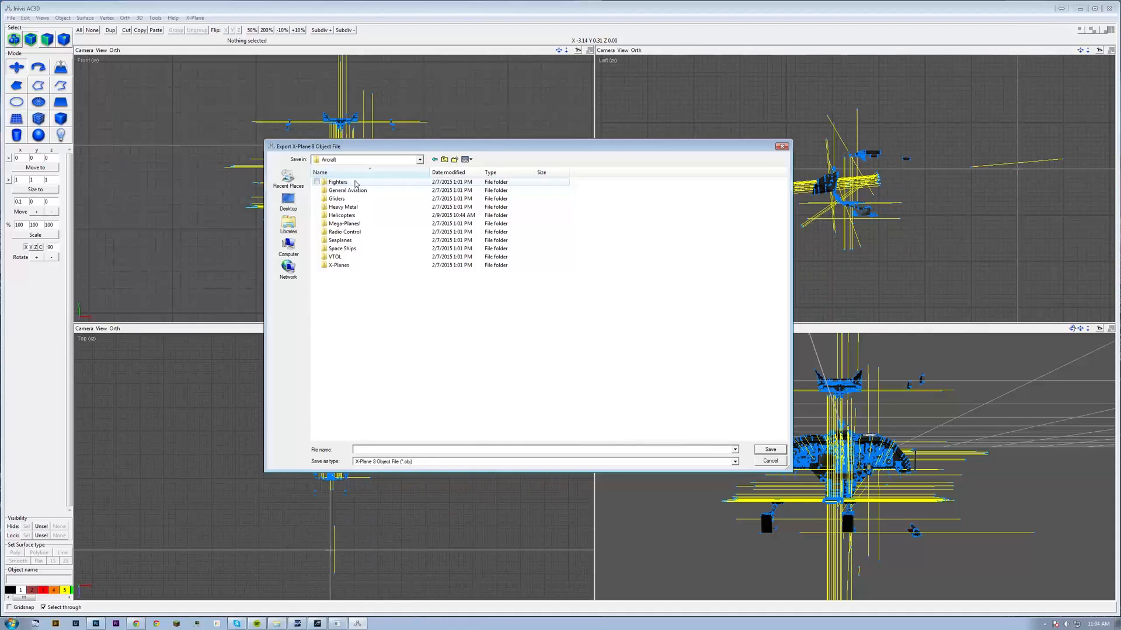
pyautogui.doubleClick(357, 216)
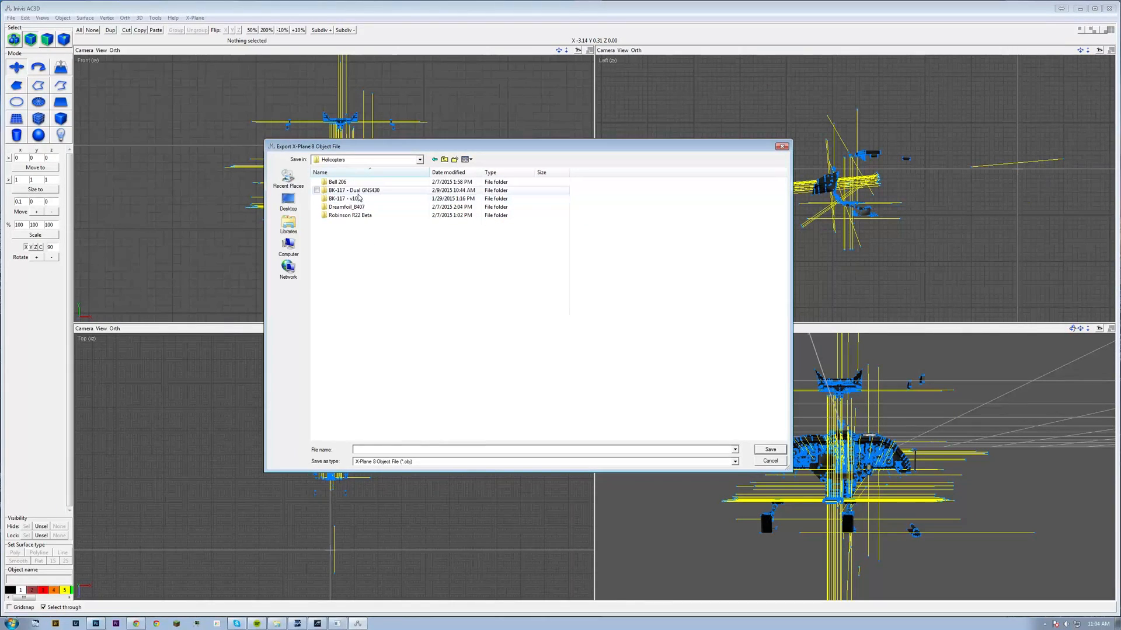
pyautogui.moveTo(365, 146); pyautogui.dragTo(354, 171)
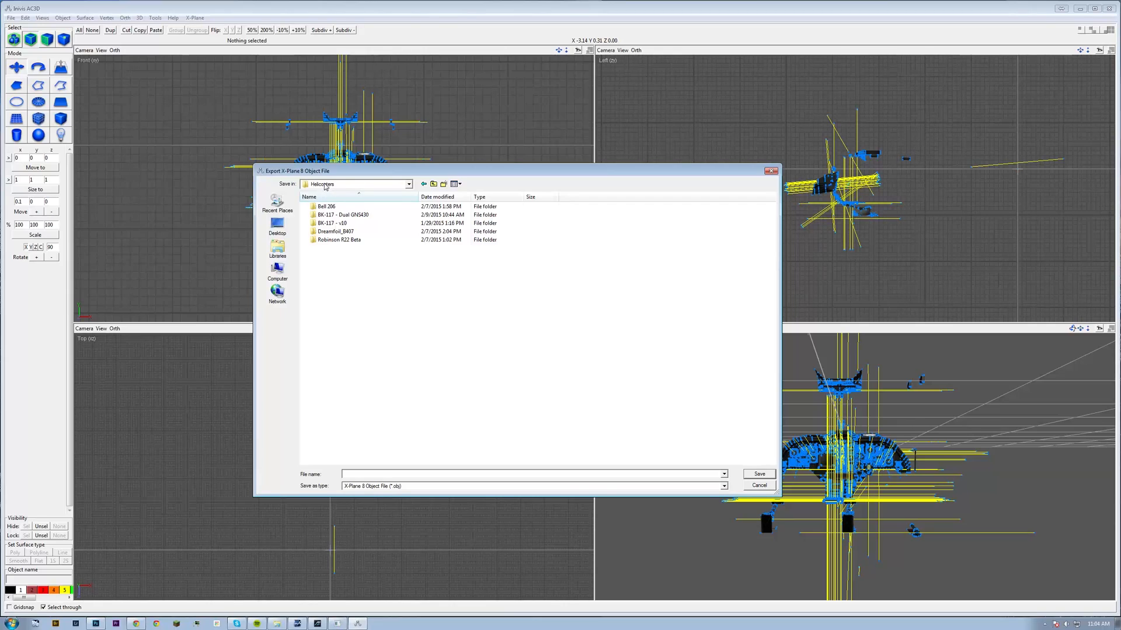
pyautogui.doubleClick(366, 218)
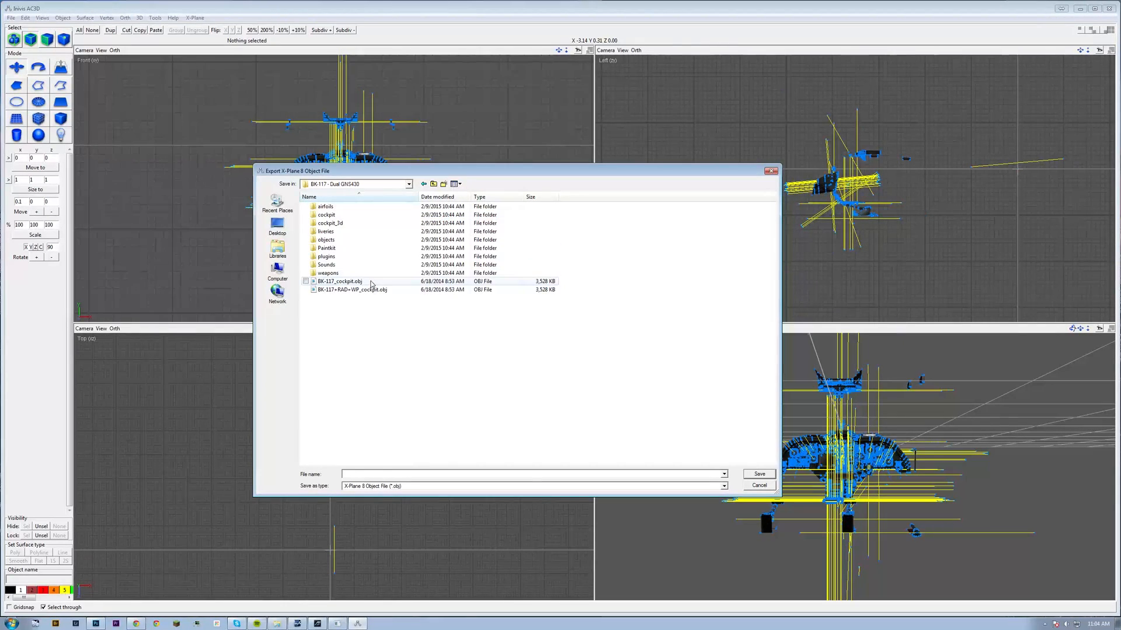
# Export the cockpit as BK-117_cockpit.obj, replacing the existing file.
pyautogui.click(376, 282)
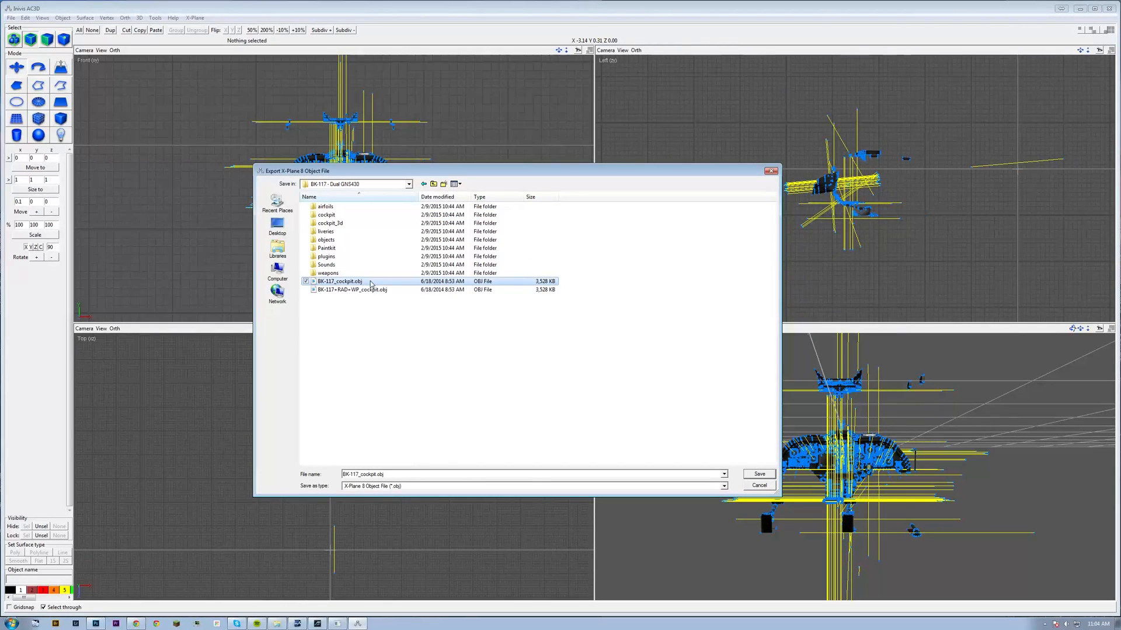
pyautogui.click(759, 474)
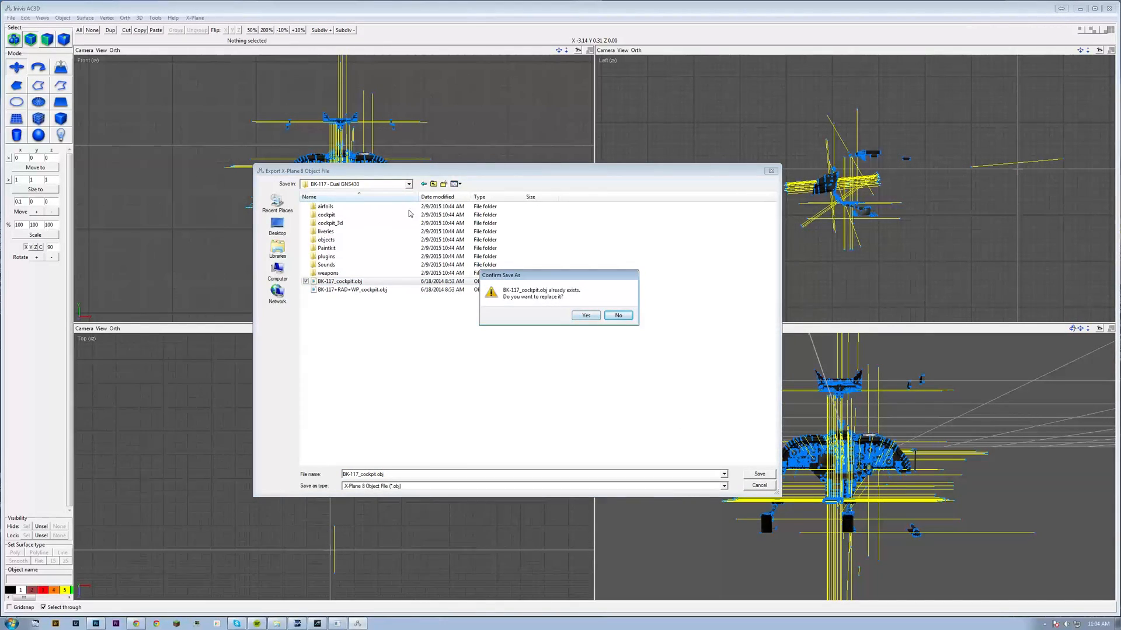
pyautogui.click(586, 316)
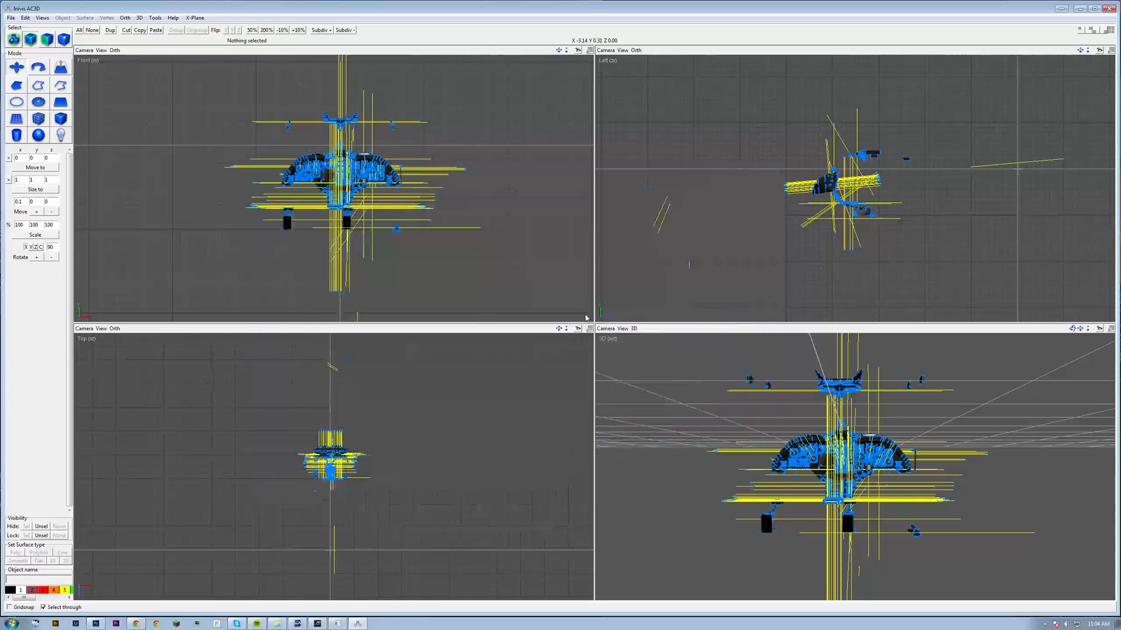
pyautogui.click(390, 269)
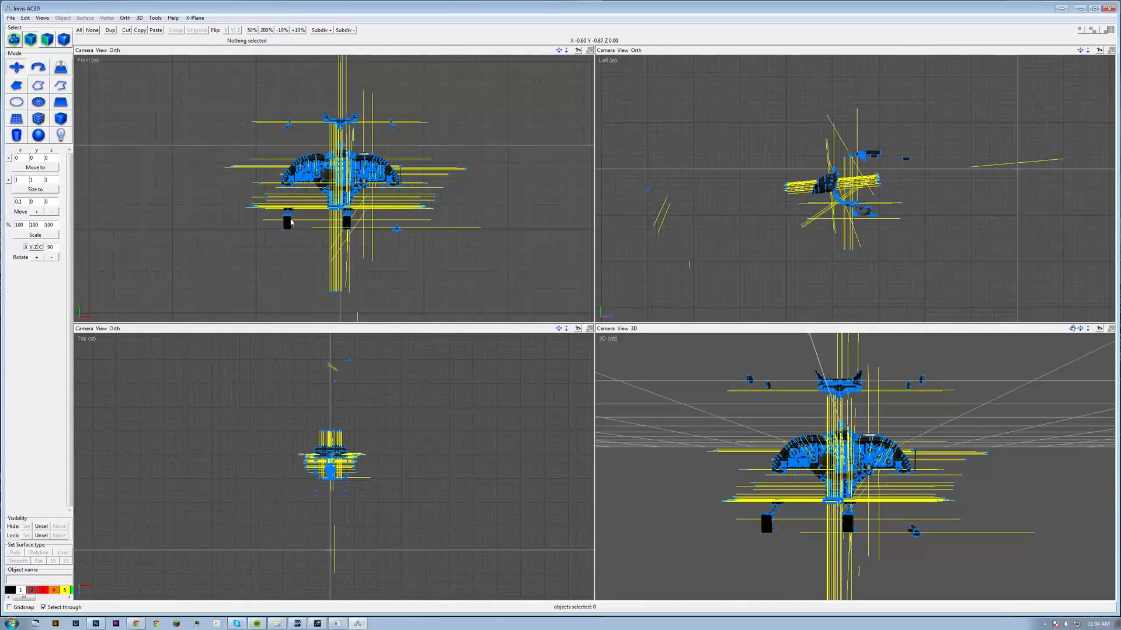
# Switch to X-Plane and load BK-117.acf from the BK-117 - Dual GNS430 aircraft folder.
pyautogui.click(347, 624)
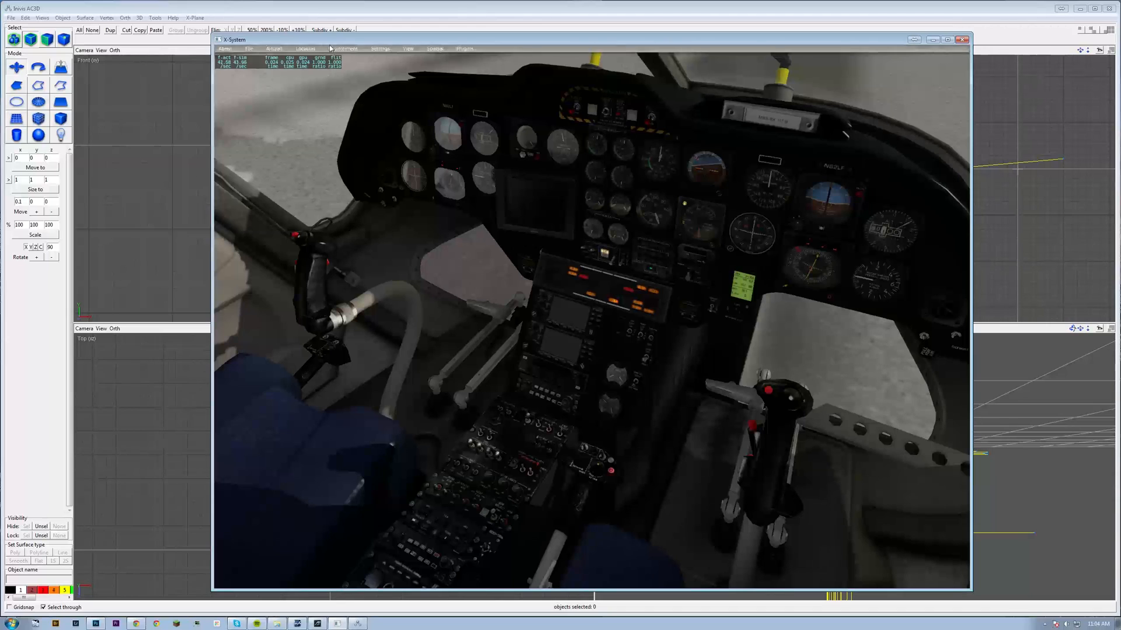
pyautogui.click(281, 49)
pyautogui.click(288, 57)
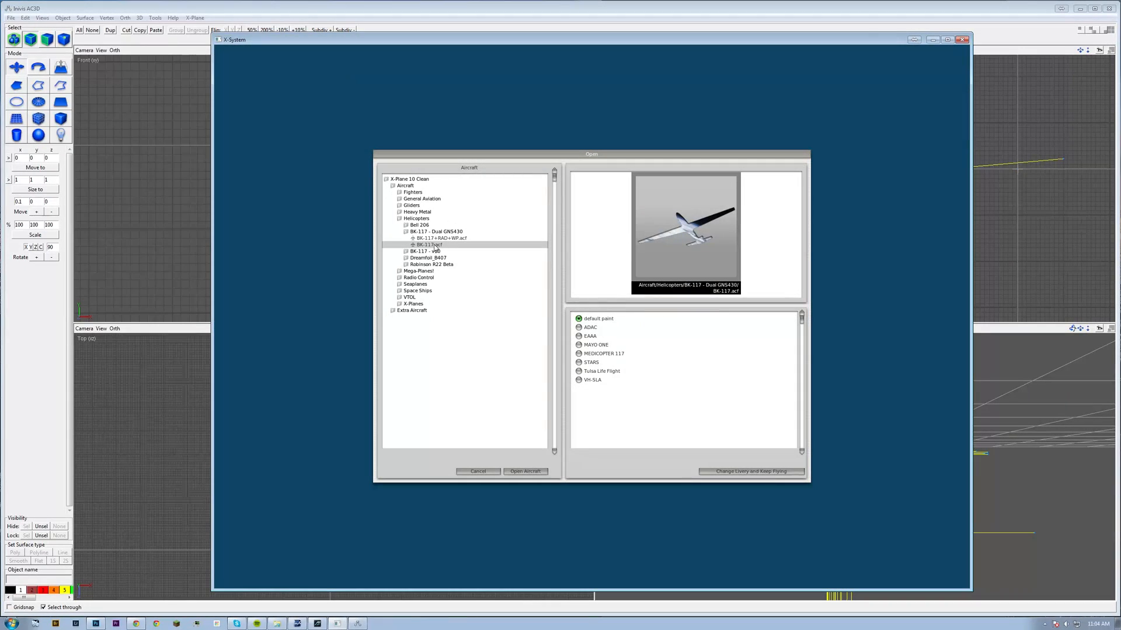
pyautogui.click(537, 472)
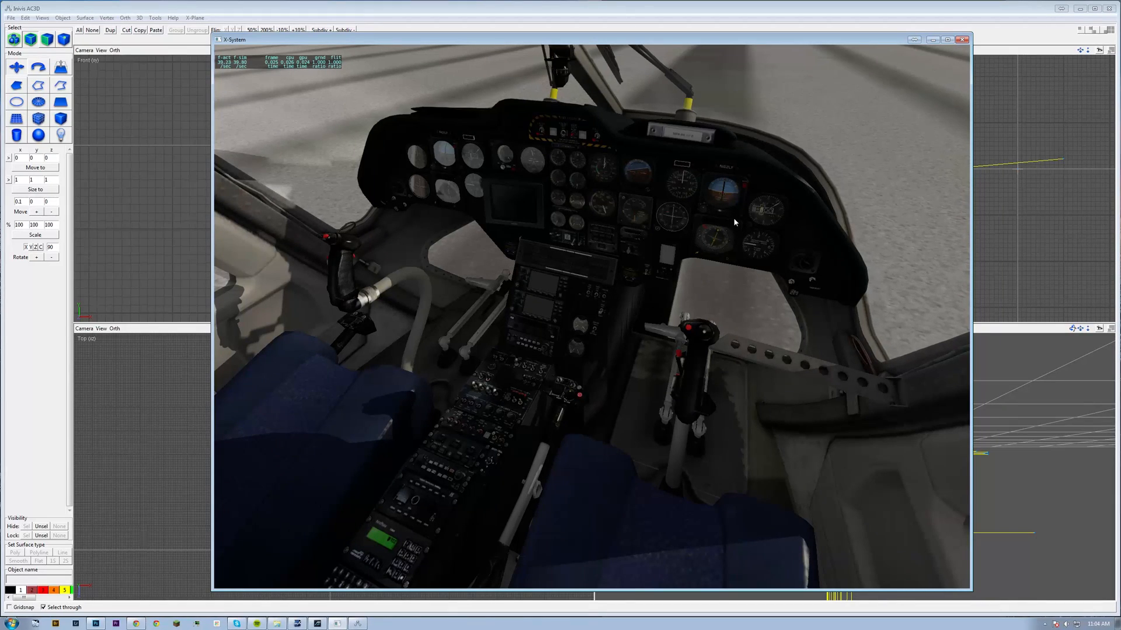
# Check the old Panel_Preview.png in the -PANELS- folder, close the viewer, and delete the file.
pyautogui.click(274, 624)
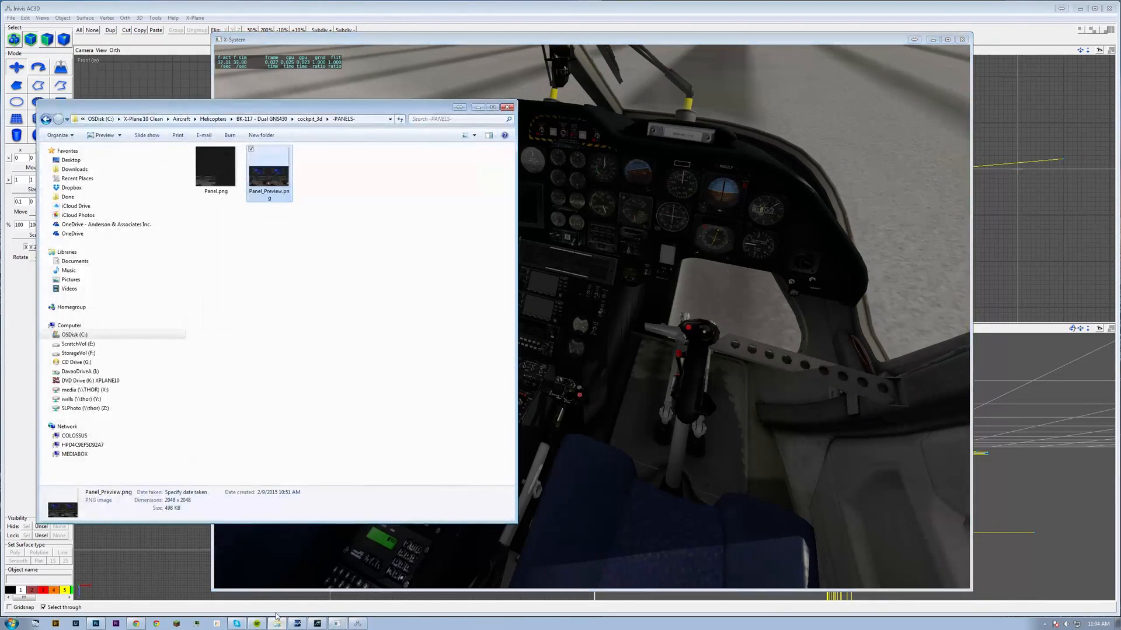
pyautogui.doubleClick(276, 175)
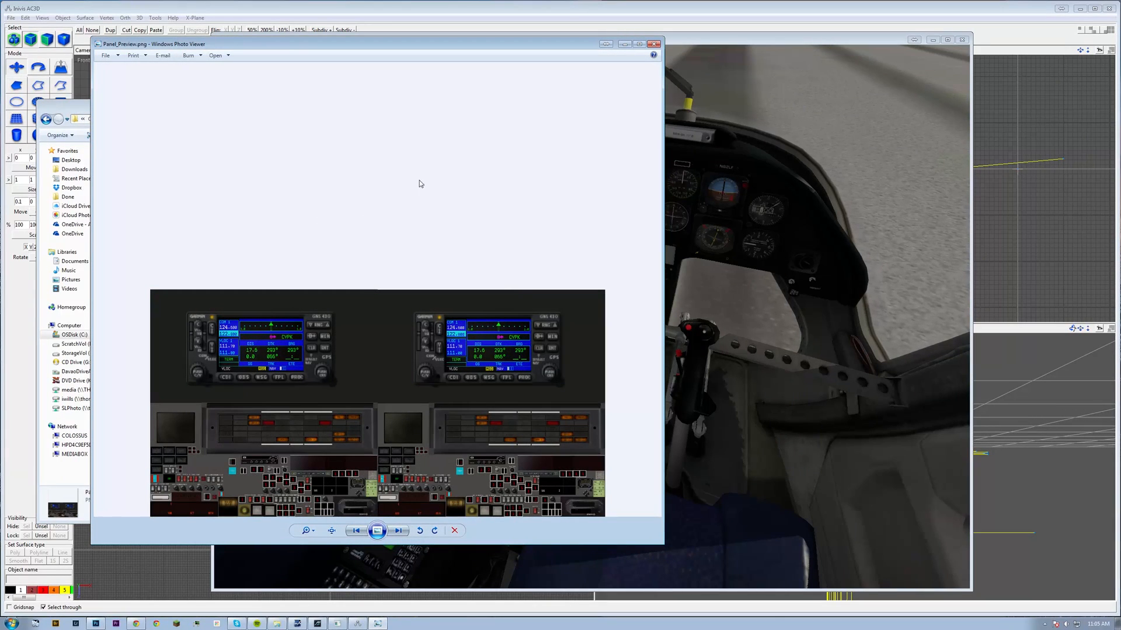
pyautogui.click(653, 44)
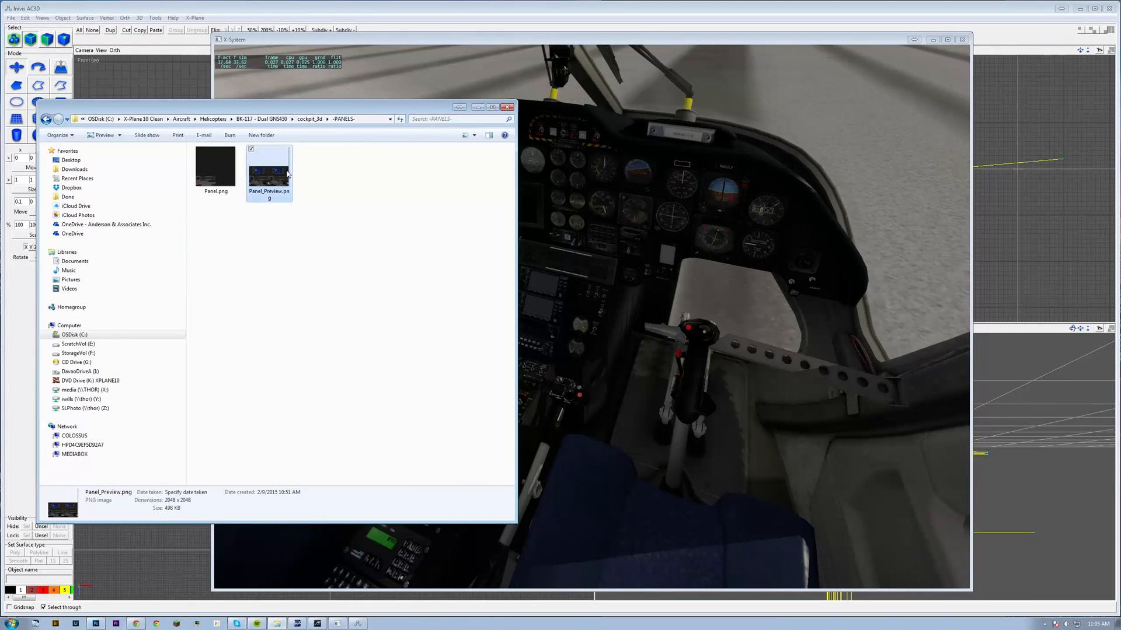
pyautogui.press('Delete')
pyautogui.press('Return')
# Generate a fresh panel preview in X-Plane and open the new Panel_Preview.png from the -PANELS- folder.
pyautogui.click(760, 86)
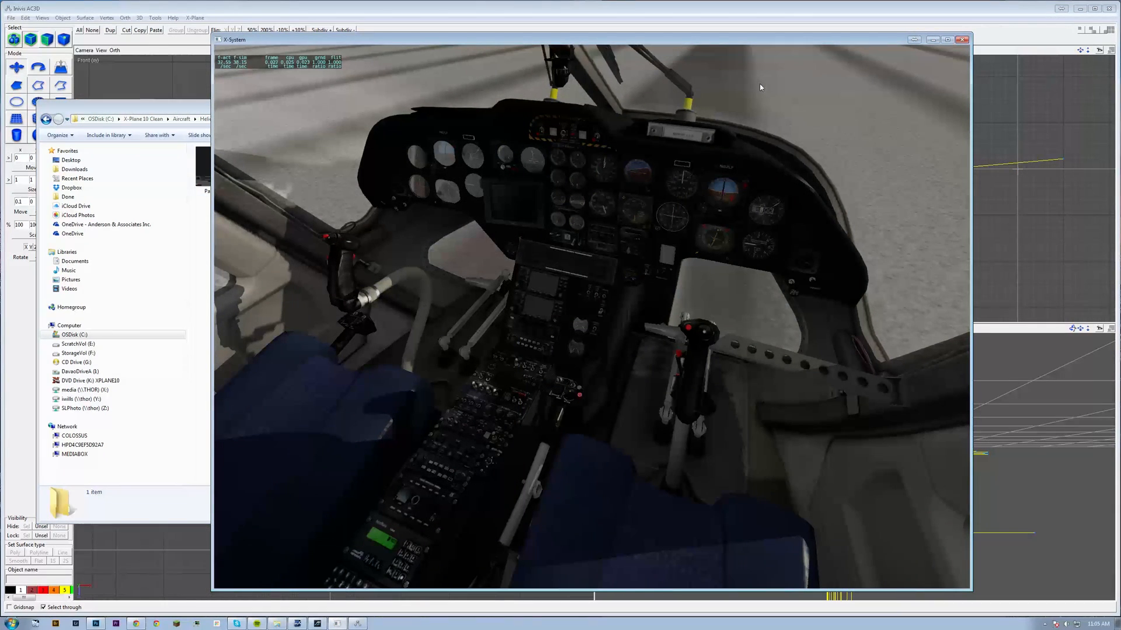
pyautogui.hotkey('ctrl', 'alt', 'shift', 'space')
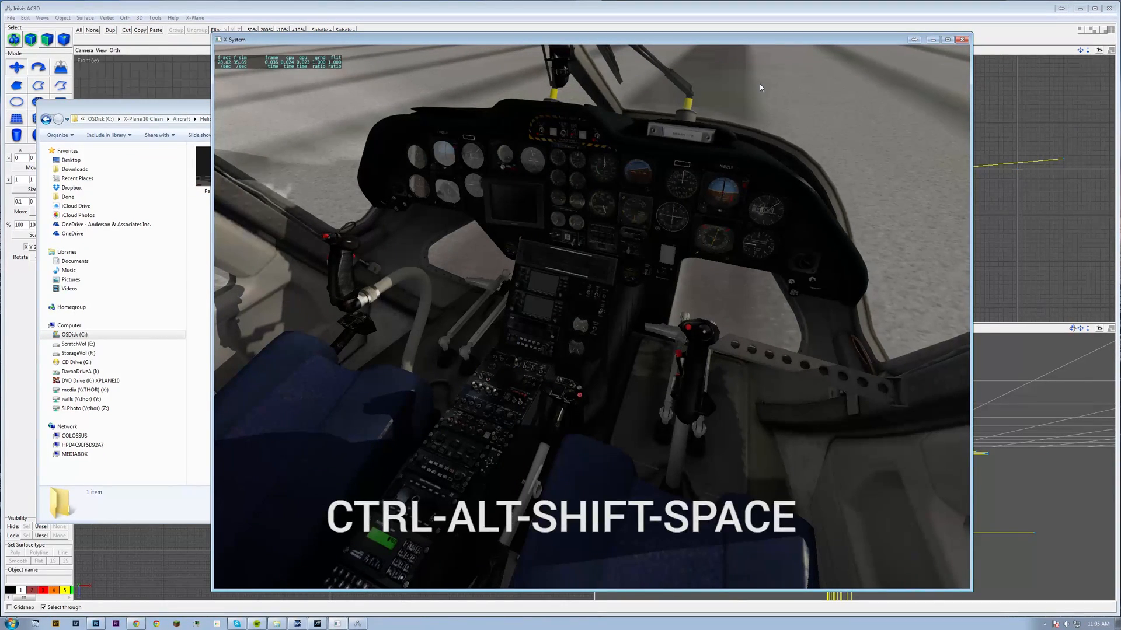
pyautogui.click(178, 111)
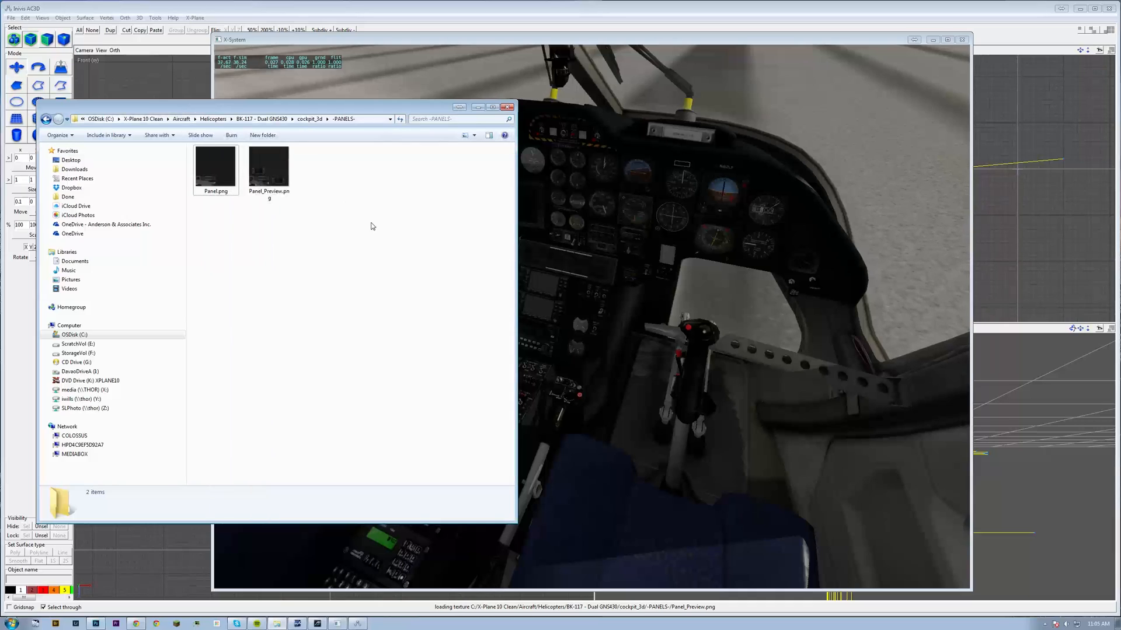
pyautogui.doubleClick(274, 175)
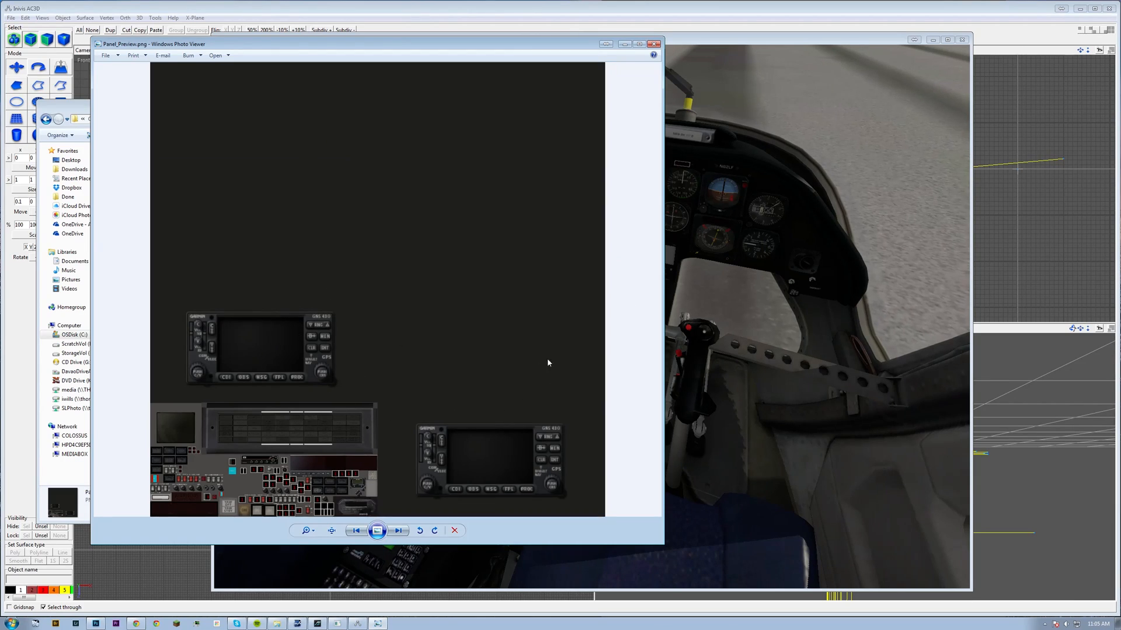
# Return to AC3D, select the cockpit object that carries the panel texture, and show its full mapping in the Texture Coordinate Editor.
pyautogui.click(895, 10)
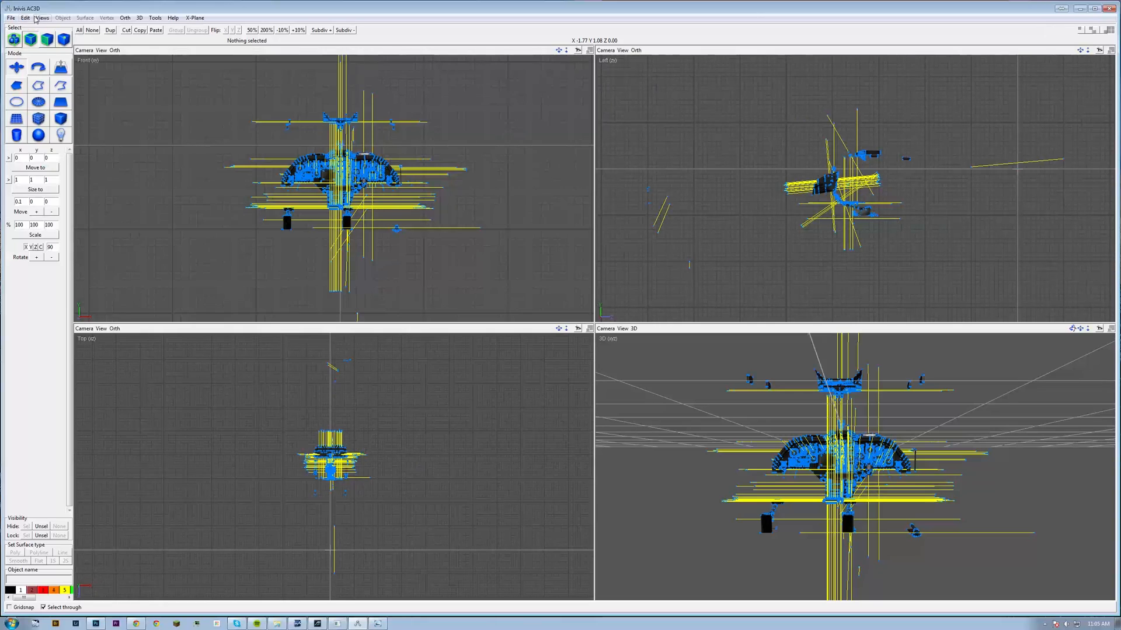
pyautogui.scroll(5, 295, 138)
pyautogui.click(295, 137)
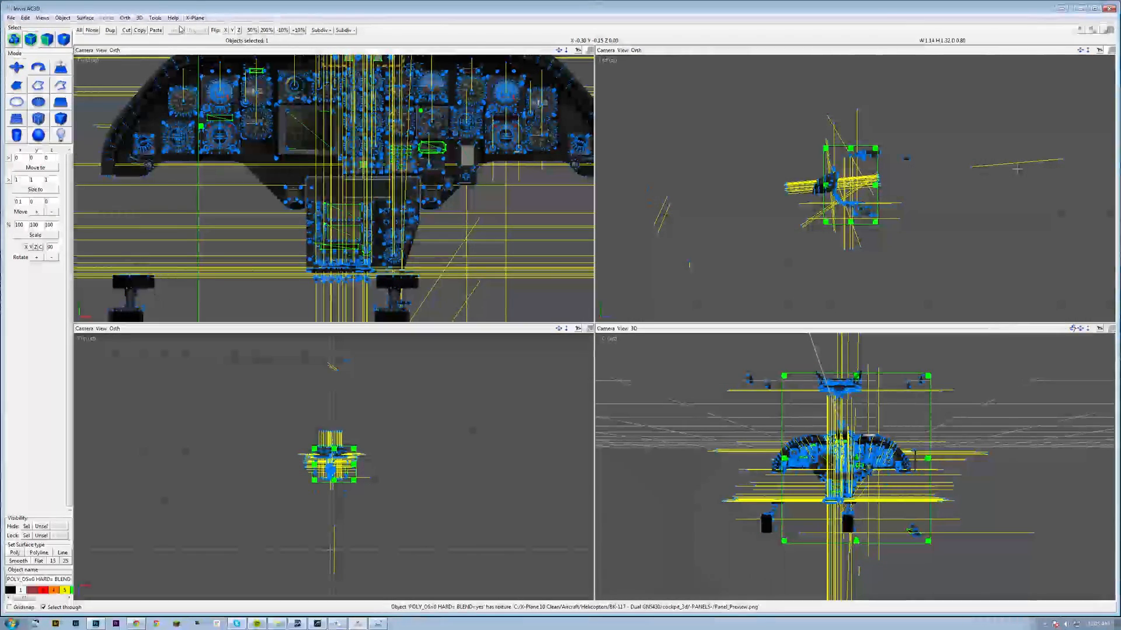
pyautogui.click(154, 18)
pyautogui.click(131, 61)
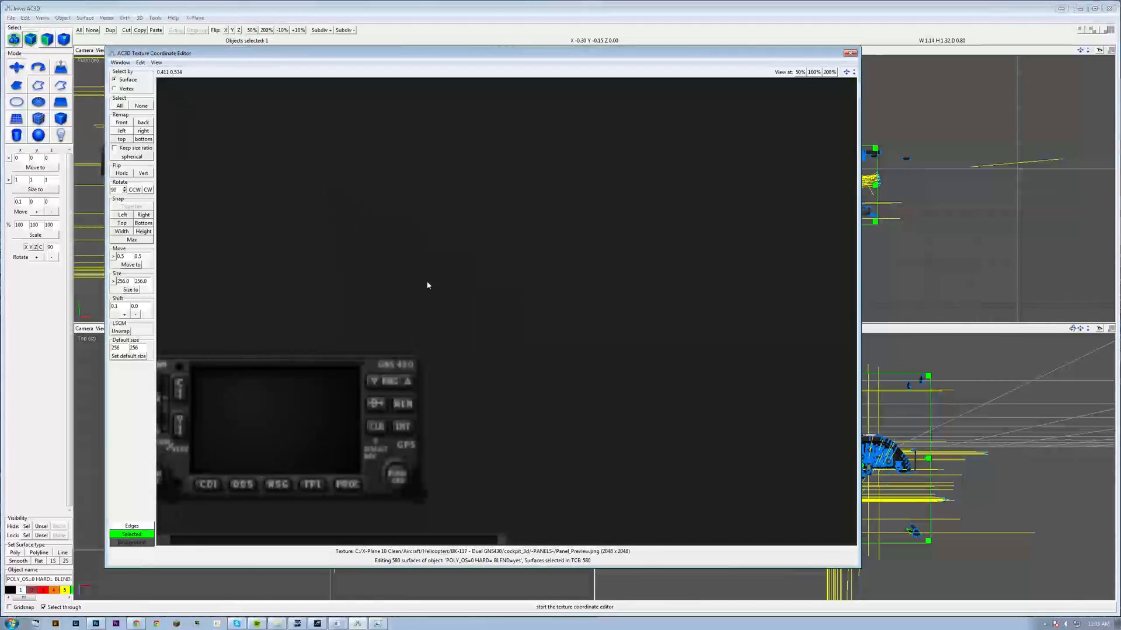
pyautogui.scroll(-15, 532, 338)
pyautogui.scroll(6, 532, 338)
pyautogui.scroll(5, 645, 403)
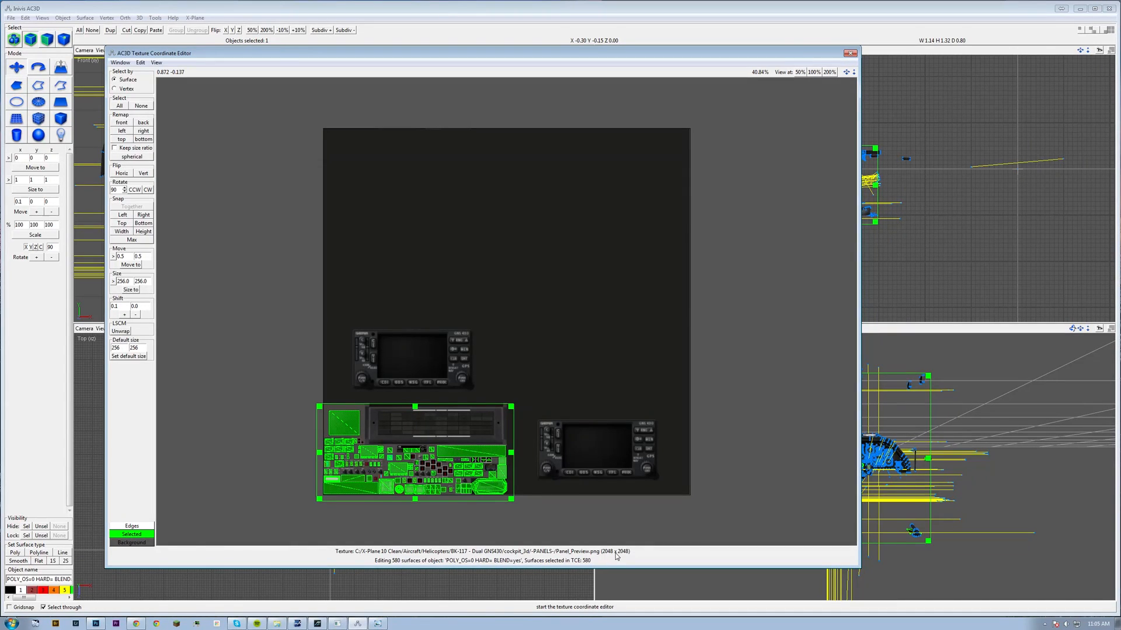
# Select only the upper GPS unit's mapped surfaces, move them onto the left GNS430's screen in the texture, and deselect them.
pyautogui.click(230, 471)
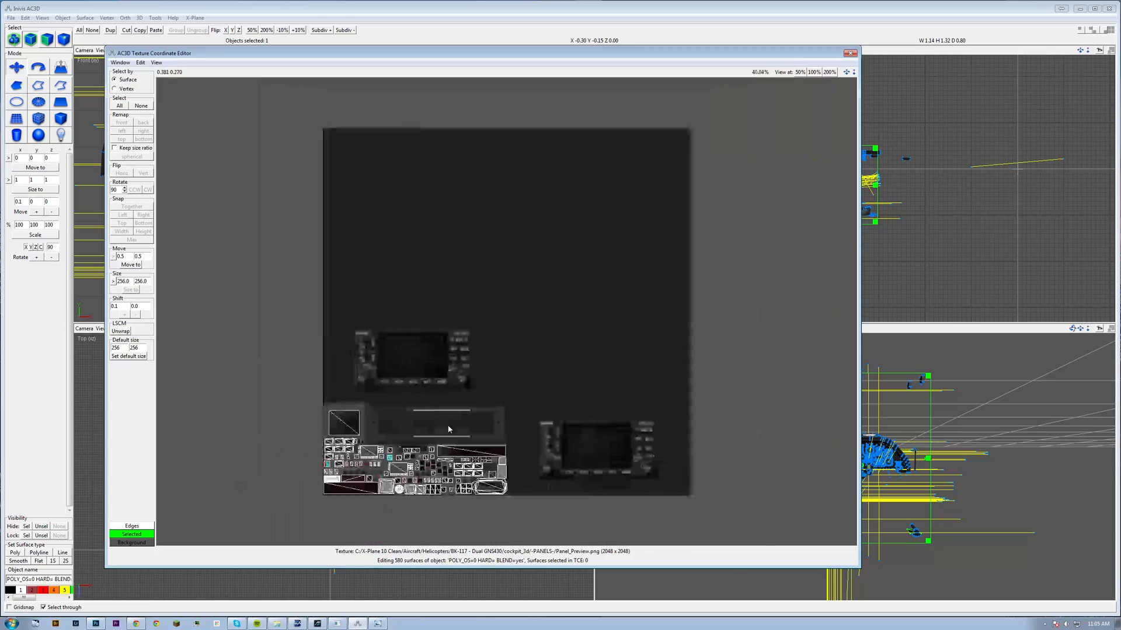
pyautogui.scroll(5, 448, 429)
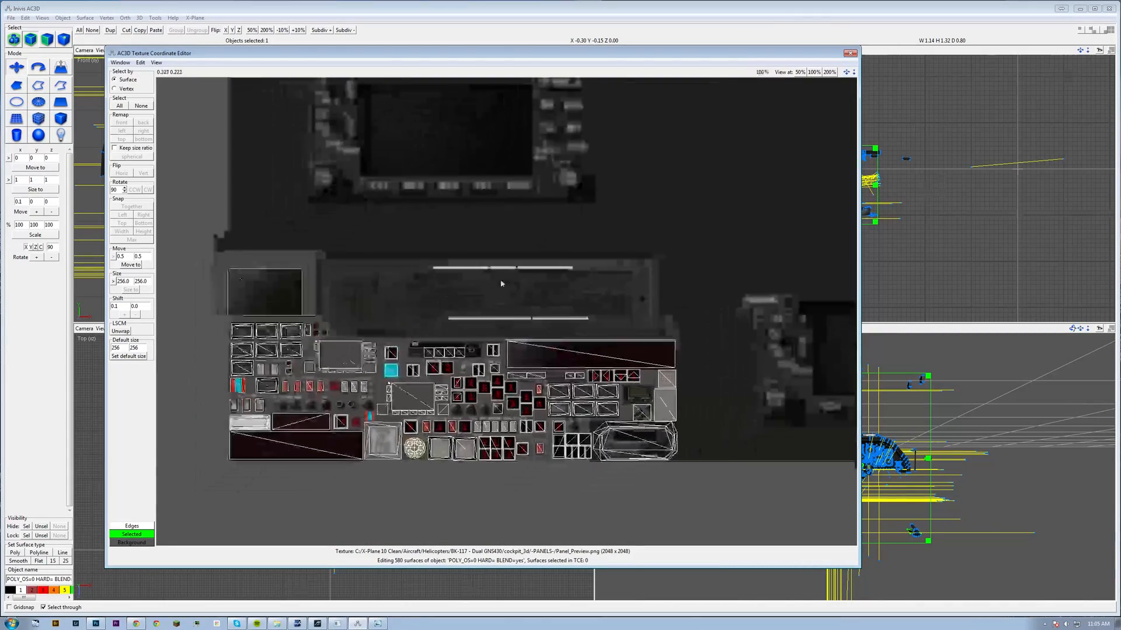
pyautogui.moveTo(501, 281); pyautogui.dragTo(559, 237, button='middle')
pyautogui.scroll(2, 268, 356)
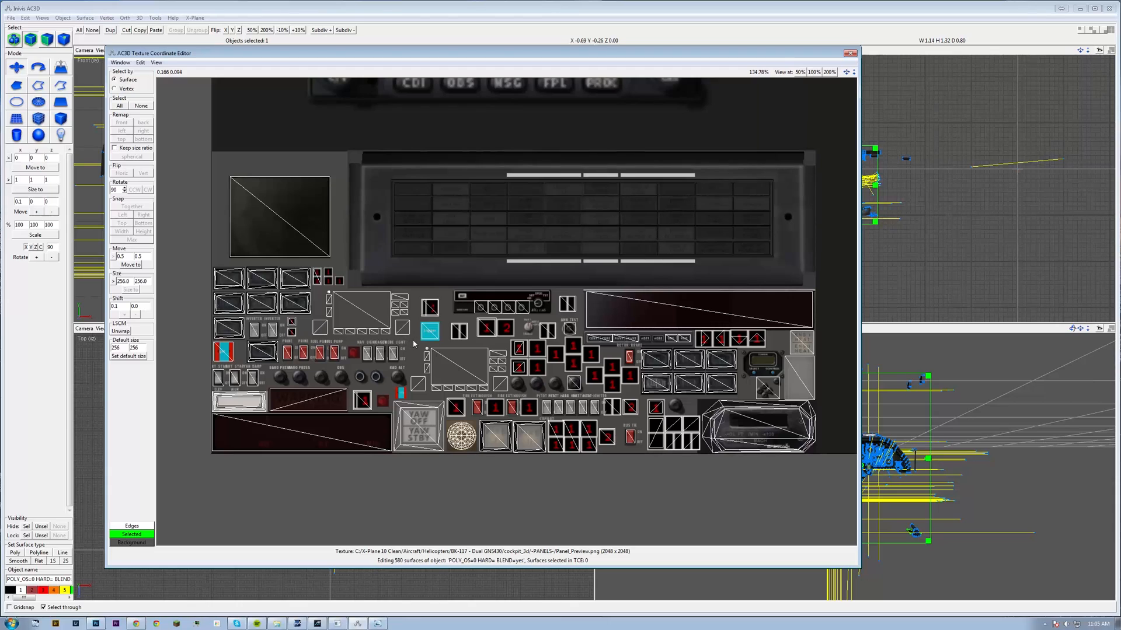
pyautogui.moveTo(363, 326); pyautogui.dragTo(313, 291)
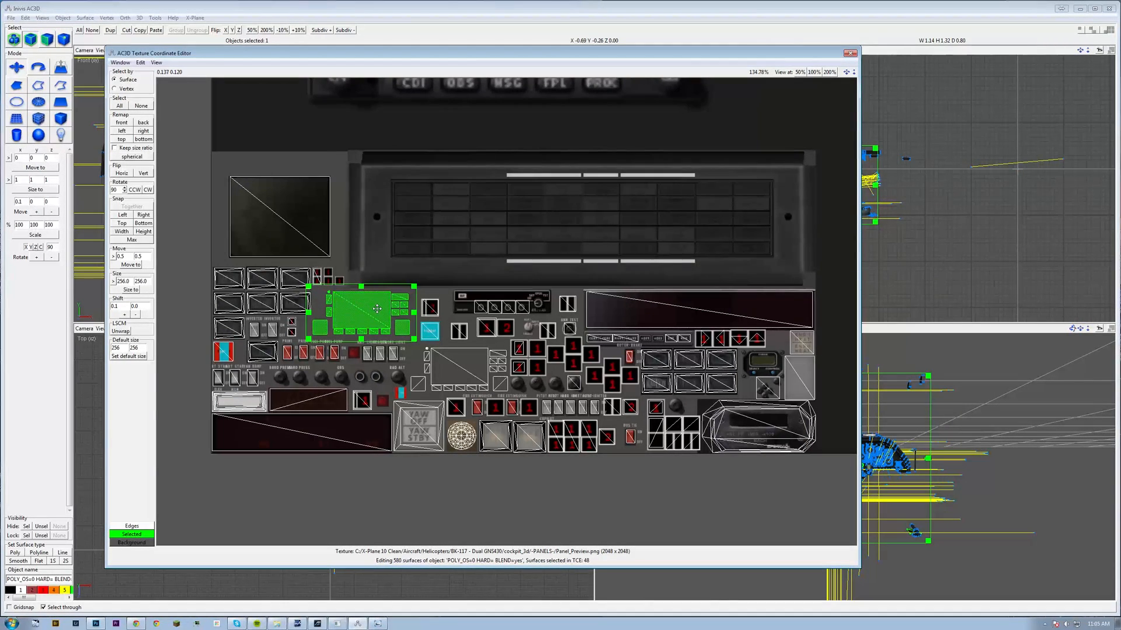
pyautogui.scroll(-5, 377, 309)
pyautogui.moveTo(450, 315); pyautogui.dragTo(505, 186)
pyautogui.click(637, 230)
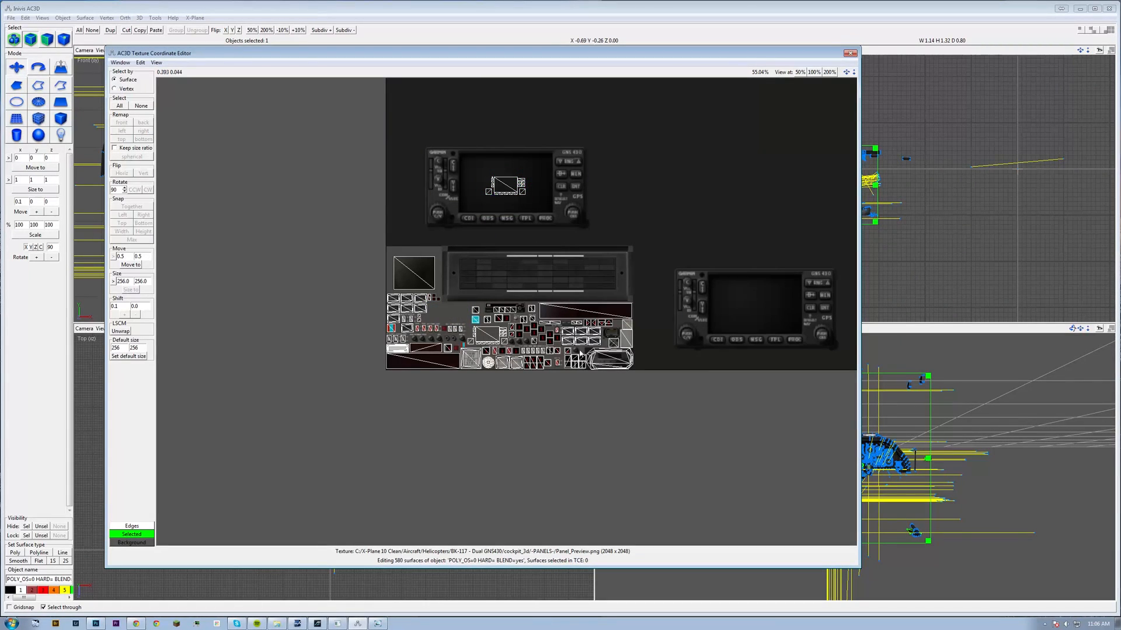
# Select the remaining GPS unit's mapped surfaces in the panel area, move them onto the right GNS430's screen in the texture, and deselect them.
pyautogui.scroll(5, 508, 312)
pyautogui.moveTo(407, 347); pyautogui.dragTo(512, 397)
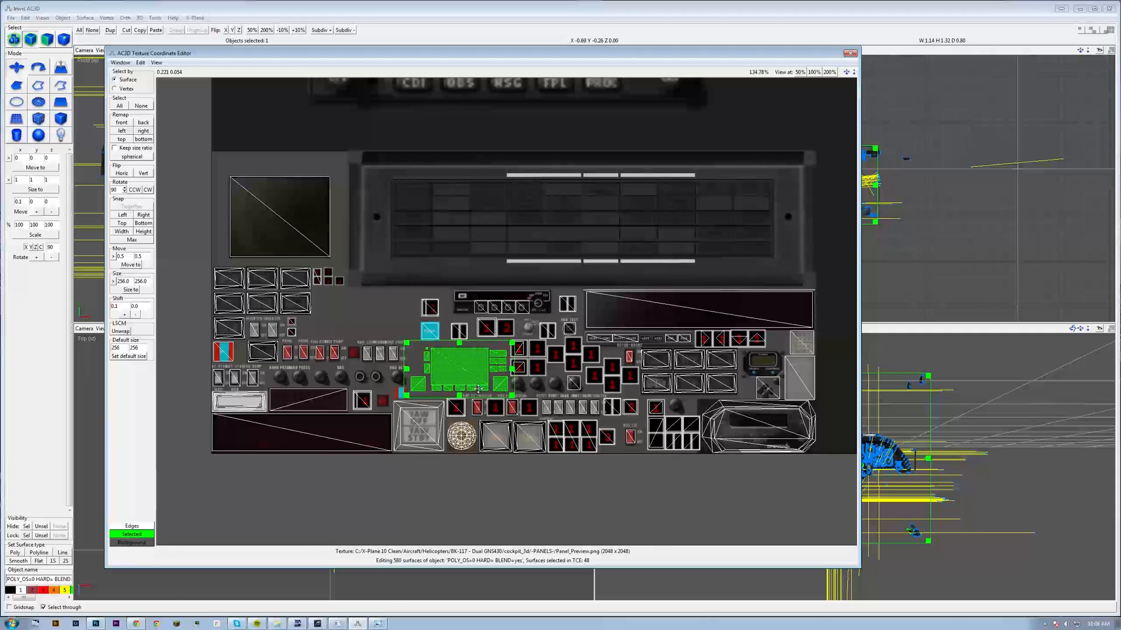
pyautogui.scroll(-3, 661, 478)
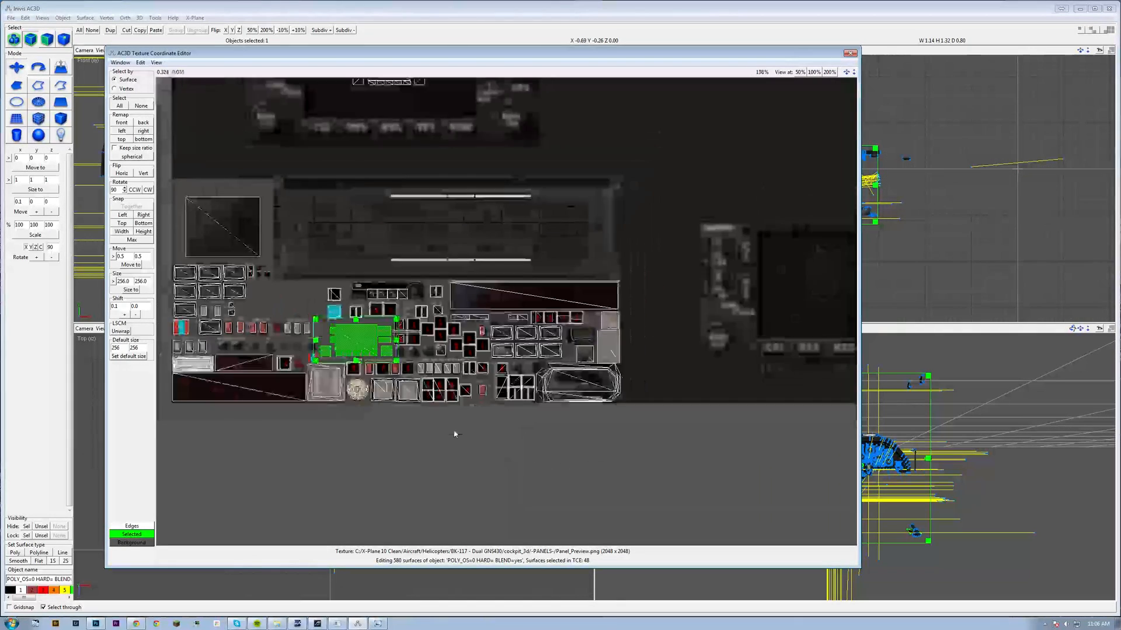
pyautogui.scroll(-2, 412, 362)
pyautogui.moveTo(425, 328); pyautogui.dragTo(688, 295)
pyautogui.click(459, 221)
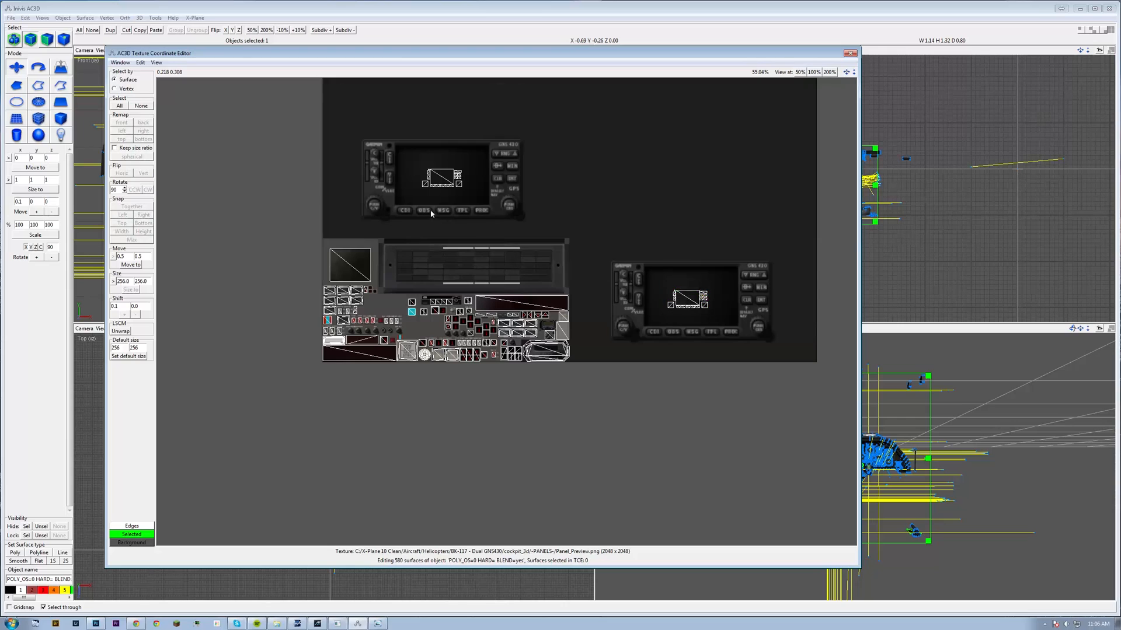
# Select the left GNS430's mapped surfaces and enlarge them to match the unit's display, keys and knobs in the texture.
pyautogui.scroll(4, 459, 220)
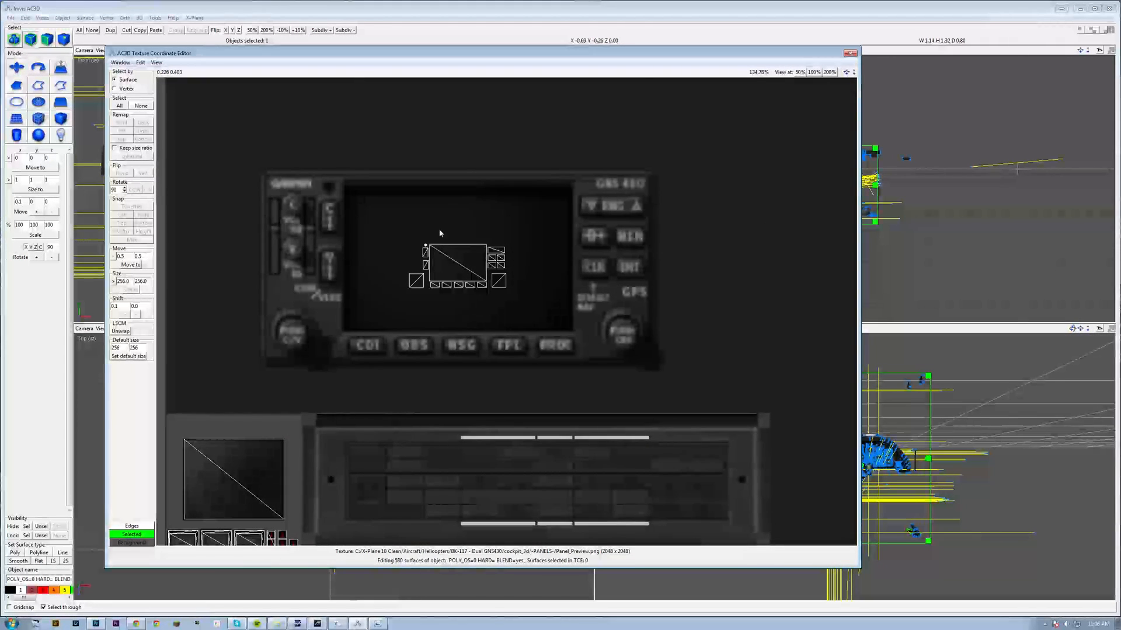
pyautogui.moveTo(380, 219); pyautogui.dragTo(536, 315)
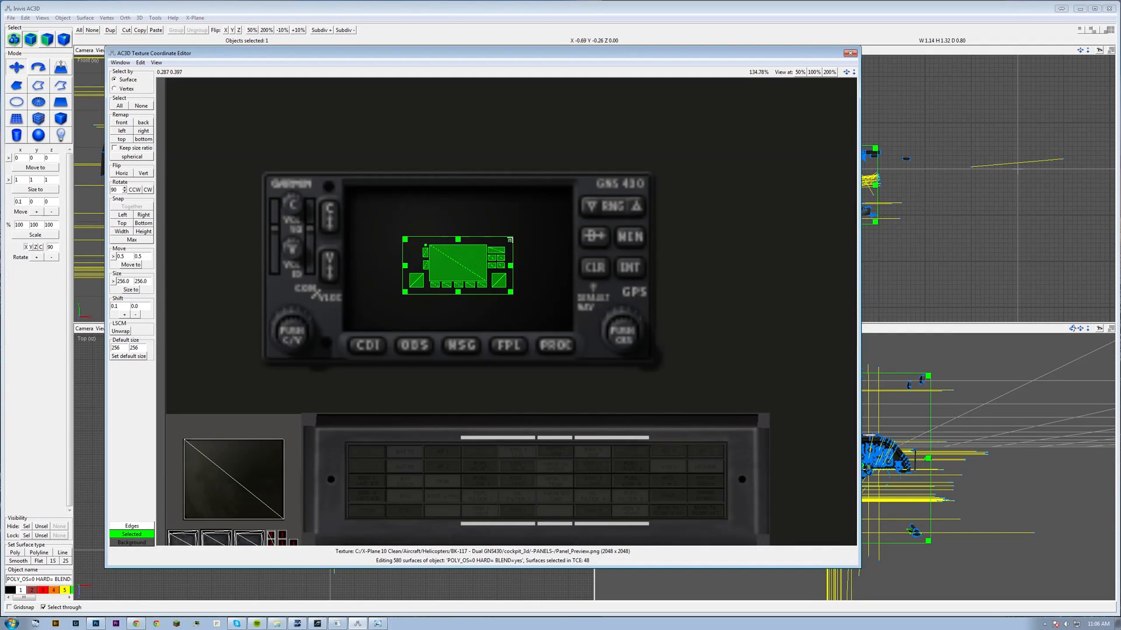
pyautogui.moveTo(510, 239); pyautogui.dragTo(645, 150)
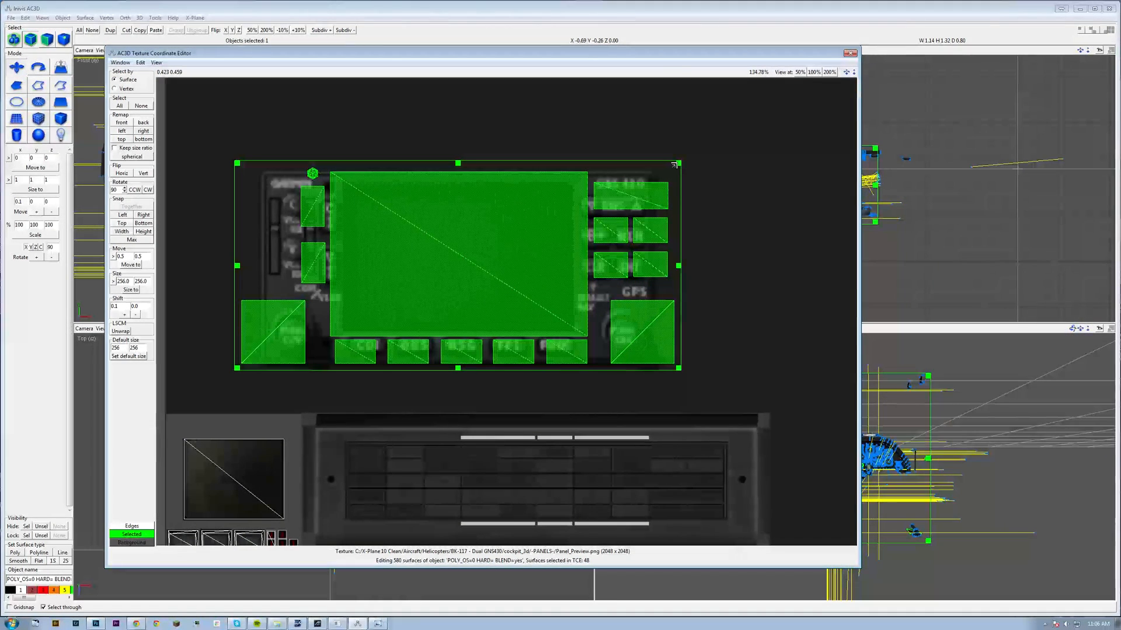
pyautogui.moveTo(678, 164); pyautogui.dragTo(654, 177)
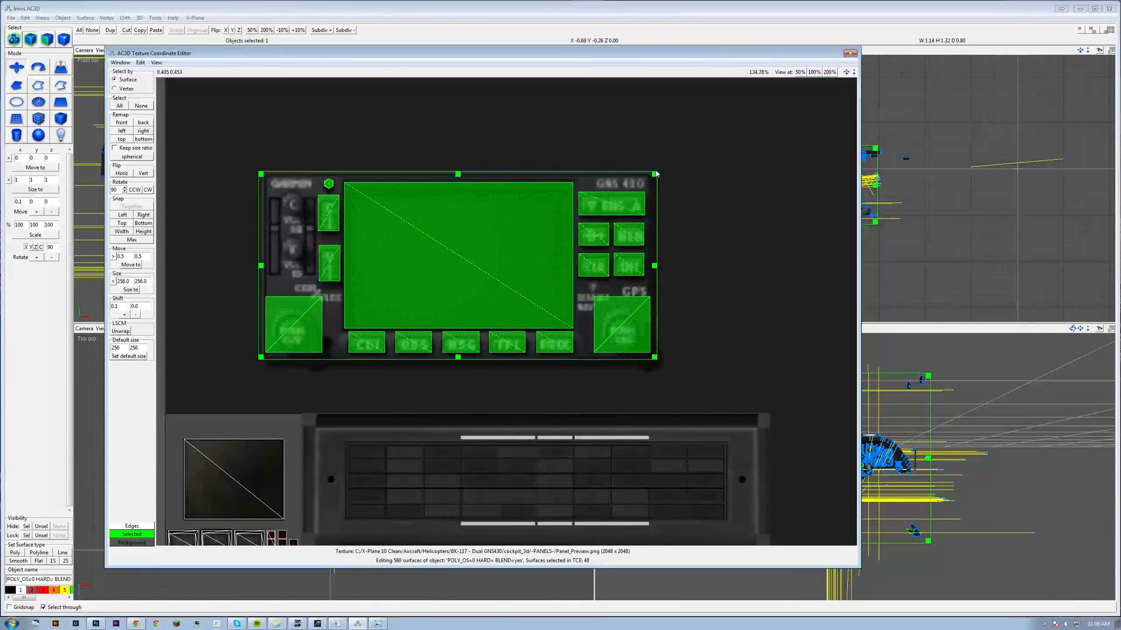
pyautogui.click(610, 170)
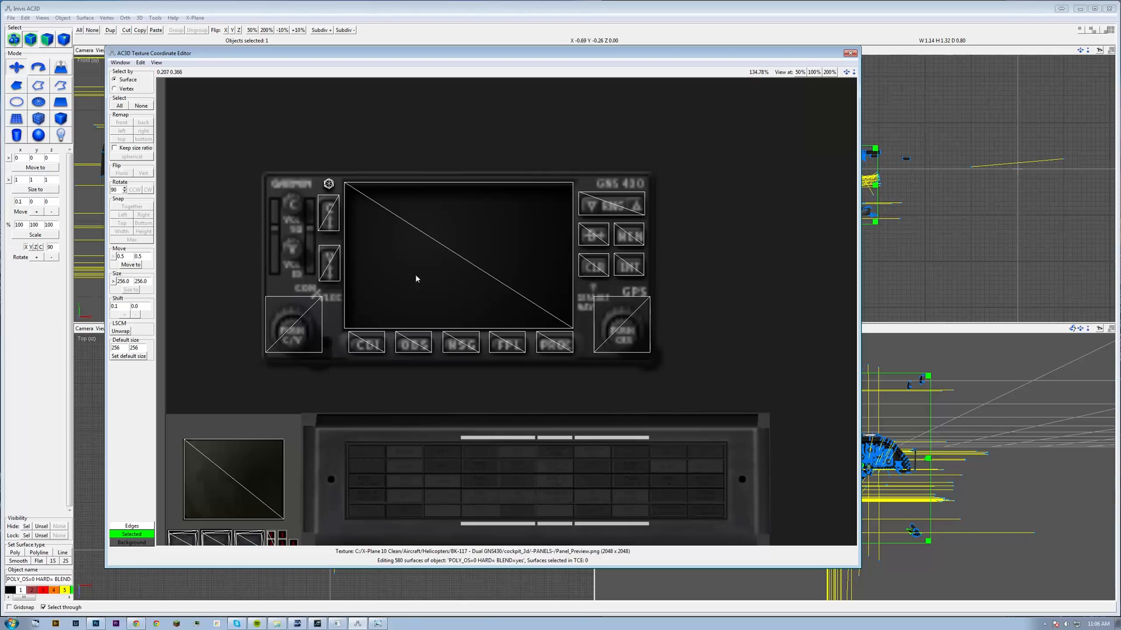
pyautogui.hotkey('ctrl', 'z')
pyautogui.moveTo(652, 178); pyautogui.dragTo(649, 179)
# Nudge the left GNS430's right-hand key group and left-side flip-flop keys into line with the buttons in the texture.
pyautogui.moveTo(584, 369); pyautogui.dragTo(343, 328)
pyautogui.click(524, 387)
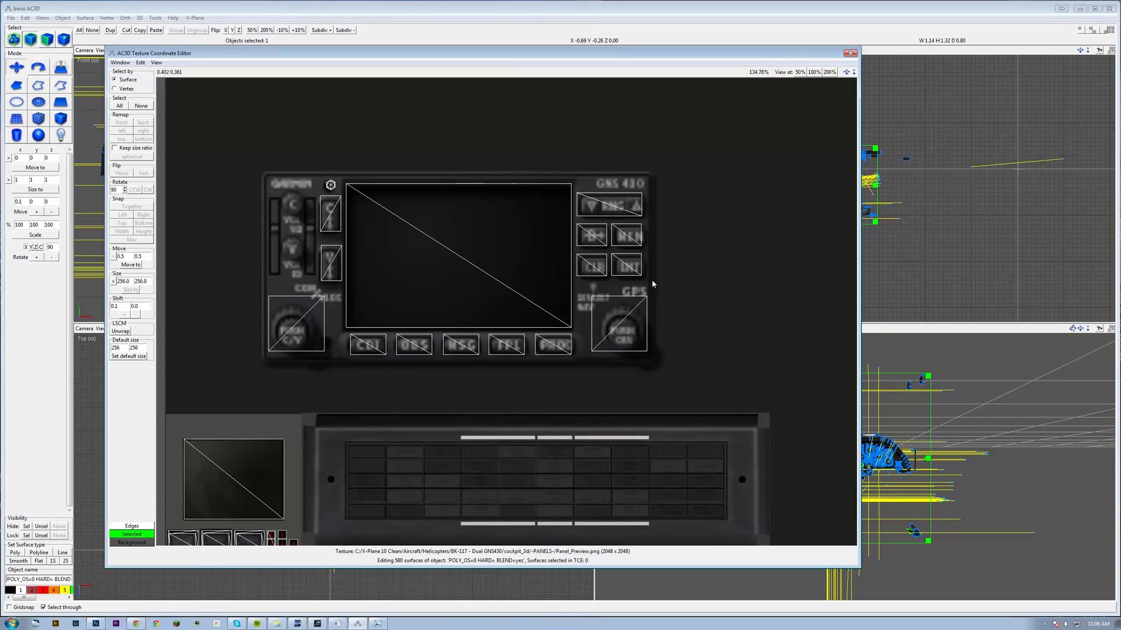
pyautogui.moveTo(652, 282); pyautogui.dragTo(603, 205)
pyautogui.moveTo(343, 285); pyautogui.dragTo(320, 178)
pyautogui.moveTo(328, 210); pyautogui.dragTo(327, 210)
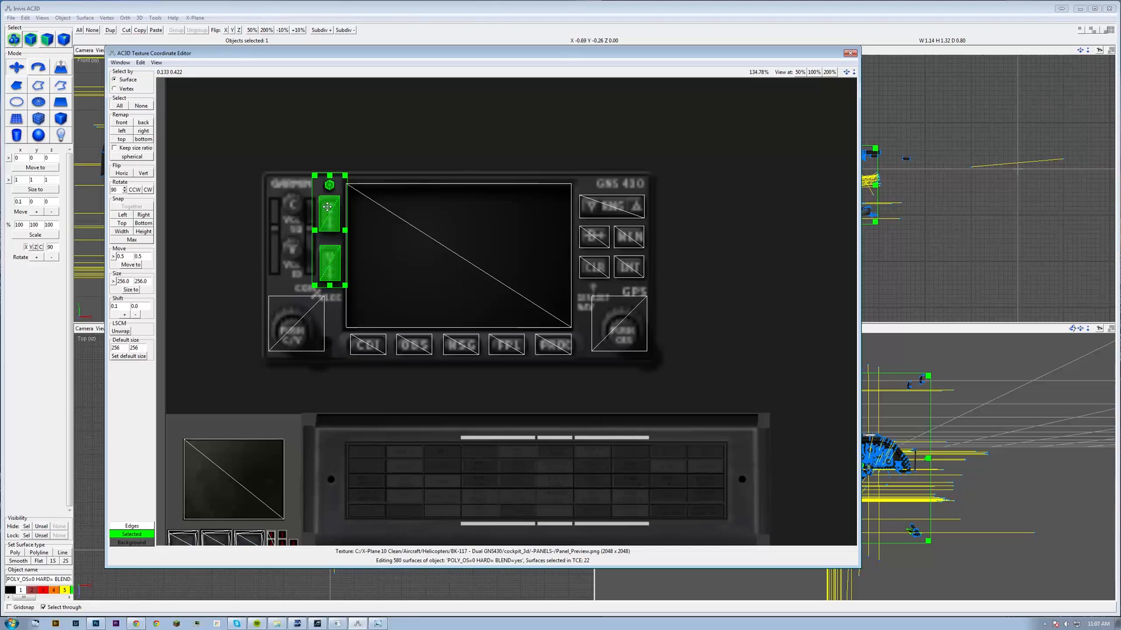
pyautogui.click(380, 122)
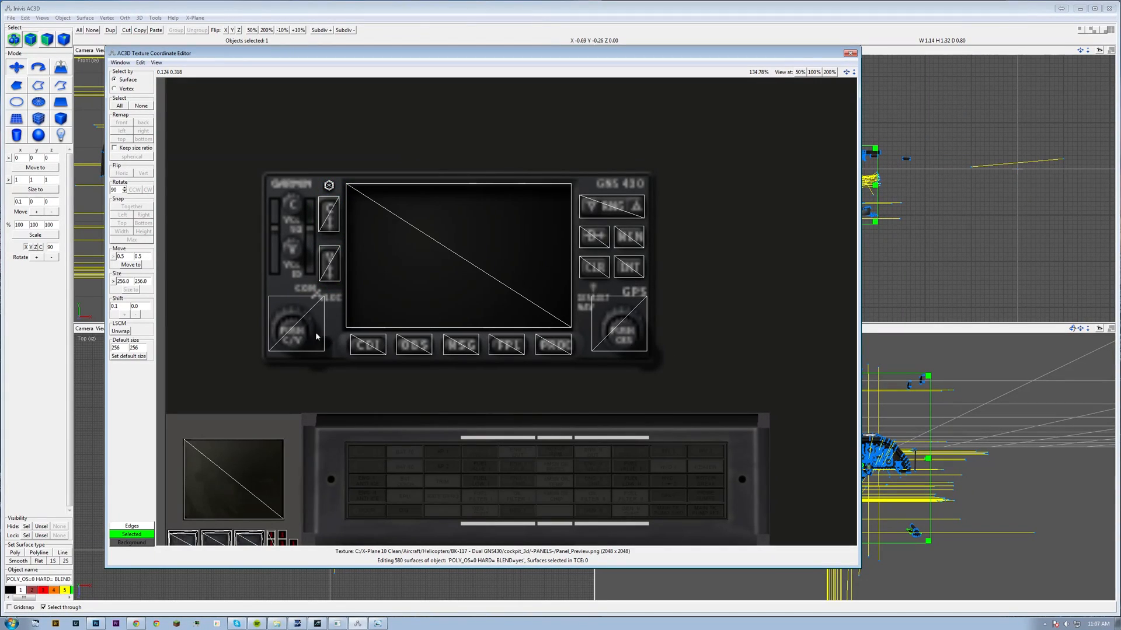
# Select the right GNS430's mapped surfaces, enlarge them to match the unit in the texture, and deselect them.
pyautogui.scroll(-5, 753, 351)
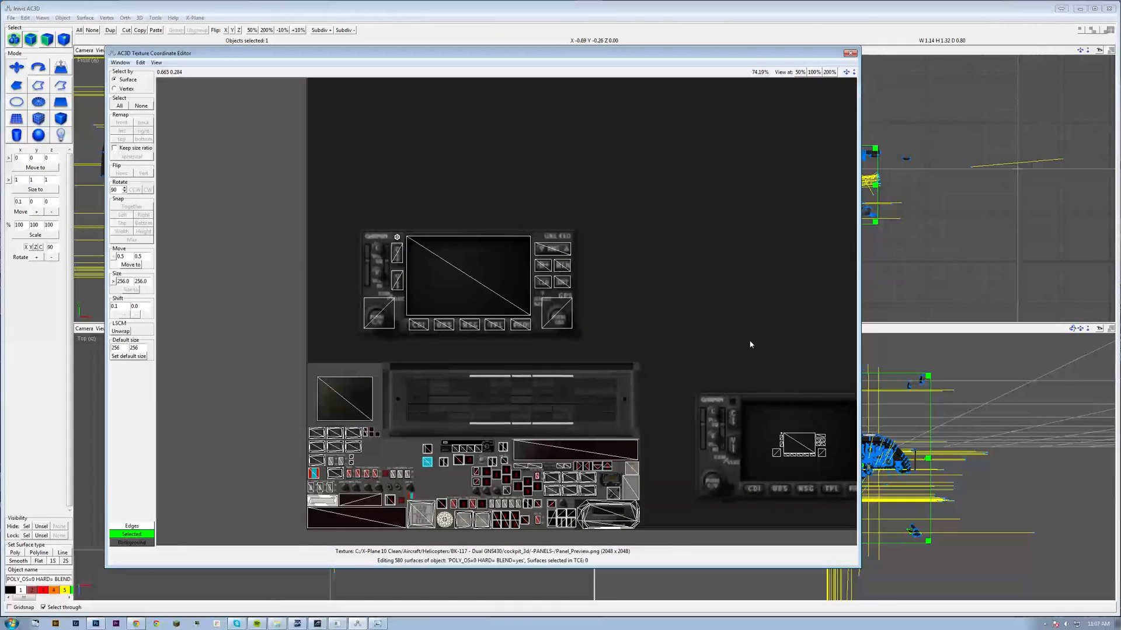
pyautogui.moveTo(746, 343); pyautogui.dragTo(628, 274, button='middle')
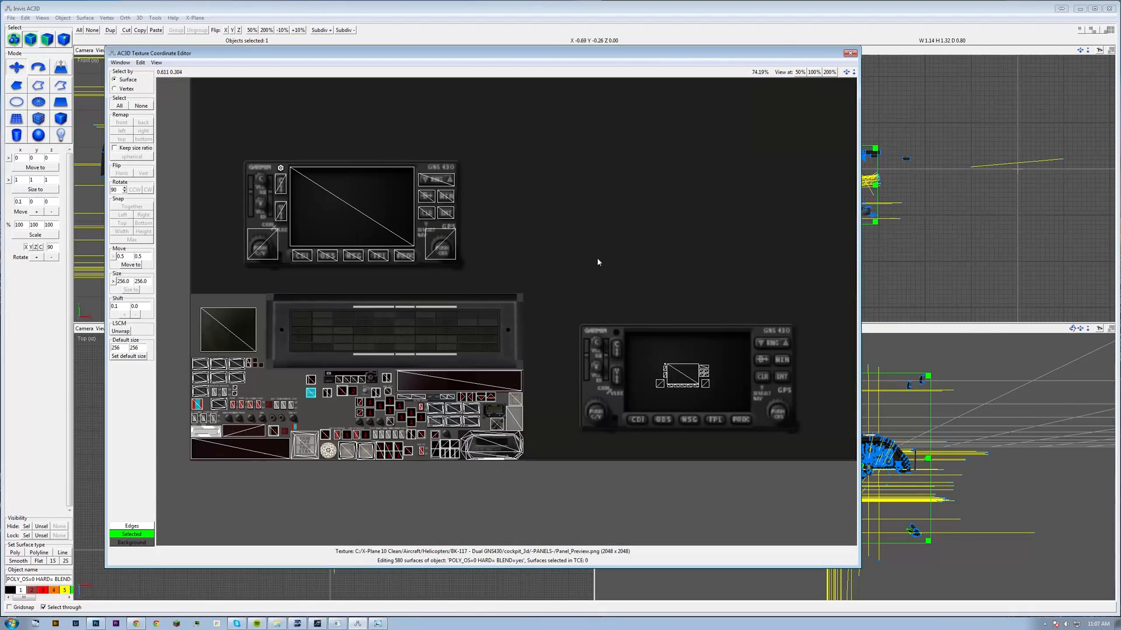
pyautogui.moveTo(713, 272); pyautogui.dragTo(520, 190, button='middle')
pyautogui.scroll(3, 491, 375)
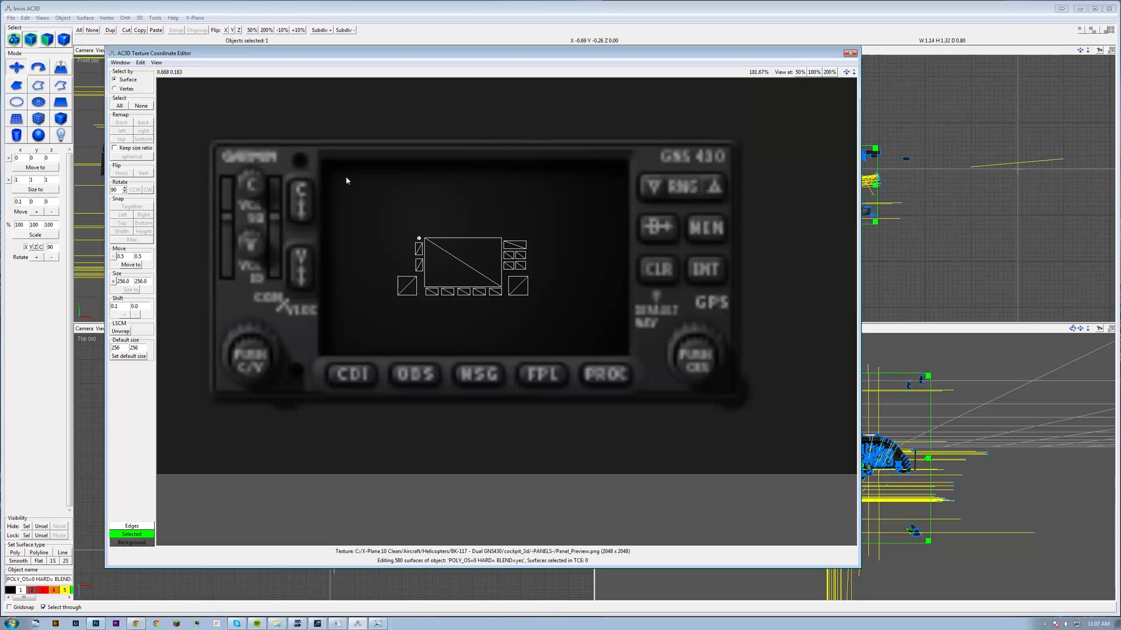
pyautogui.moveTo(346, 180); pyautogui.dragTo(586, 338)
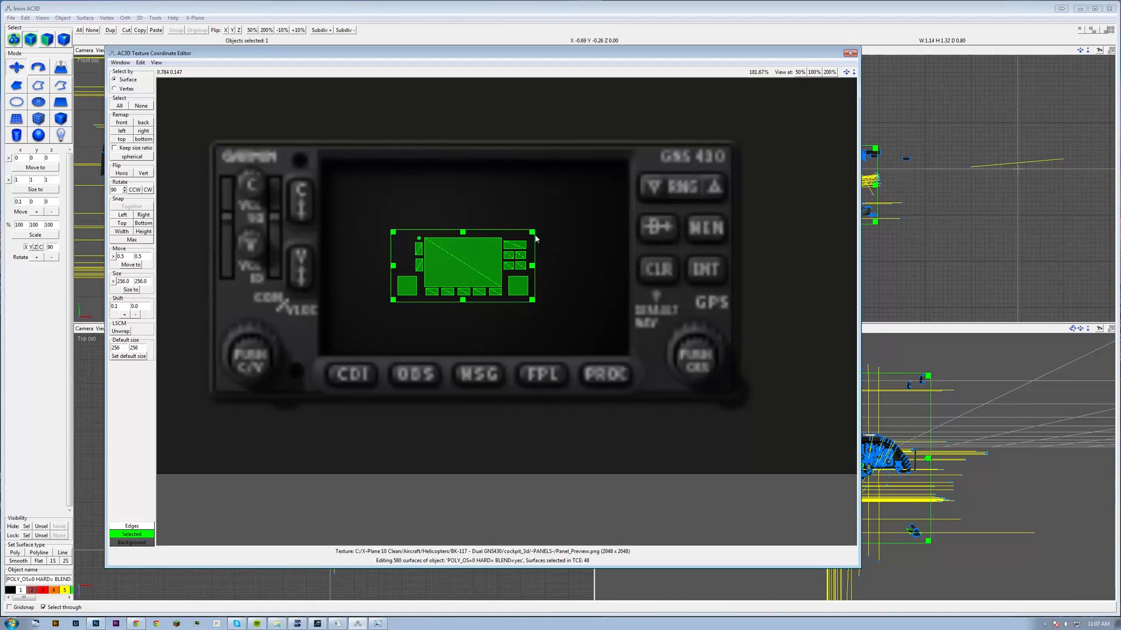
pyautogui.moveTo(531, 234); pyautogui.dragTo(724, 146)
pyautogui.moveTo(453, 231); pyautogui.dragTo(467, 234)
pyautogui.moveTo(739, 390); pyautogui.dragTo(734, 387)
pyautogui.click(583, 442)
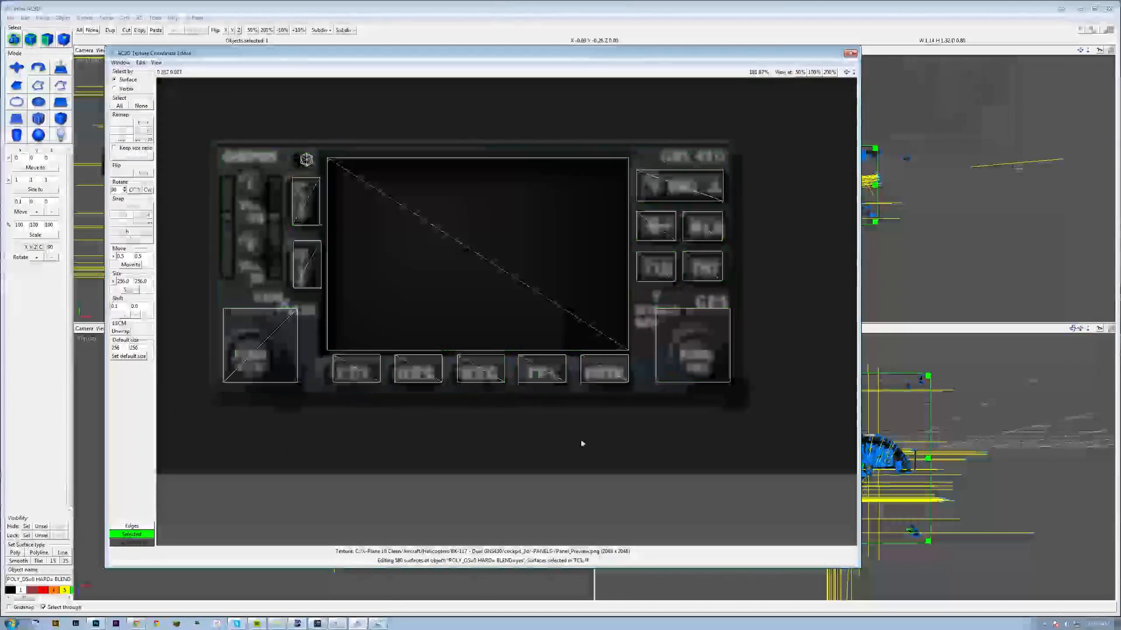
# Align the right GNS430's lower key row and left-side flip-flop key surfaces with the buttons in the texture.
pyautogui.moveTo(641, 439); pyautogui.dragTo(324, 349)
pyautogui.moveTo(420, 366); pyautogui.dragTo(418, 373)
pyautogui.click(322, 337)
pyautogui.moveTo(310, 285); pyautogui.dragTo(292, 112)
pyautogui.moveTo(306, 168); pyautogui.dragTo(299, 169)
pyautogui.moveTo(213, 301); pyautogui.dragTo(294, 383)
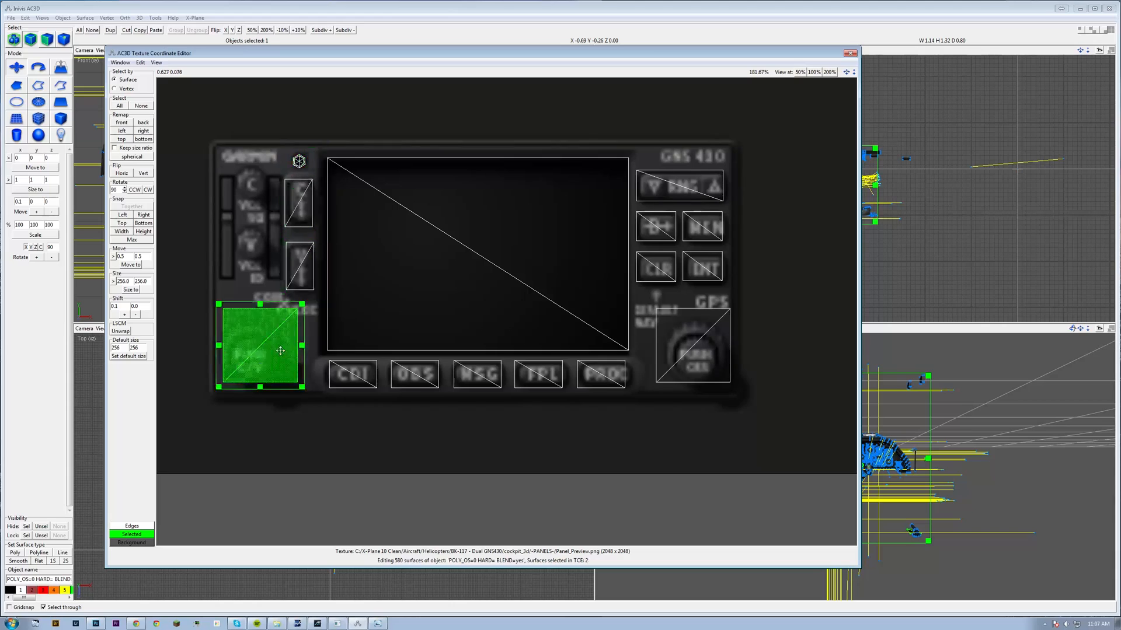
# Fine-align the right GNS430's display and right-hand key surfaces with the texture, and close the Texture Coordinate Editor.
pyautogui.moveTo(623, 132); pyautogui.dragTo(644, 280)
pyautogui.moveTo(633, 155); pyautogui.dragTo(730, 289)
pyautogui.moveTo(701, 227); pyautogui.dragTo(703, 229)
pyautogui.moveTo(623, 130); pyautogui.dragTo(604, 263)
pyautogui.click(807, 368)
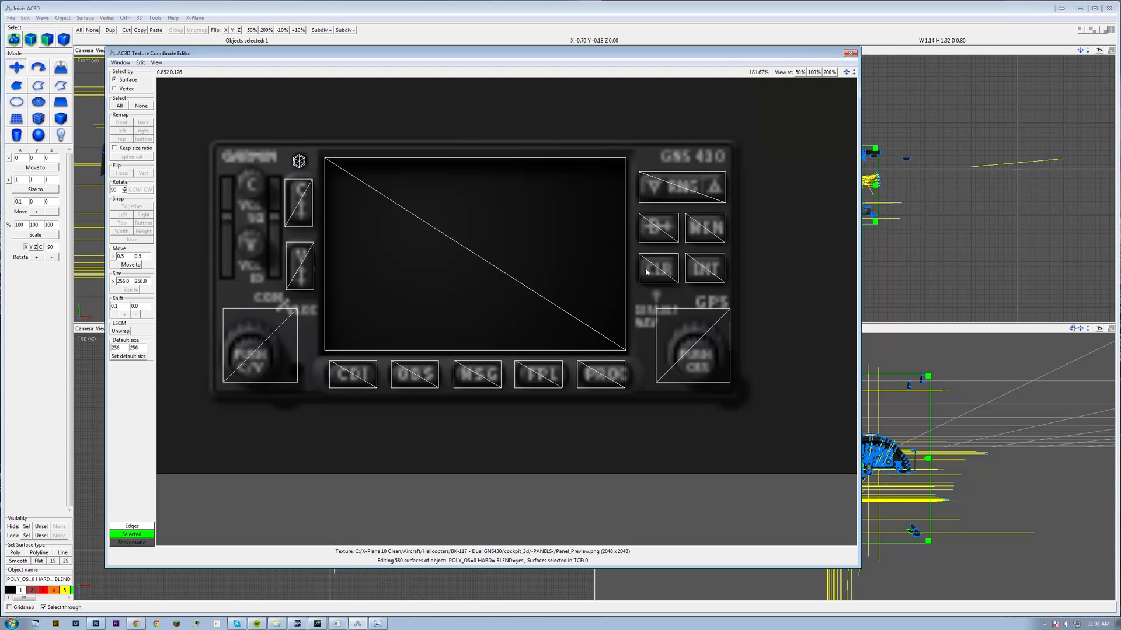
pyautogui.scroll(-10, 646, 272)
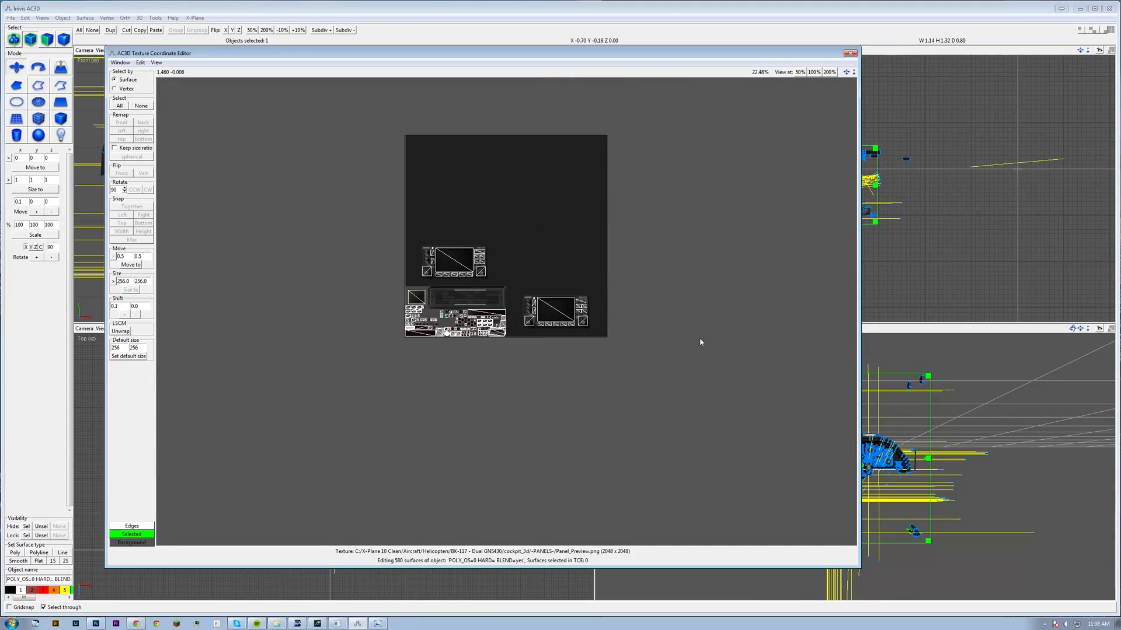
pyautogui.click(850, 53)
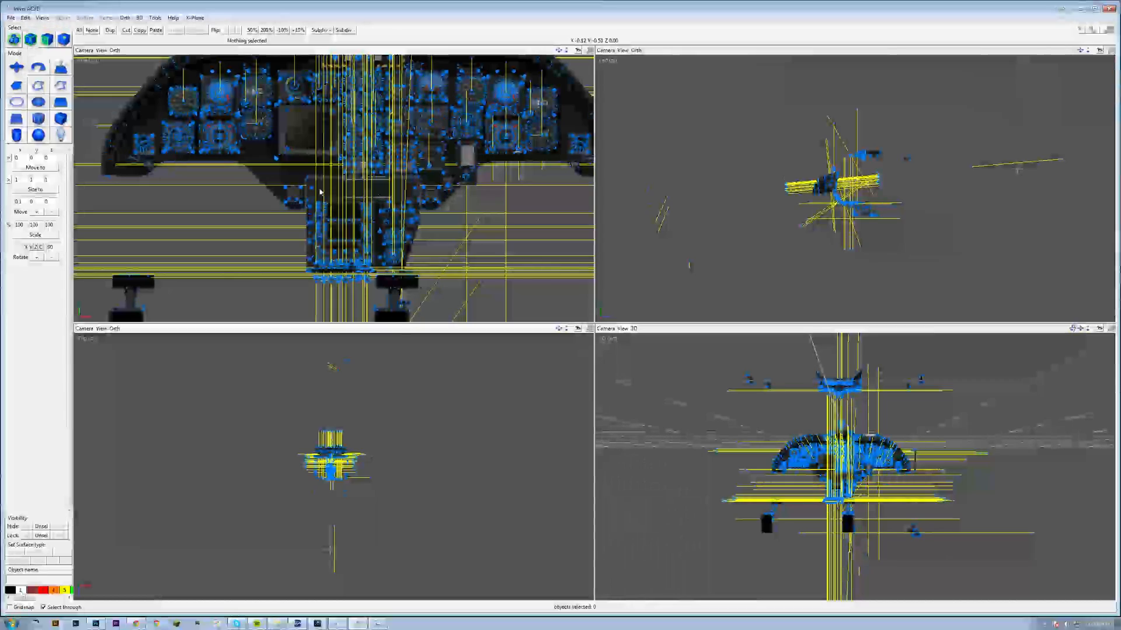
# Export the model as an X-Plane 8 object, declining the purchase offer and replacing BK-117_cockpit.obj in the BK-117 - Dual GNS430 folder.
pyautogui.scroll(5, 362, 269)
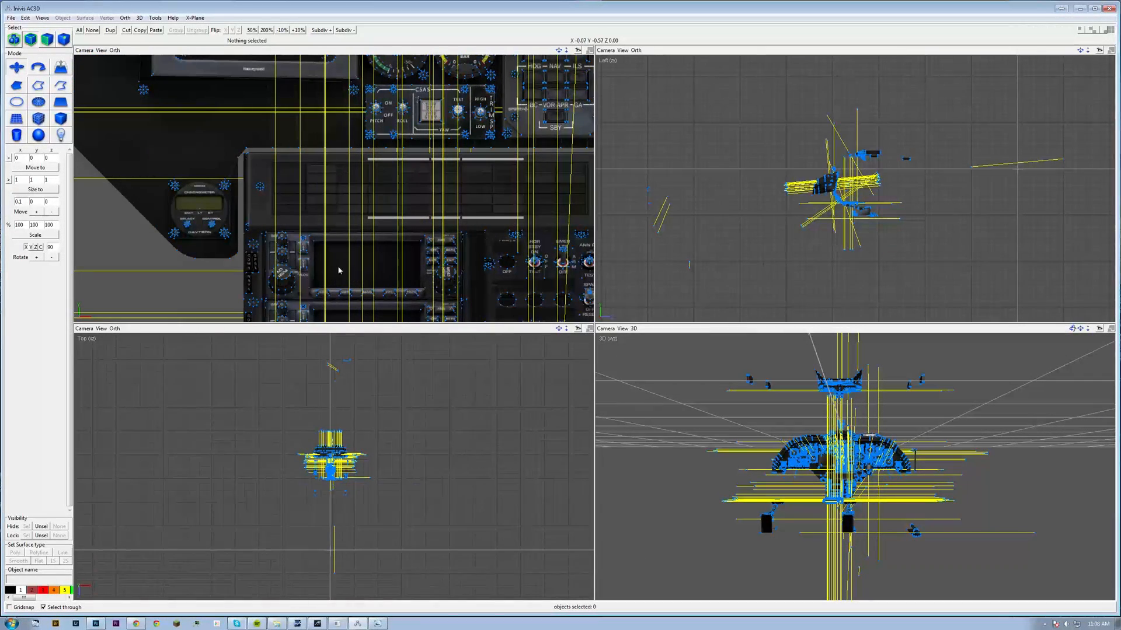
pyautogui.scroll(-5, 403, 274)
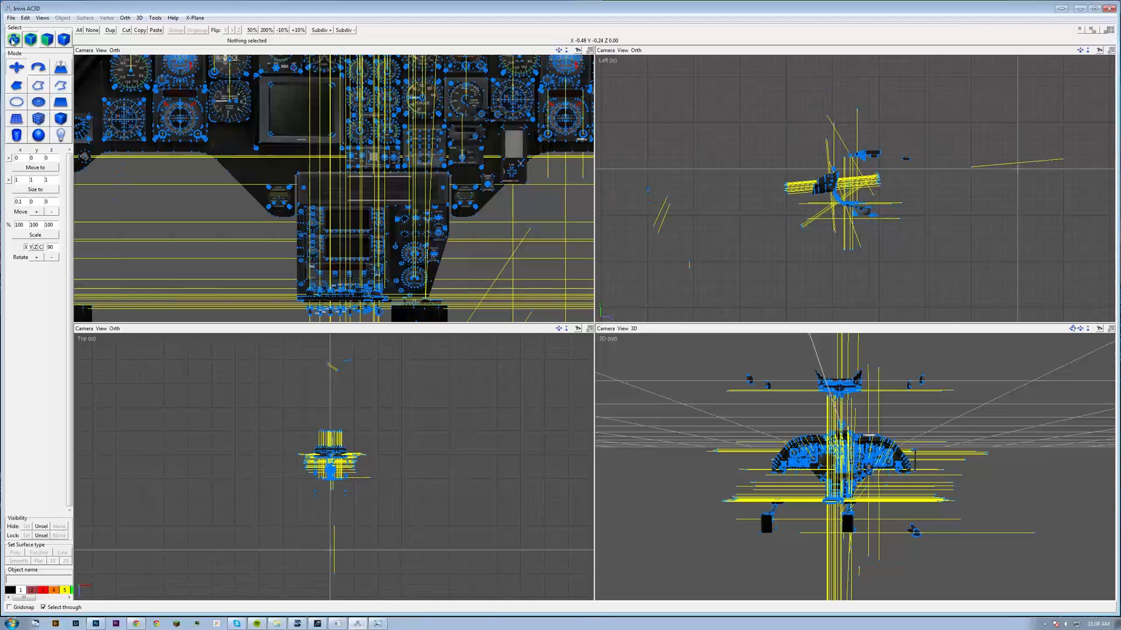
pyautogui.click(10, 18)
pyautogui.moveTo(23, 73)
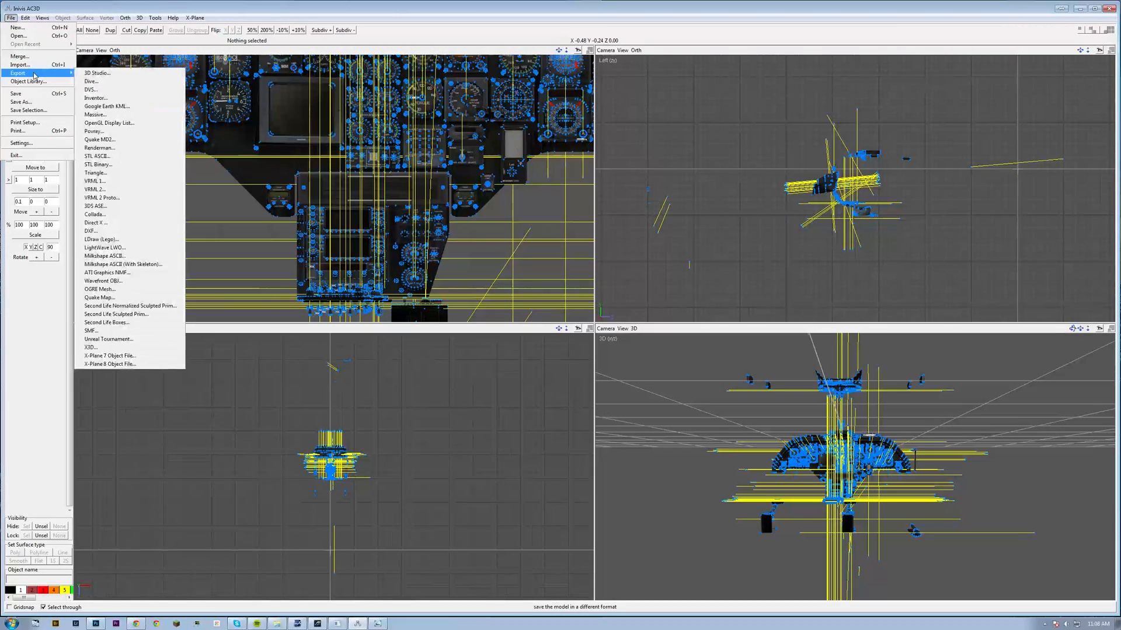
pyautogui.click(140, 366)
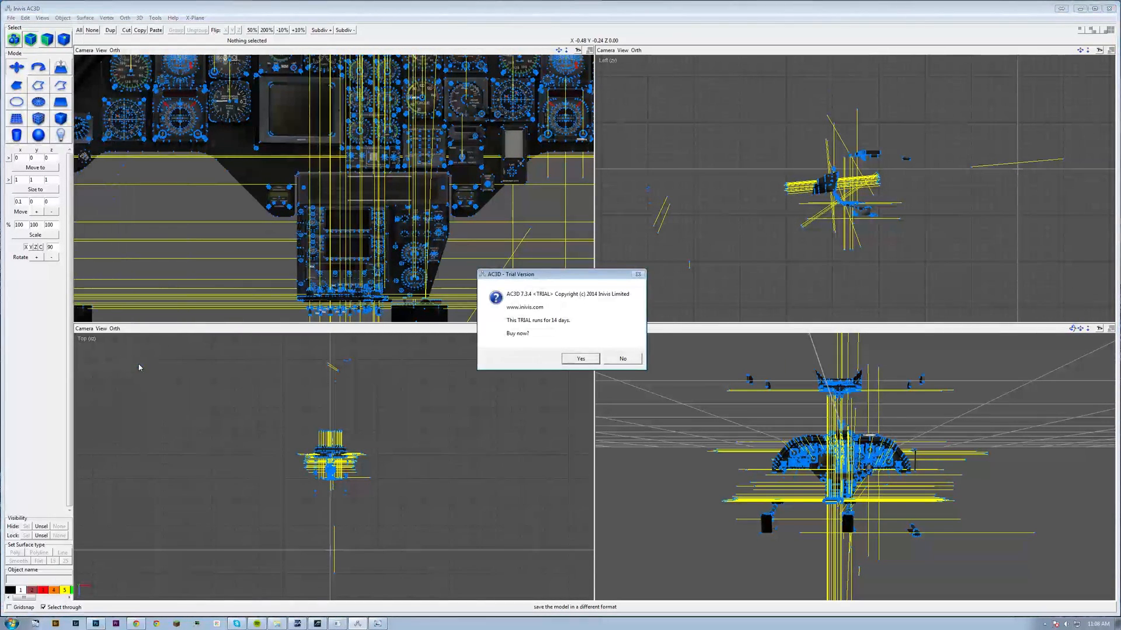
pyautogui.click(622, 359)
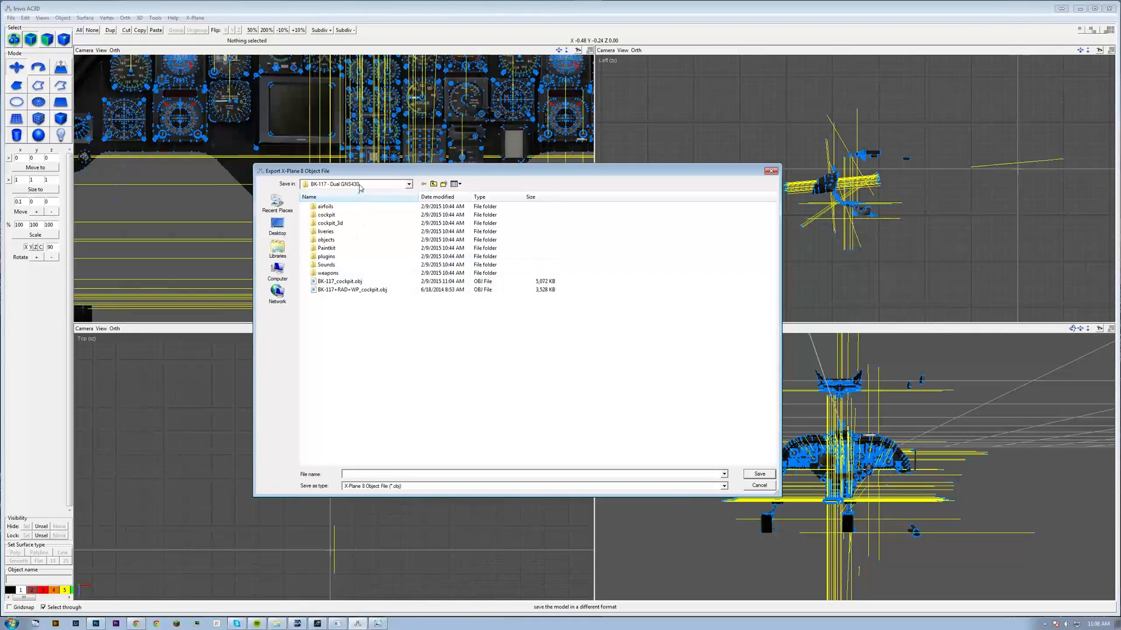
pyautogui.click(379, 184)
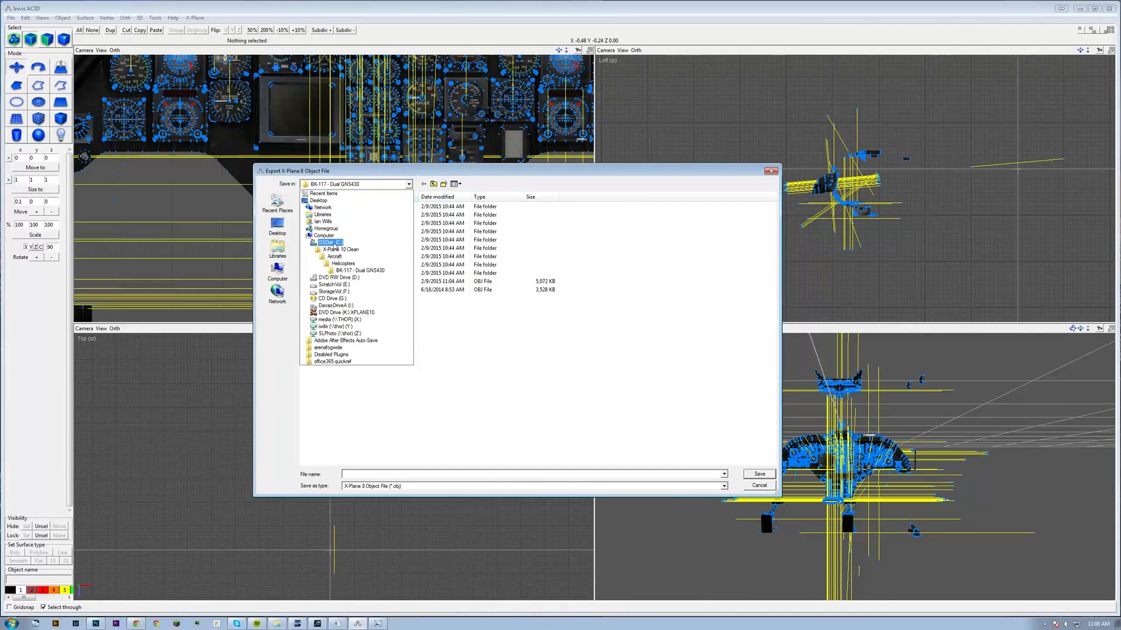
pyautogui.click(353, 271)
pyautogui.click(349, 282)
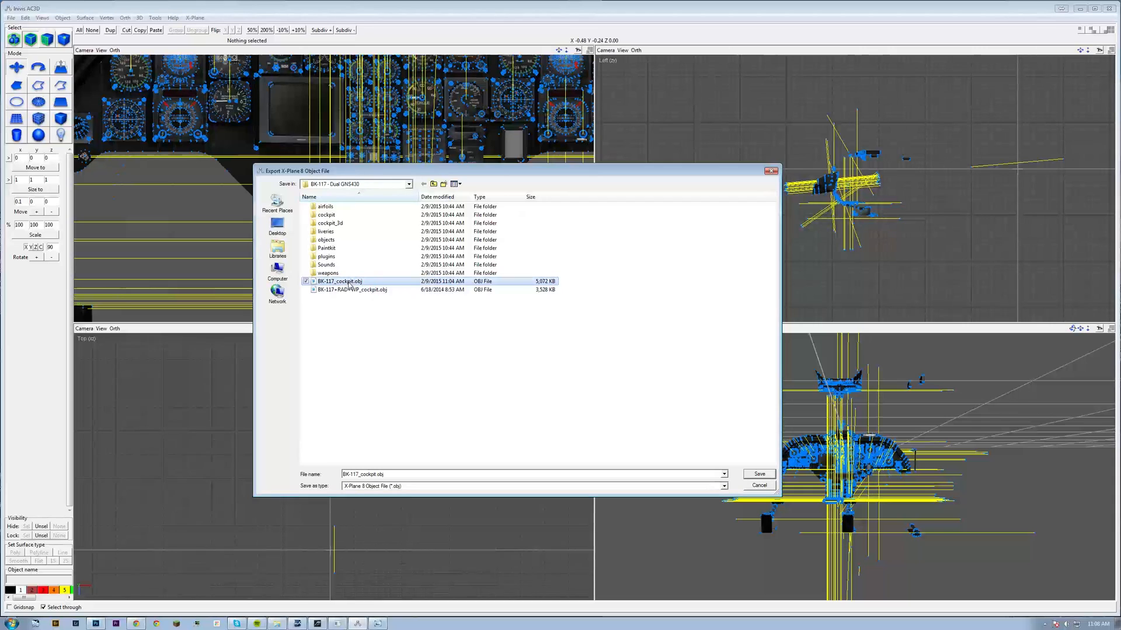
pyautogui.click(758, 474)
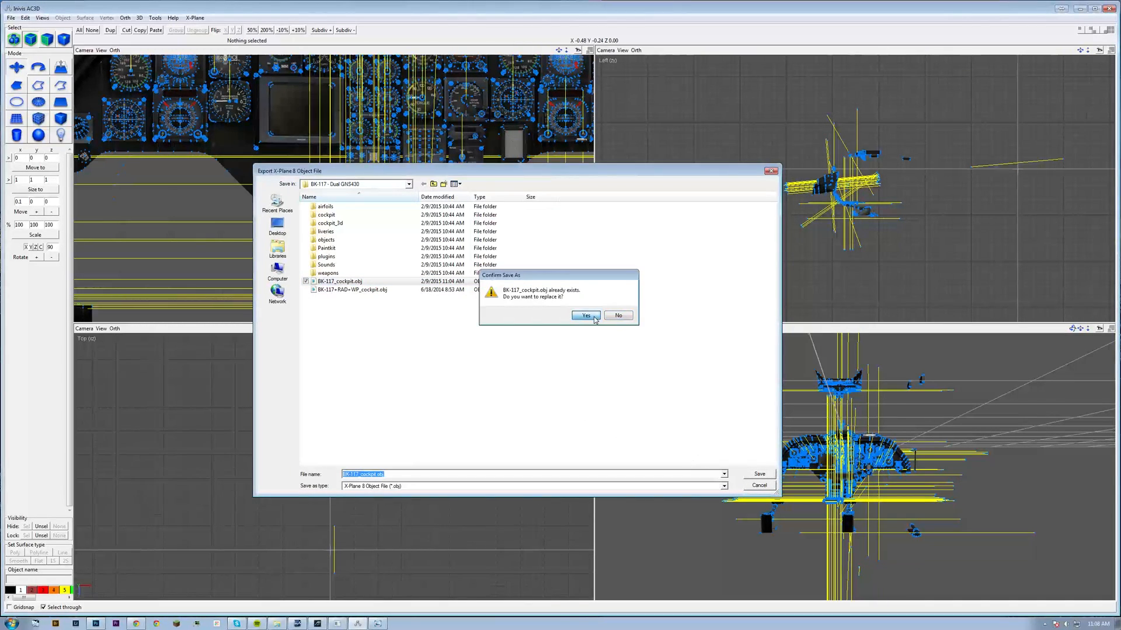
pyautogui.click(586, 315)
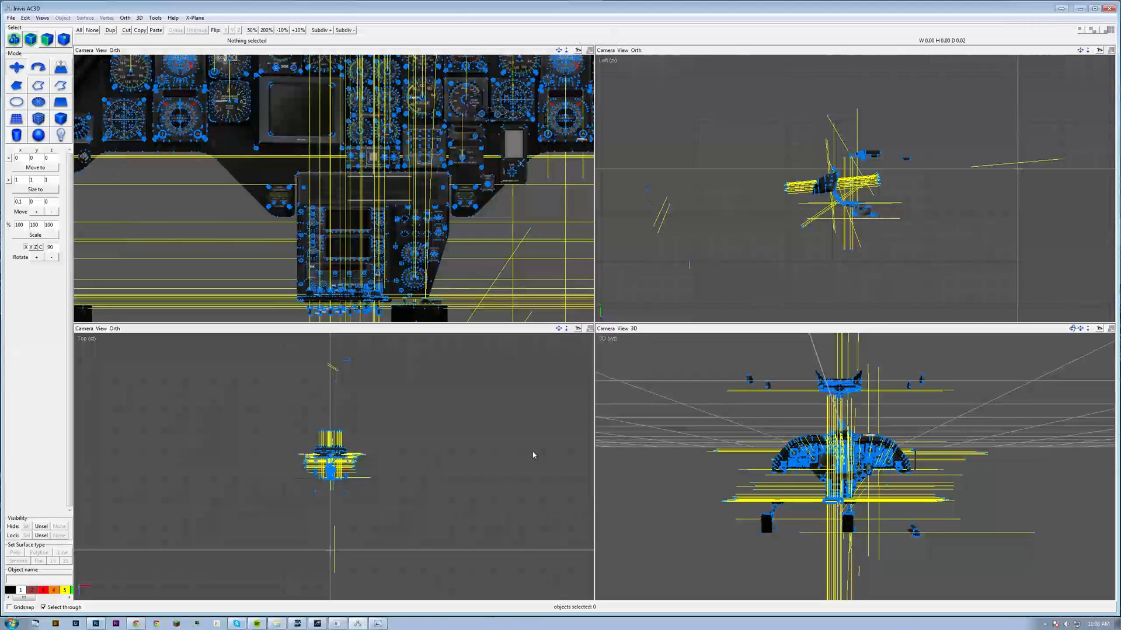
# Switch to X-Plane and reload the BK-117 aircraft from the BK-117 - Dual GNS430 folder.
pyautogui.click(337, 624)
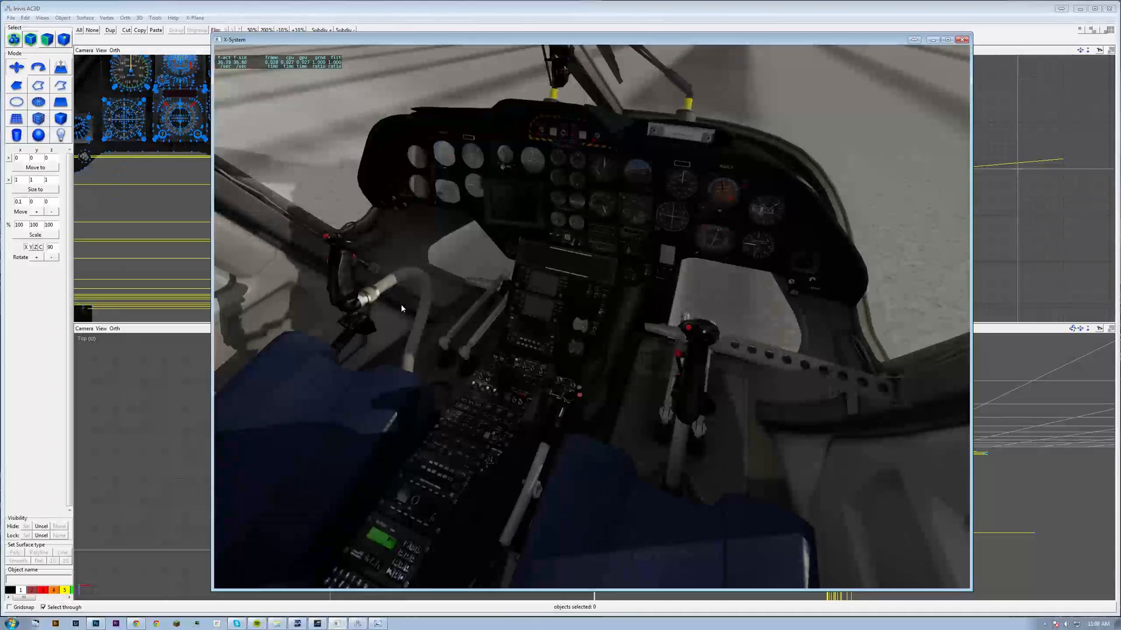
pyautogui.click(269, 49)
pyautogui.click(275, 61)
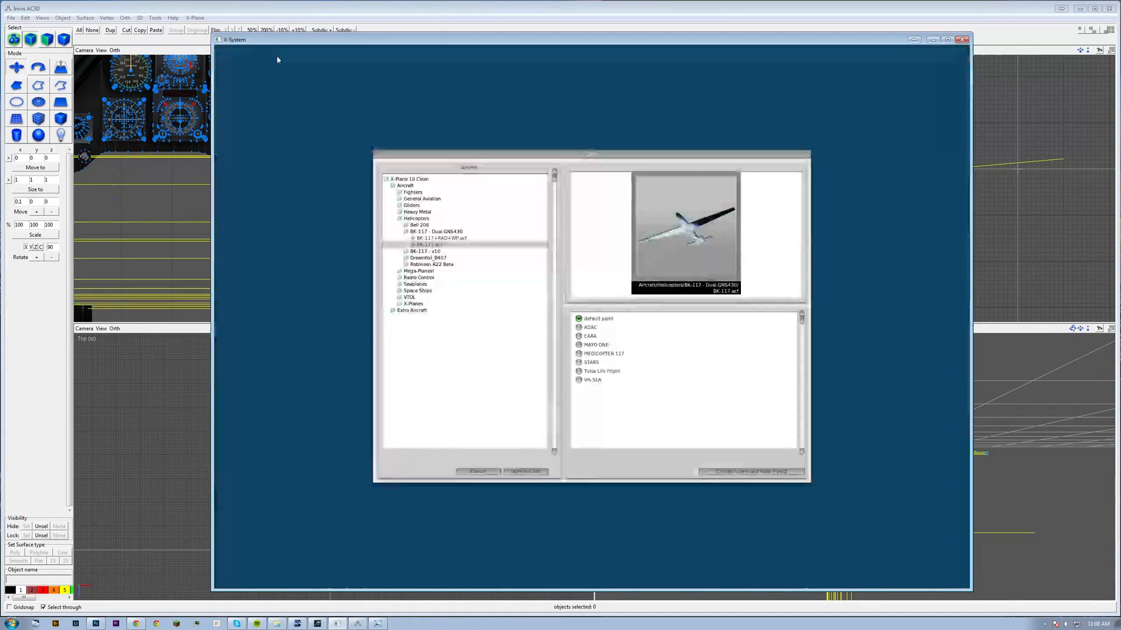
pyautogui.click(525, 472)
# Examine the centre console in the 3D cockpit and test clicking both GNS430 displays.
pyautogui.moveTo(599, 278); pyautogui.dragTo(542, 395, button='right')
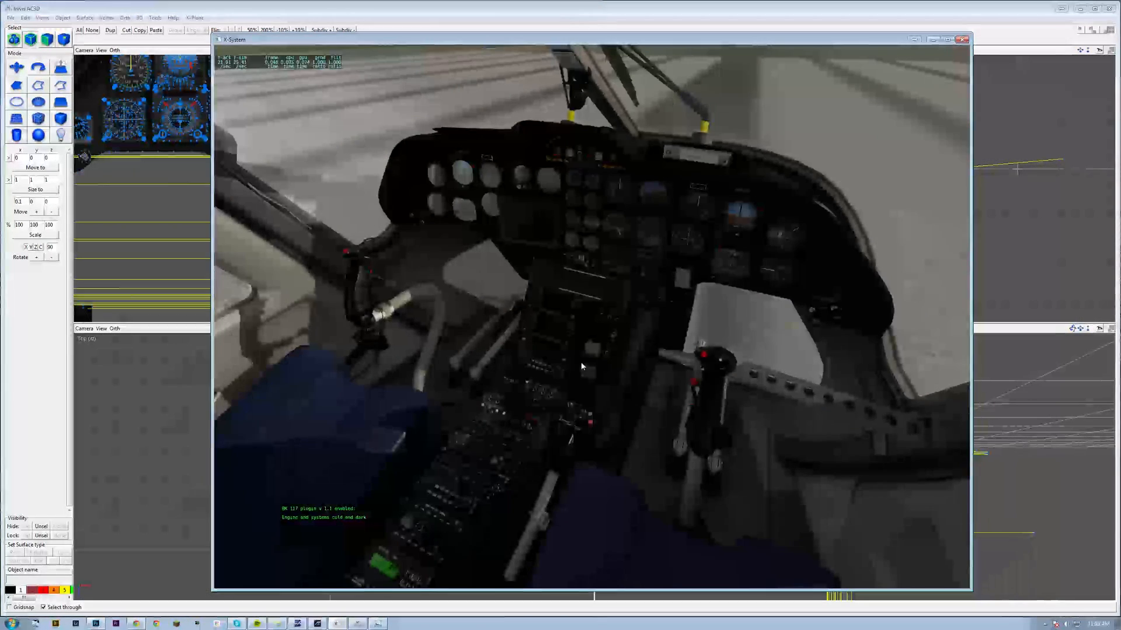
pyautogui.scroll(5, 543, 395)
pyautogui.scroll(1, 542, 395)
pyautogui.moveTo(856, 298); pyautogui.dragTo(750, 321, button='right')
pyautogui.scroll(-2, 821, 379)
pyautogui.scroll(-3, 821, 379)
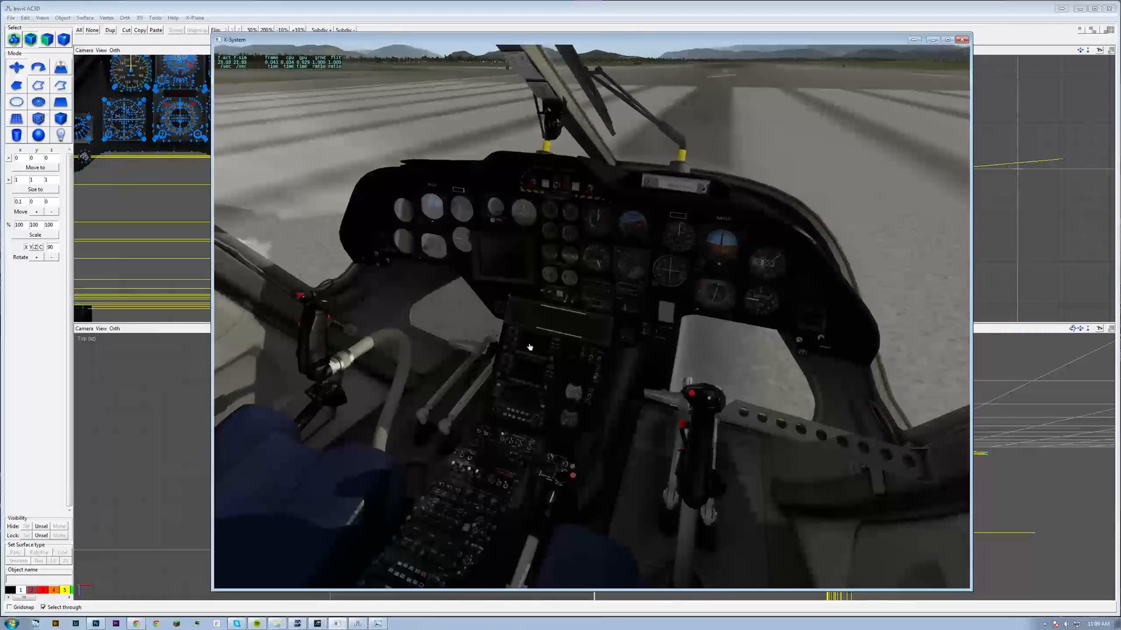
pyautogui.click(532, 349)
pyautogui.click(226, 62)
pyautogui.click(524, 370)
pyautogui.click(226, 210)
# Switch on power from the centre console to bring up both GNS430 displays.
pyautogui.moveTo(500, 455); pyautogui.dragTo(498, 480, button='right')
pyautogui.scroll(5, 498, 461)
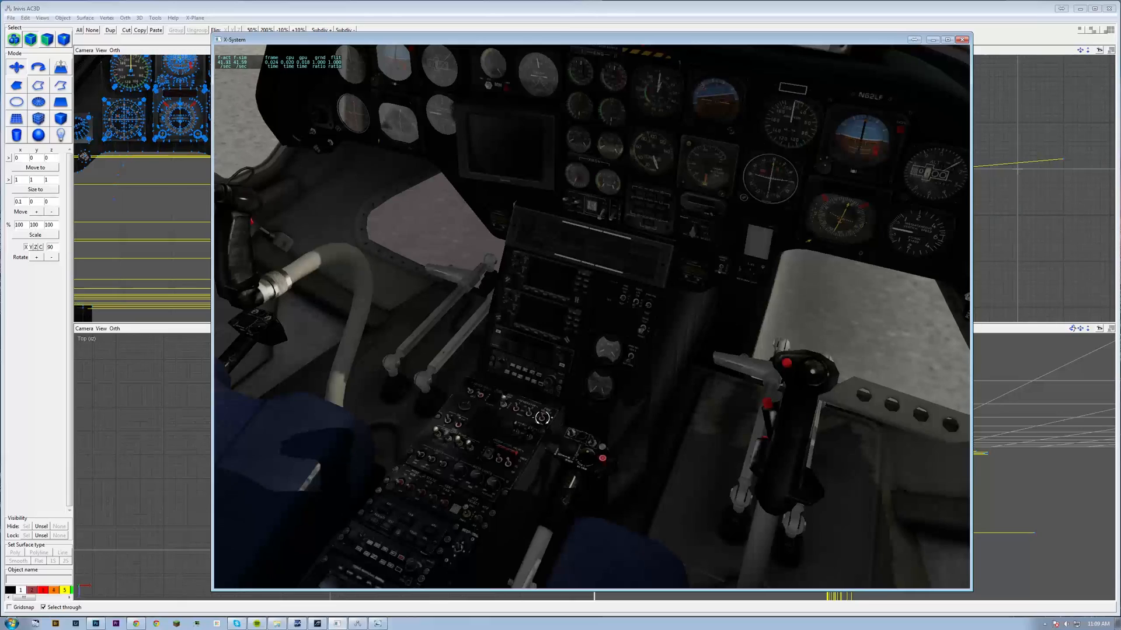
pyautogui.click(543, 416)
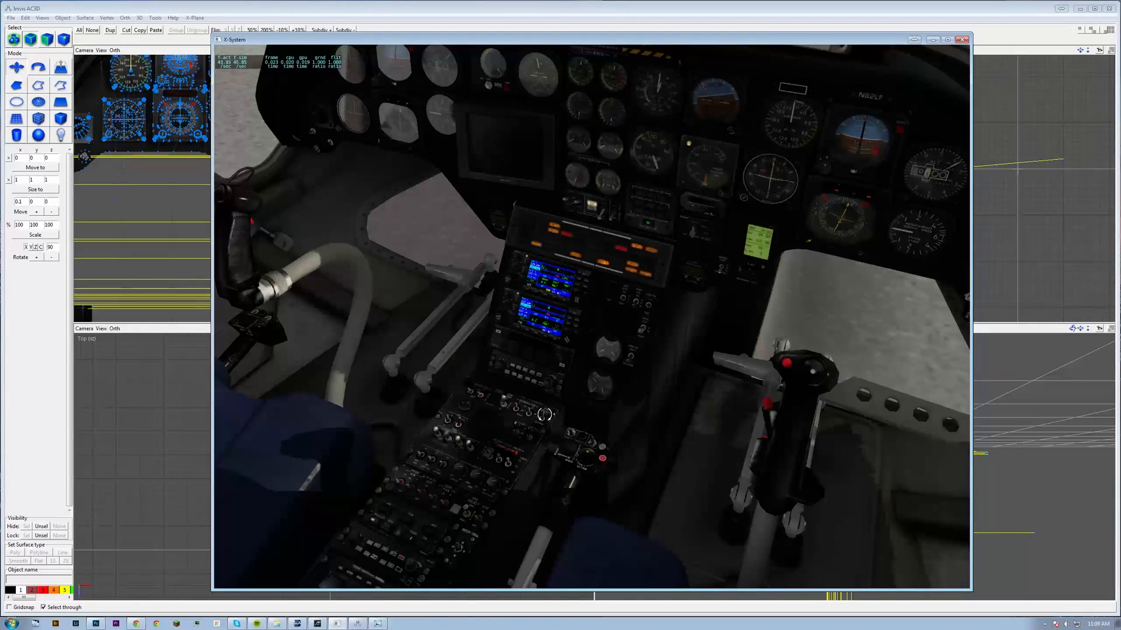
# Check the upper and lower GNS430 pop-up windows from their console displays, leaving both windows open together.
pyautogui.moveTo(544, 416); pyautogui.dragTo(588, 453, button='right')
pyautogui.moveTo(654, 423); pyautogui.dragTo(685, 403, button='right')
pyautogui.scroll(-5, 688, 401)
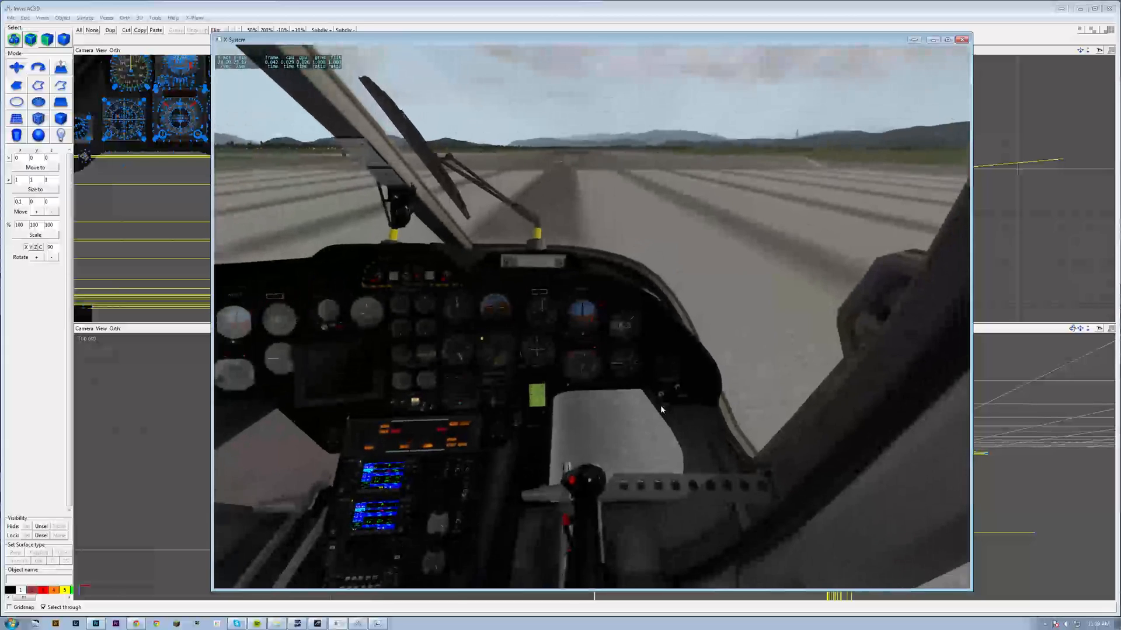
pyautogui.click(369, 478)
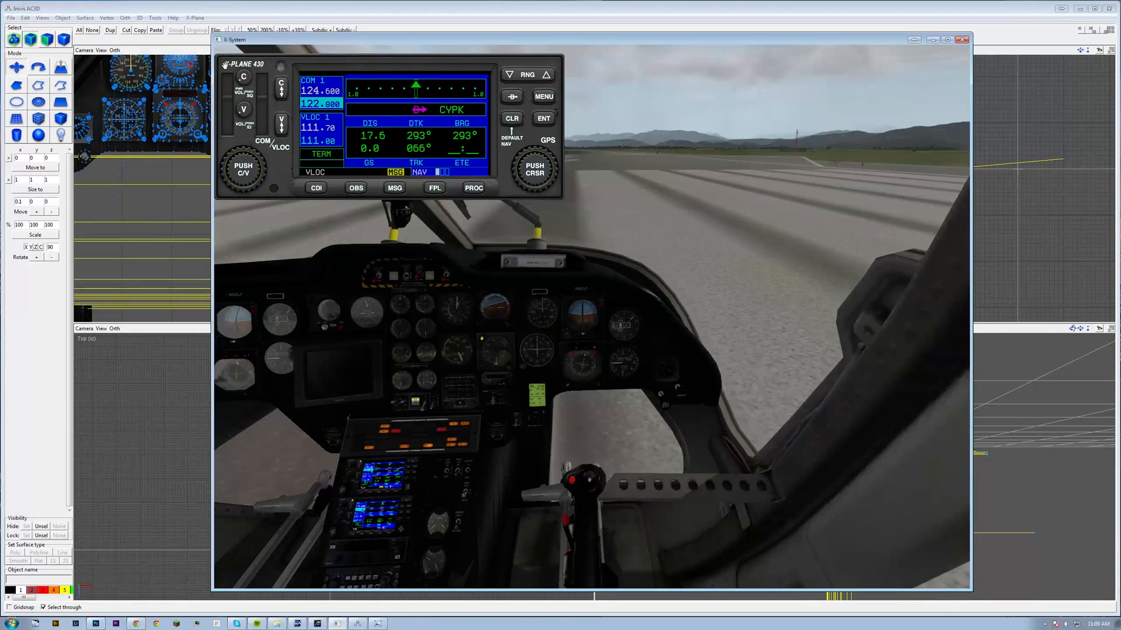
pyautogui.click(227, 65)
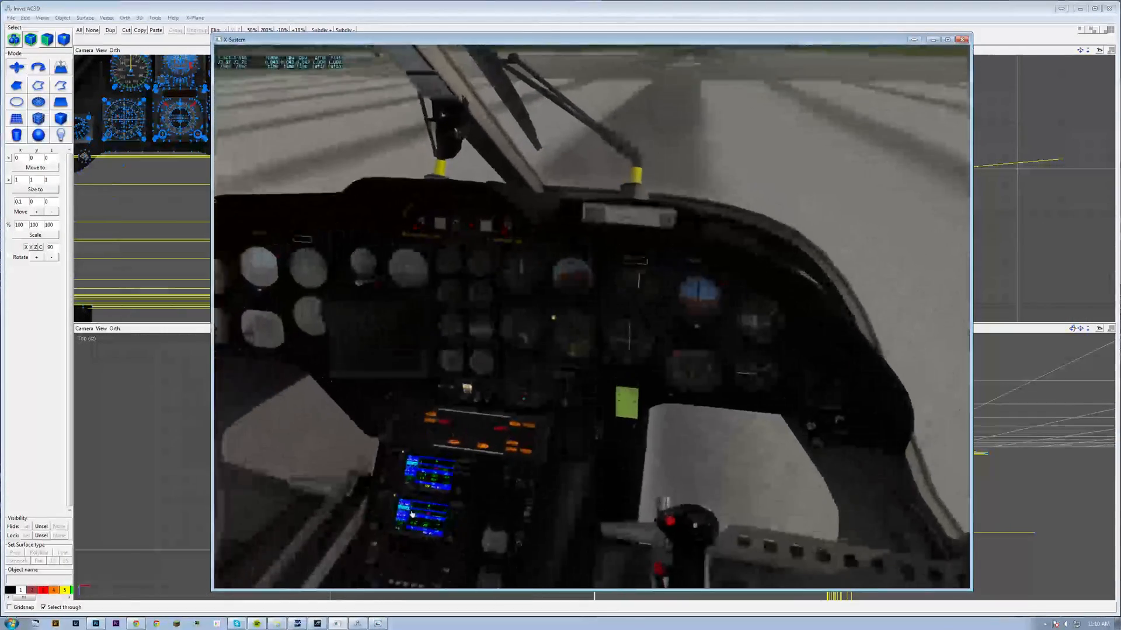
pyautogui.click(405, 534)
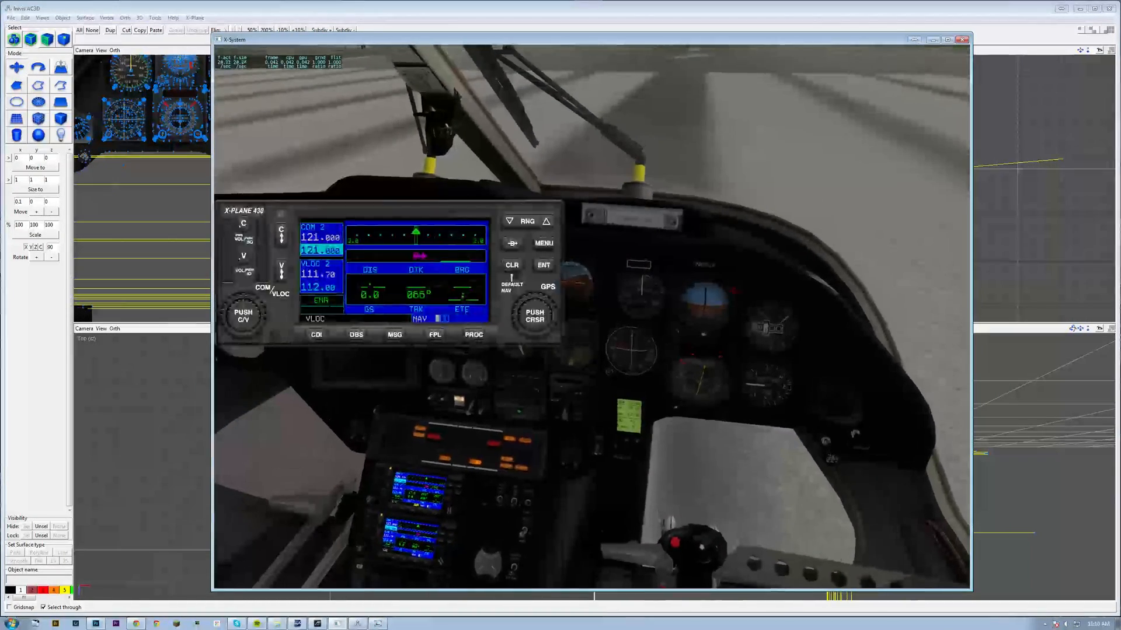
pyautogui.click(410, 492)
pyautogui.moveTo(584, 439); pyautogui.dragTo(572, 488, button='right')
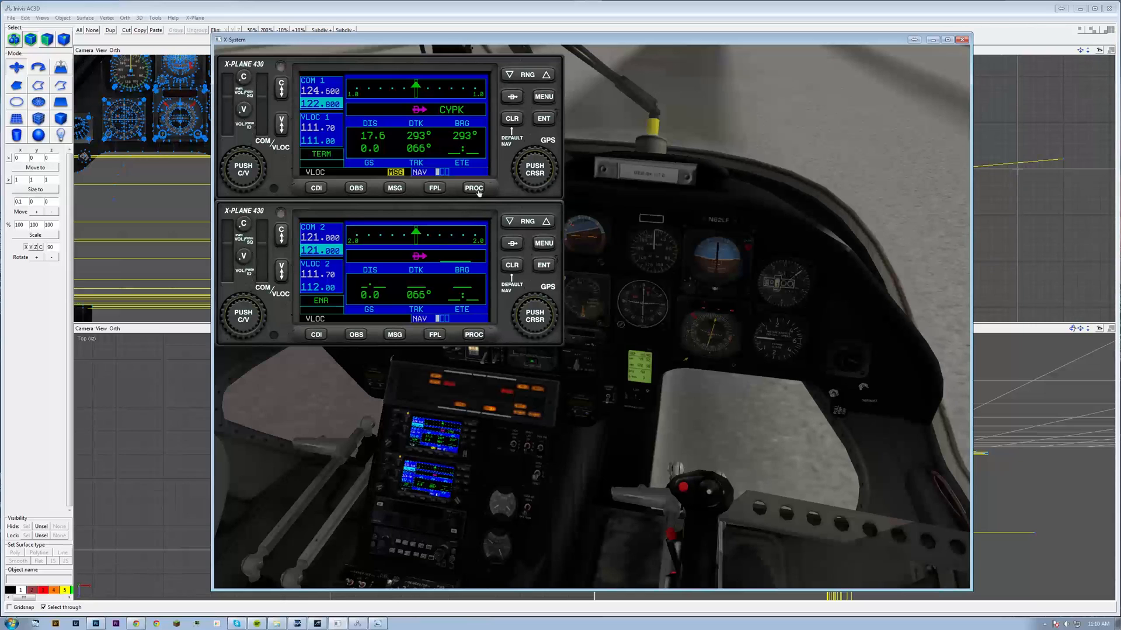
# Bring up the Procedures page on the upper GNS430 and the Messages page on the lower one.
pyautogui.click(474, 189)
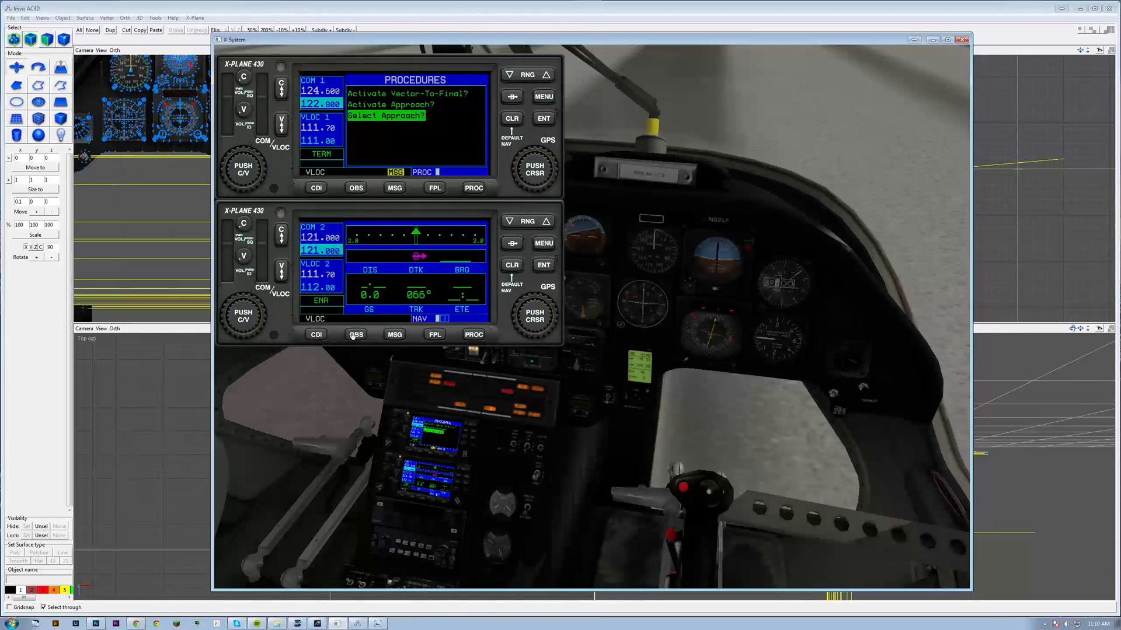
pyautogui.click(394, 335)
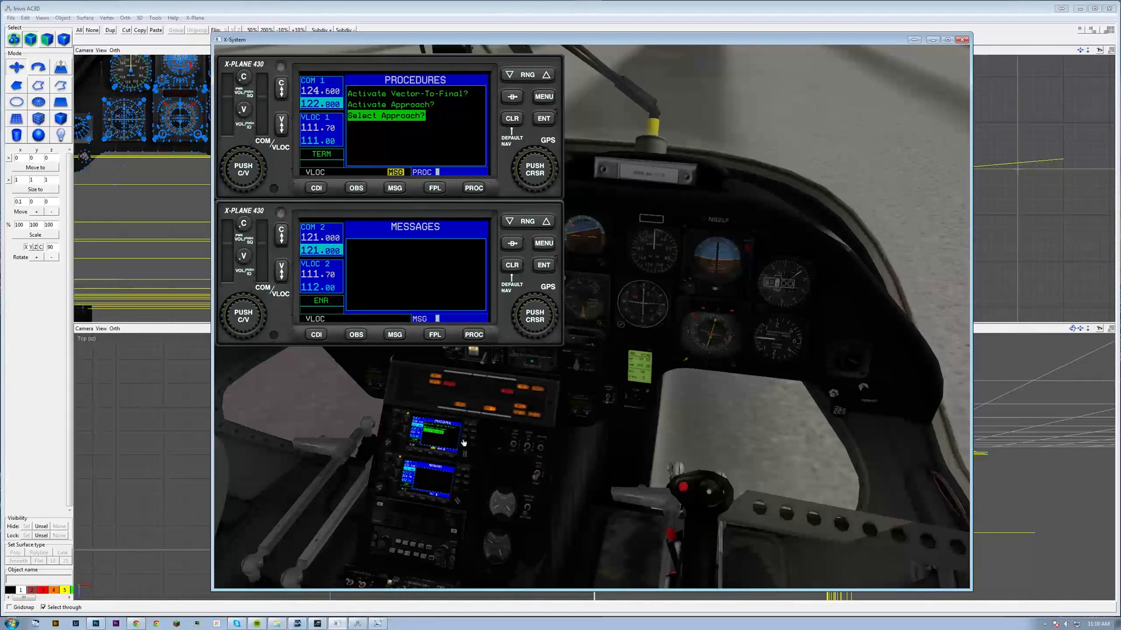
pyautogui.moveTo(492, 456); pyautogui.dragTo(379, 409, button='right')
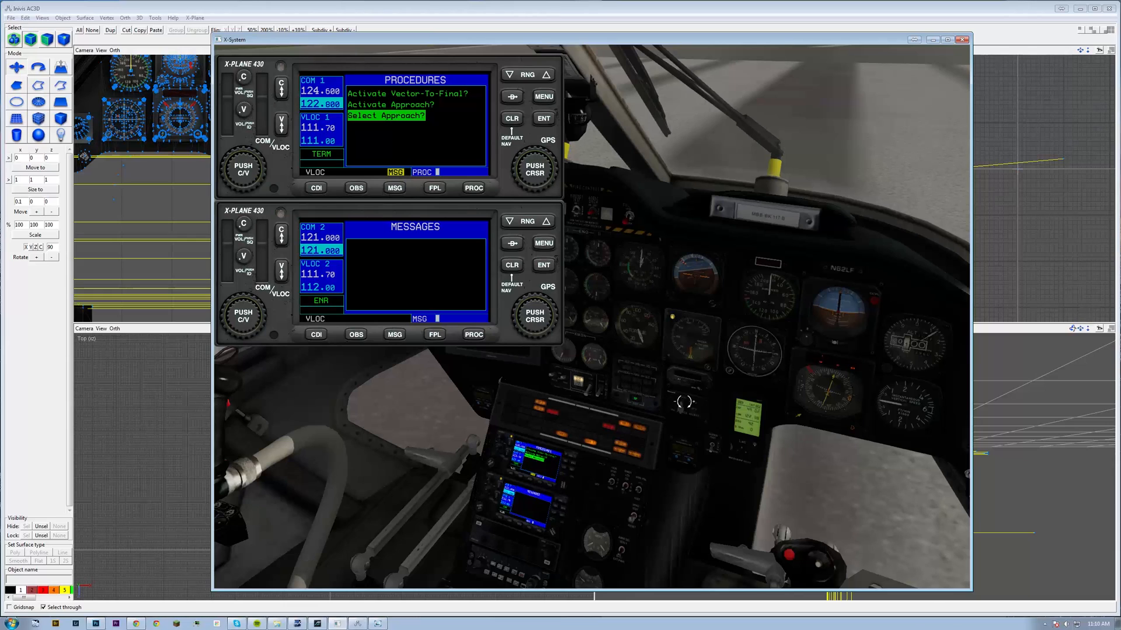
# Set the upper GNS430's navigation source to GPS from the instrument panel and close both GNS430 pop-ups.
pyautogui.click(684, 403)
pyautogui.click(684, 408)
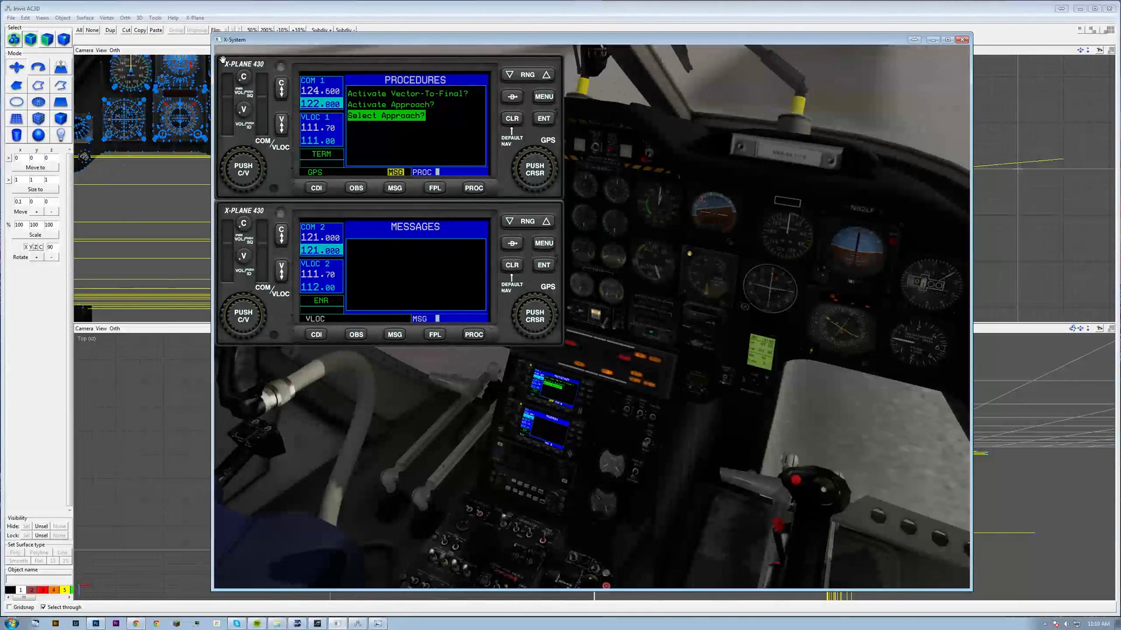
pyautogui.click(223, 60)
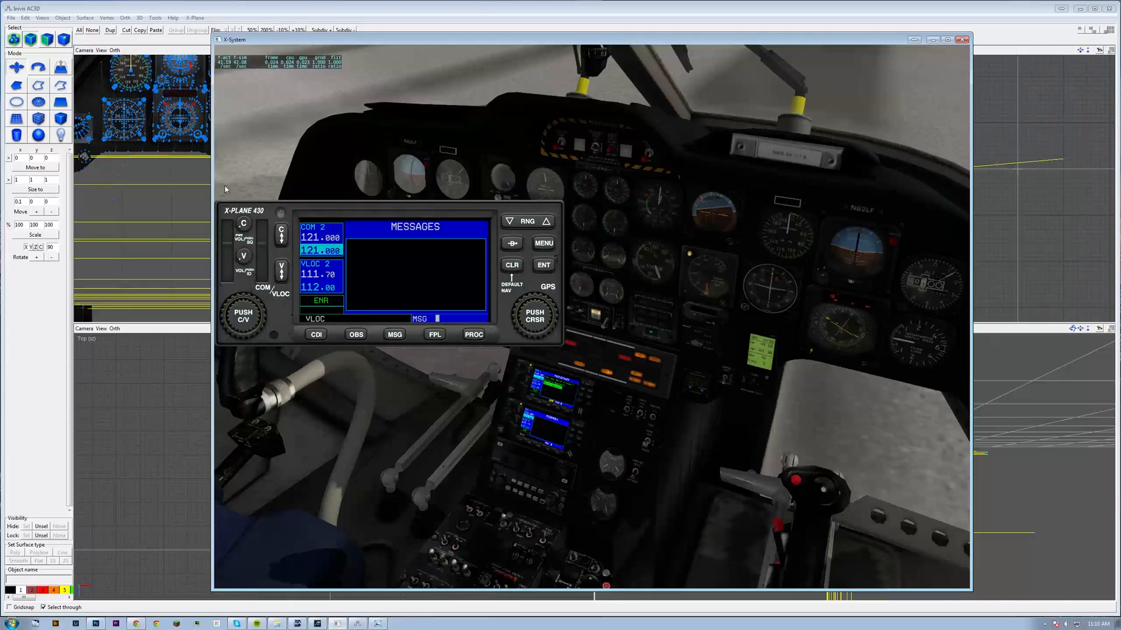
pyautogui.click(226, 210)
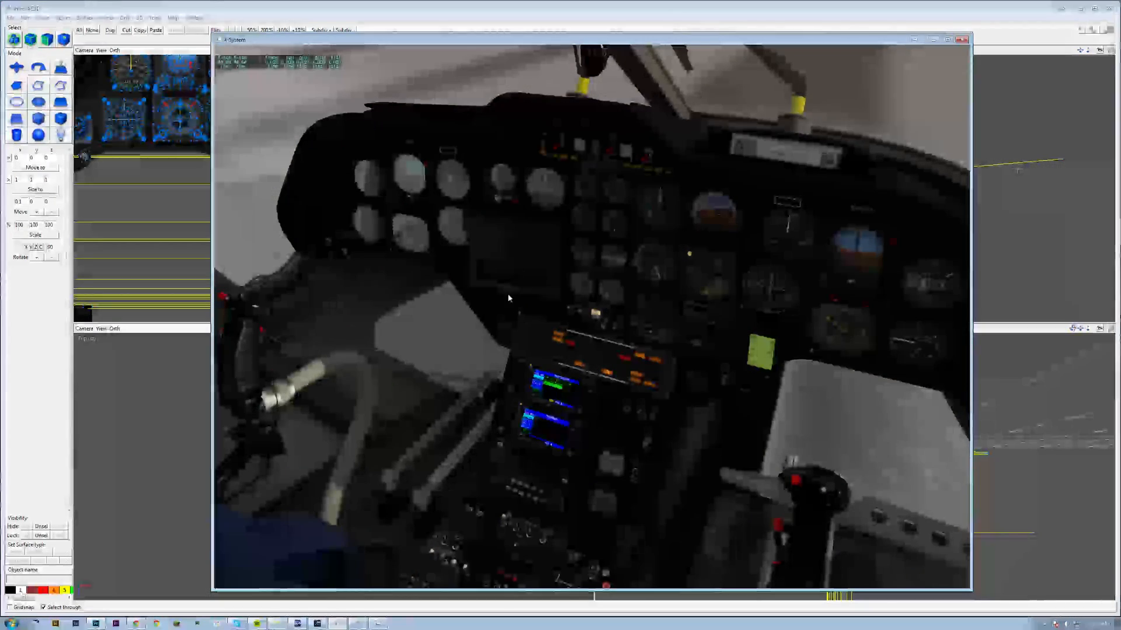
pyautogui.scroll(-3, 606, 380)
pyautogui.moveTo(222, 52)
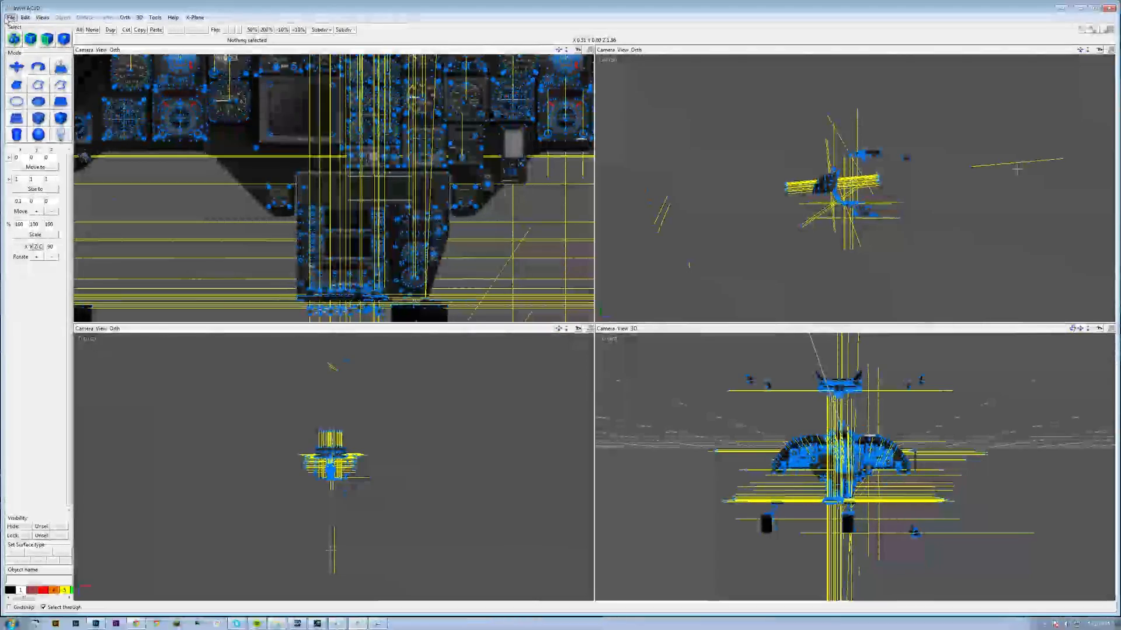
# Clear the AC3D scene and import BK-117+RAD+WP_cockpit.obj from the BK-117 - Dual GNS430 folder.
pyautogui.click(10, 17)
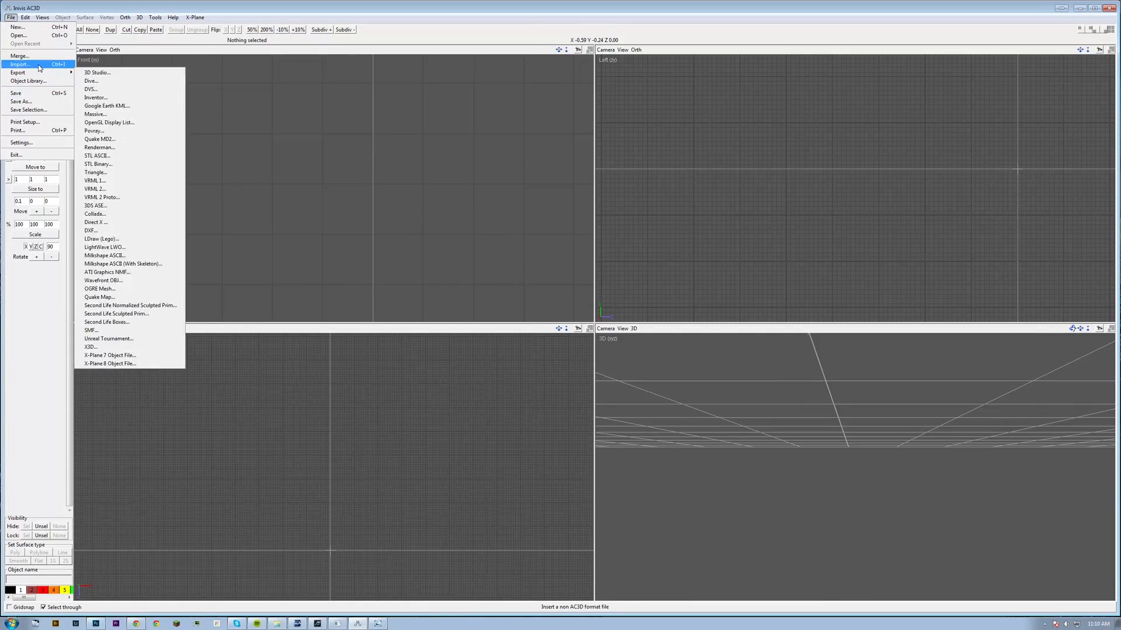
pyautogui.click(20, 64)
pyautogui.click(97, 157)
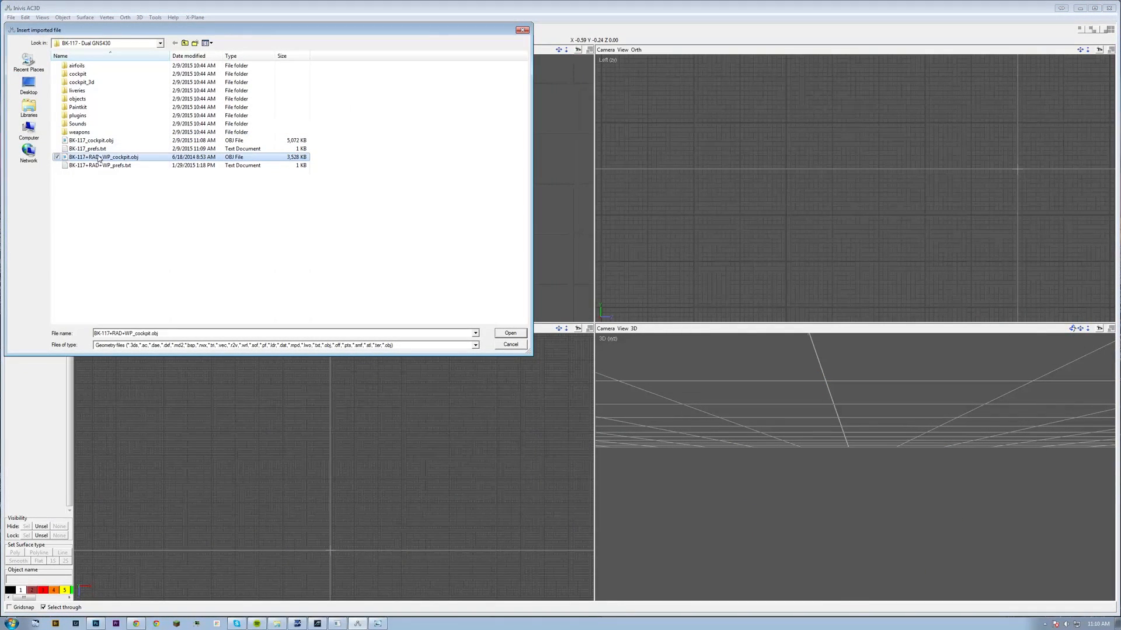
pyautogui.click(502, 332)
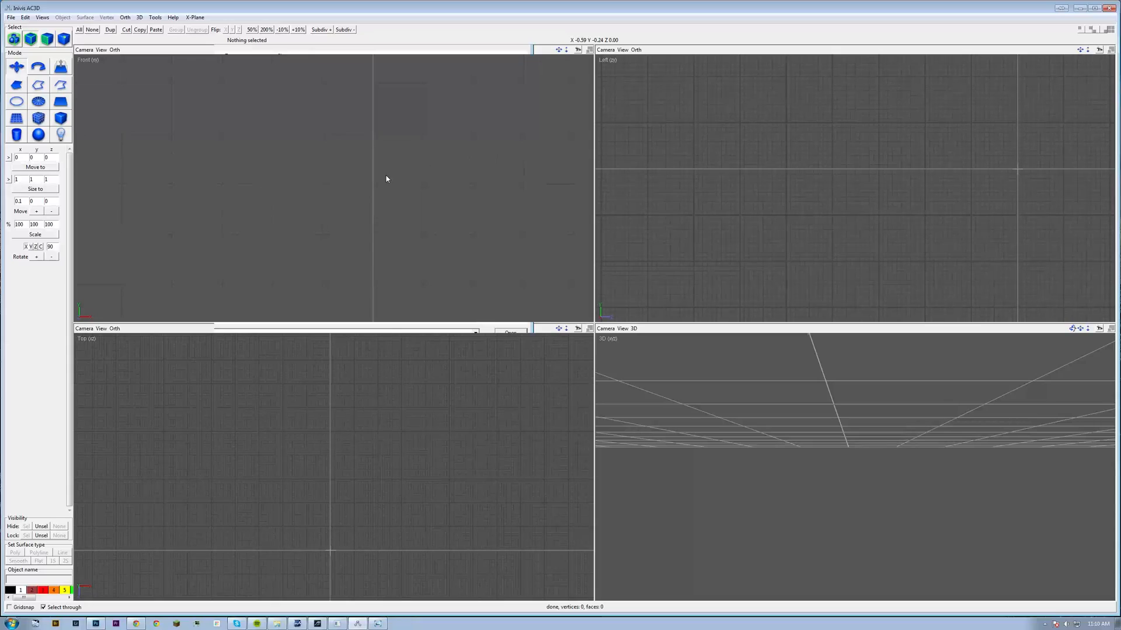
# Select the object holding the console's GPS screens and set its X-Plane panel region 0 right and top to 2048.
pyautogui.scroll(5, 388, 157)
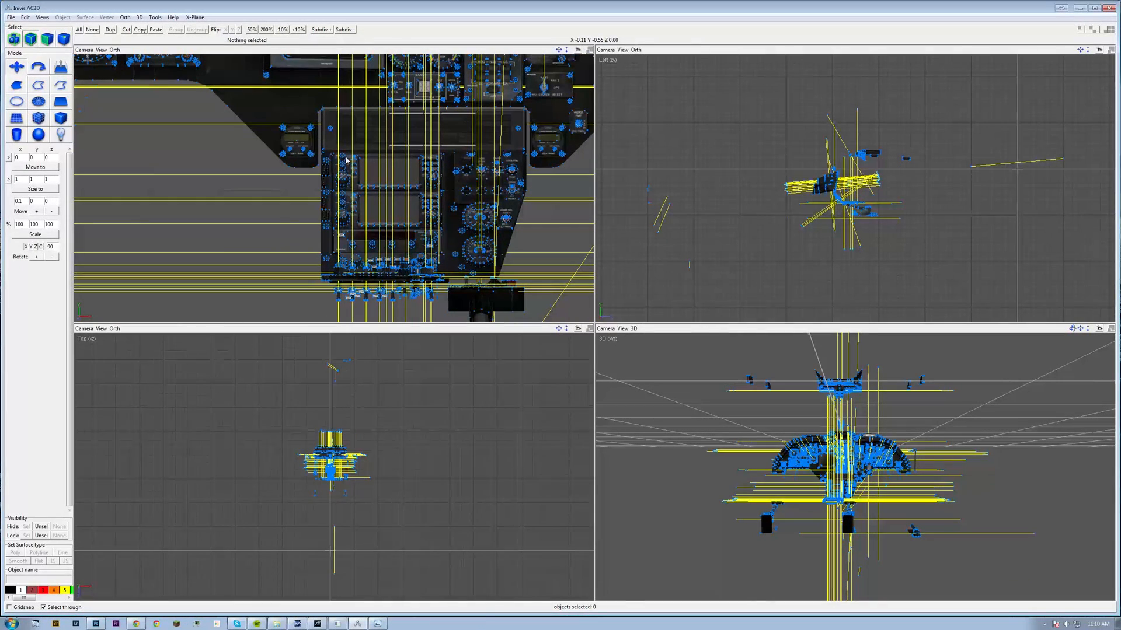
pyautogui.click(375, 175)
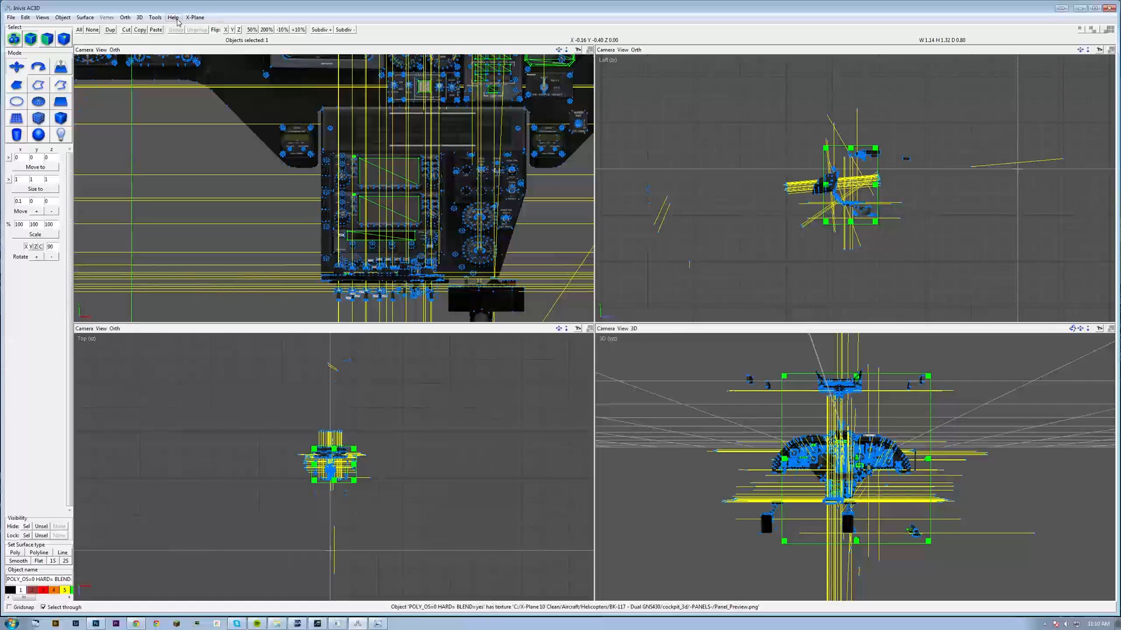
pyautogui.click(195, 17)
pyautogui.click(131, 85)
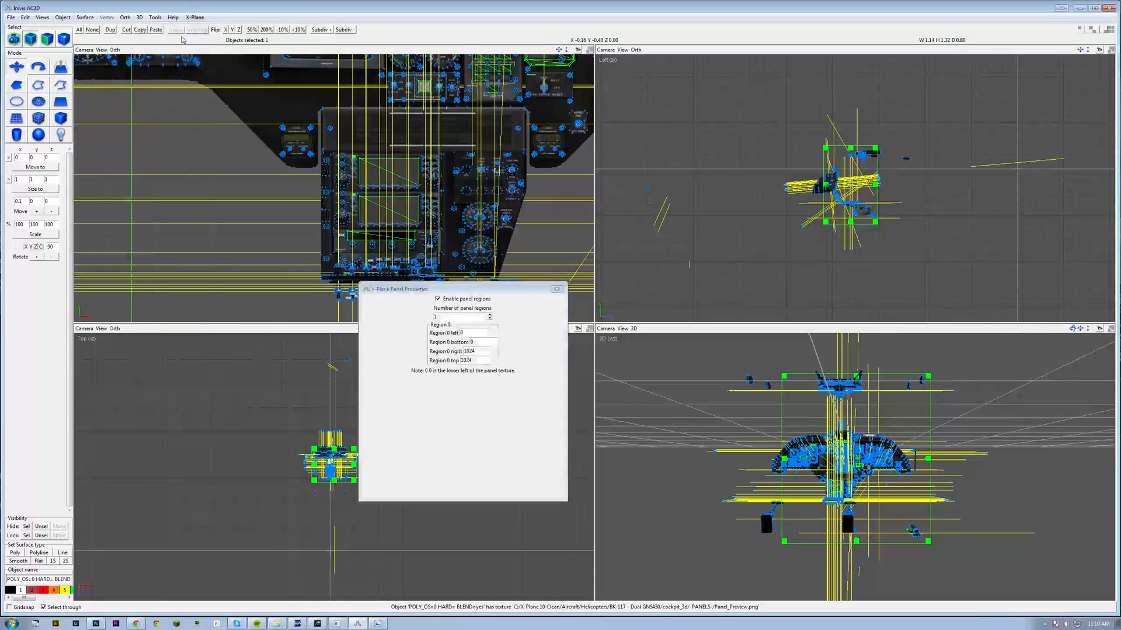
pyautogui.moveTo(482, 351); pyautogui.dragTo(437, 351)
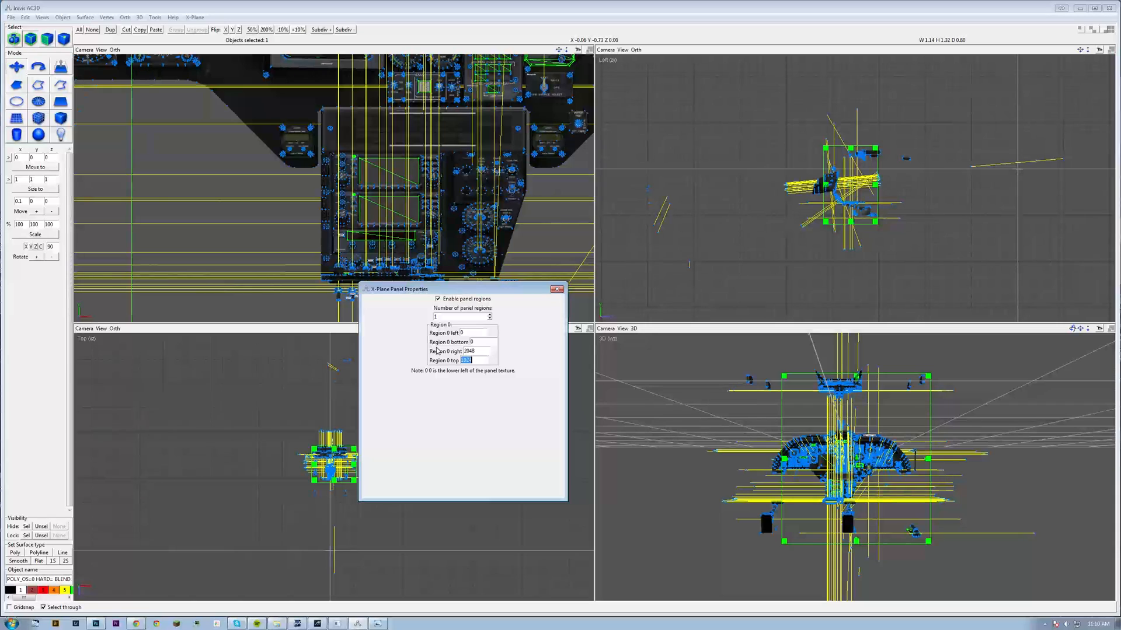
pyautogui.write('2048')
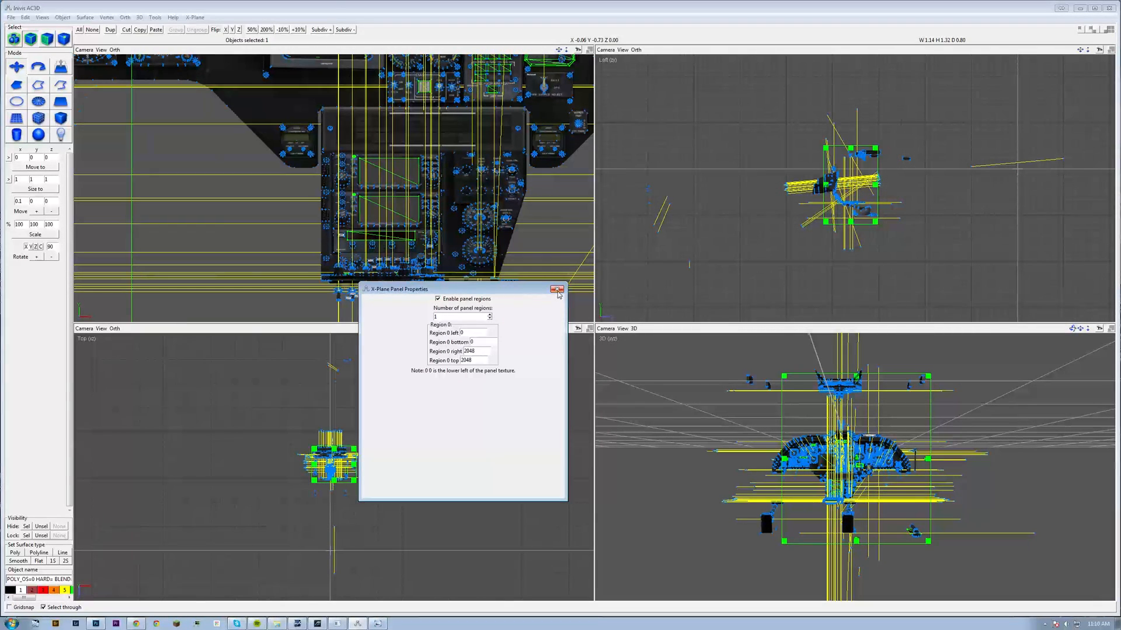
pyautogui.click(558, 291)
pyautogui.click(156, 512)
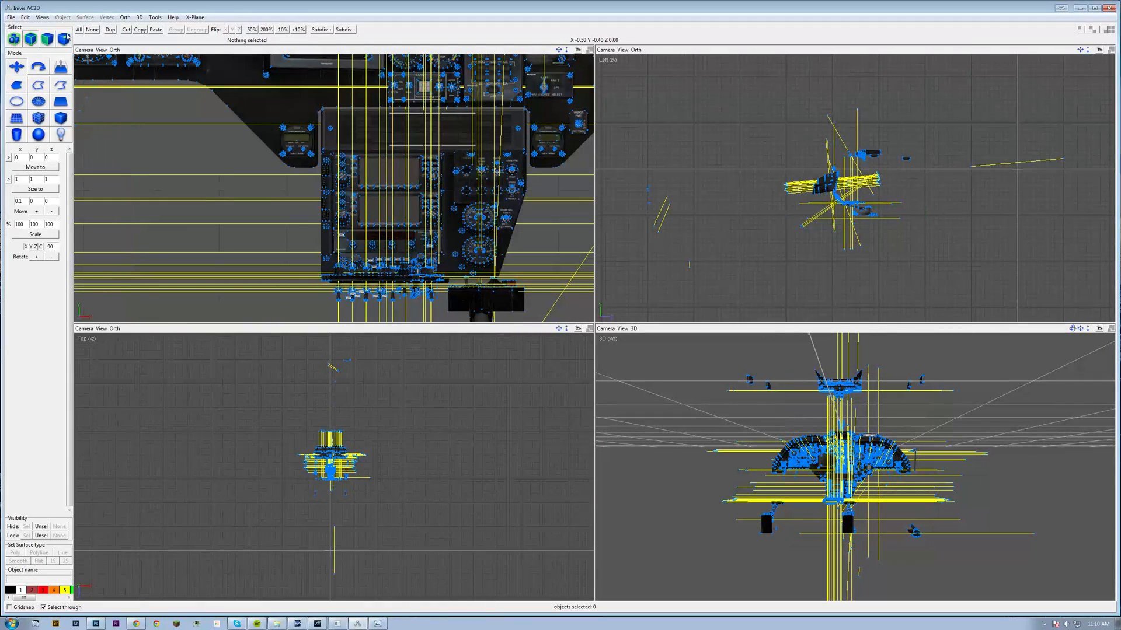
# Export the model as an X-Plane 8 object, declining the purchase offer and replacing BK-117+RAD+WP_cockpit.obj in the BK-117 - Dual GNS430 folder.
pyautogui.click(10, 19)
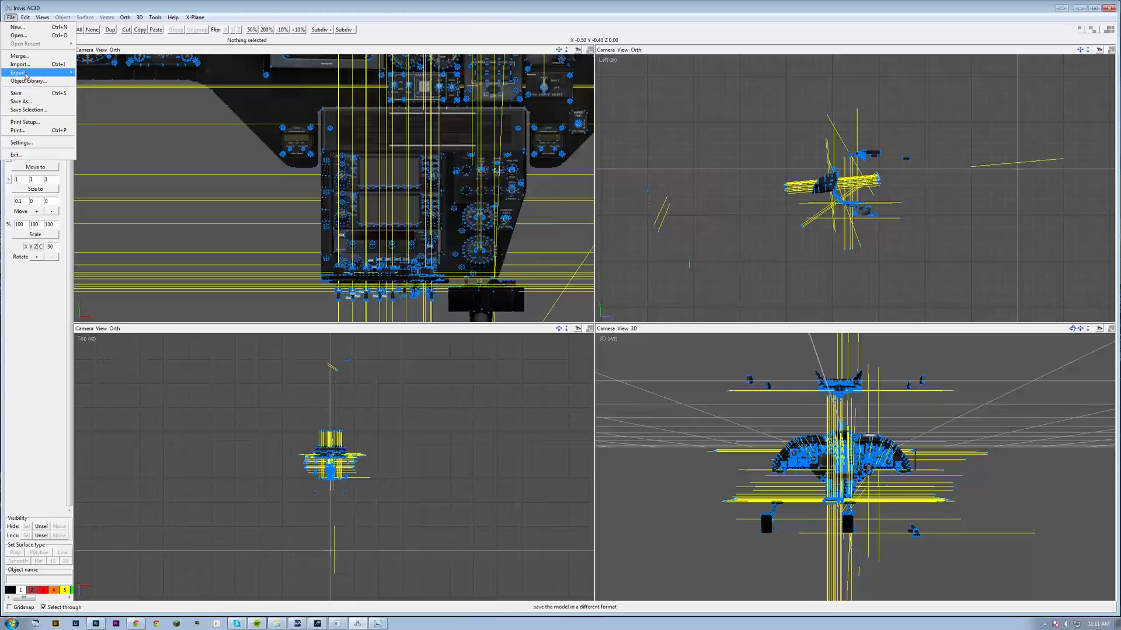
pyautogui.moveTo(26, 72)
pyautogui.click(115, 360)
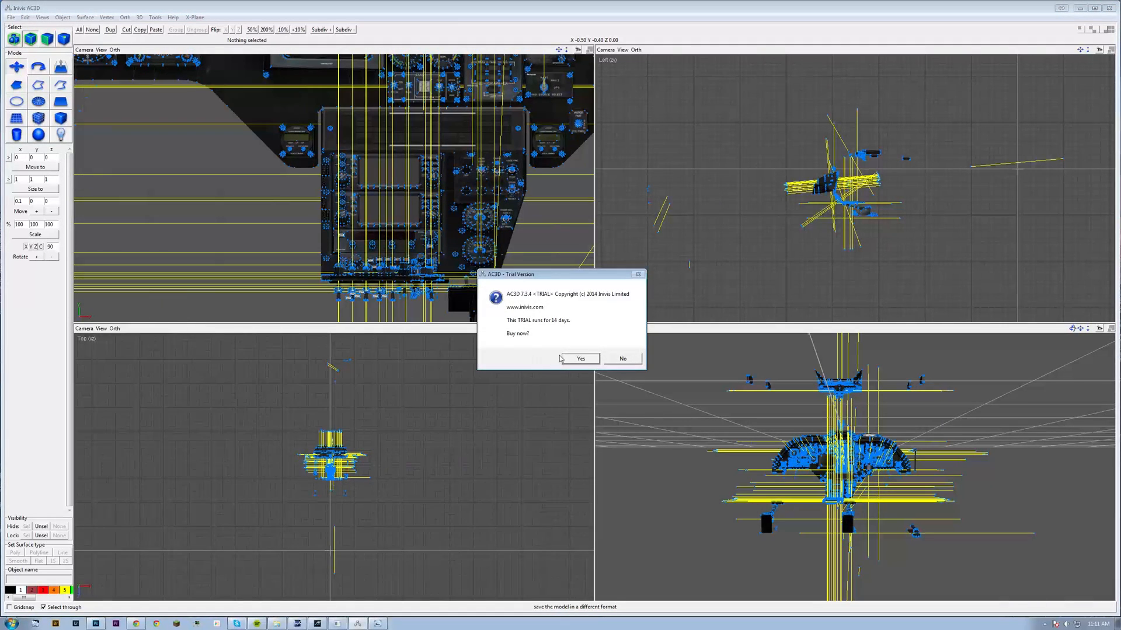
pyautogui.click(629, 361)
pyautogui.click(134, 51)
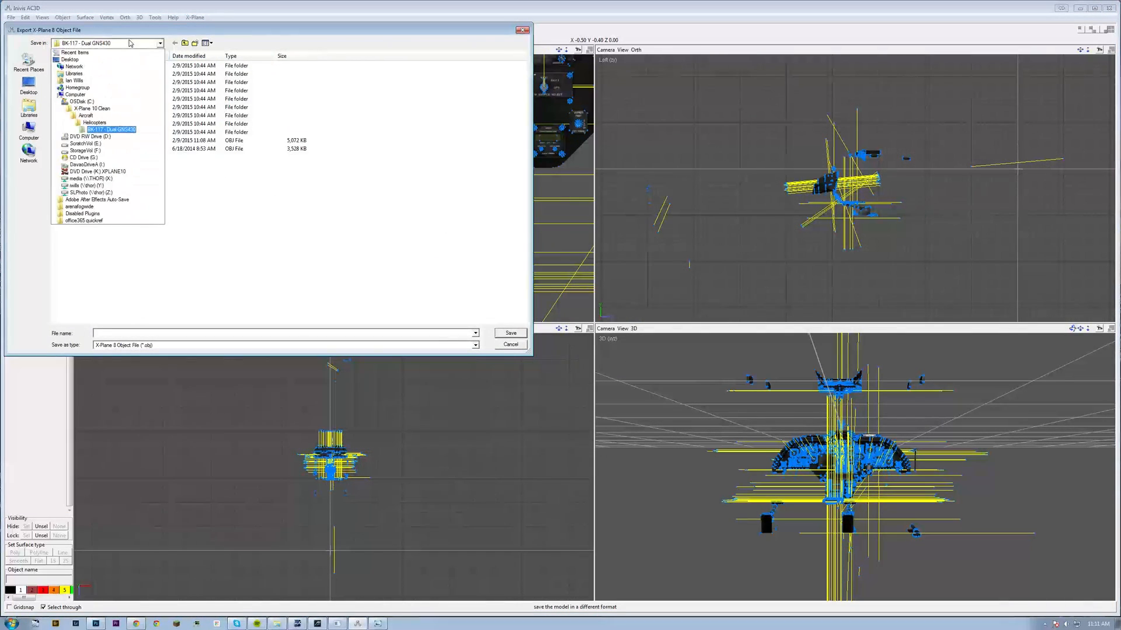
pyautogui.click(102, 124)
pyautogui.click(94, 149)
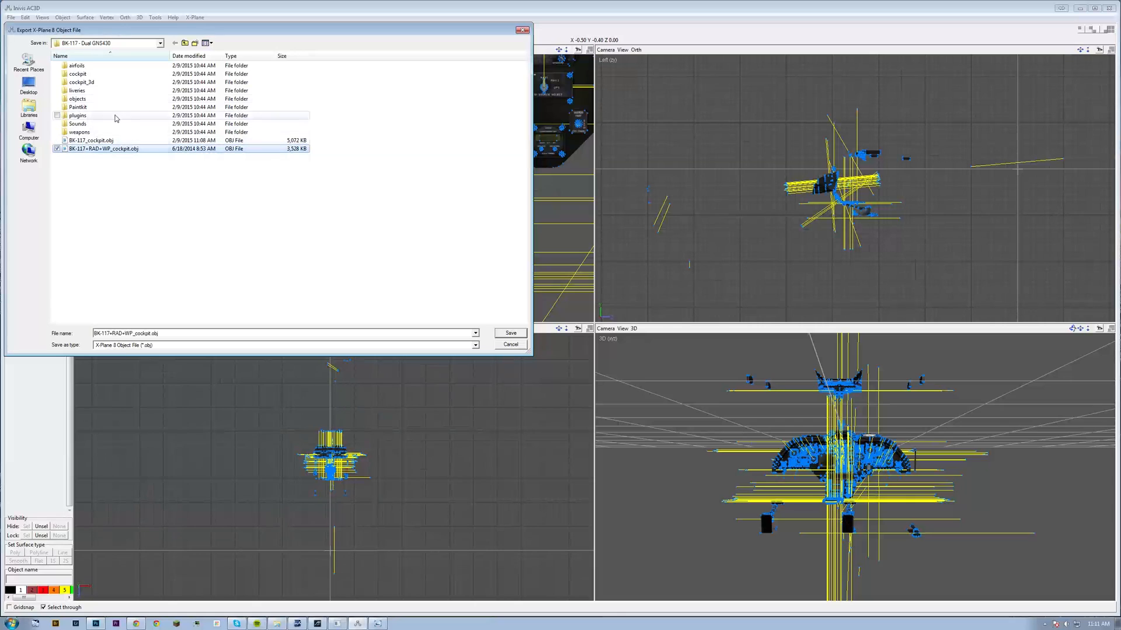
pyautogui.moveTo(175, 29); pyautogui.dragTo(429, 109)
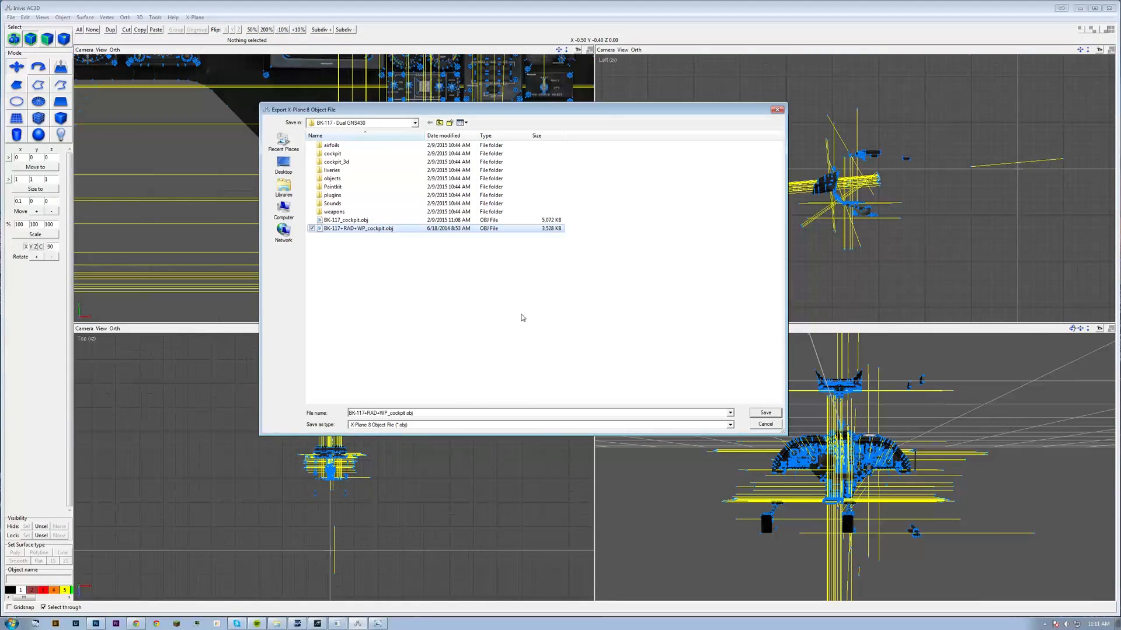
pyautogui.click(765, 412)
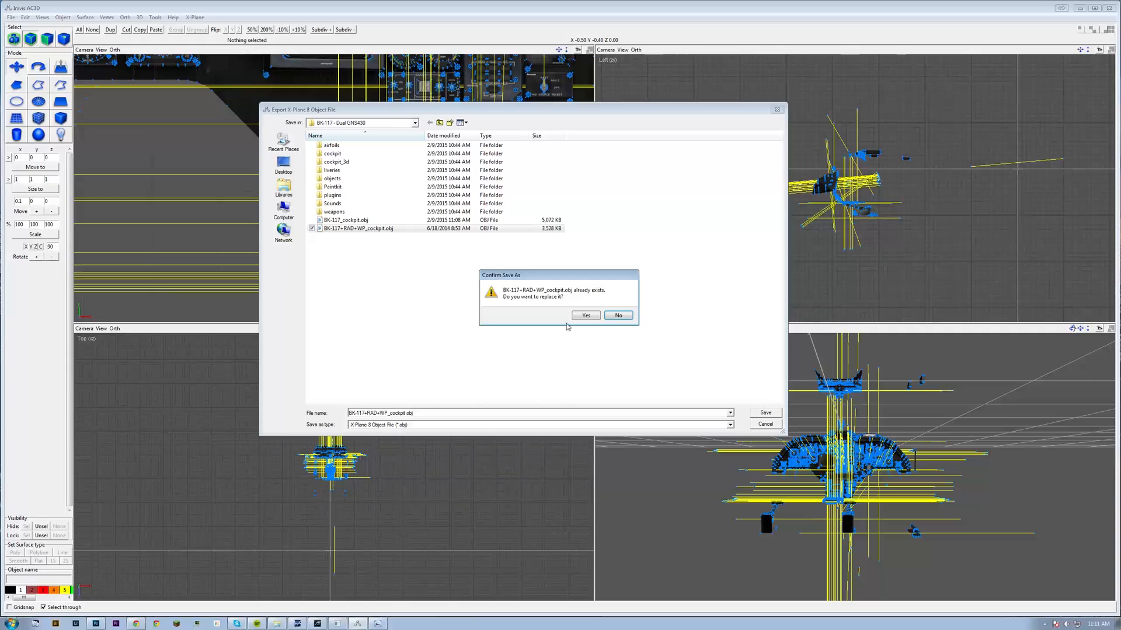
pyautogui.click(585, 316)
# Switch to X-Plane, load the BK-117 aircraft again and examine its centre console in the 3D cockpit.
pyautogui.click(337, 624)
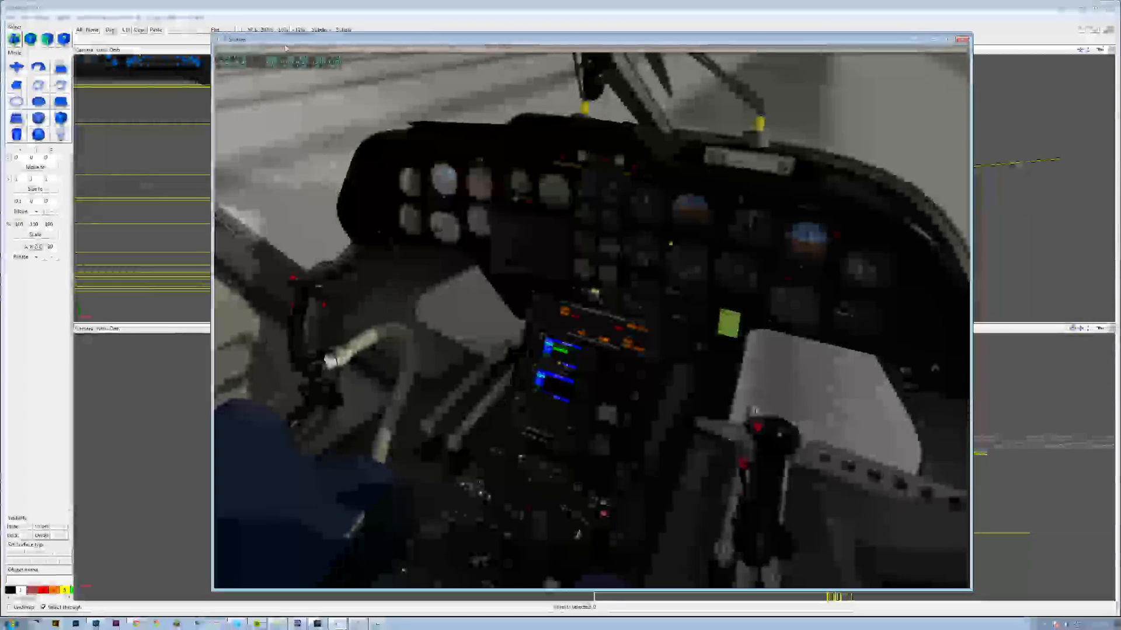
pyautogui.click(278, 49)
pyautogui.click(280, 57)
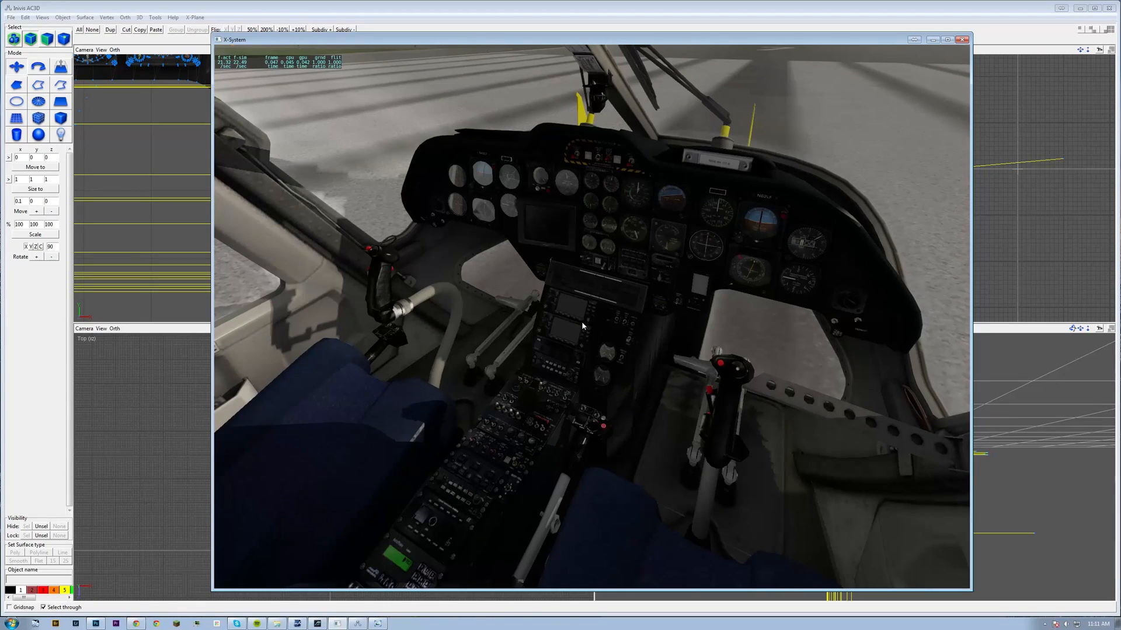
pyautogui.moveTo(609, 302); pyautogui.dragTo(553, 314, button='right')
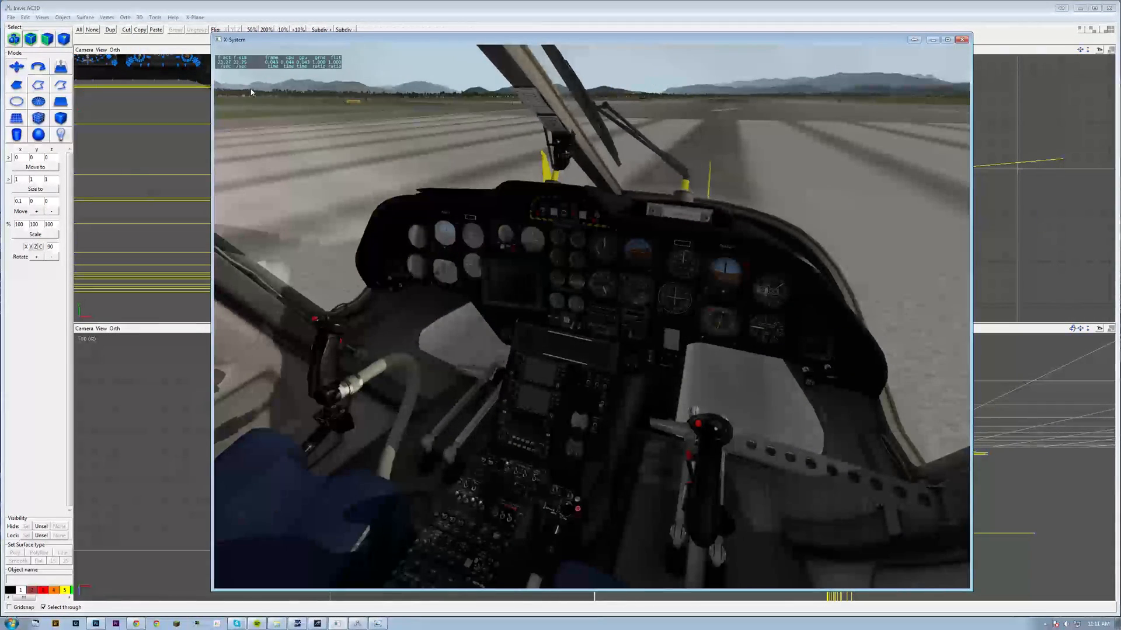
# Switch to AC3D, open the console's GPS screen object in the Texture Coordinate Editor and deselect all its surfaces.
pyautogui.click(271, 3)
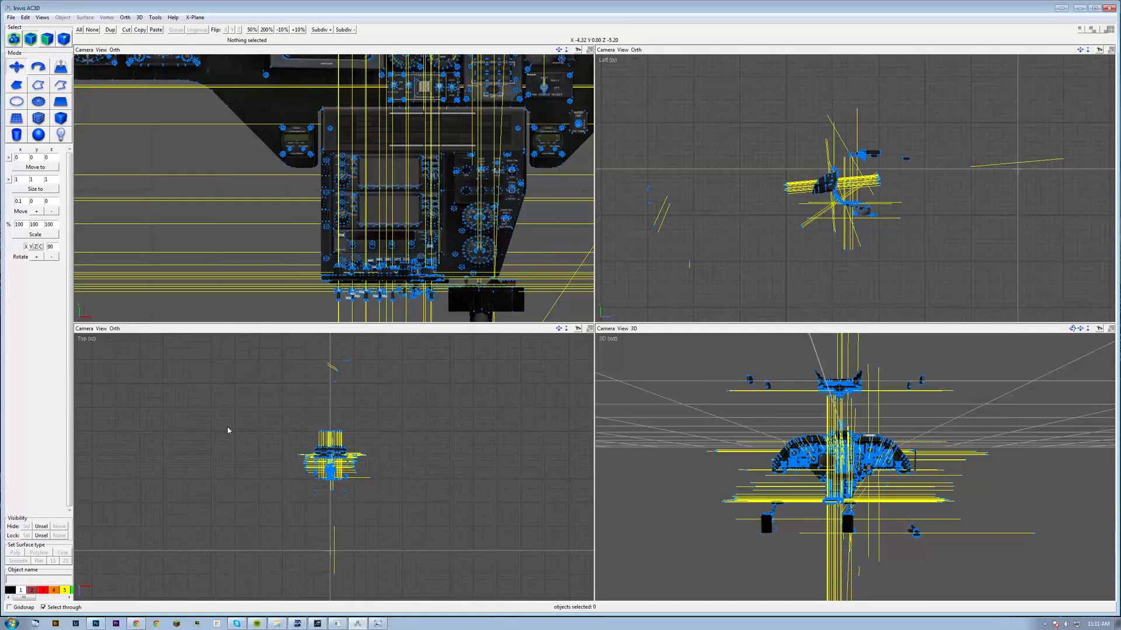
pyautogui.click(374, 173)
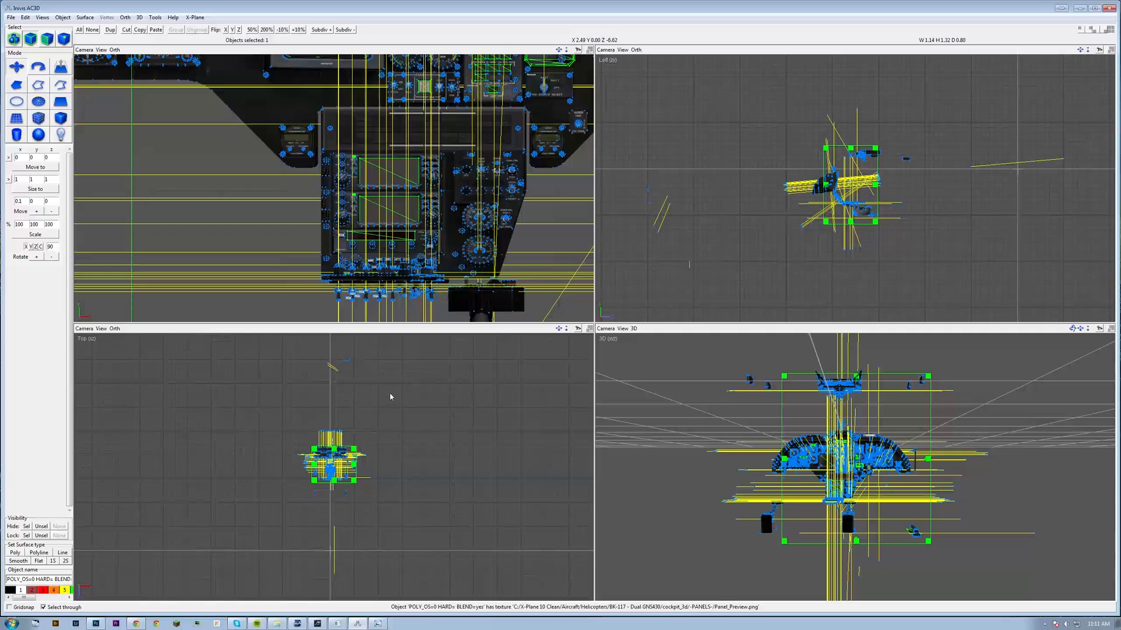
pyautogui.click(155, 18)
pyautogui.click(105, 58)
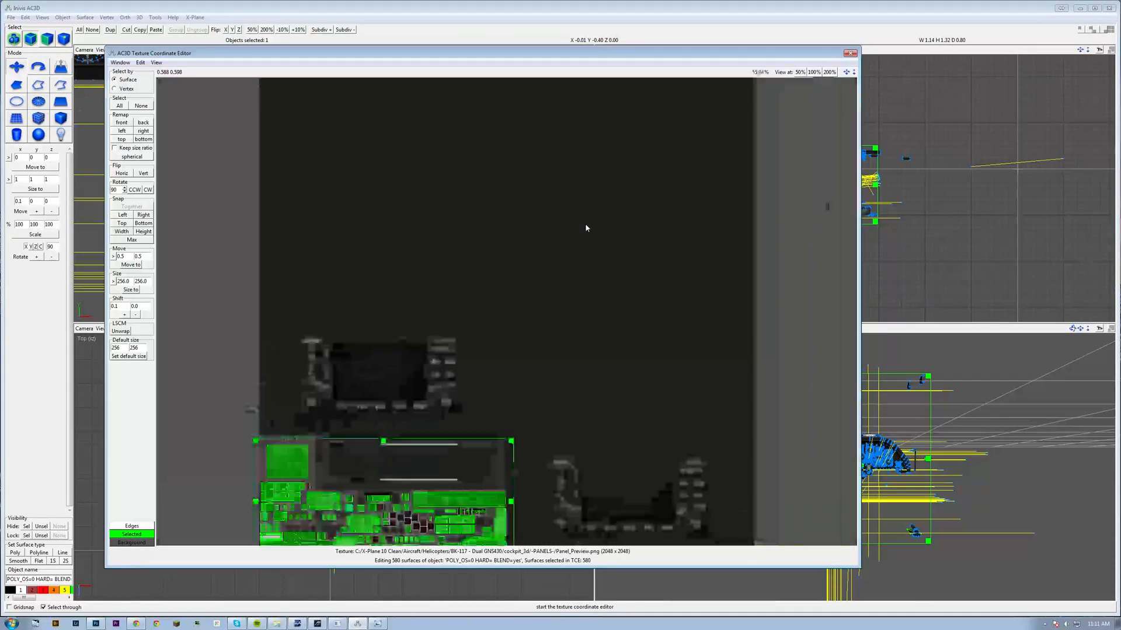
pyautogui.scroll(-5, 586, 228)
pyautogui.scroll(3, 586, 228)
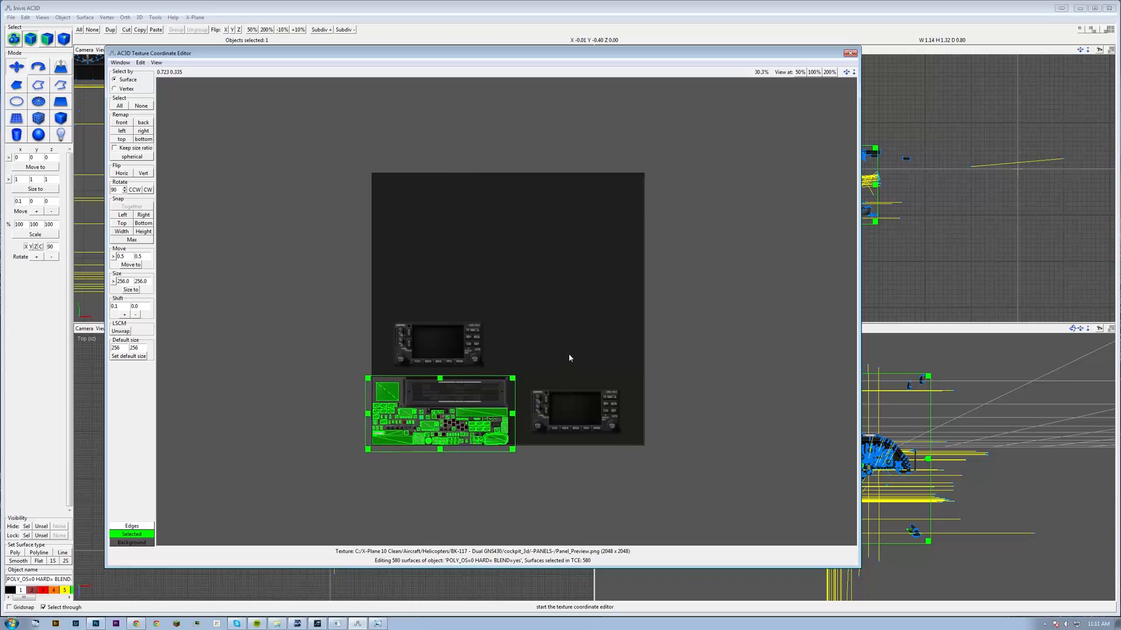
pyautogui.scroll(3, 615, 229)
pyautogui.click(348, 410)
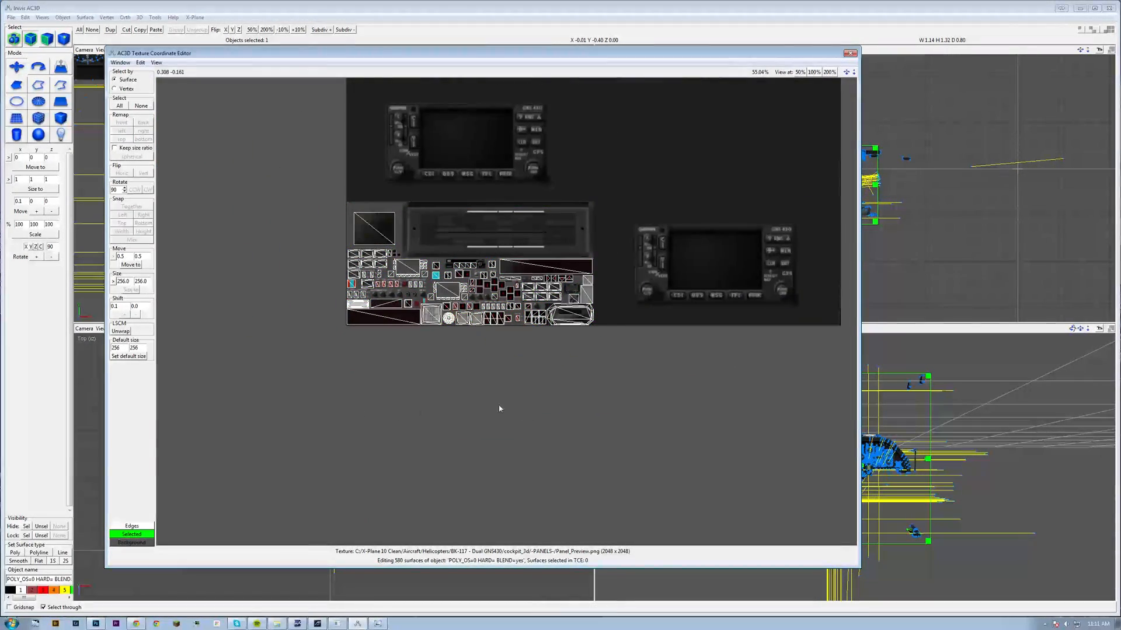
# Select the first GPS unit's screen, knob and button surfaces and move them onto the upper GNS 430 image.
pyautogui.scroll(2, 358, 275)
pyautogui.scroll(6, 369, 251)
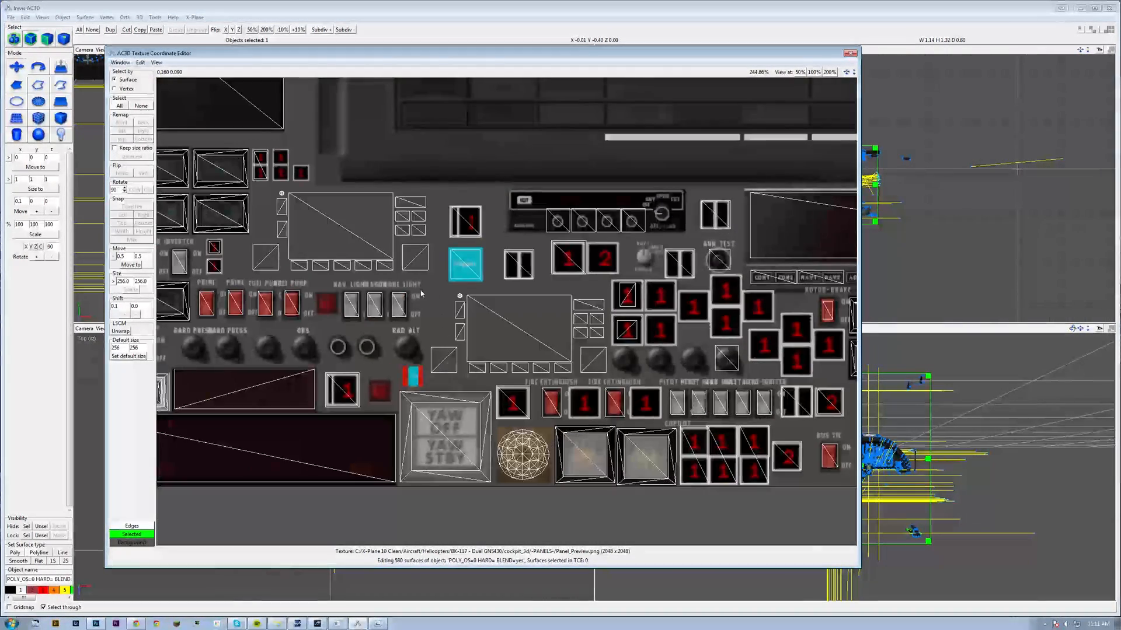
pyautogui.moveTo(436, 280); pyautogui.dragTo(250, 187)
pyautogui.moveTo(368, 234); pyautogui.dragTo(496, 324, button='middle')
pyautogui.scroll(-3, 496, 324)
pyautogui.moveTo(491, 313); pyautogui.dragTo(596, 97)
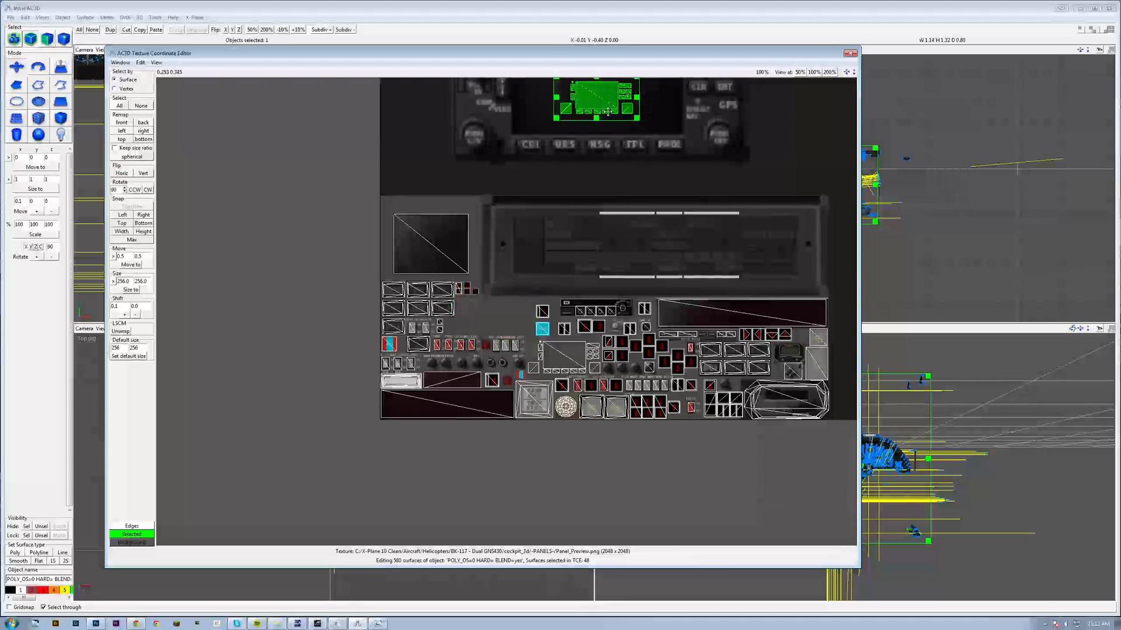
# Select the second GPS unit's surfaces and move them onto the lower GNS 430 image beside the small panel textures.
pyautogui.moveTo(528, 340); pyautogui.dragTo(603, 375)
pyautogui.moveTo(693, 279); pyautogui.dragTo(413, 273, button='middle')
pyautogui.moveTo(289, 344); pyautogui.dragTo(779, 302)
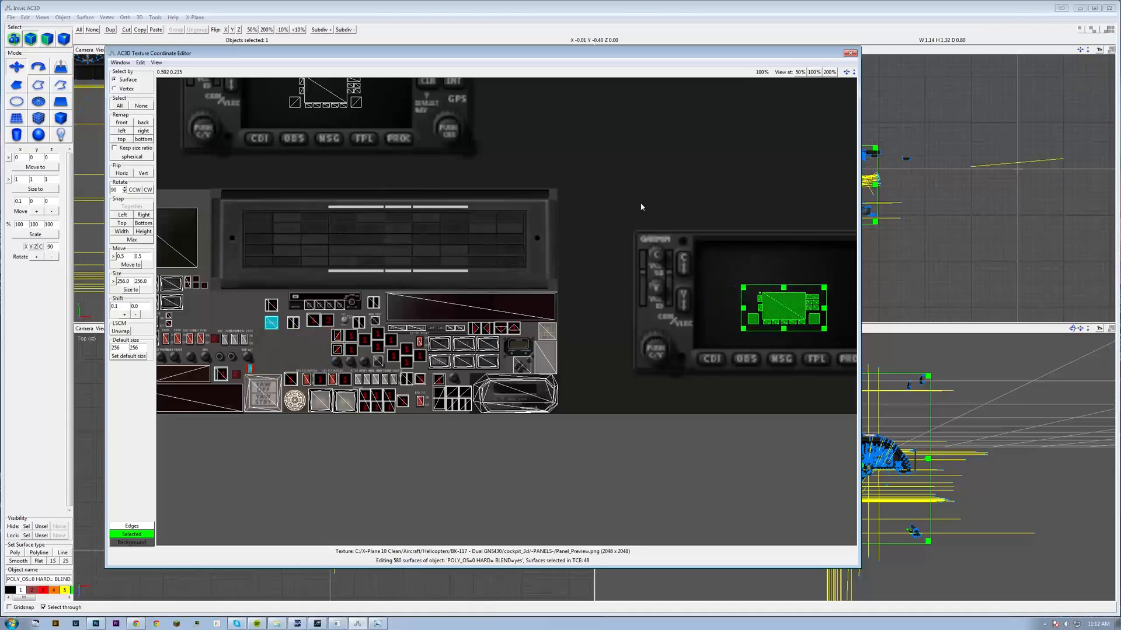
# Scale and reposition the first GPS unit's surfaces so the screen, buttons and knobs match the upper GNS 430 image.
pyautogui.moveTo(640, 202); pyautogui.dragTo(811, 412, button='middle')
pyautogui.scroll(4, 525, 303)
pyautogui.moveTo(419, 257); pyautogui.dragTo(607, 360)
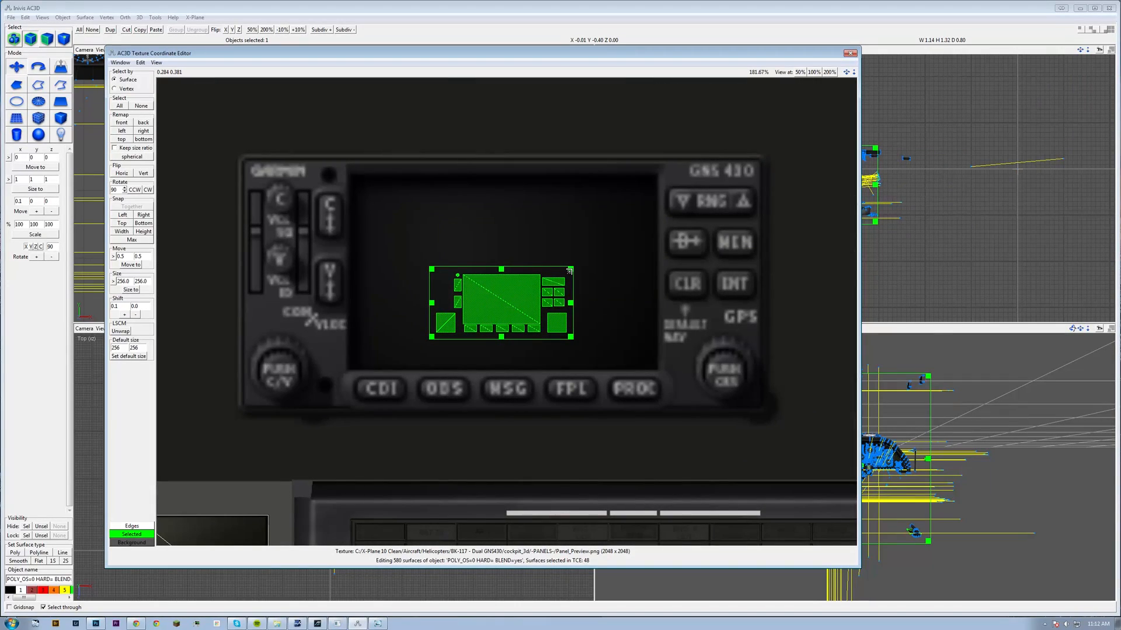
pyautogui.moveTo(571, 269); pyautogui.dragTo(762, 165)
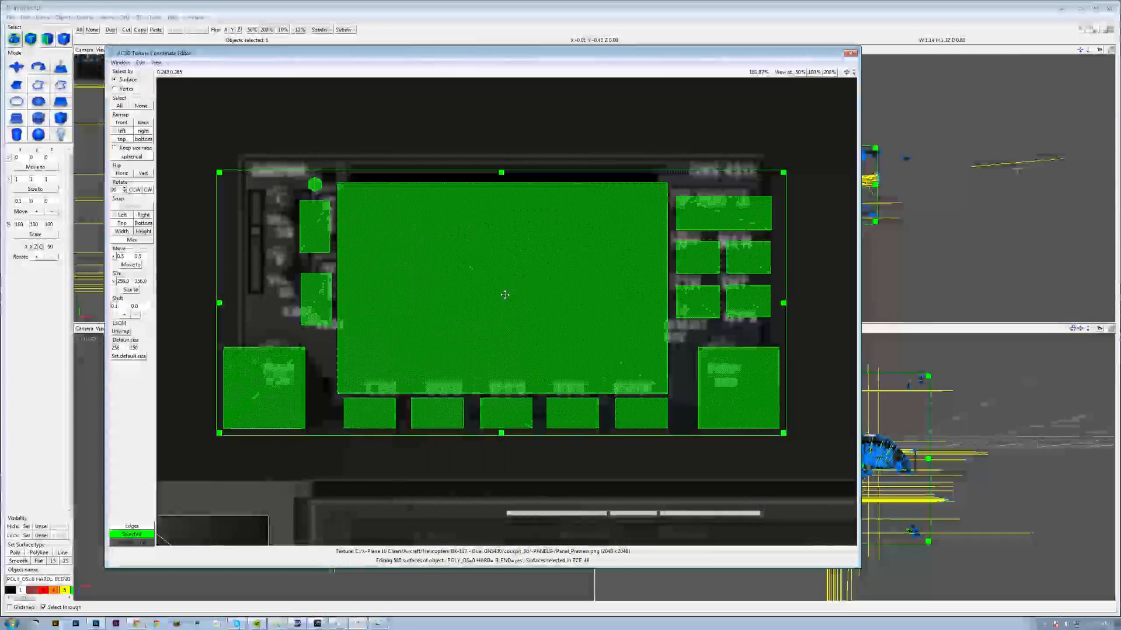
pyautogui.moveTo(503, 294); pyautogui.dragTo(511, 280)
pyautogui.moveTo(511, 280); pyautogui.dragTo(519, 286)
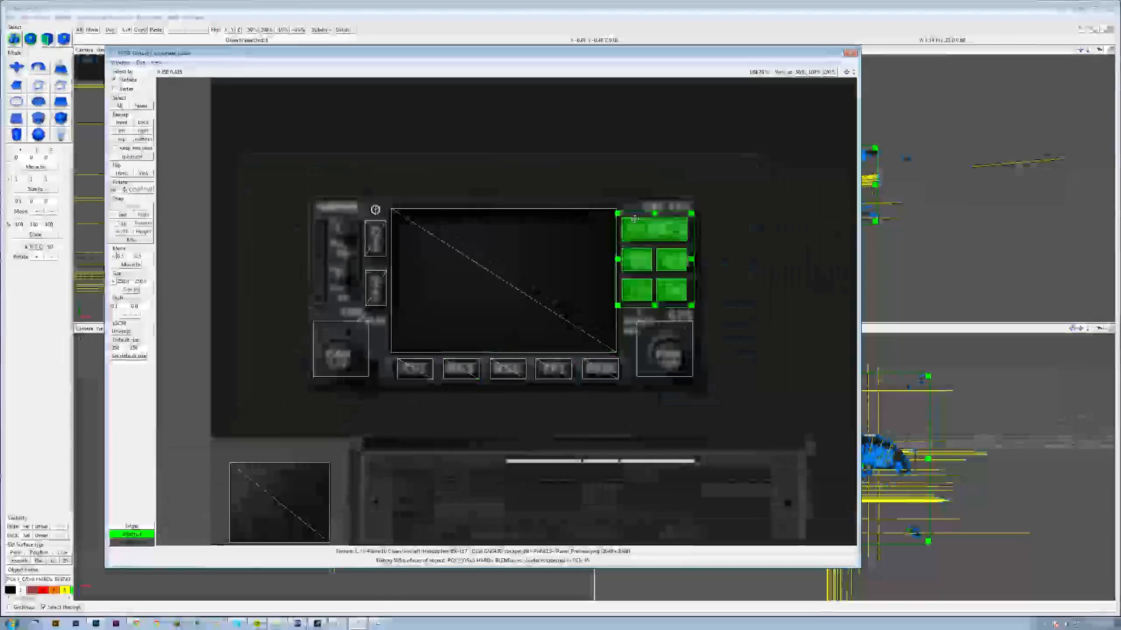
pyautogui.click(831, 416)
# Fit the second GPS unit's surfaces to the lower GNS 430's screen, buttons and knobs, and close the Texture Coordinate Editor.
pyautogui.moveTo(834, 419); pyautogui.dragTo(728, 344, button='middle')
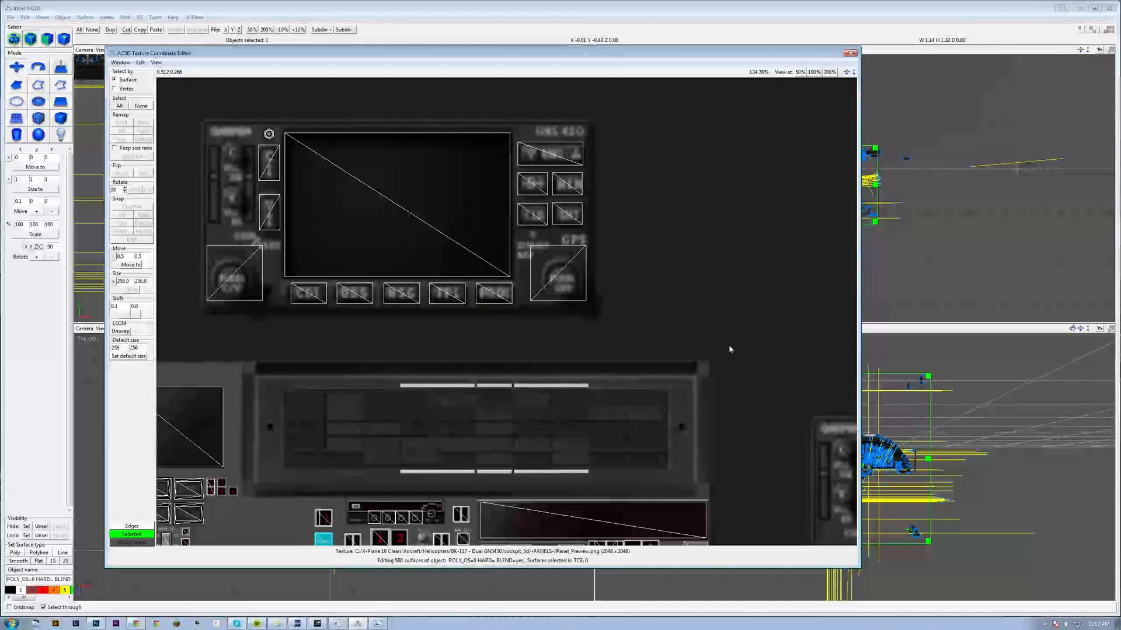
pyautogui.moveTo(806, 424); pyautogui.dragTo(602, 220, button='middle')
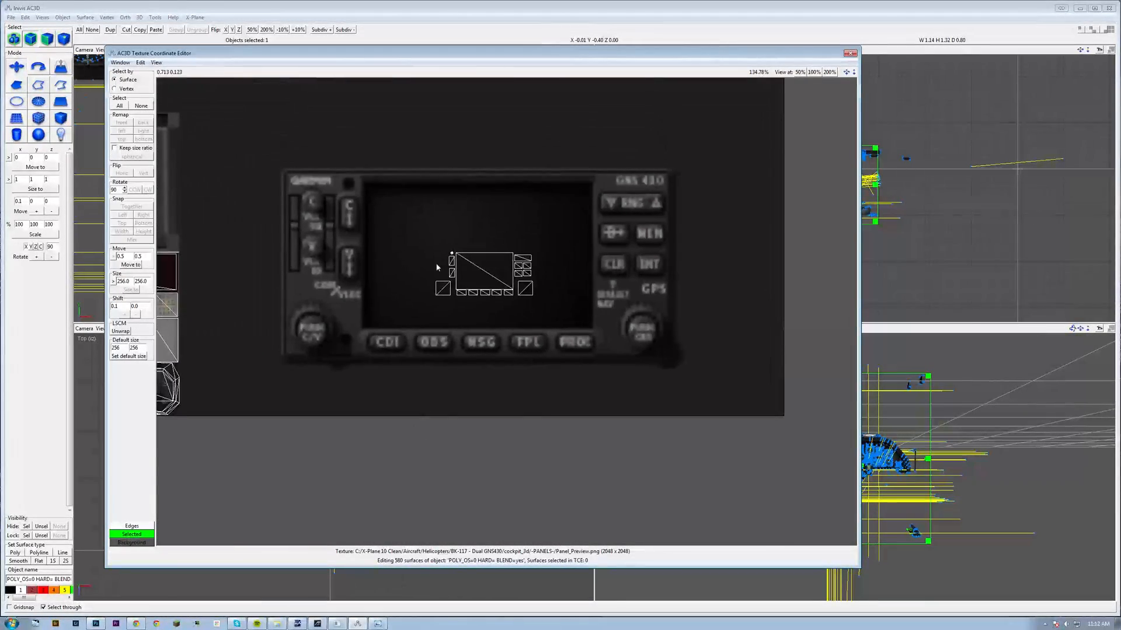
pyautogui.moveTo(400, 175); pyautogui.dragTo(613, 340)
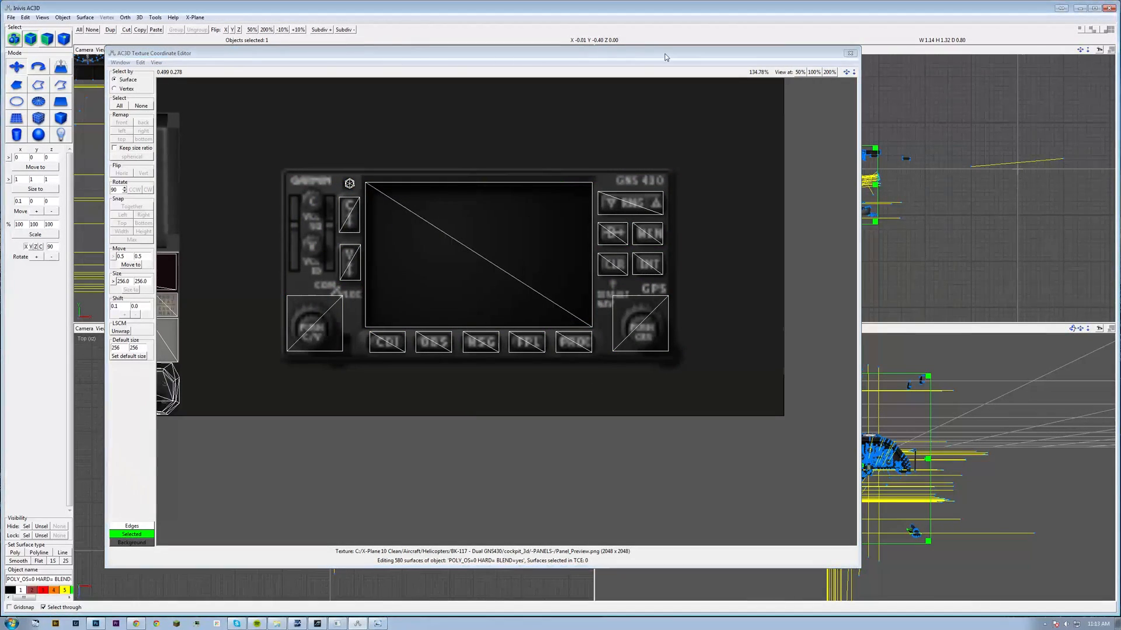
pyautogui.click(848, 55)
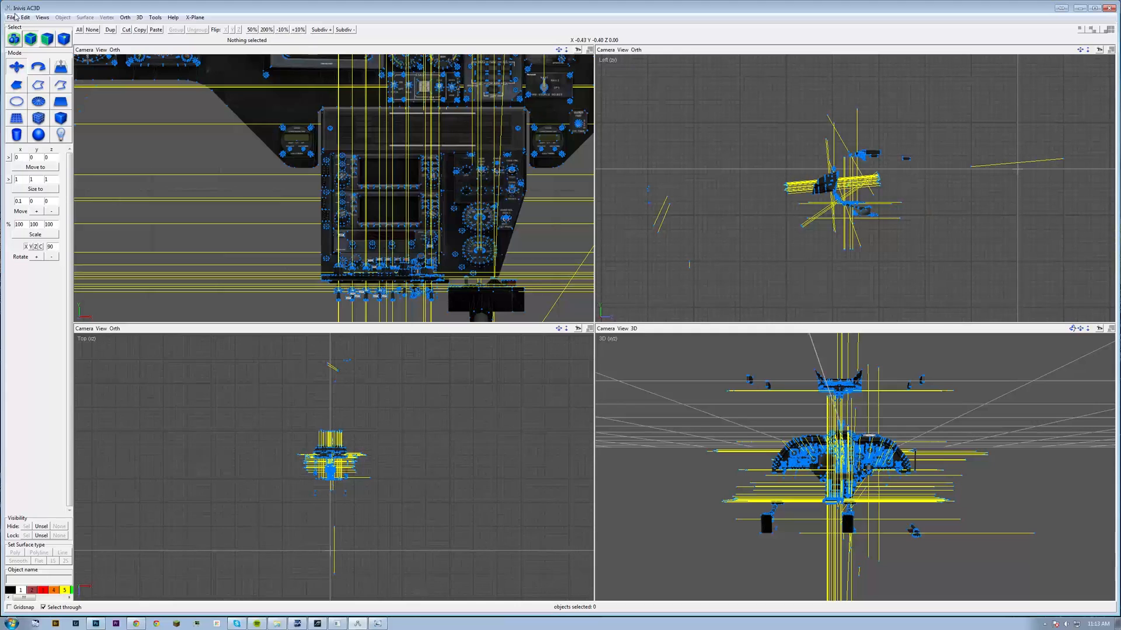
# Export the remapped model as an X-Plane 8 object, declining the trial's purchase offer and overwriting BK-117+RAD+WP_cockpit.obj.
pyautogui.click(11, 18)
pyautogui.moveTo(24, 72)
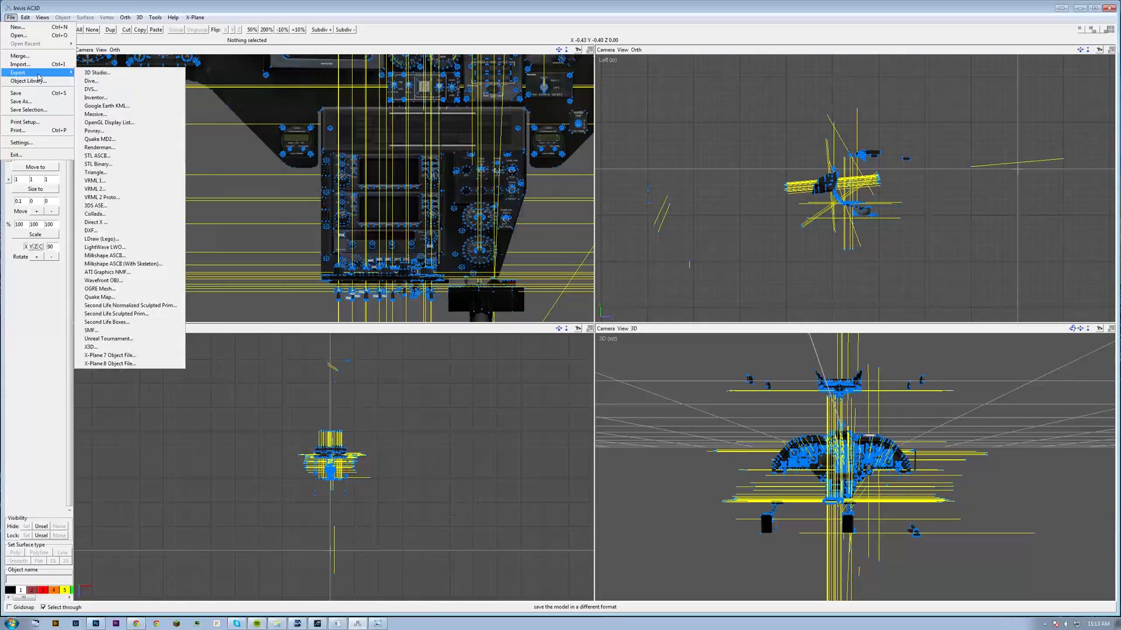
pyautogui.click(111, 364)
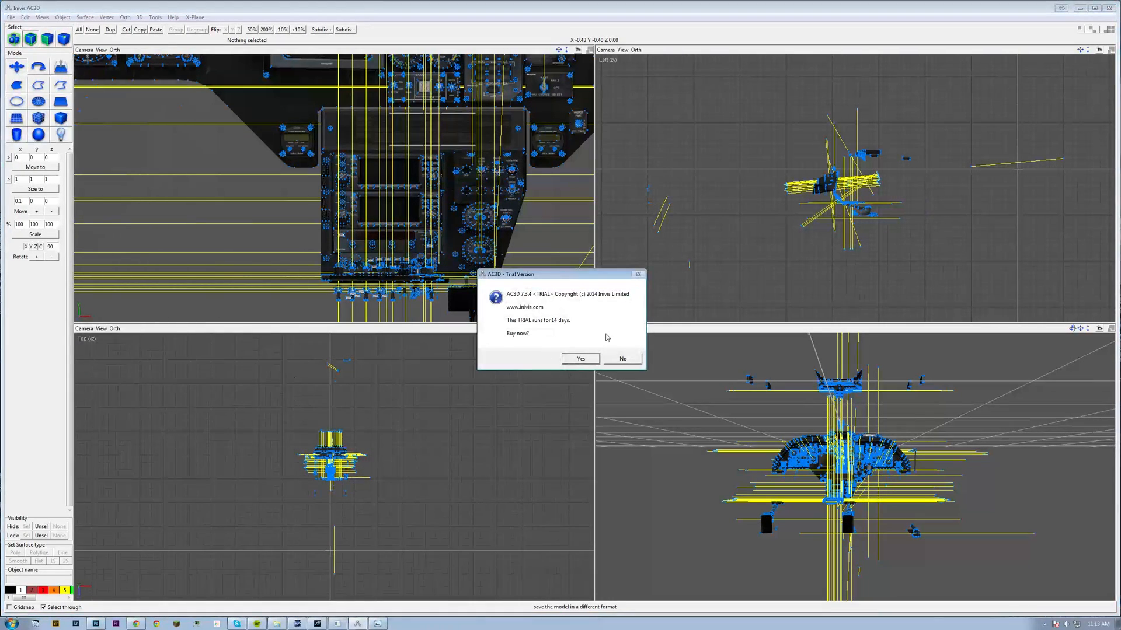
pyautogui.click(623, 359)
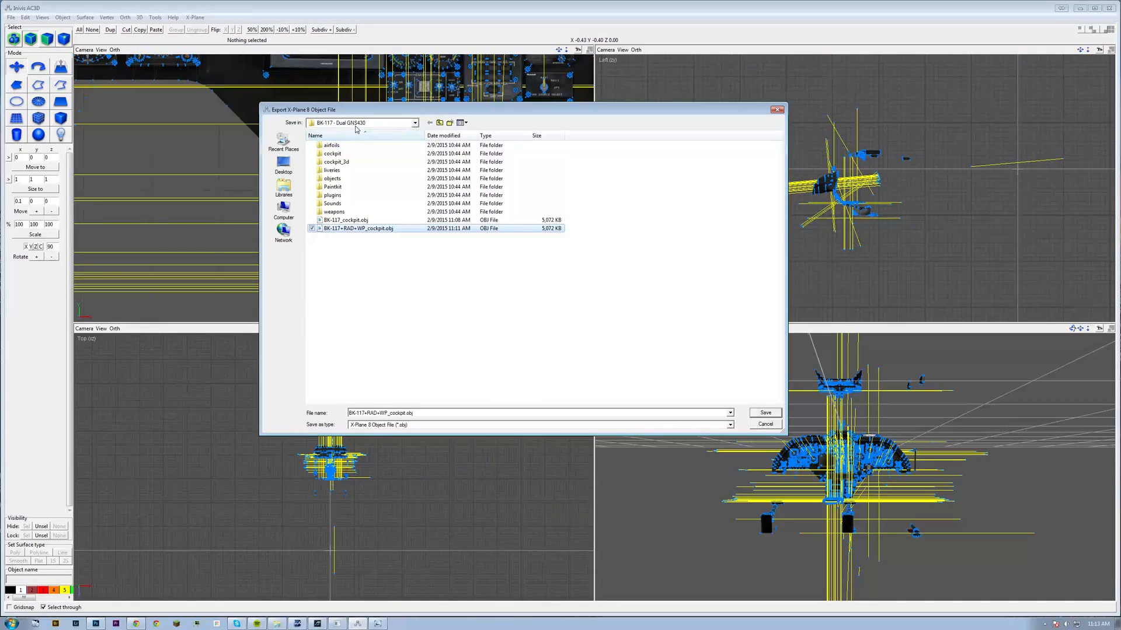
pyautogui.click(765, 412)
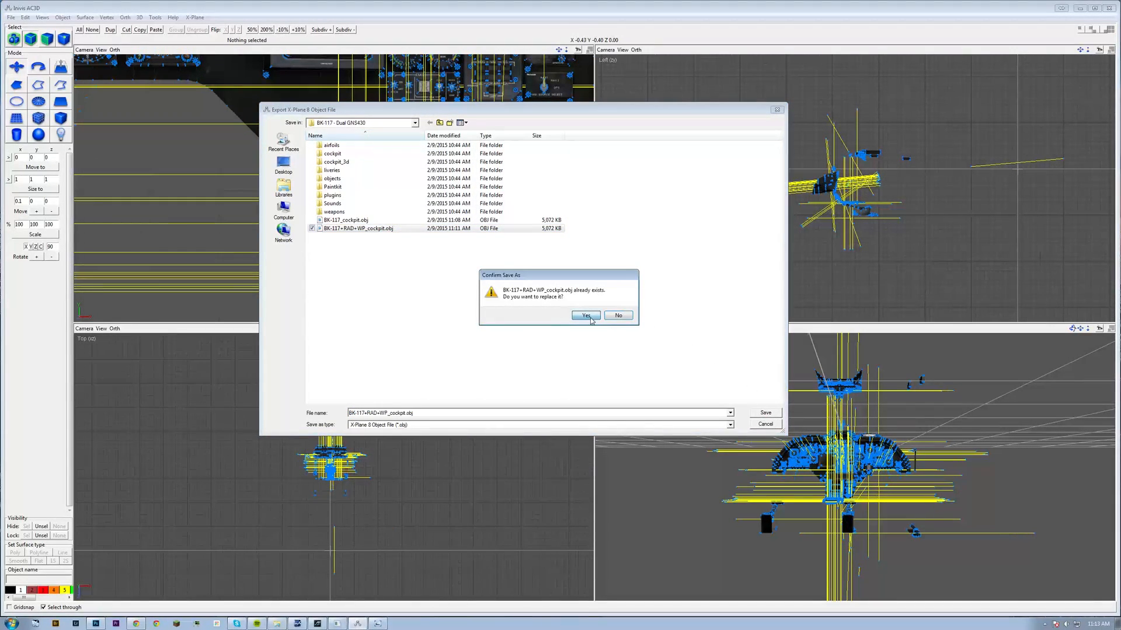
pyautogui.click(587, 316)
# Switch to X-Plane, open the BK-117+RAD+WP.acf aircraft and check both GNS430 screens and their pop-up units on the centre console.
pyautogui.click(343, 624)
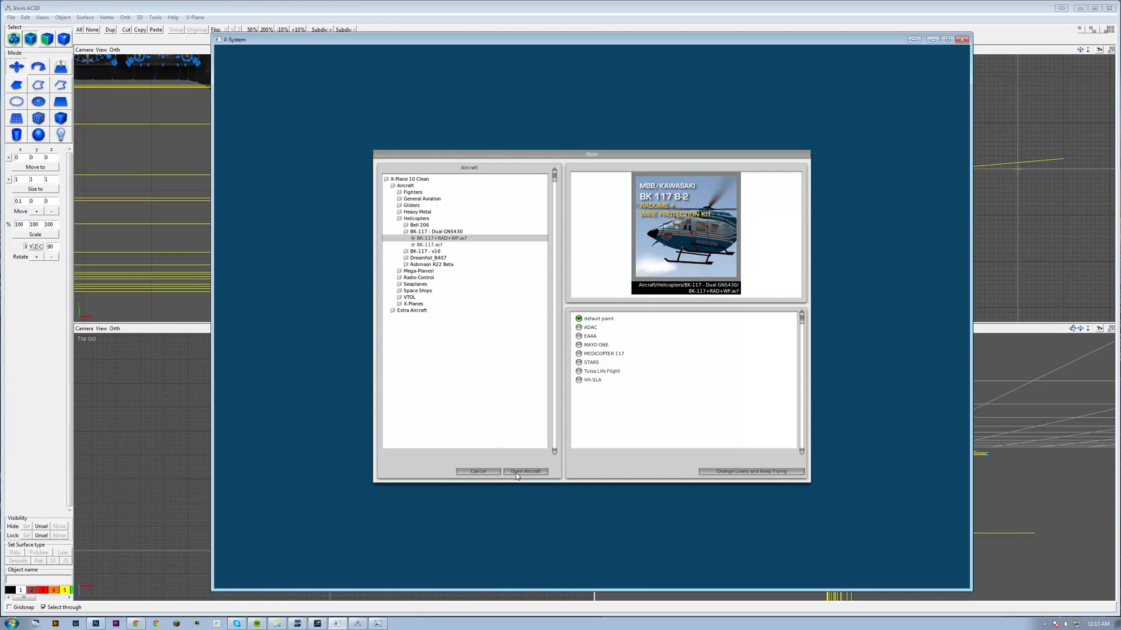
pyautogui.click(516, 473)
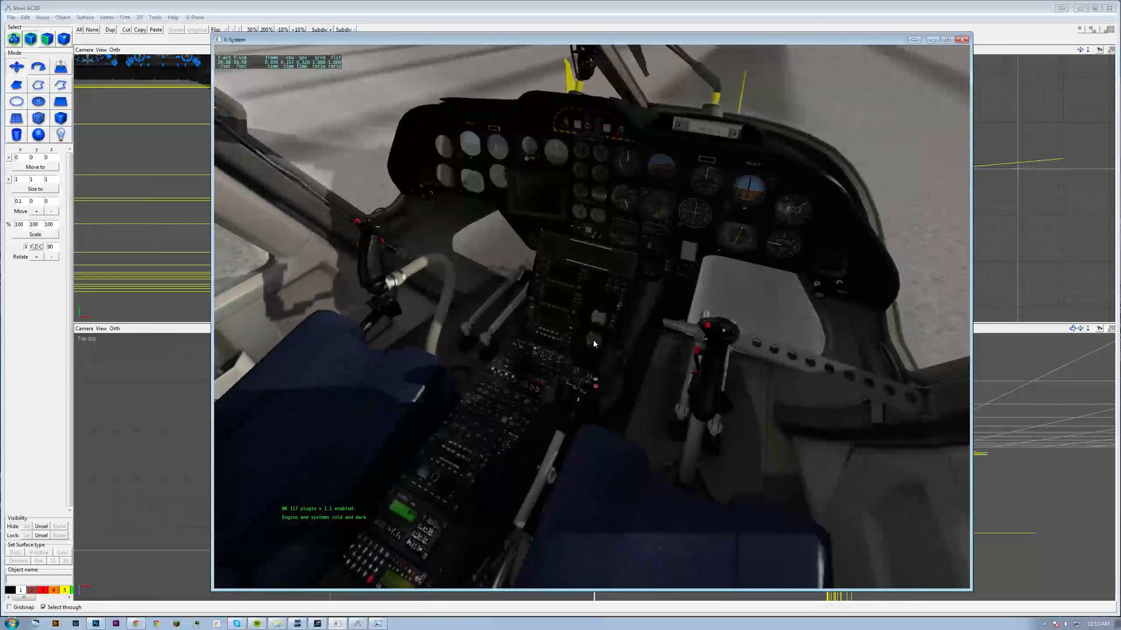
pyautogui.click(568, 296)
pyautogui.click(576, 279)
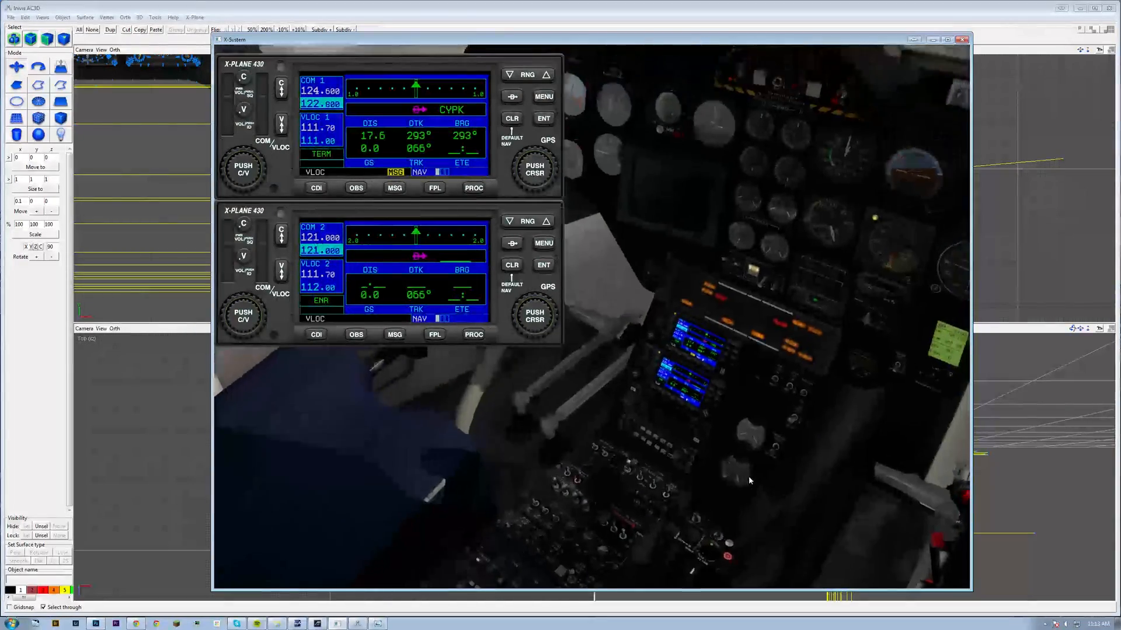
pyautogui.moveTo(748, 477); pyautogui.dragTo(775, 469, button='right')
pyautogui.scroll(-3, 698, 457)
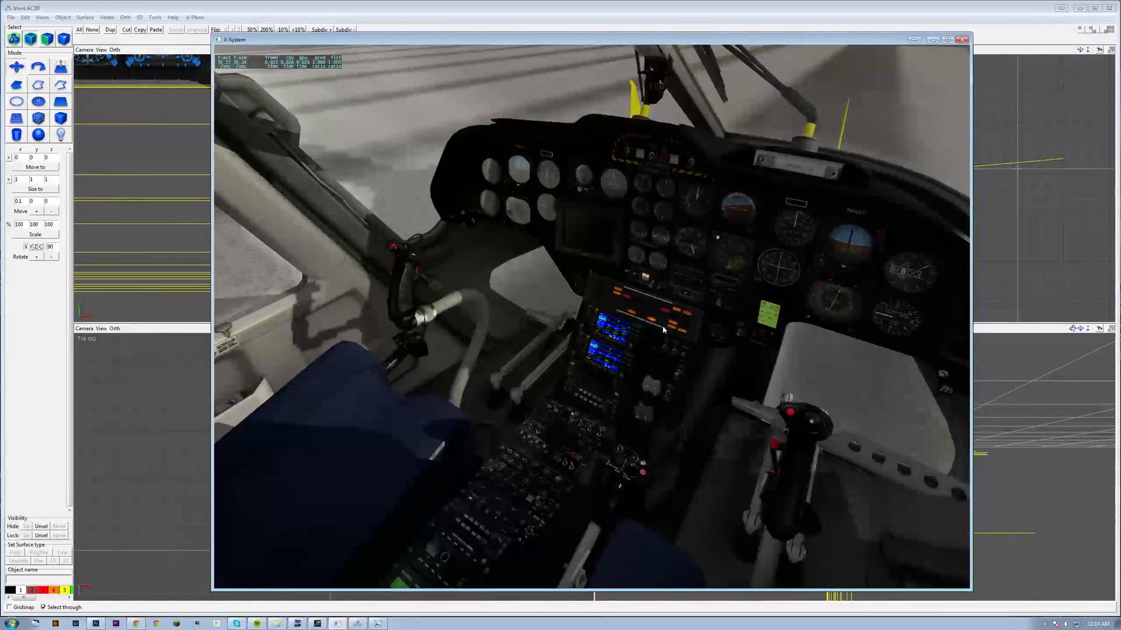